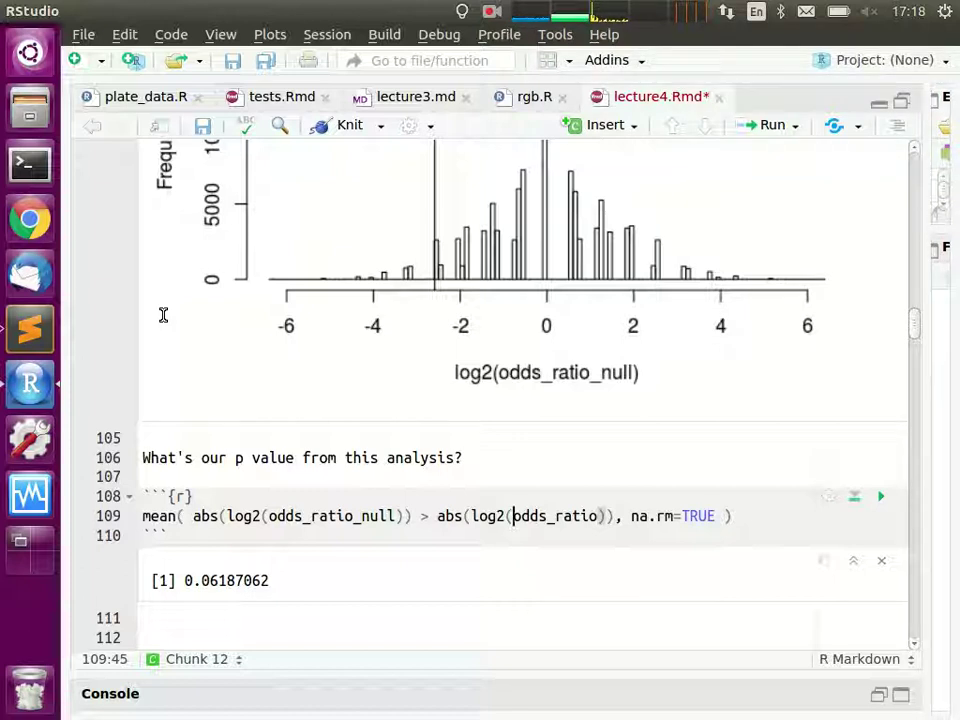
Step: Scroll through lecture4.Rmd to locate the NHANES data-loading chunk
scroll(437, 546, "up", 15)
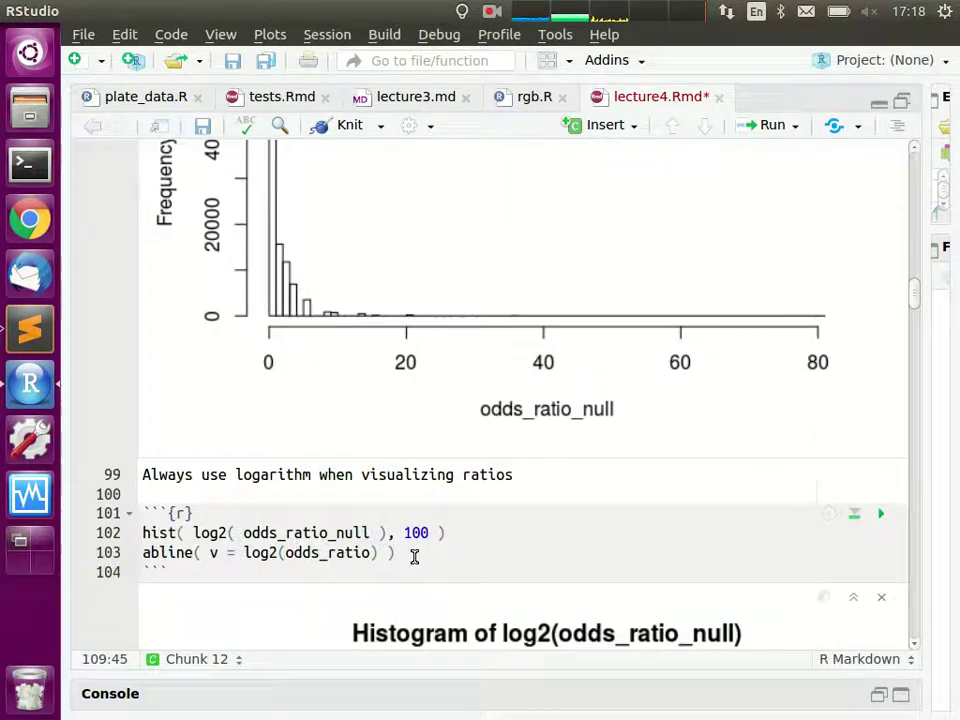
scroll(604, 411, "up", 20)
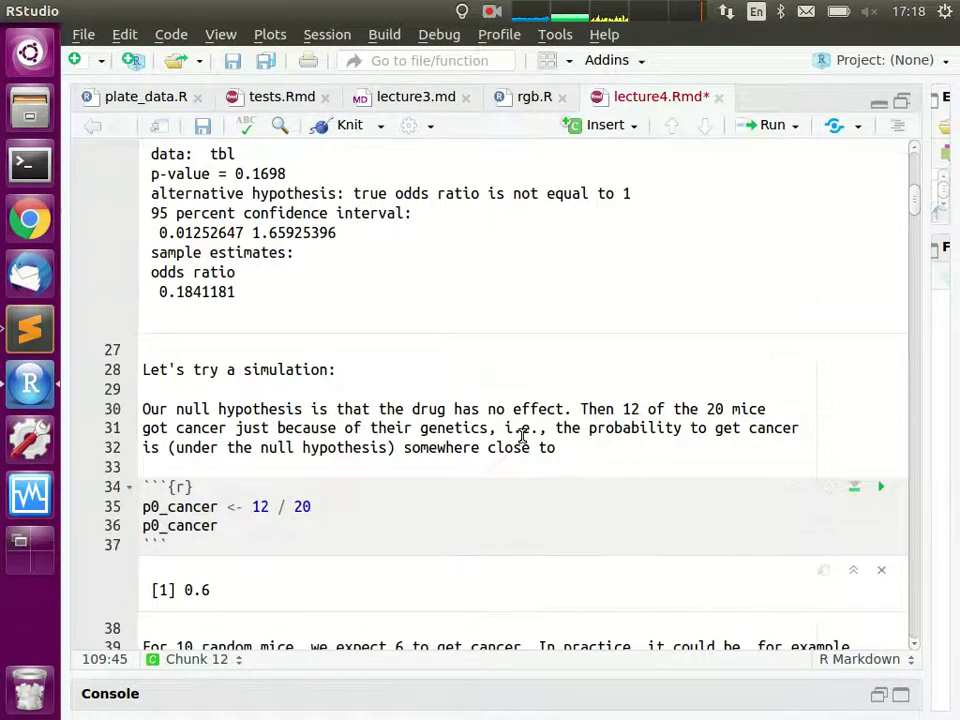
scroll(430, 490, "up", 4)
scroll(290, 450, "down", 3)
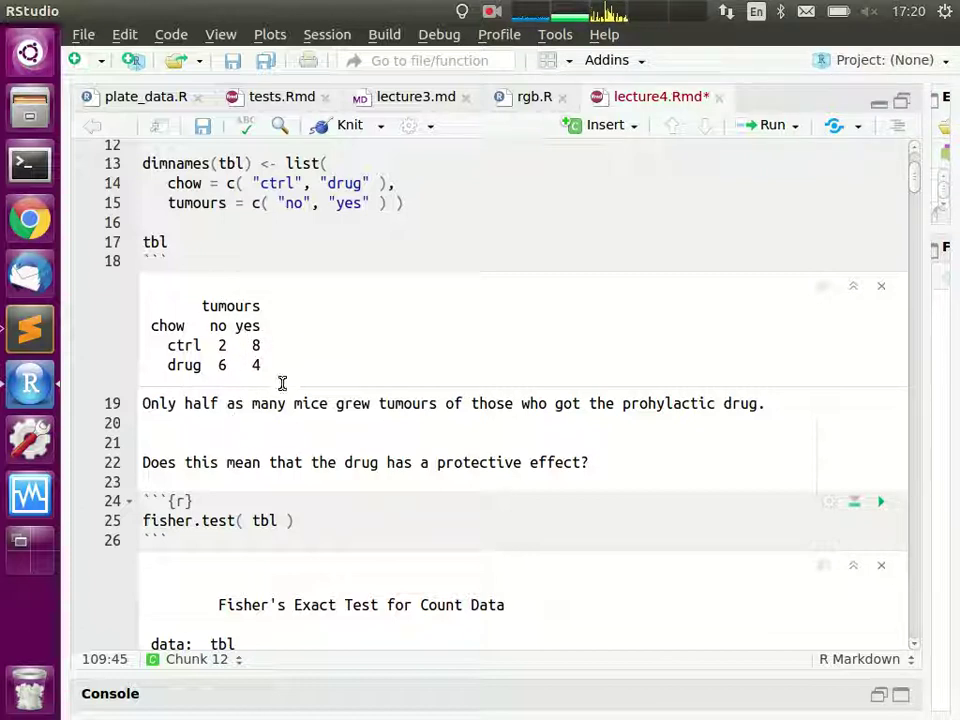
scroll(317, 448, "down", 8)
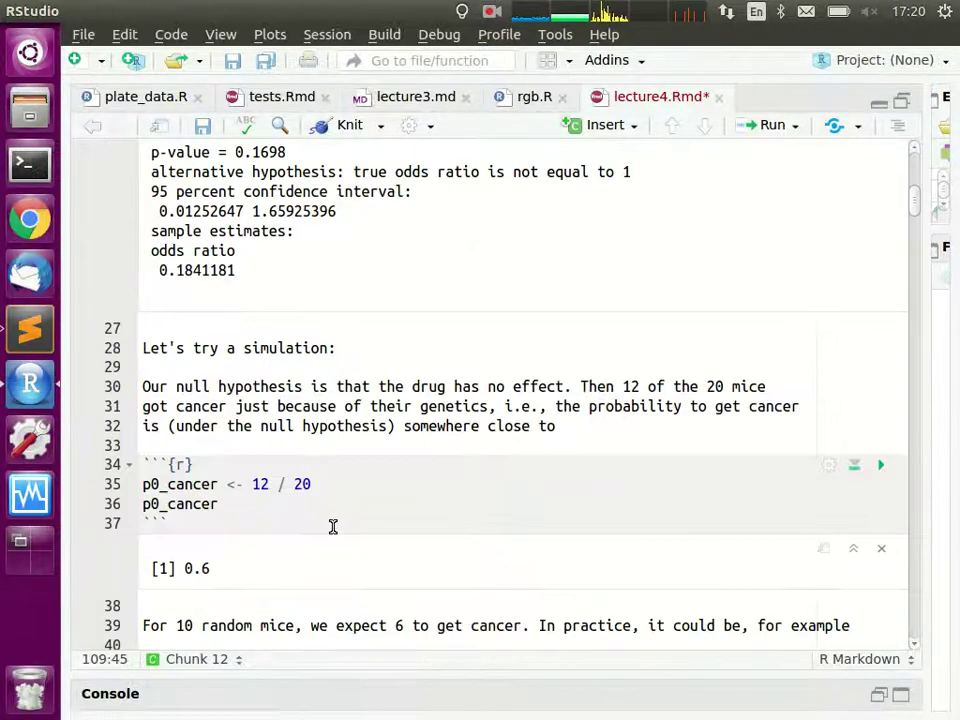
scroll(333, 527, "down", 5)
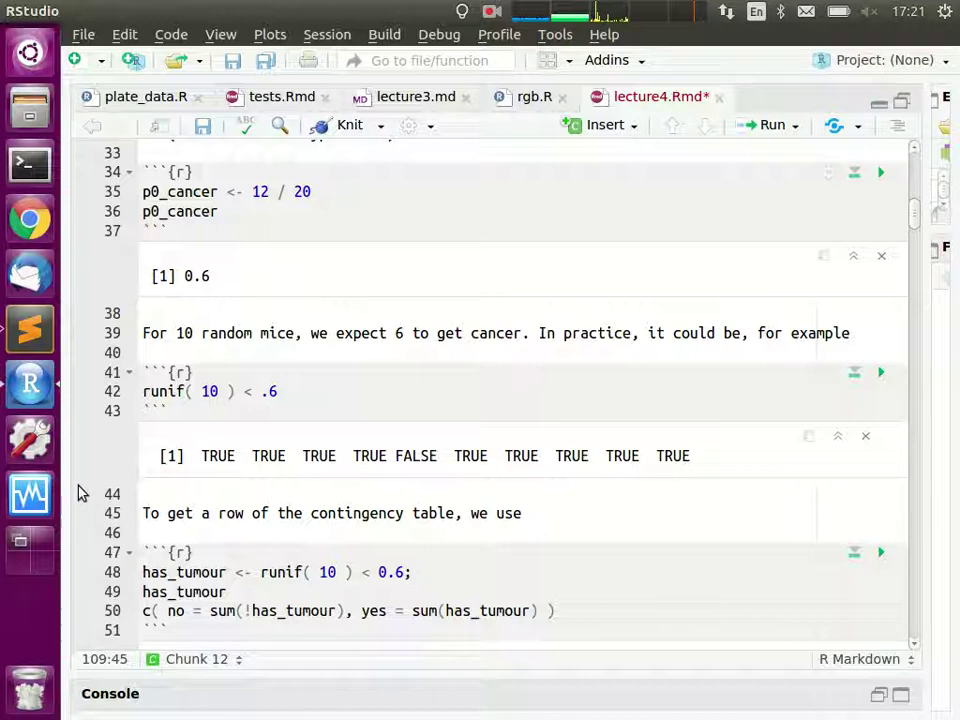
scroll(696, 618, "down", 10)
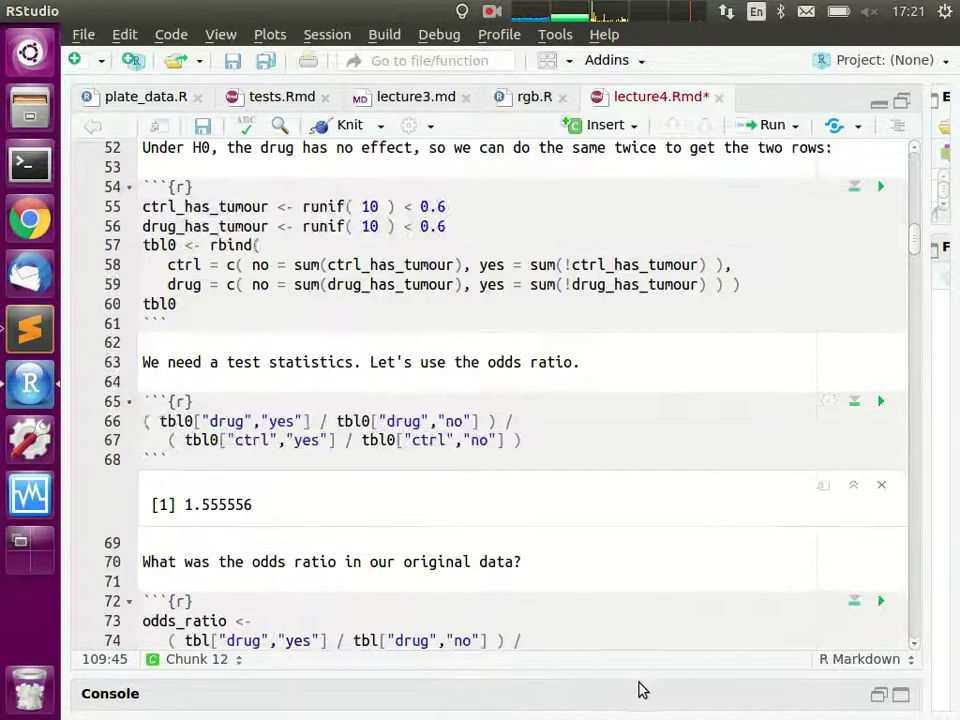
scroll(590, 565, "down", 8)
scroll(602, 549, "down", 10)
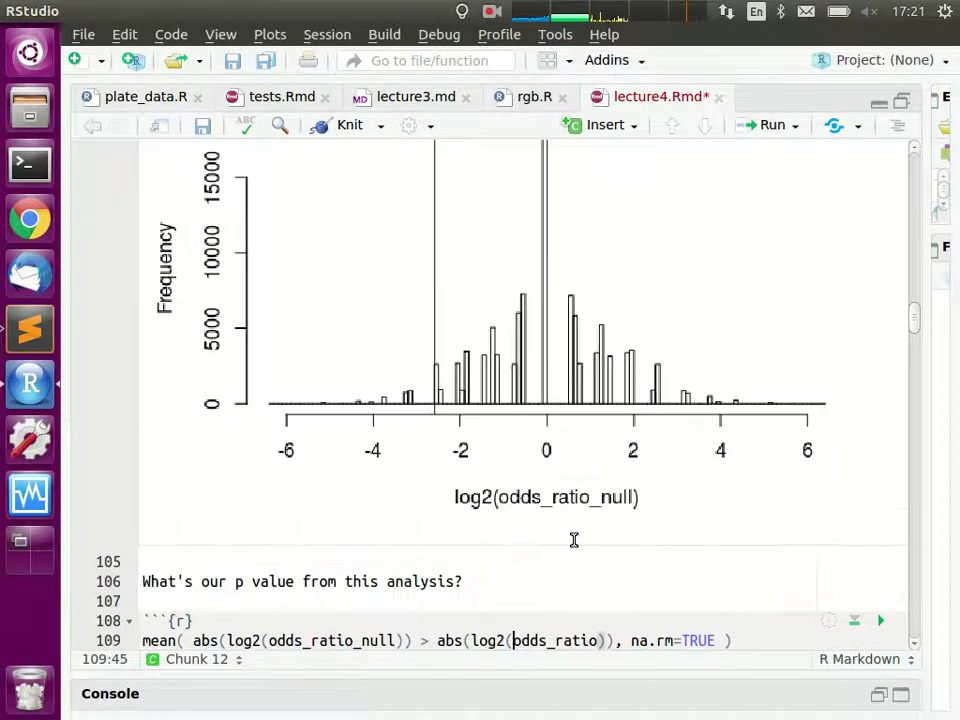
scroll(580, 560, "up", 4)
scroll(591, 564, "down", 2)
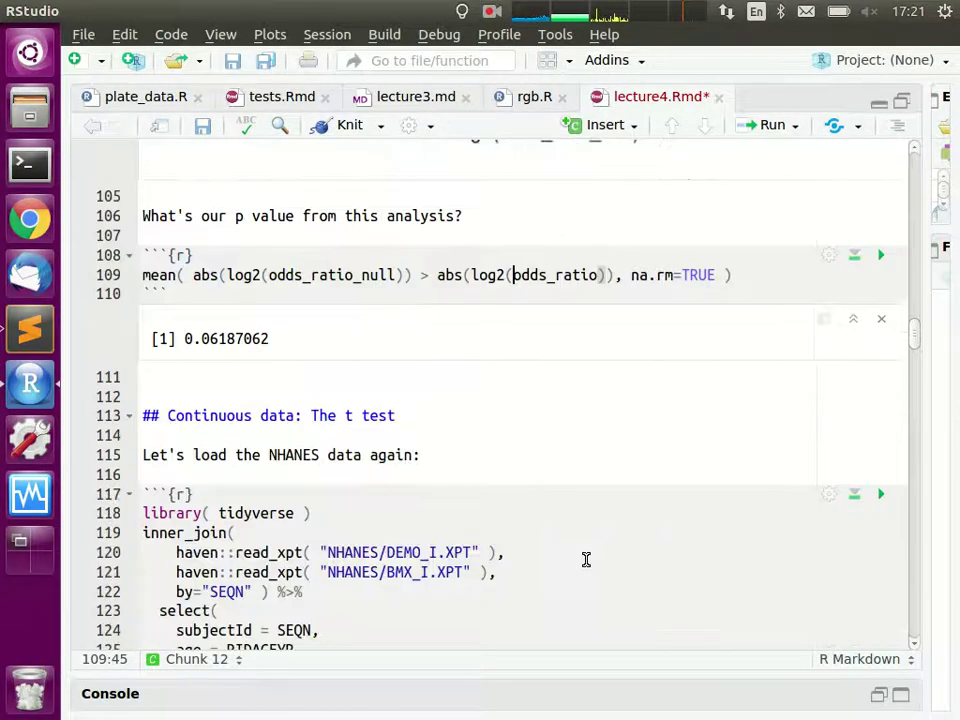
scroll(603, 565, "up", 3)
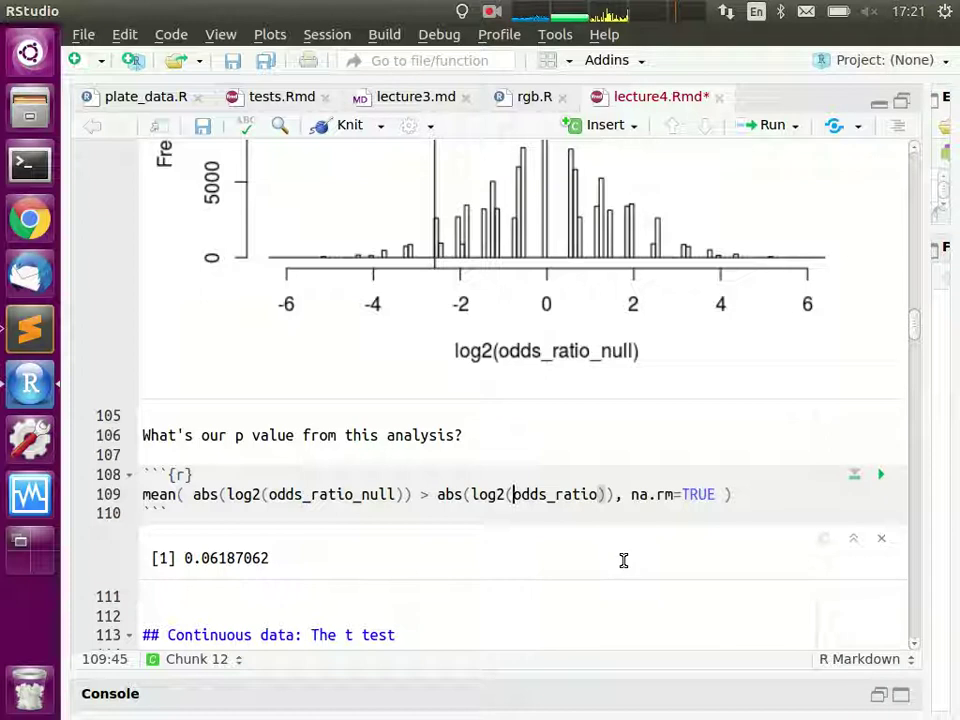
key("ctrl+Left")
key("ctrl+Left")
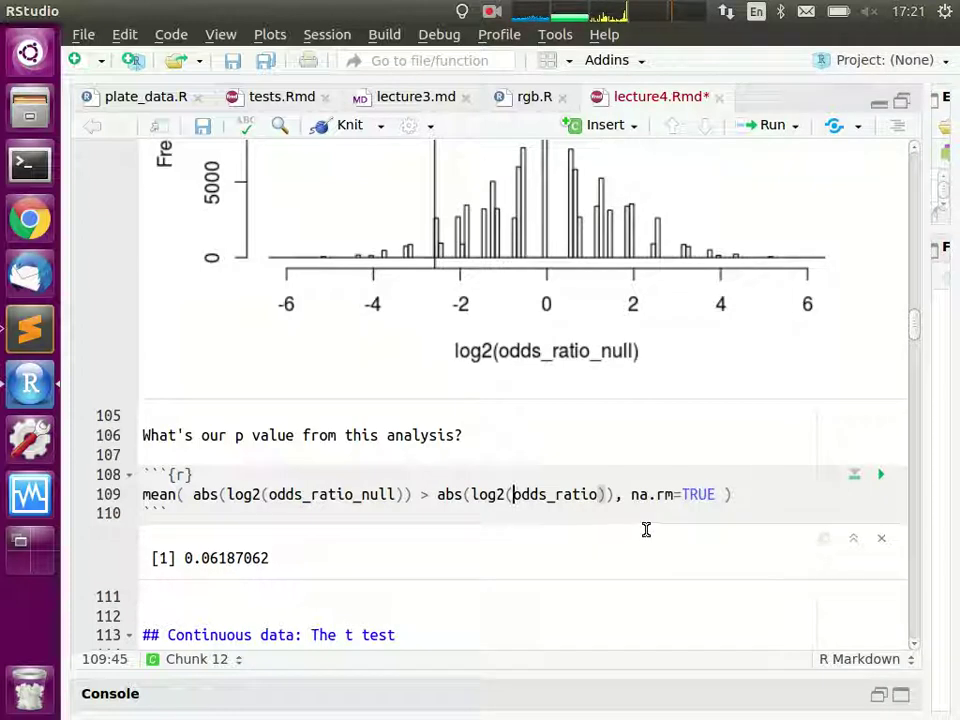
key("ctrl+Left")
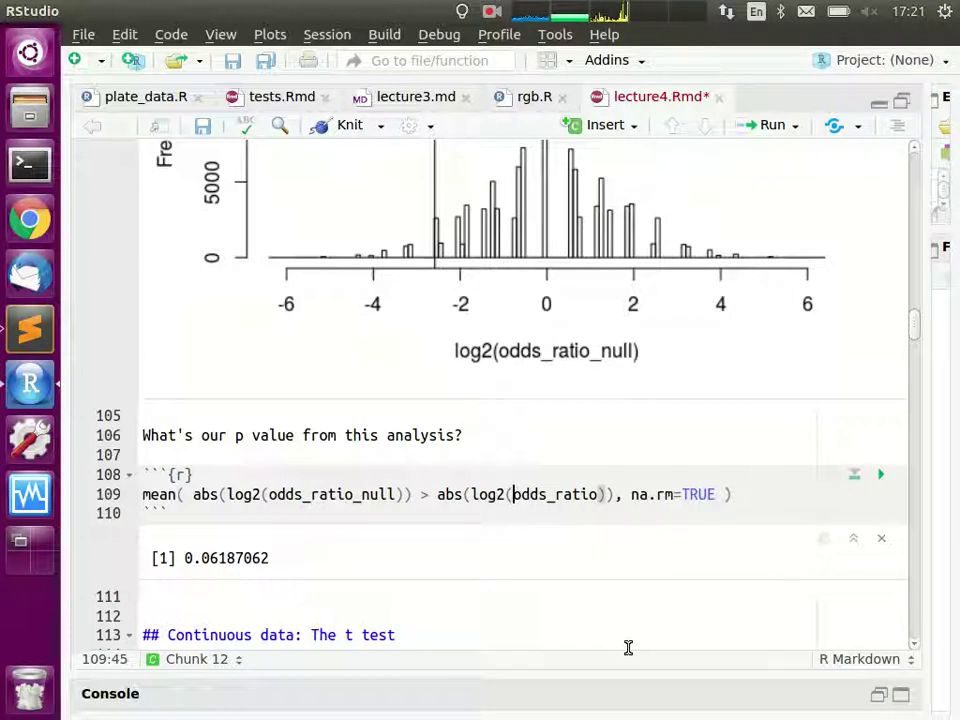
key("ctrl+Left")
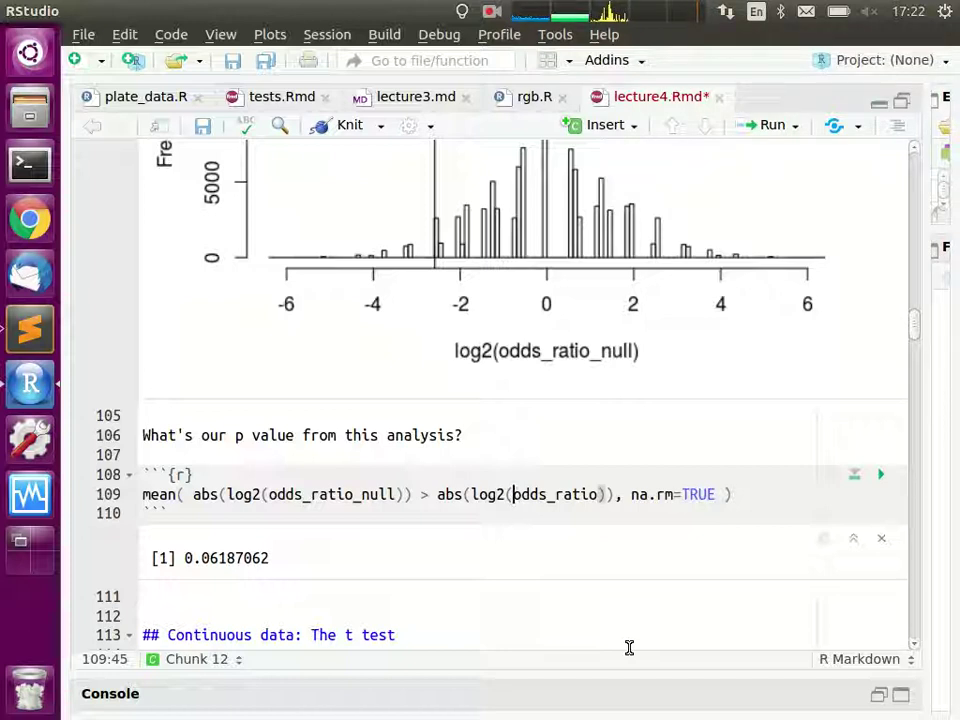
scroll(576, 574, "down", 6)
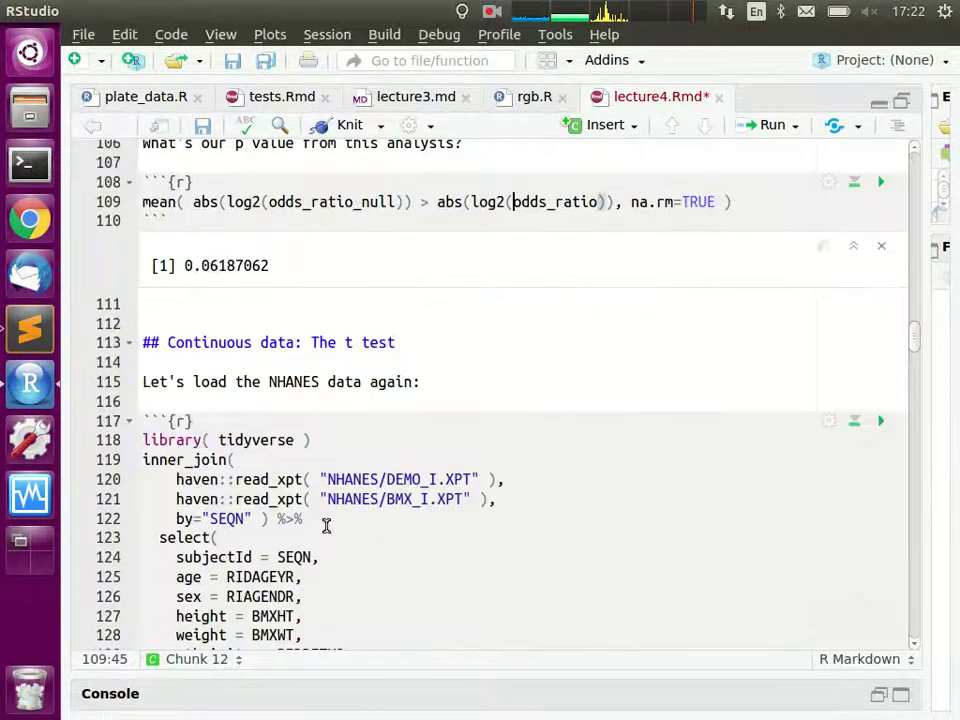
scroll(864, 378, "down", 2)
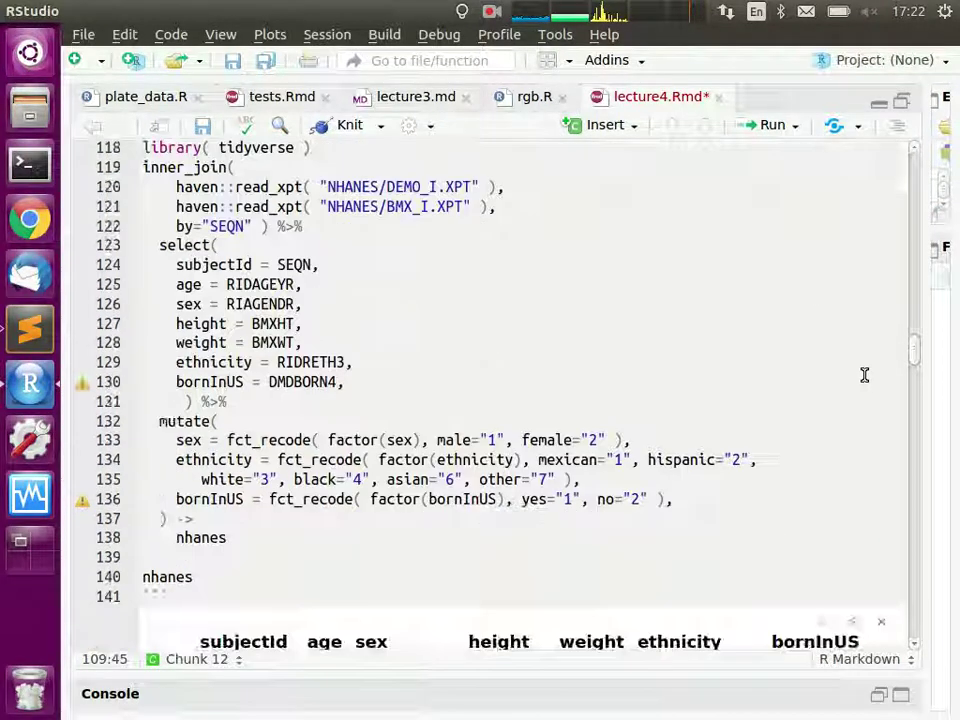
scroll(864, 380, "up", 1)
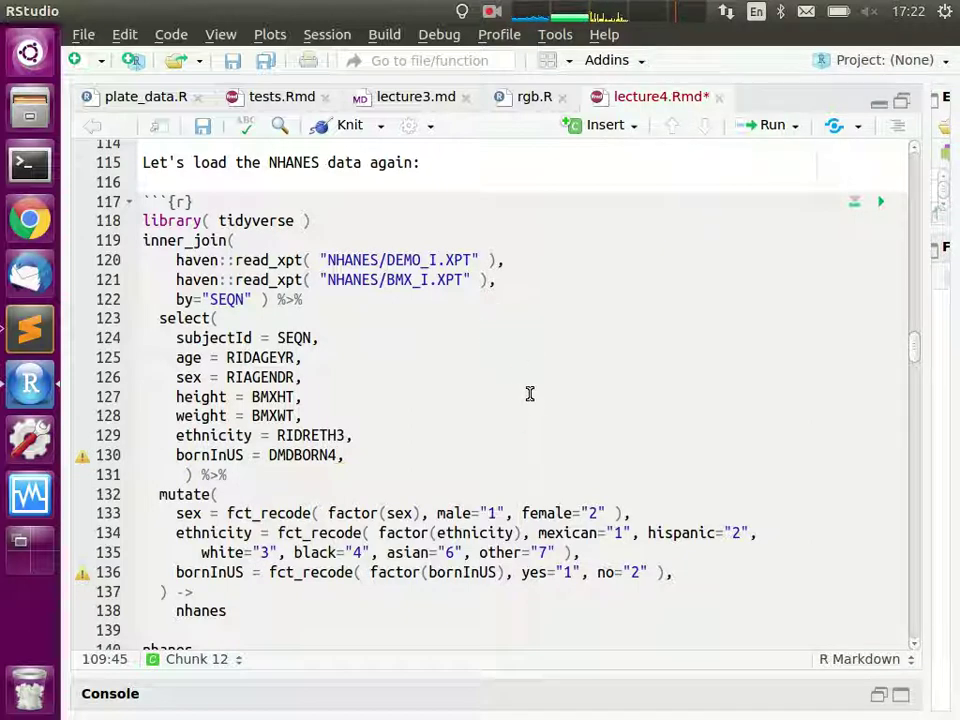
Step: Rerun the NHANES loading chunk and scroll down to its 9,544-row nhanes table
left_click(880, 202)
scroll(534, 506, "down", 2)
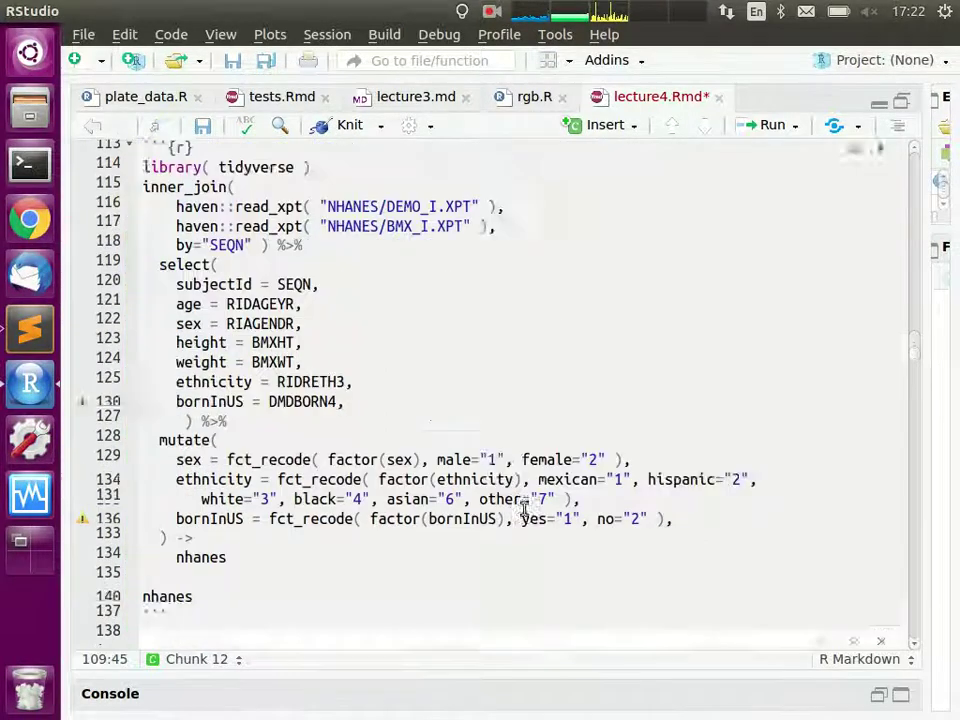
scroll(520, 510, "down", 6)
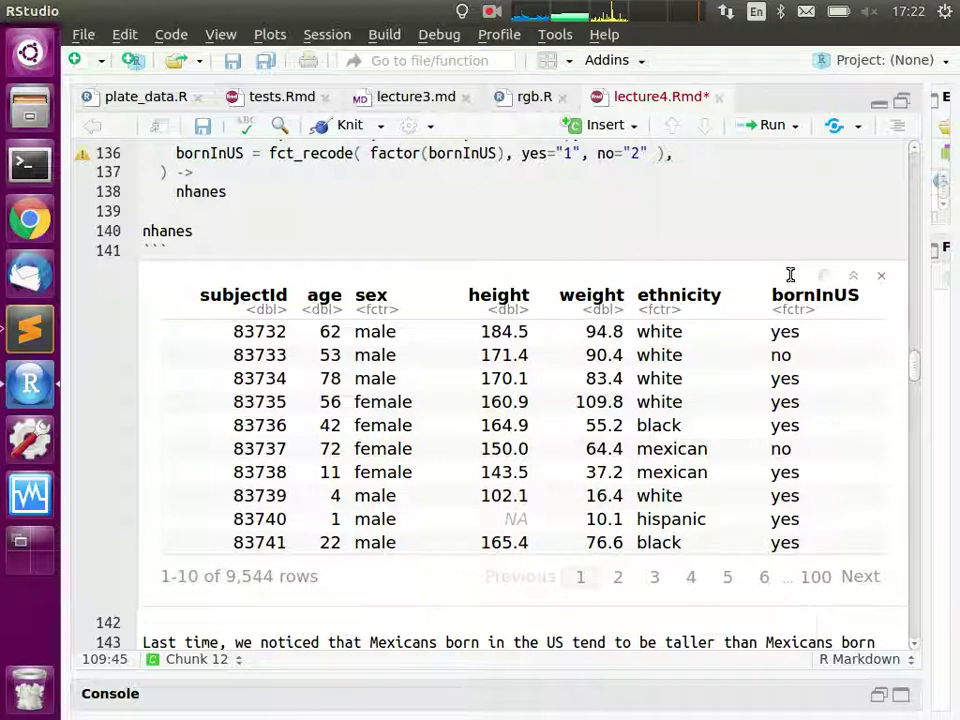
scroll(448, 441, "down", 5)
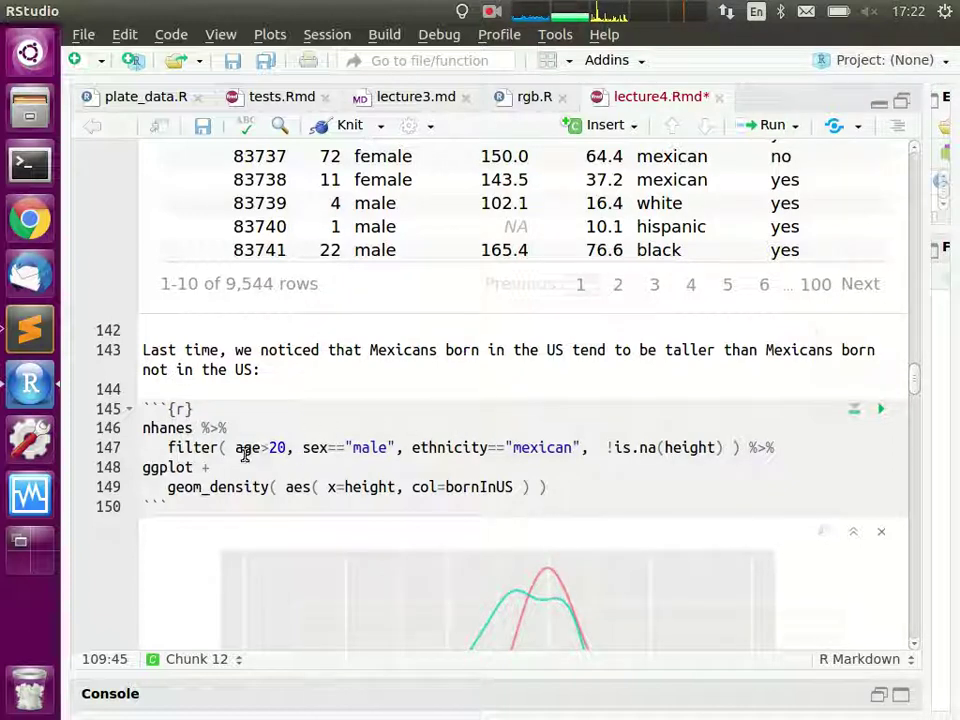
left_click_drag(227, 451, 392, 449)
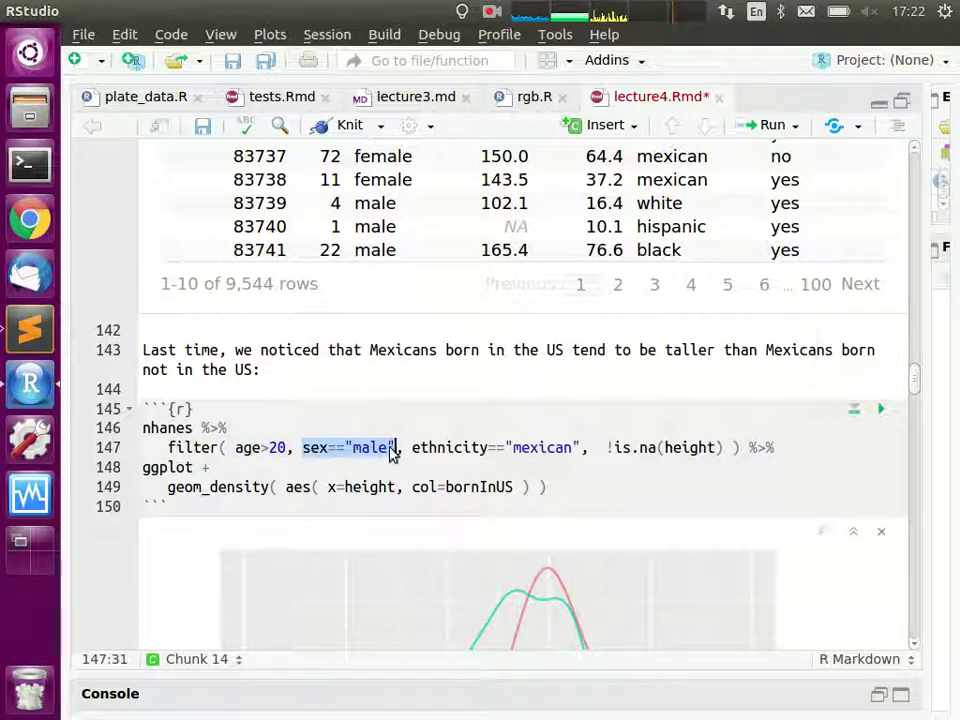
left_click_drag(414, 448, 581, 446)
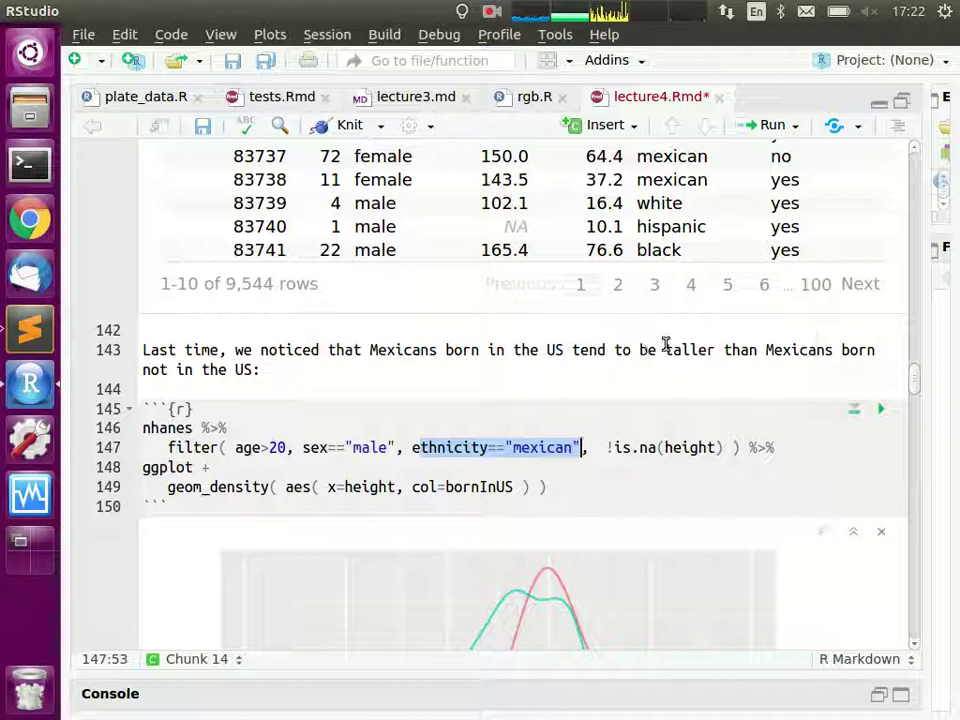
scroll(669, 446, "down", 2)
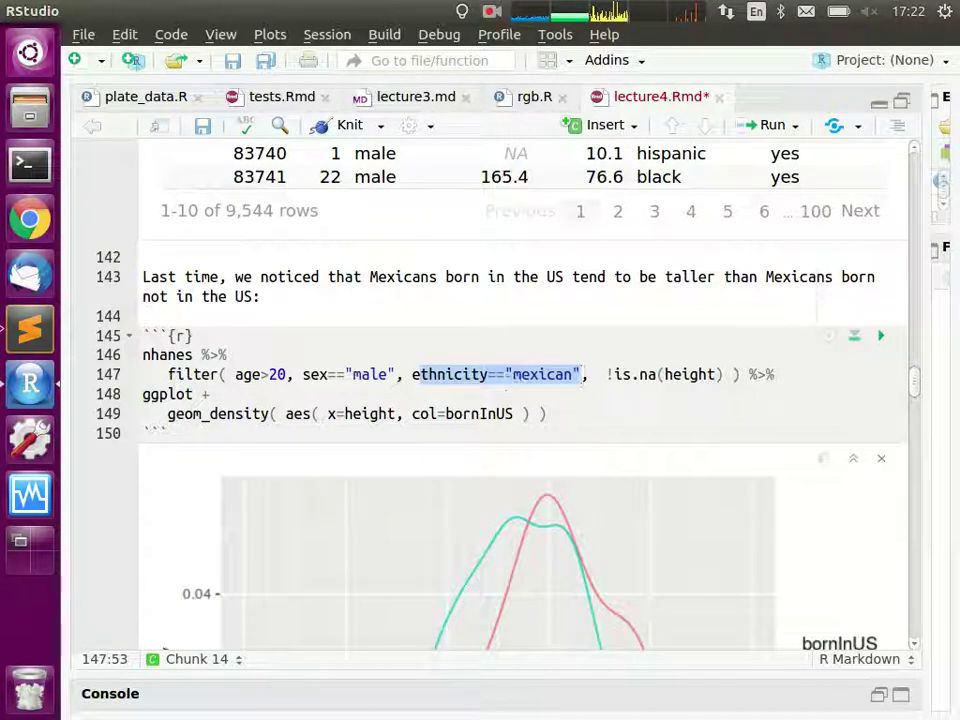
left_click(478, 413)
double_click(478, 413)
scroll(694, 284, "up", 10)
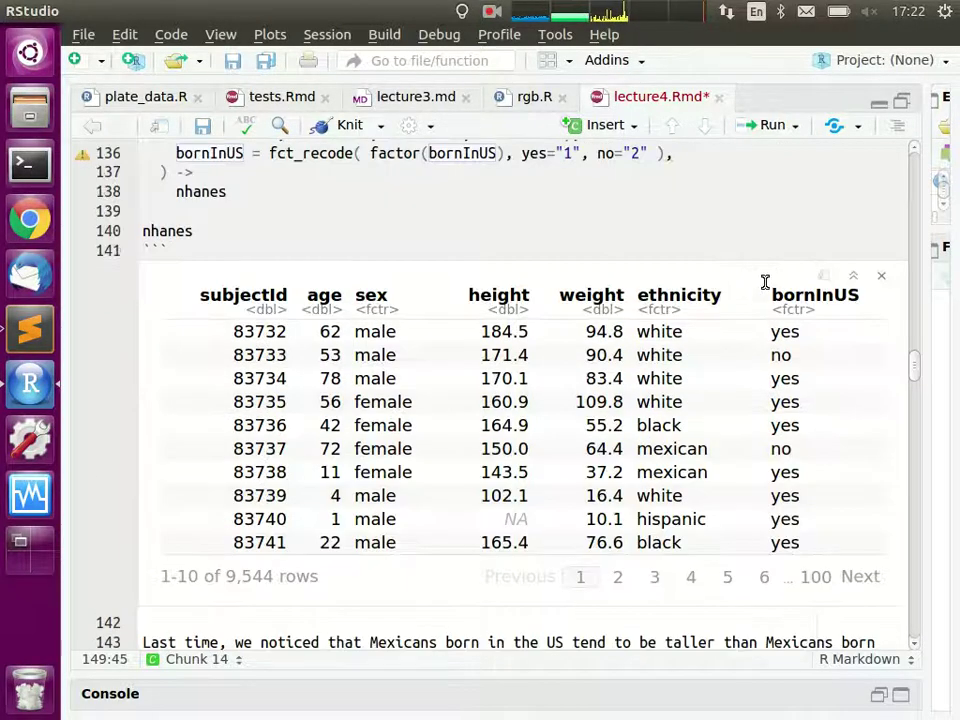
scroll(835, 430, "down", 10)
Step: Rerun the ggplot density chunk and view height curves for US-born versus non-US-born Mexican men
key("Left")
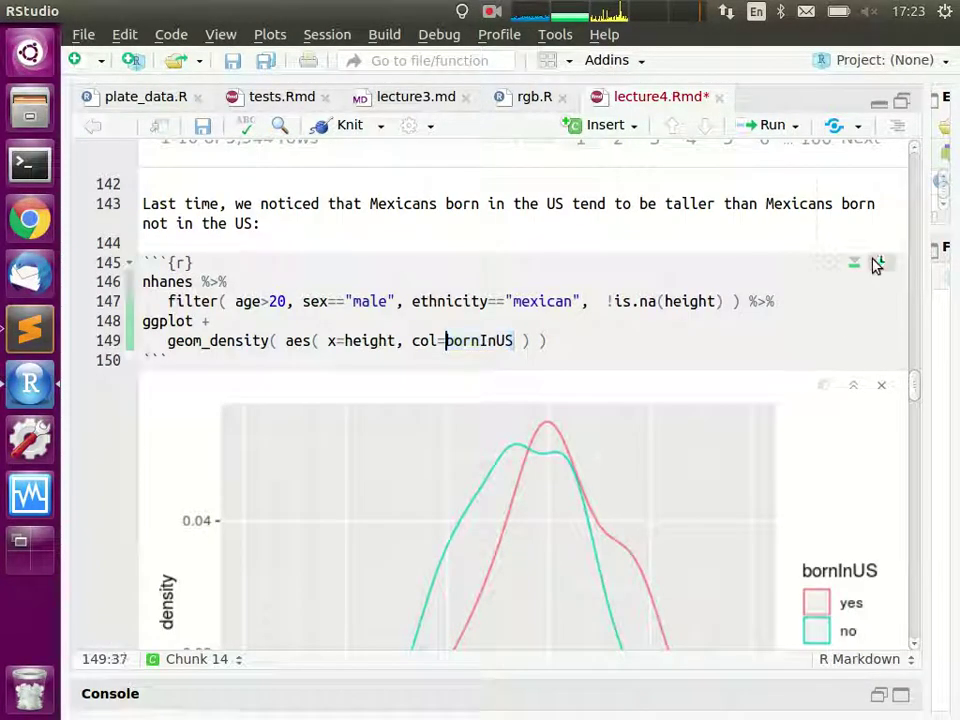
left_click(877, 263)
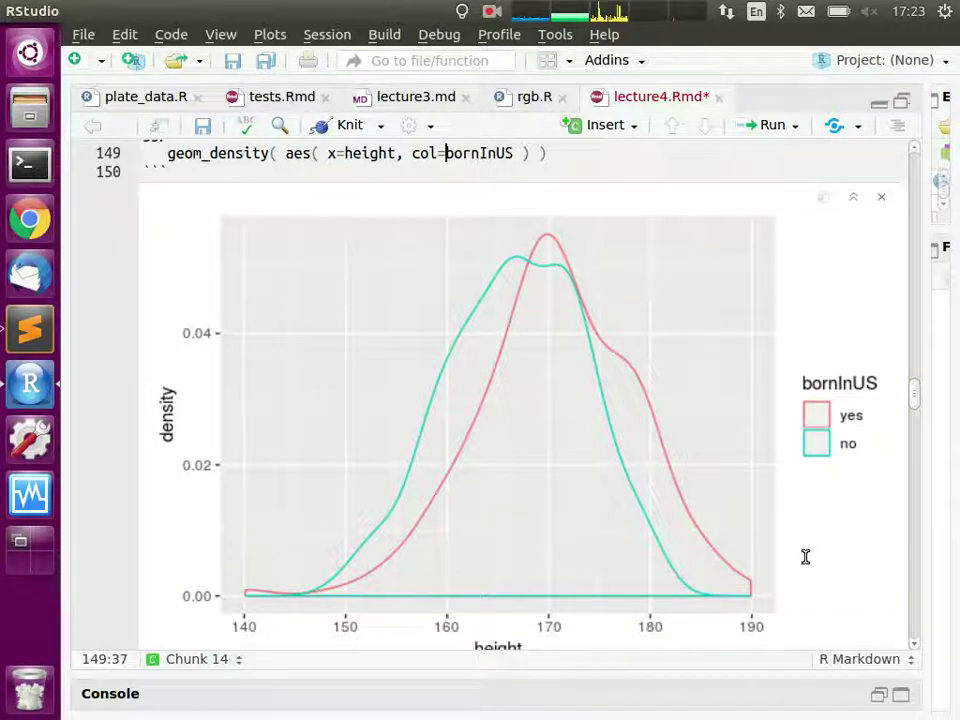
scroll(800, 545, "down", 4)
scroll(788, 529, "down", 3)
scroll(786, 531, "up", 7)
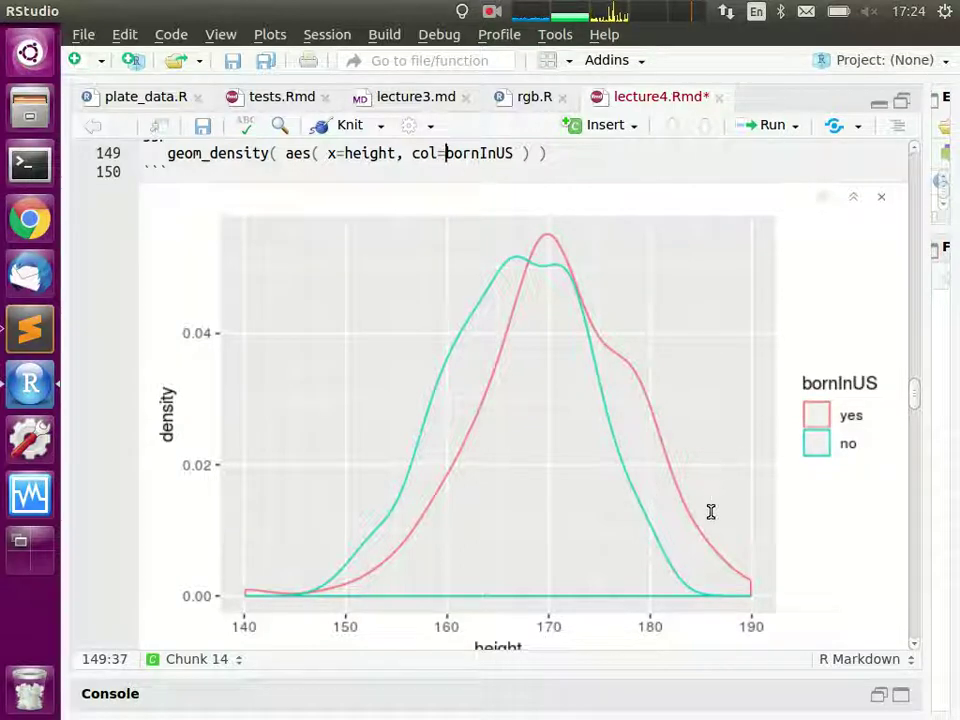
scroll(709, 510, "down", 5)
Step: Rerun the beeswarm chunk and view the height-by-bornInUS swarm plot
left_click(881, 389)
scroll(776, 461, "down", 3)
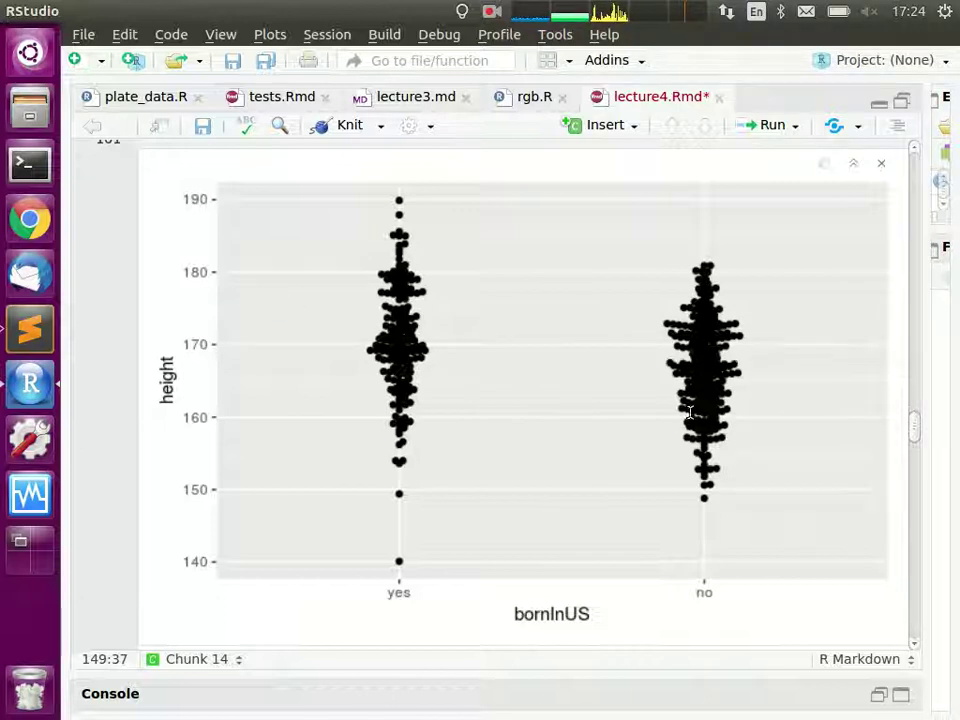
Step: Search Google for 'bee swarm' in Chrome and show the image results
left_click(39, 224)
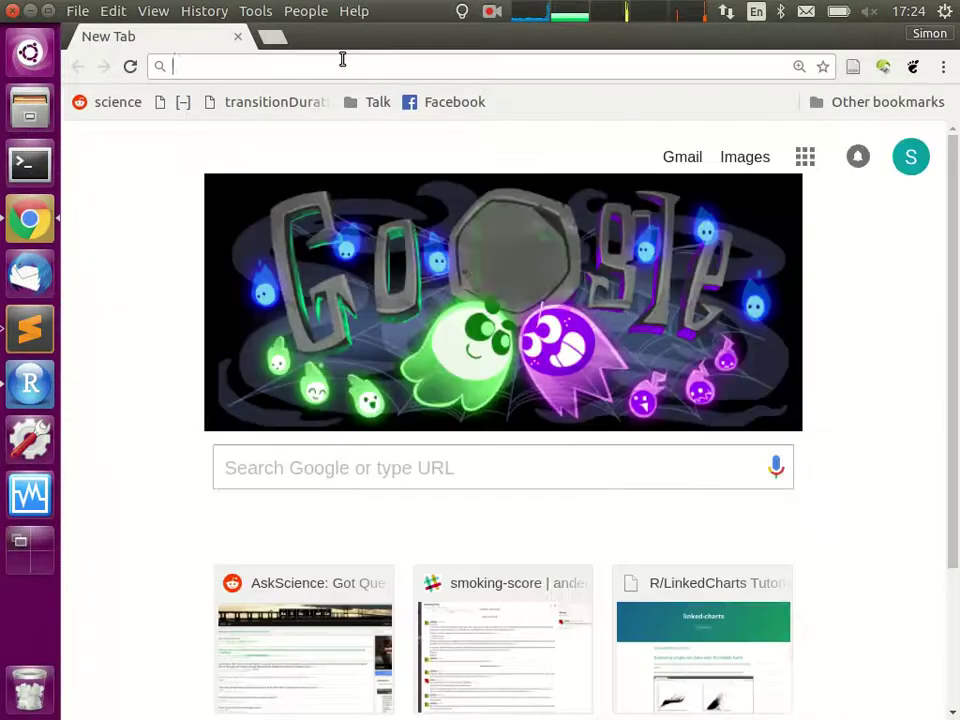
type("beew")
key("BackSpace")
type("swarm")
key("Return")
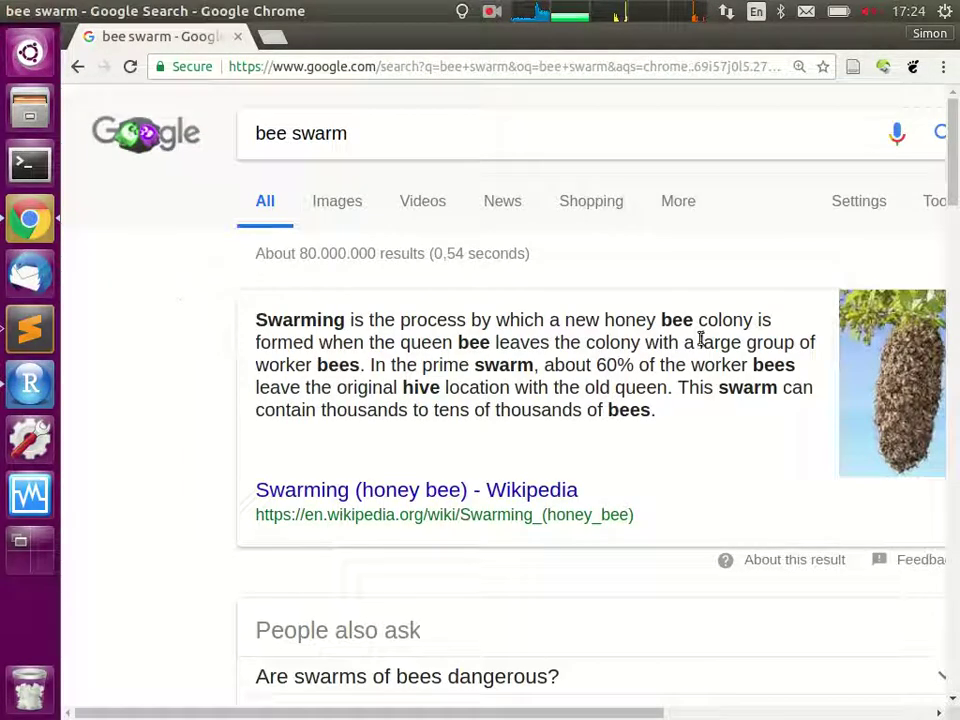
left_click(341, 203)
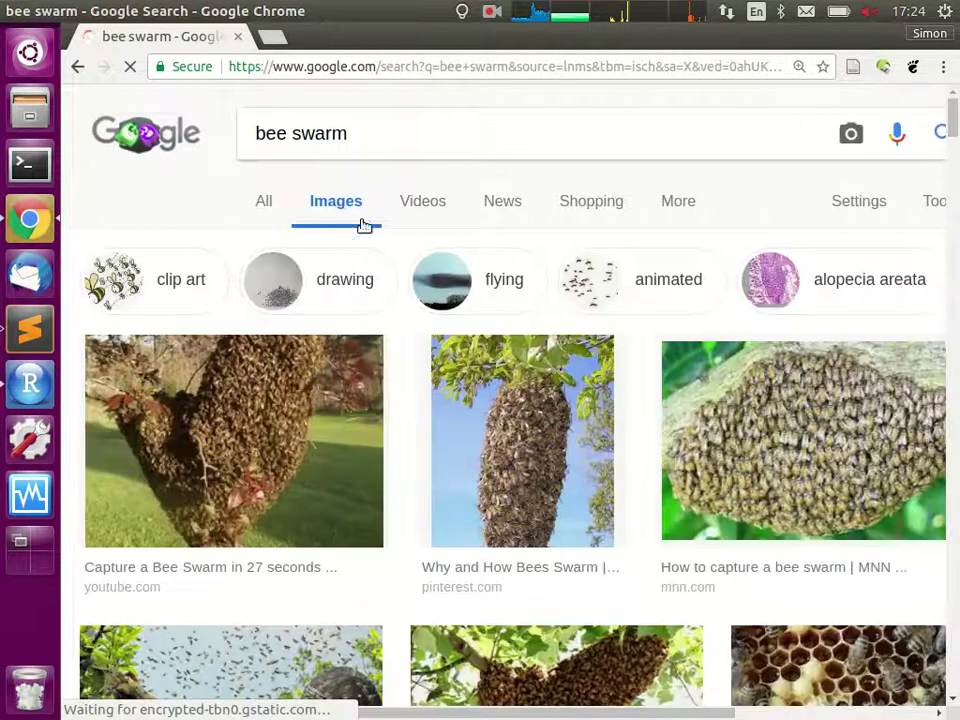
Step: Open the 'Bee swarm in Plymouth' photo in the image preview panel
scroll(560, 420, "down", 10)
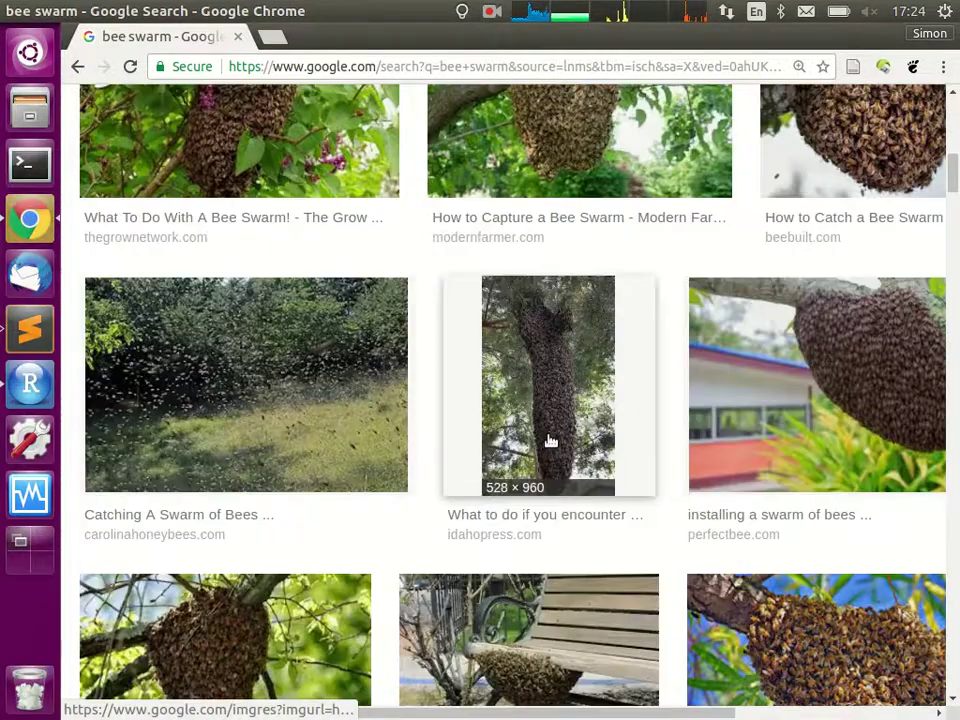
scroll(550, 440, "down", 5)
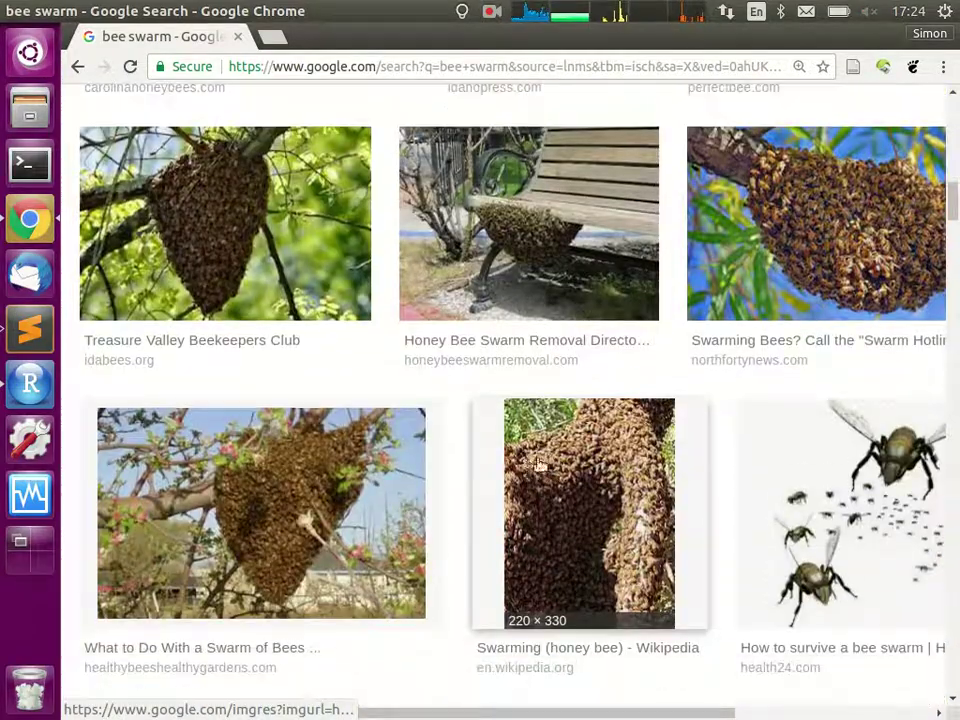
left_click(507, 487)
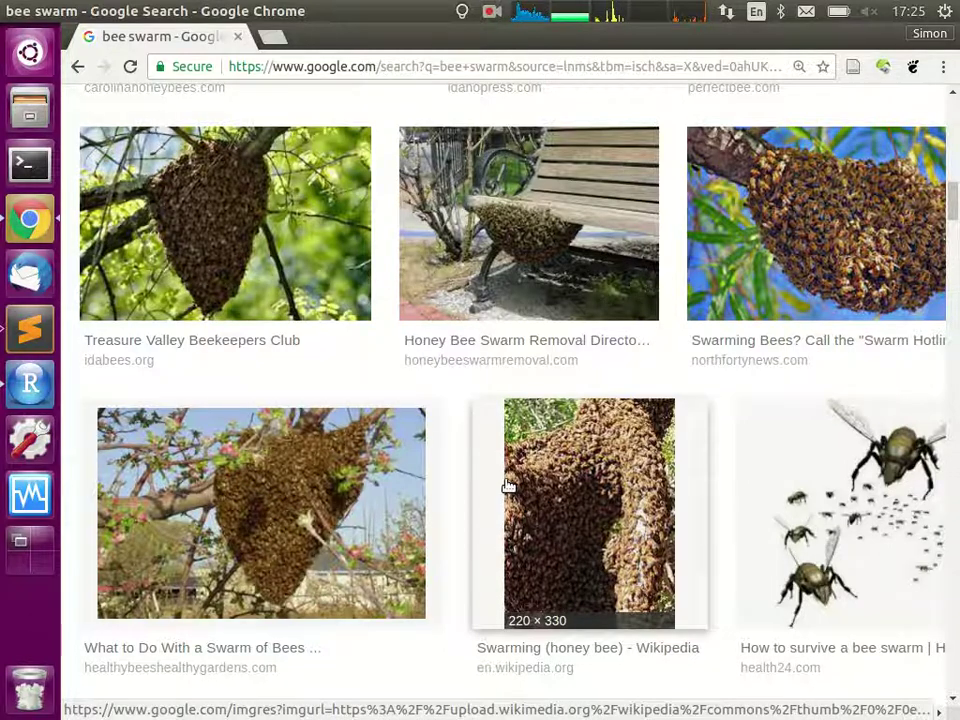
scroll(389, 461, "down", 3)
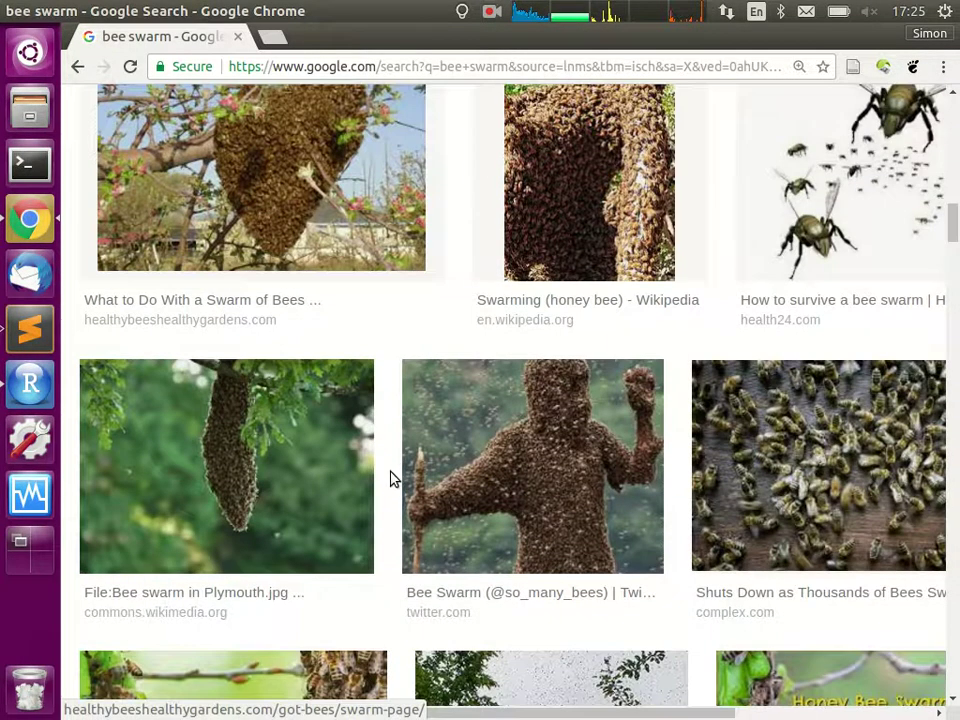
scroll(392, 480, "up", 1)
scroll(377, 474, "down", 2)
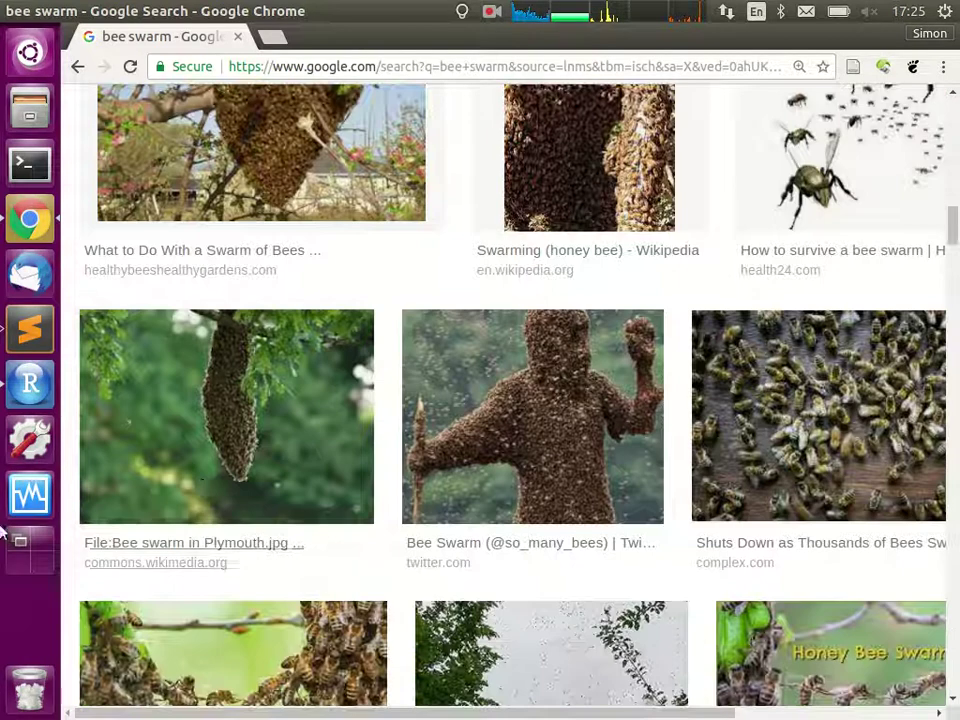
left_click(256, 394)
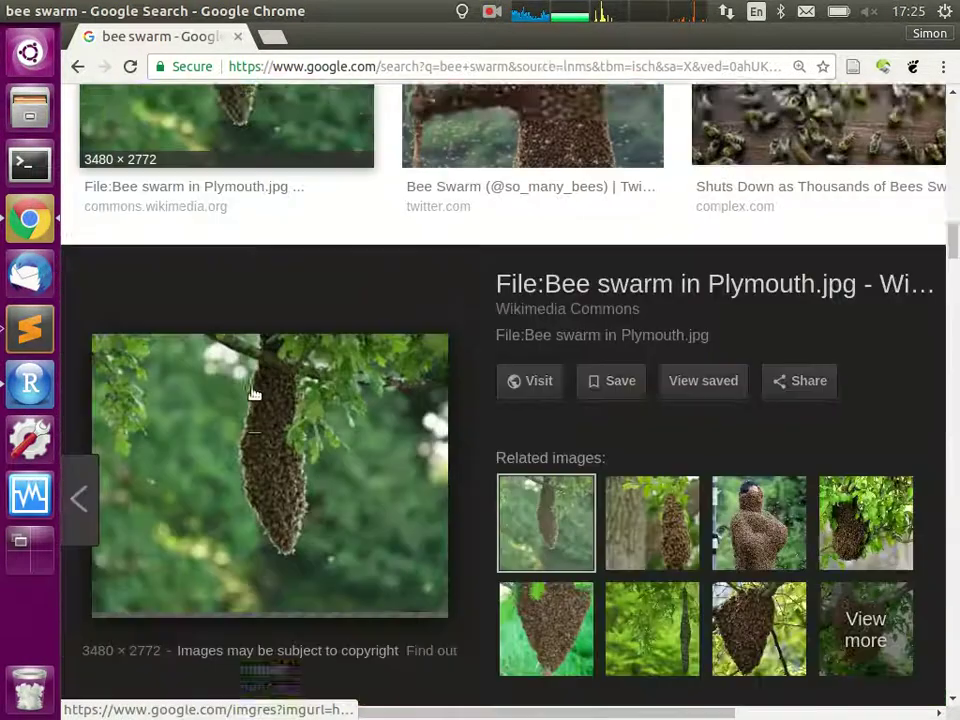
Step: Replace geom_beeswarm with geom_bar on line 160 and run the plotting code
key("alt+Tab")
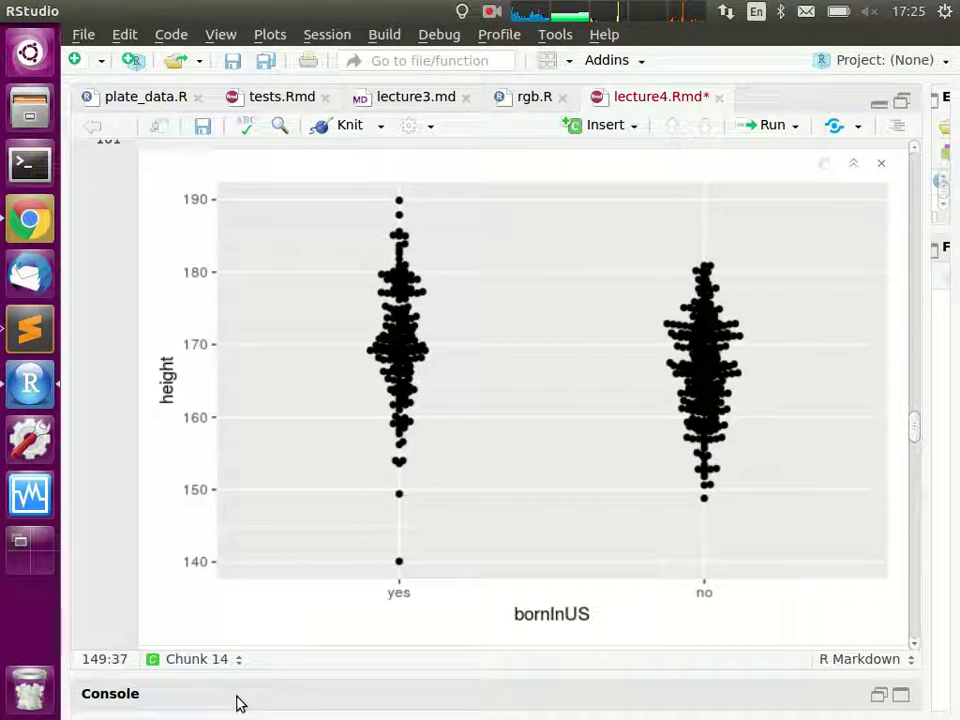
scroll(501, 504, "up", 1)
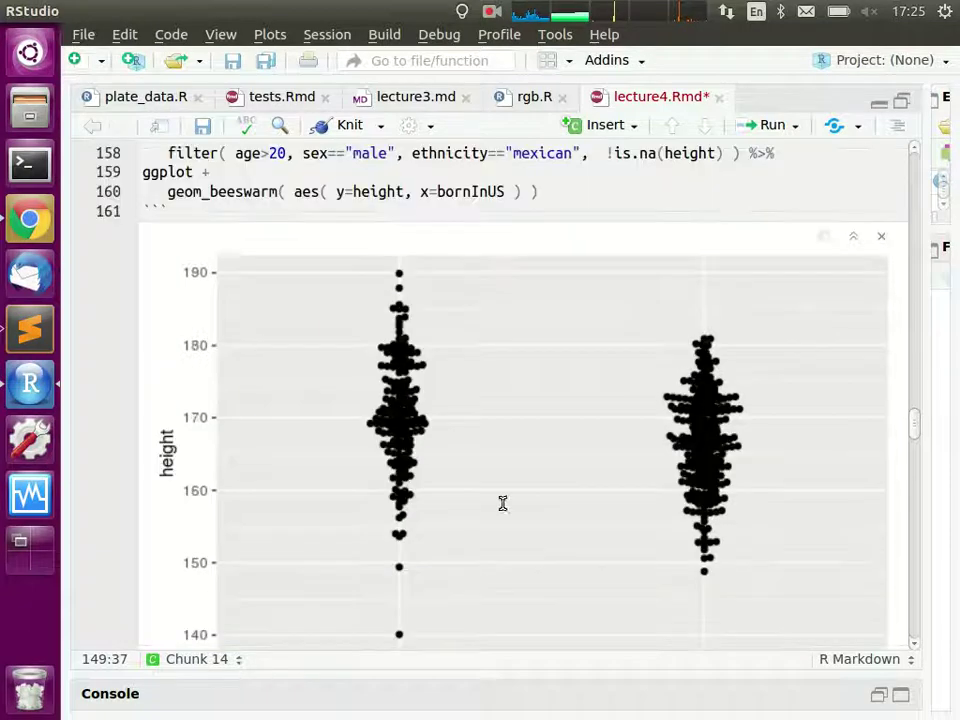
scroll(544, 459, "up", 2)
left_click(255, 339)
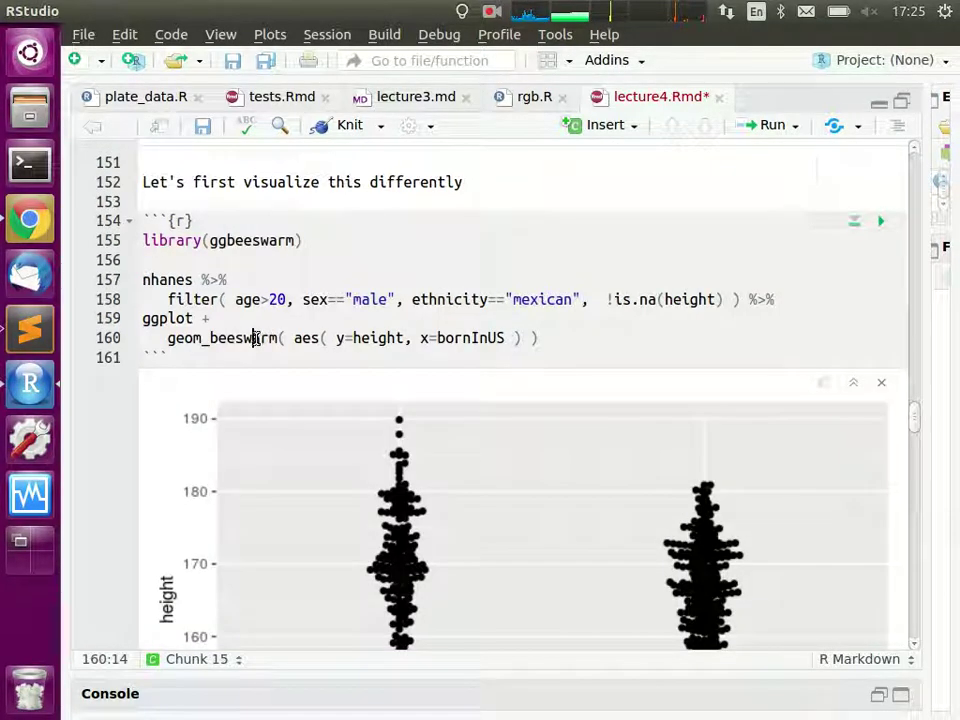
key("Right")
key("Right")
key("Right")
key("shift+Left")
key("shift+Left")
key("shift+Left")
key("shift+Left")
key("shift+Left")
key("shift+Left")
key("shift+Left")
key("shift+Left")
key("BackSpace")
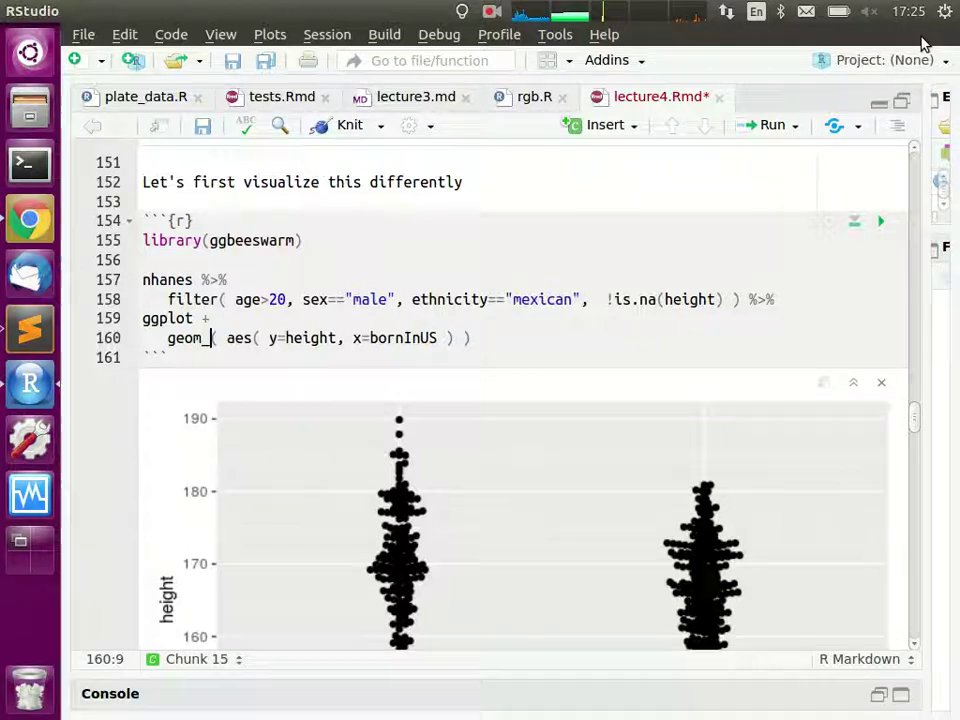
key("Tab")
key("Down")
key("Down")
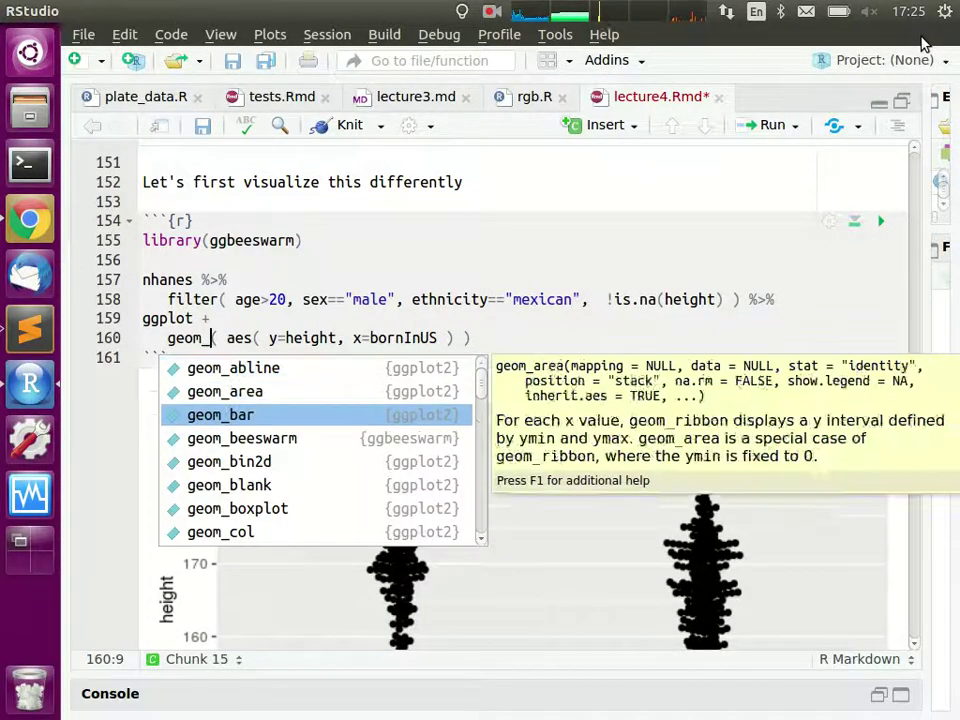
key("Return")
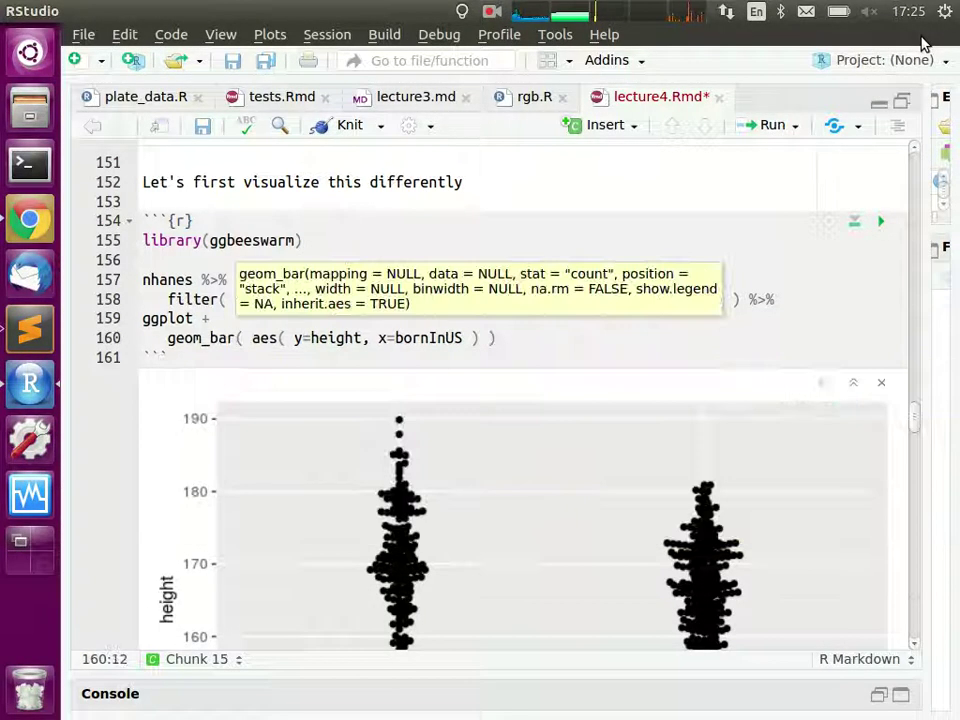
key("ctrl+Return")
Step: Remove y= from the geom_bar aesthetic, rerun the chunk, then undo back to geom_beeswarm
scroll(670, 390, "up", 5)
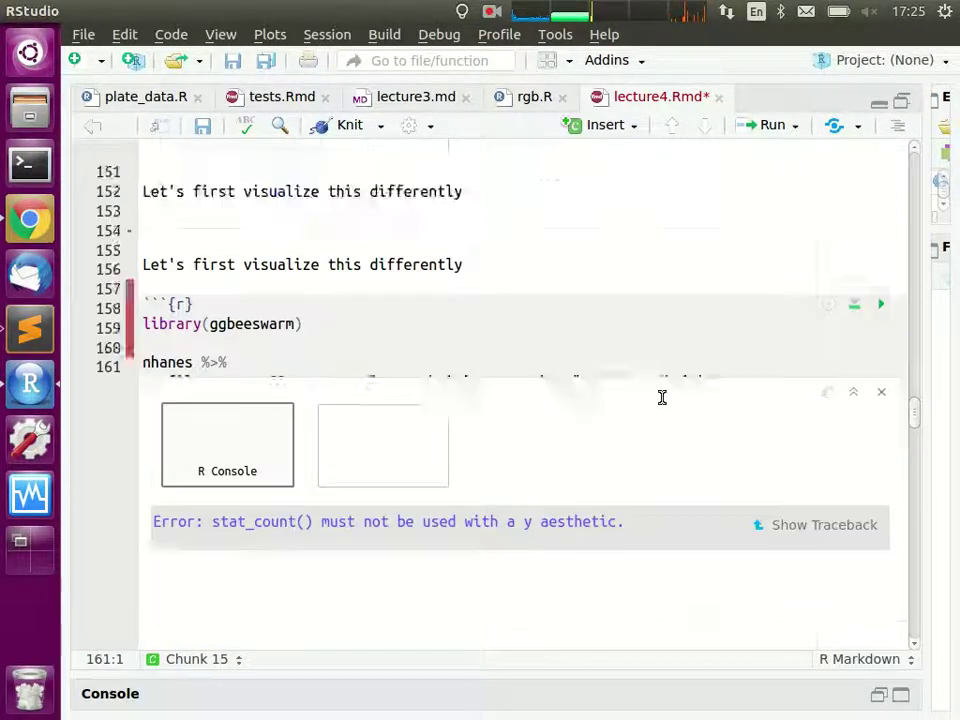
left_click(232, 421)
key("Right")
key("Right")
key("Right")
key("Right")
key("Right")
key("Right")
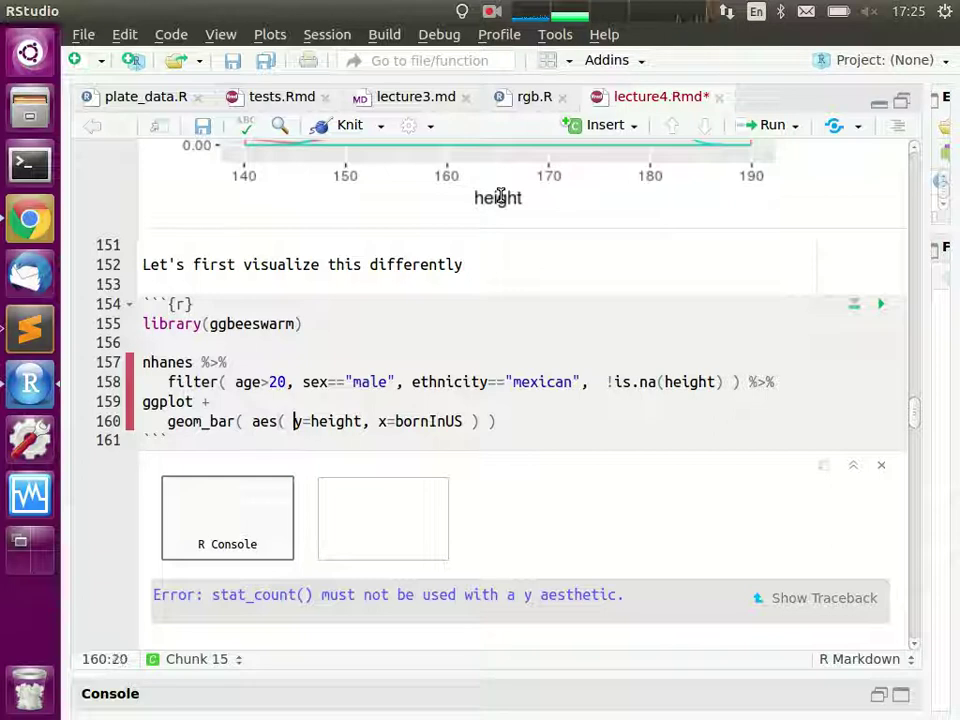
key("BackSpace")
key("Delete")
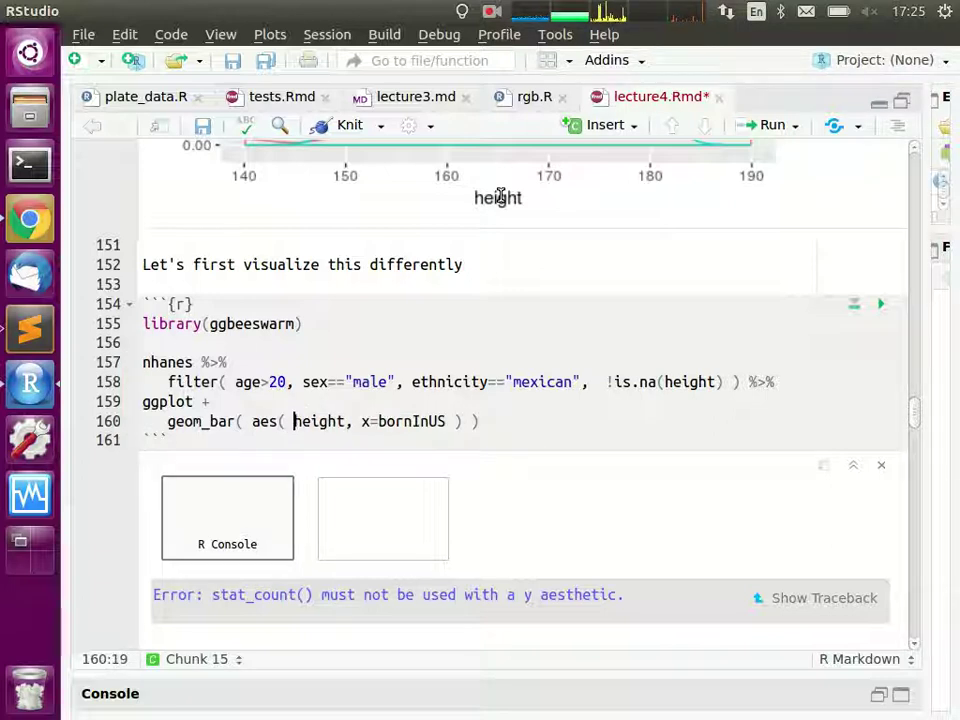
left_click(881, 303)
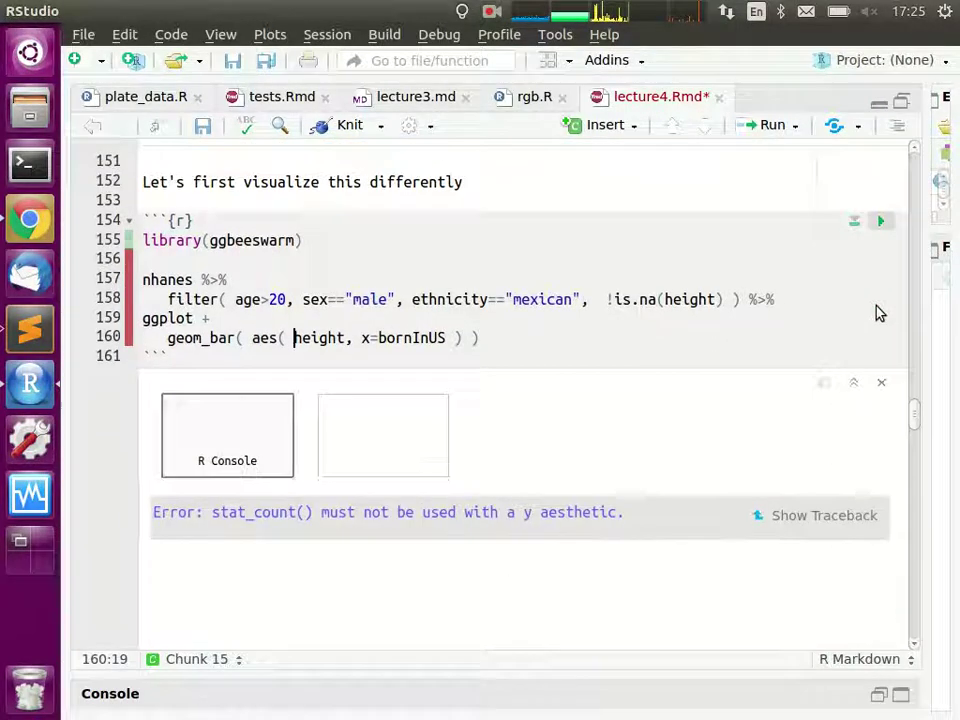
left_click(222, 338)
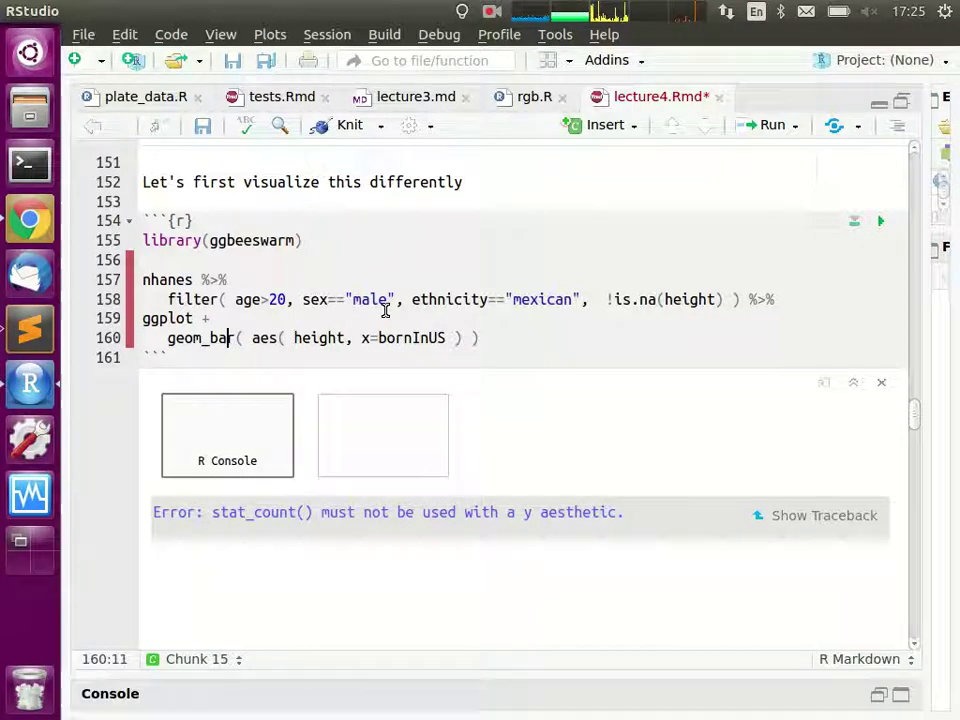
key("ctrl+z")
key("ctrl+z")
key("ctrl+z")
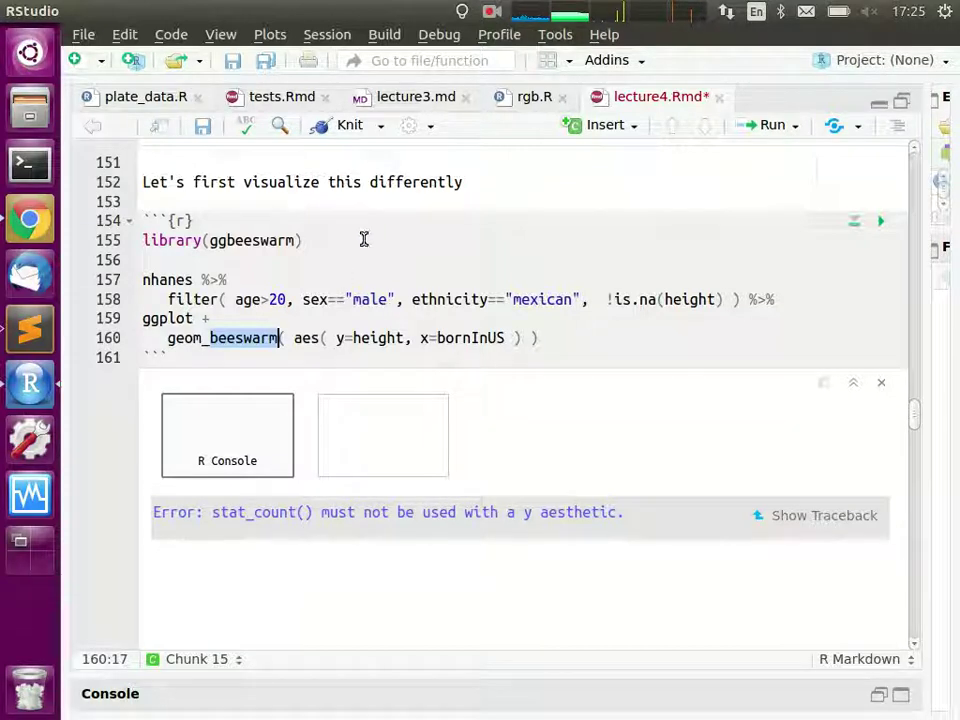
Step: Rerun the geom_beeswarm chunk on lines 154–161 and scroll through the restored plot
left_click(880, 221)
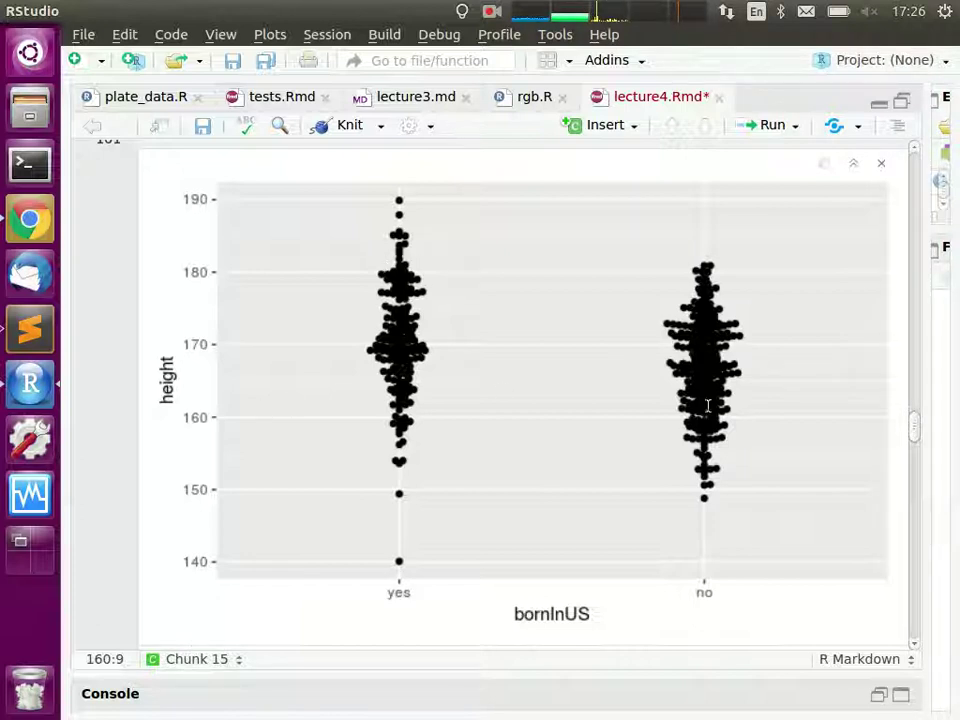
scroll(469, 416, "down", 5)
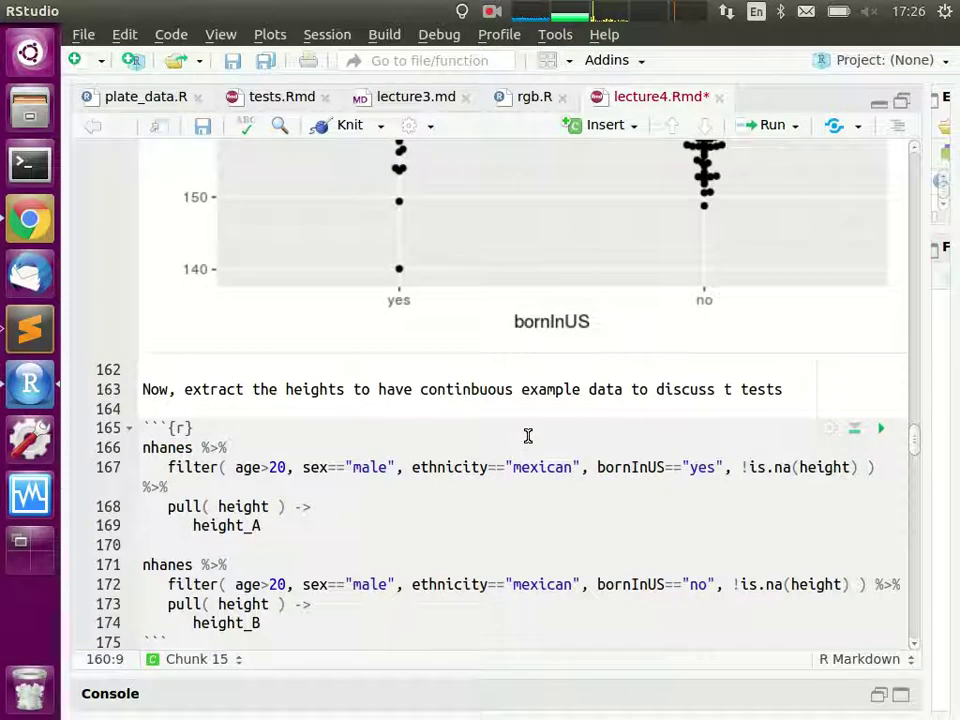
scroll(528, 435, "up", 5)
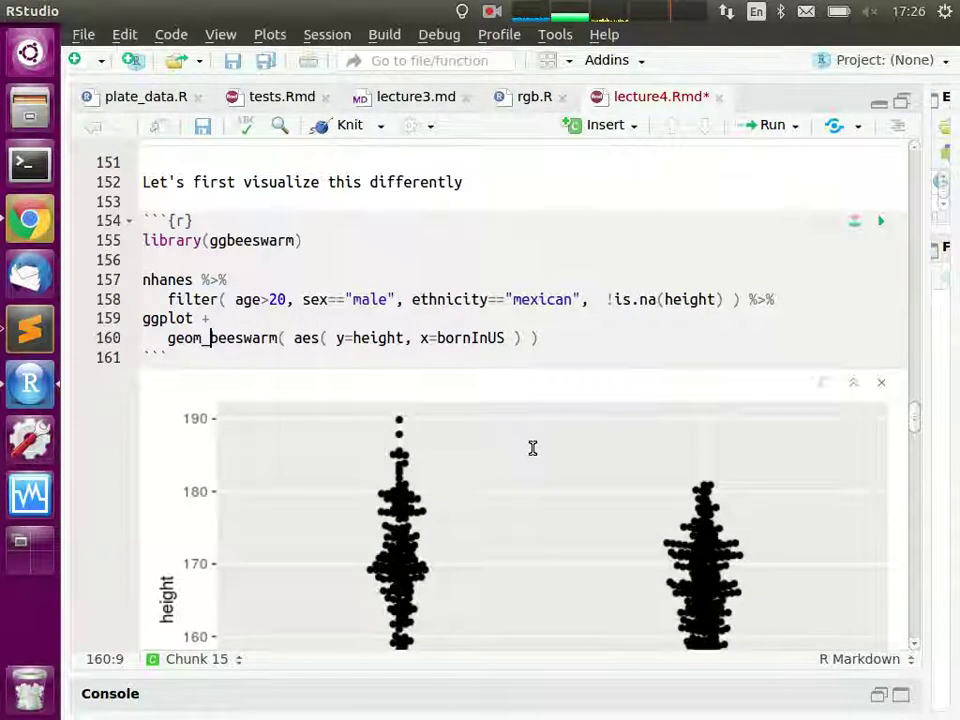
scroll(531, 448, "down", 5)
scroll(568, 468, "up", 9)
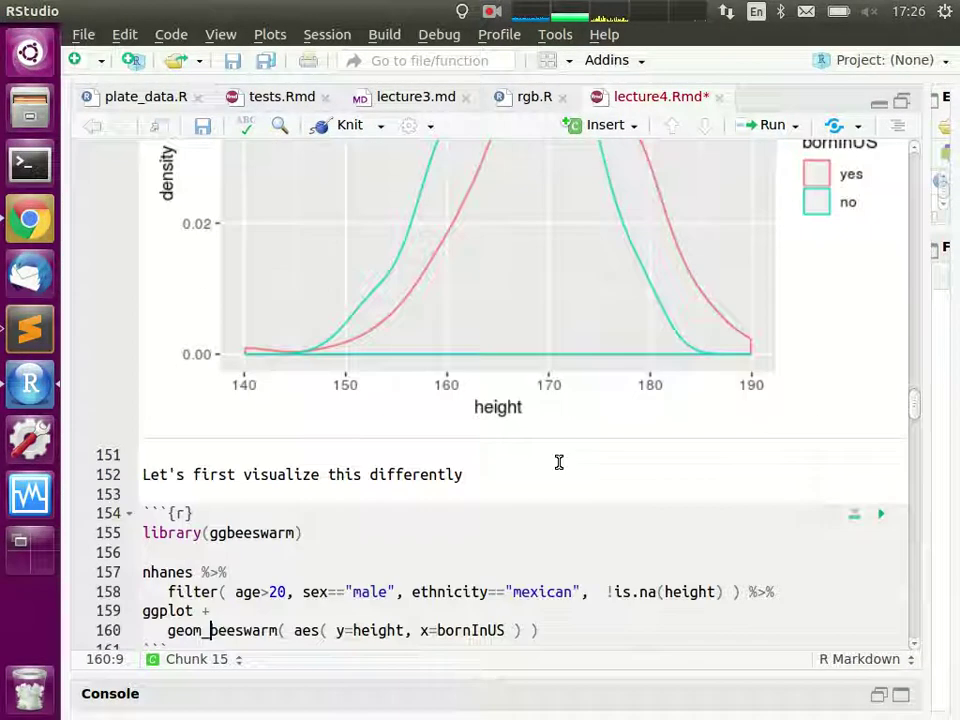
scroll(557, 461, "down", 8)
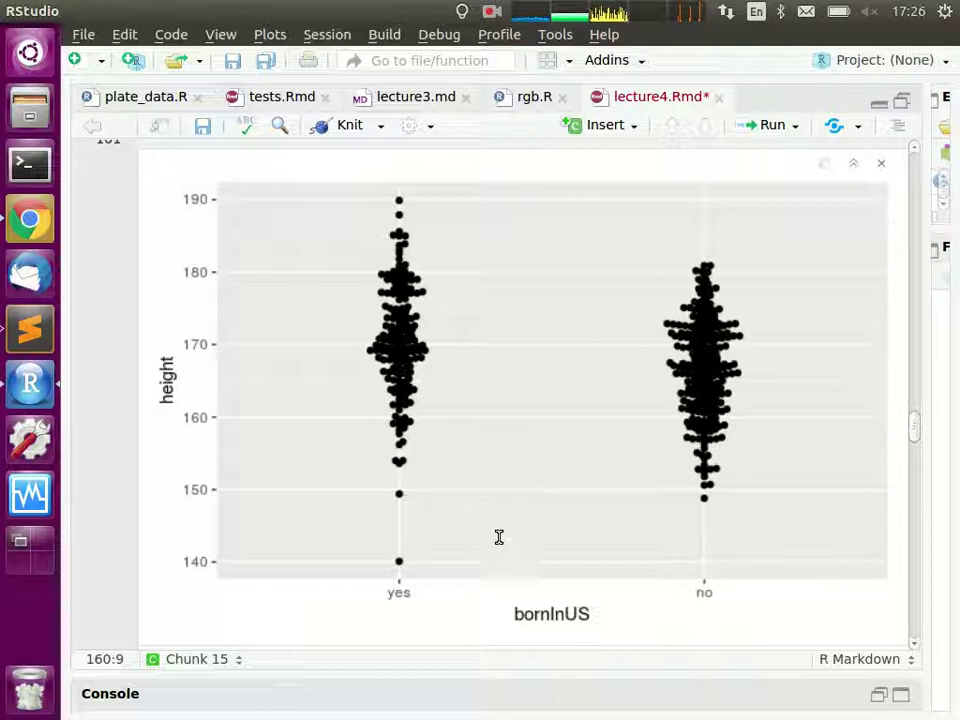
scroll(499, 544, "down", 6)
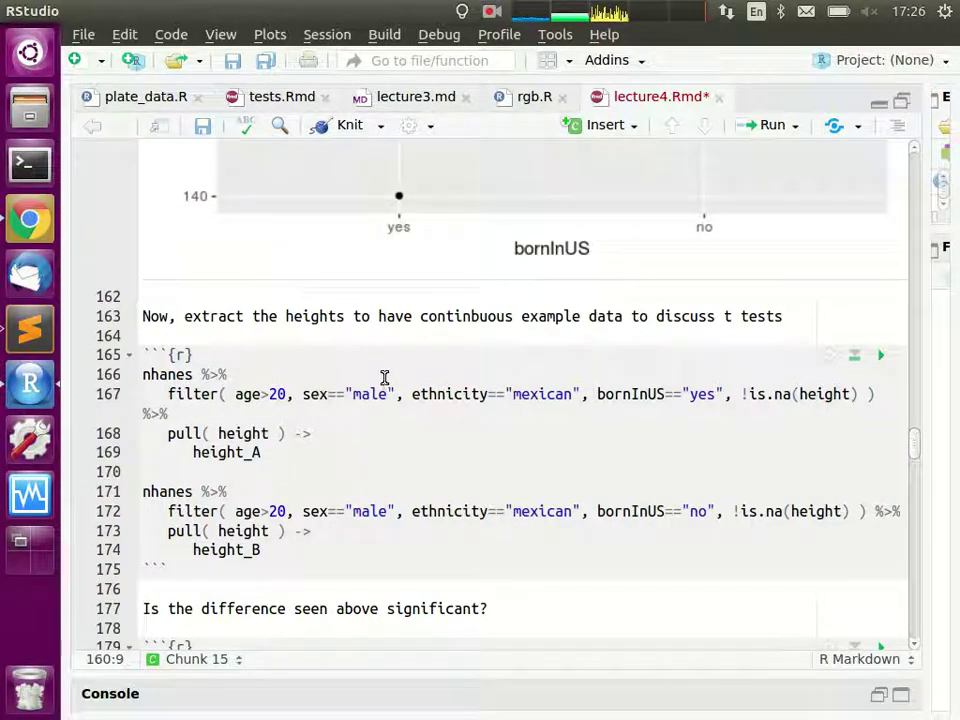
Step: Run the chunk creating height_A and height_B, pointing out the is.na height filter
left_click(883, 358)
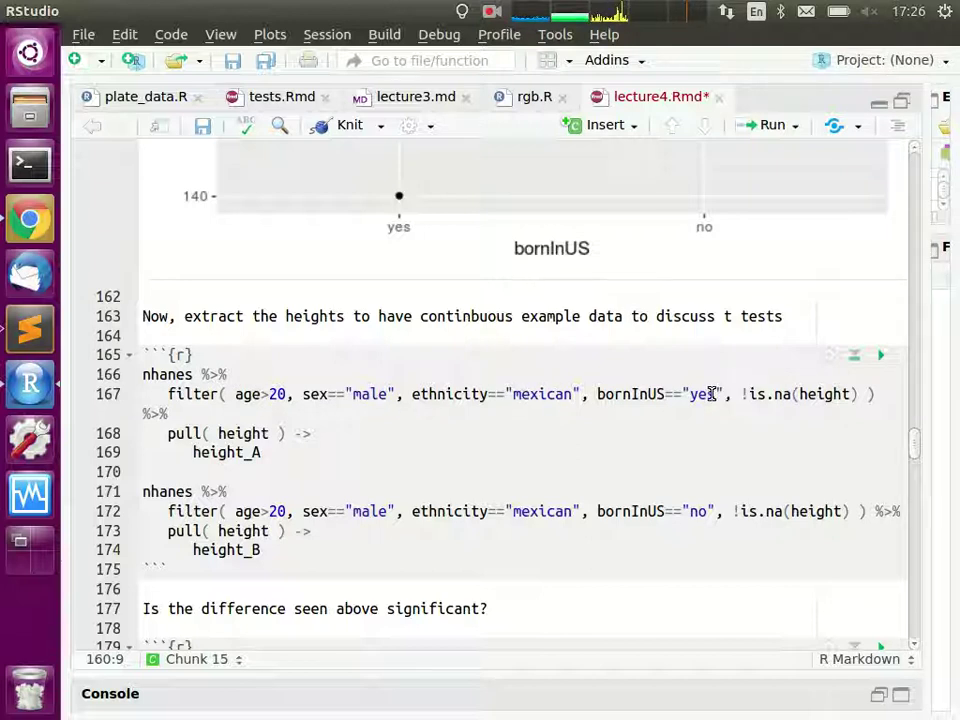
double_click(831, 394)
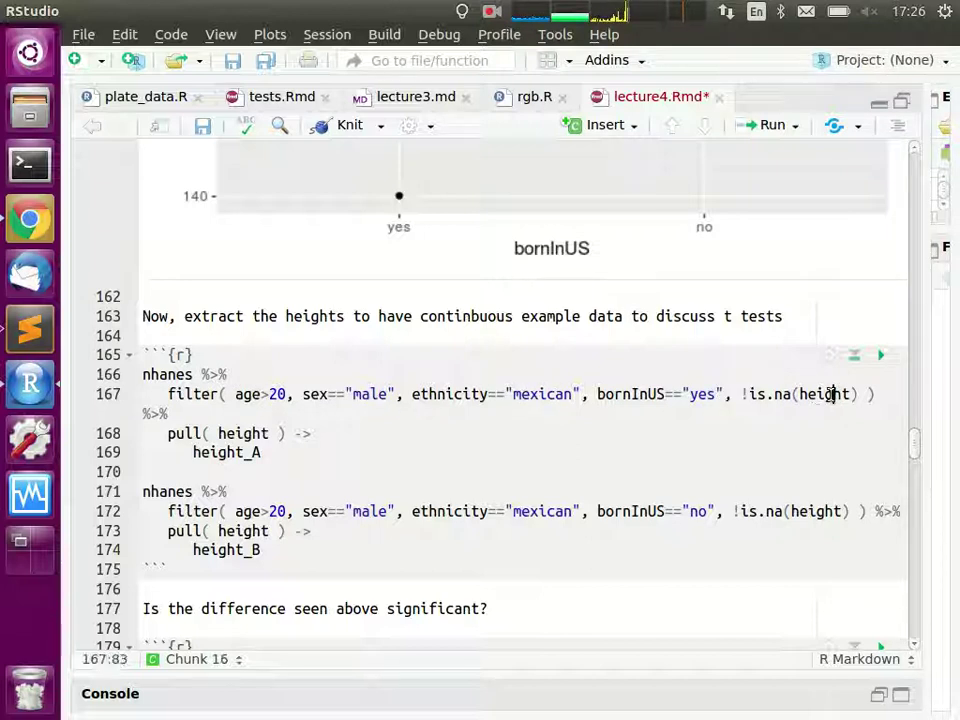
left_click(752, 394)
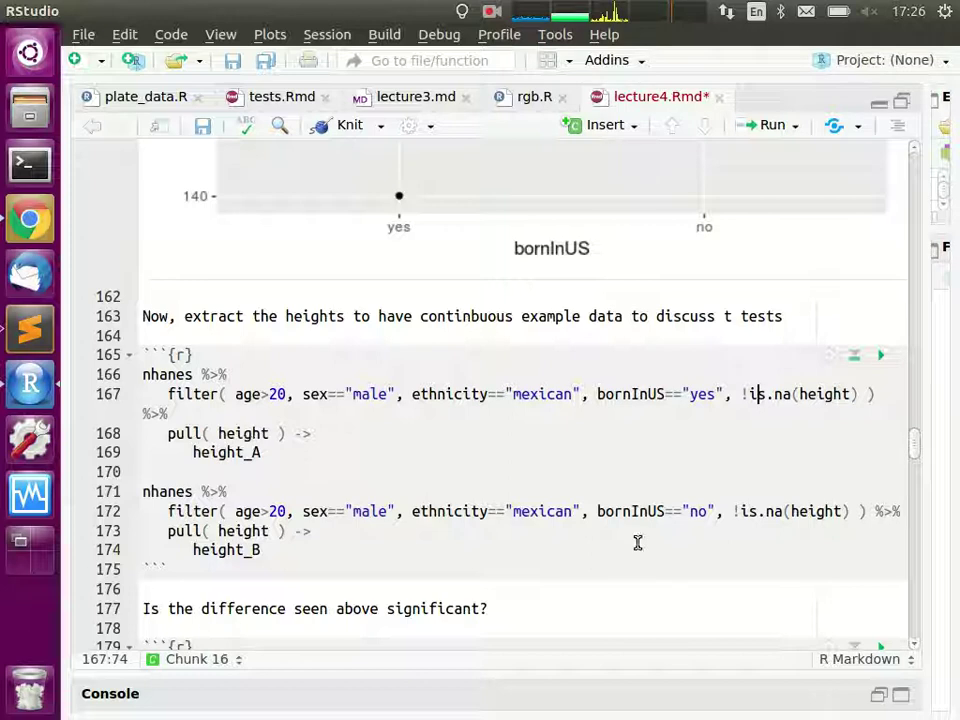
Step: Scroll to the t.test(height_A, height_B) output and highlight the p-value 1.795e-07
scroll(482, 508, "down", 5)
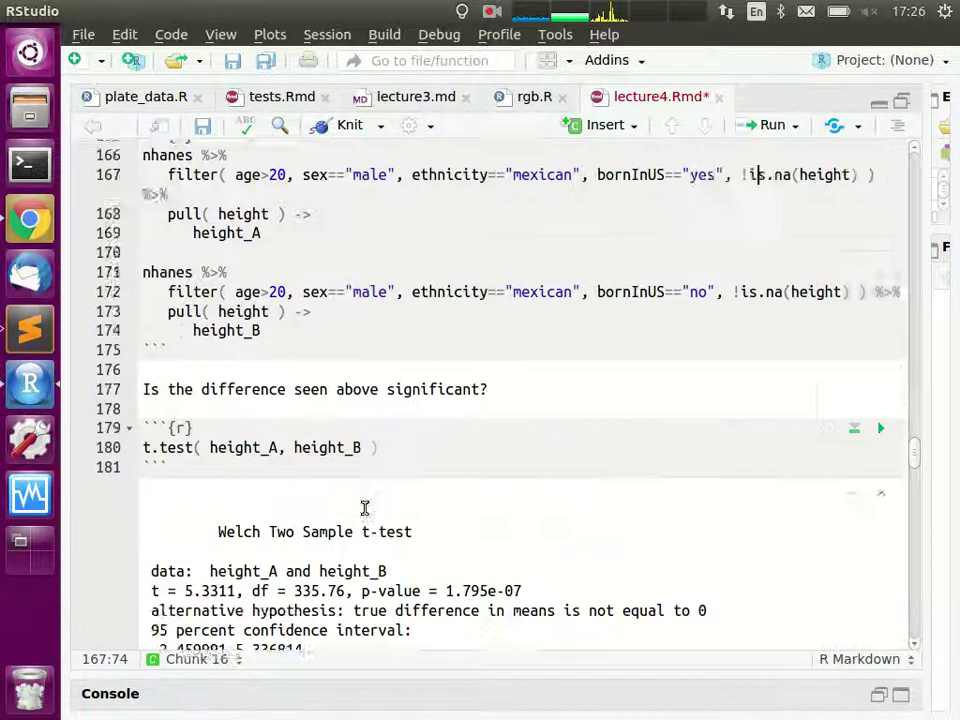
scroll(506, 347, "down", 2)
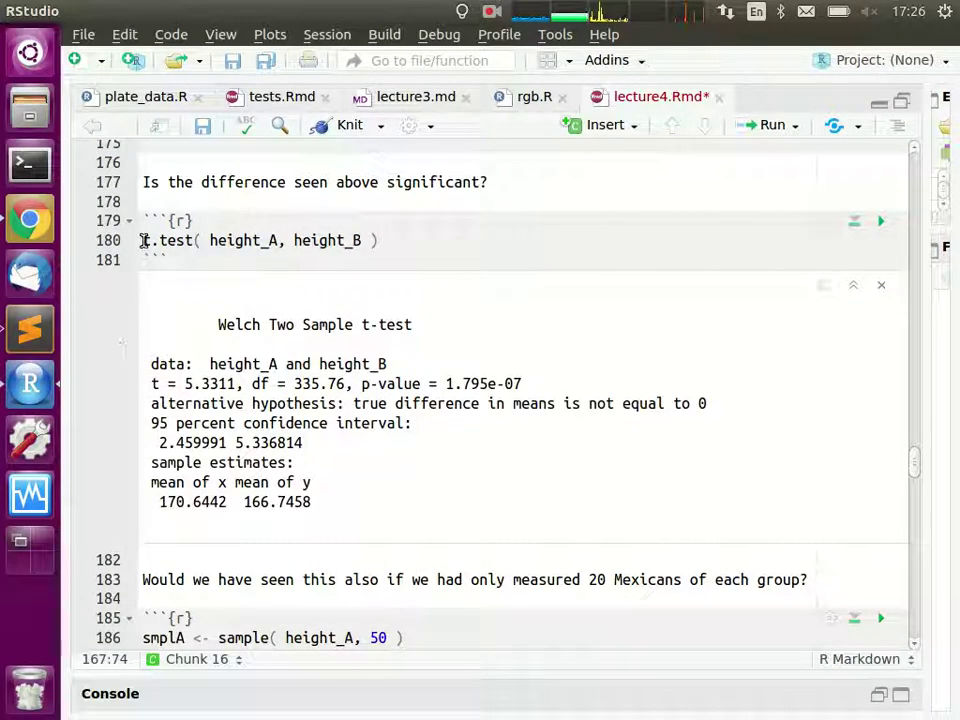
mouse_move(143, 241)
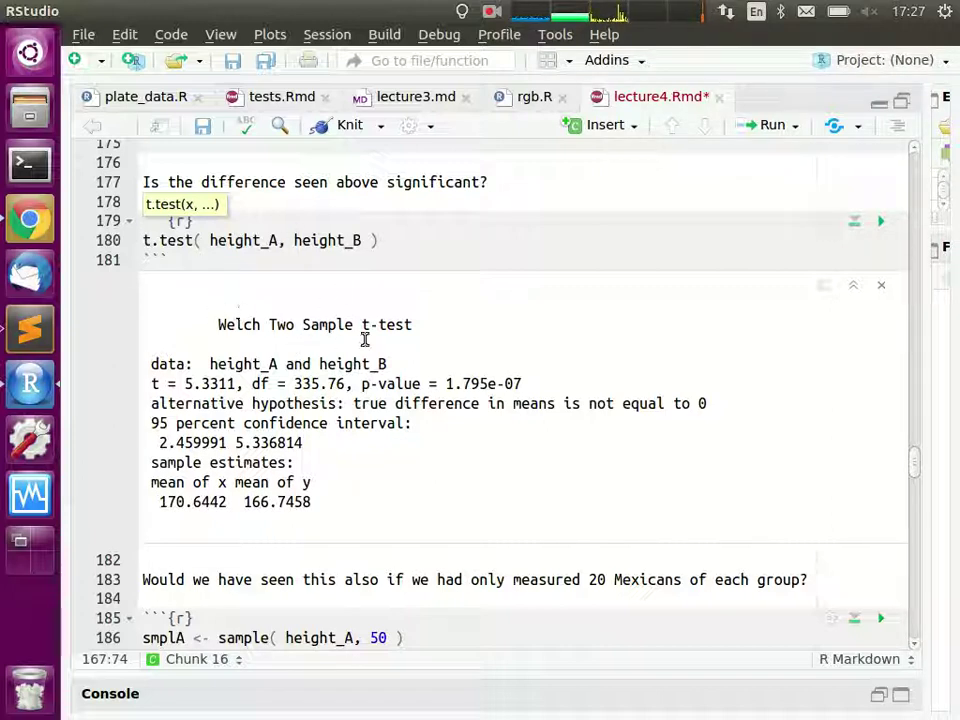
left_click_drag(440, 383, 632, 375)
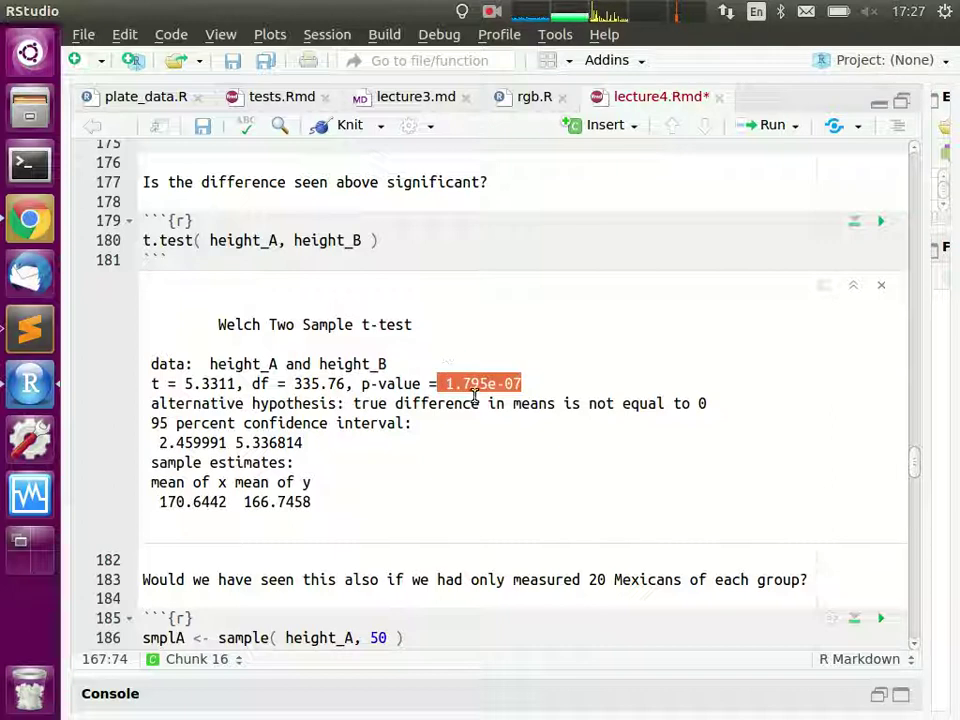
left_click(523, 383)
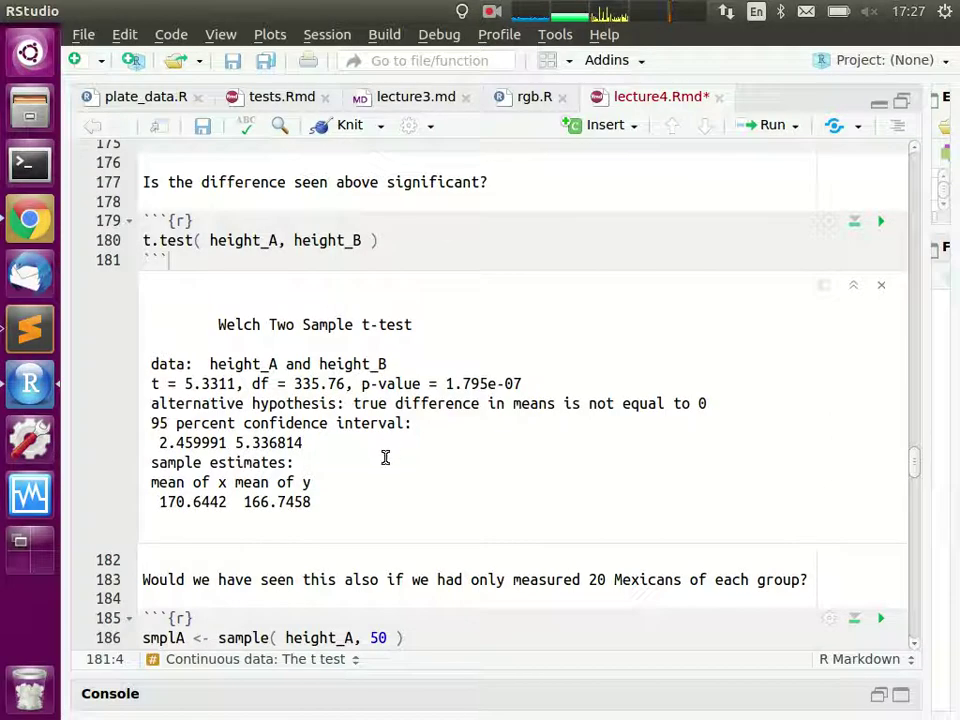
scroll(386, 456, "down", 5)
Step: Point out the sample size of 50 drawn from height_A and height_B in the sampling chunk
left_click(334, 333)
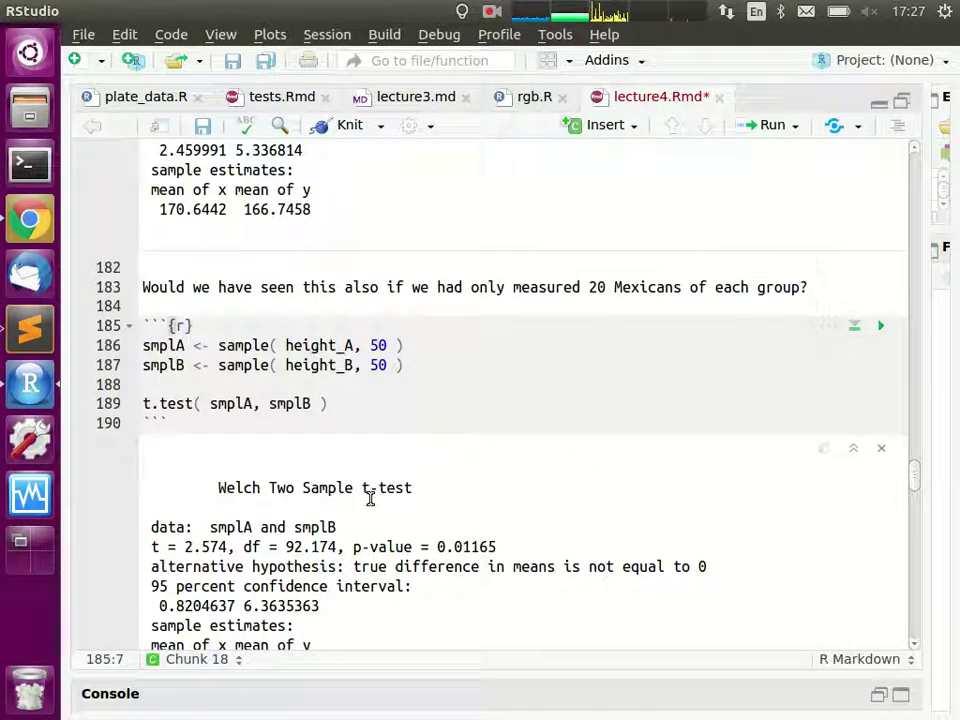
left_click(377, 345)
left_click(377, 365)
left_click(377, 365)
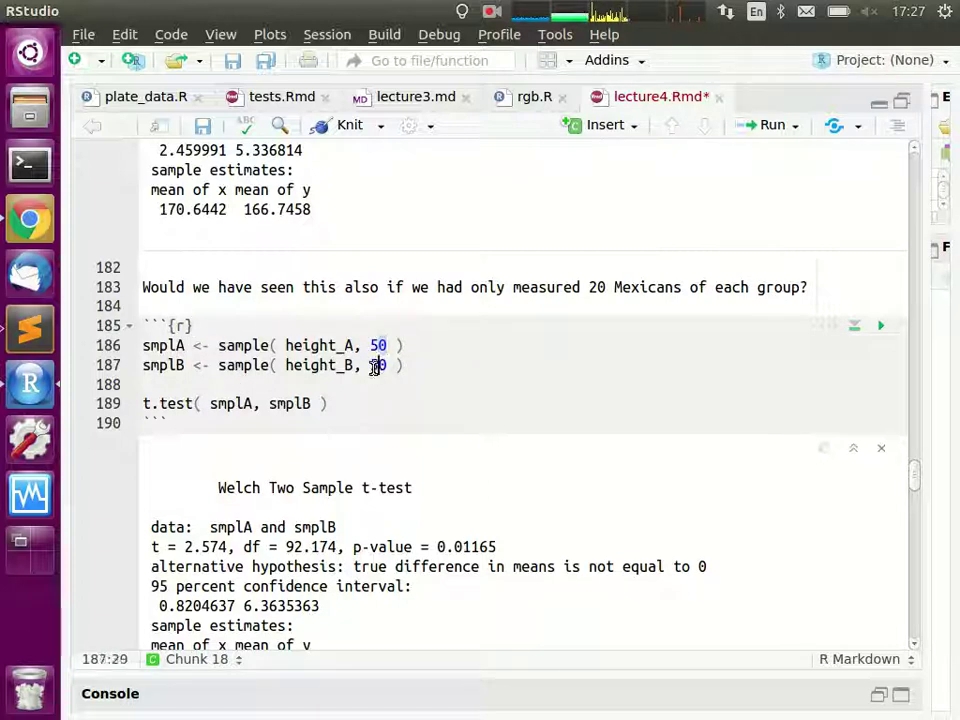
double_click(320, 345)
double_click(322, 365)
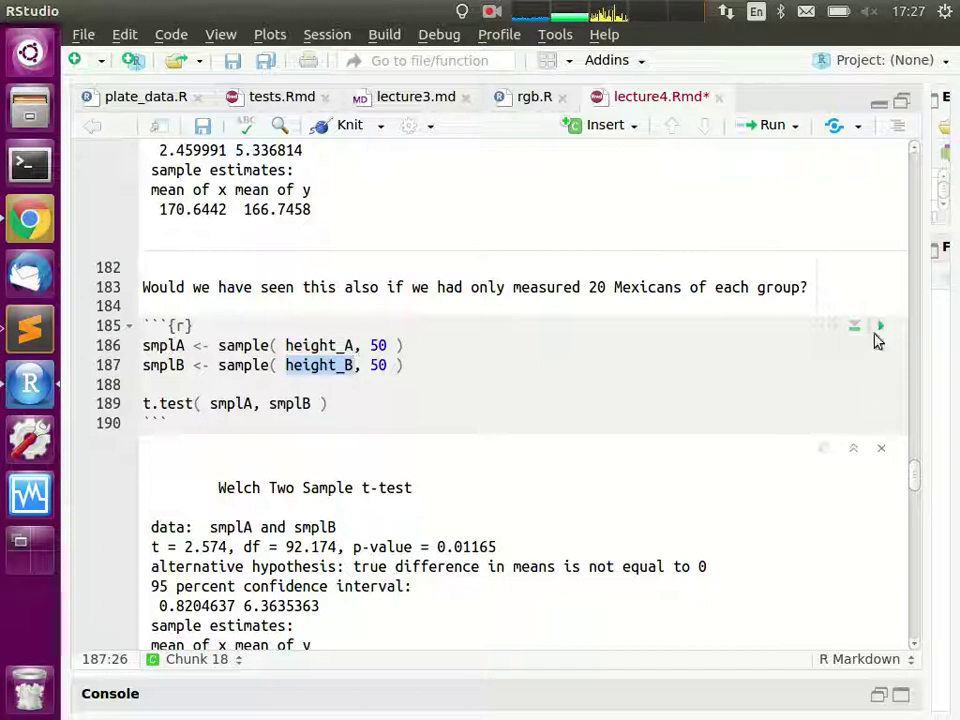
Step: Re-sample and rerun the t-test, highlighting p-value 0.0004787 and the Welch heading
left_click(885, 330)
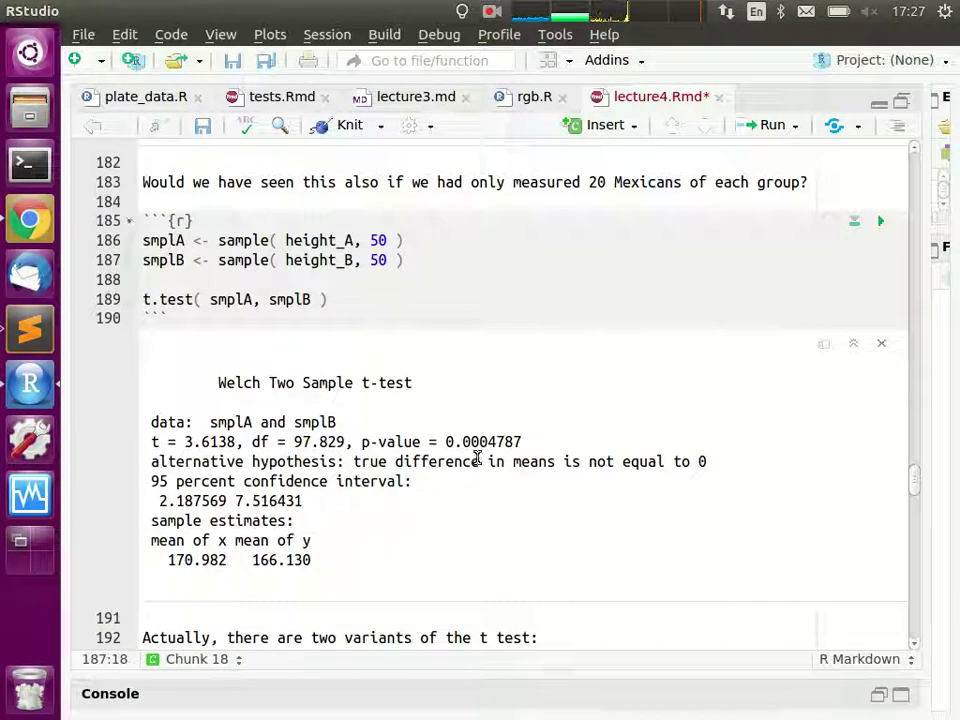
left_click_drag(487, 441, 534, 441)
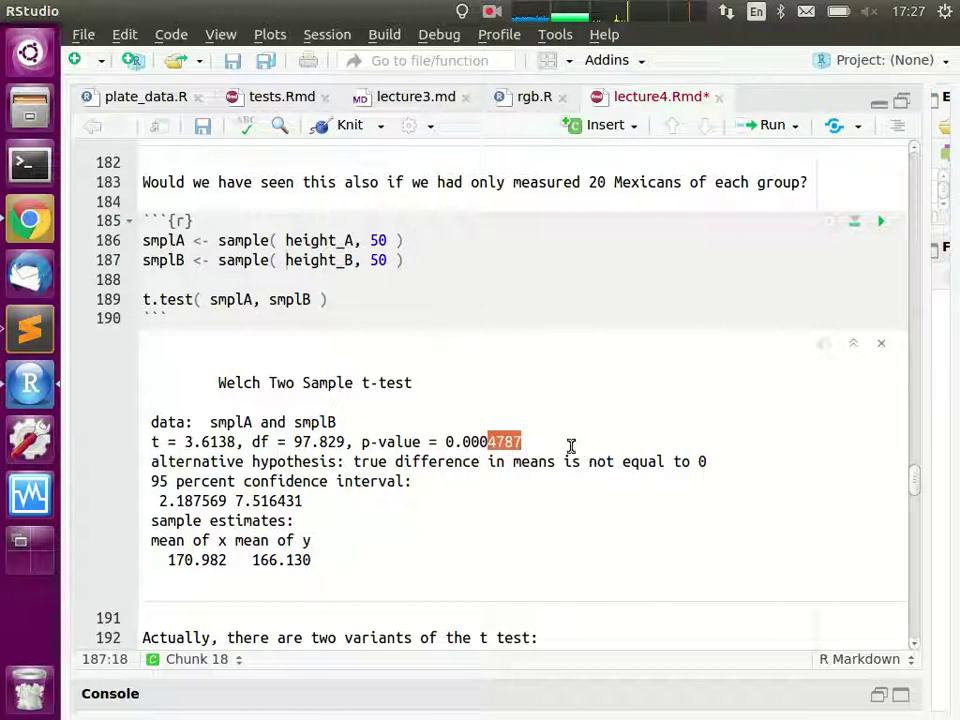
scroll(532, 495, "down", 3)
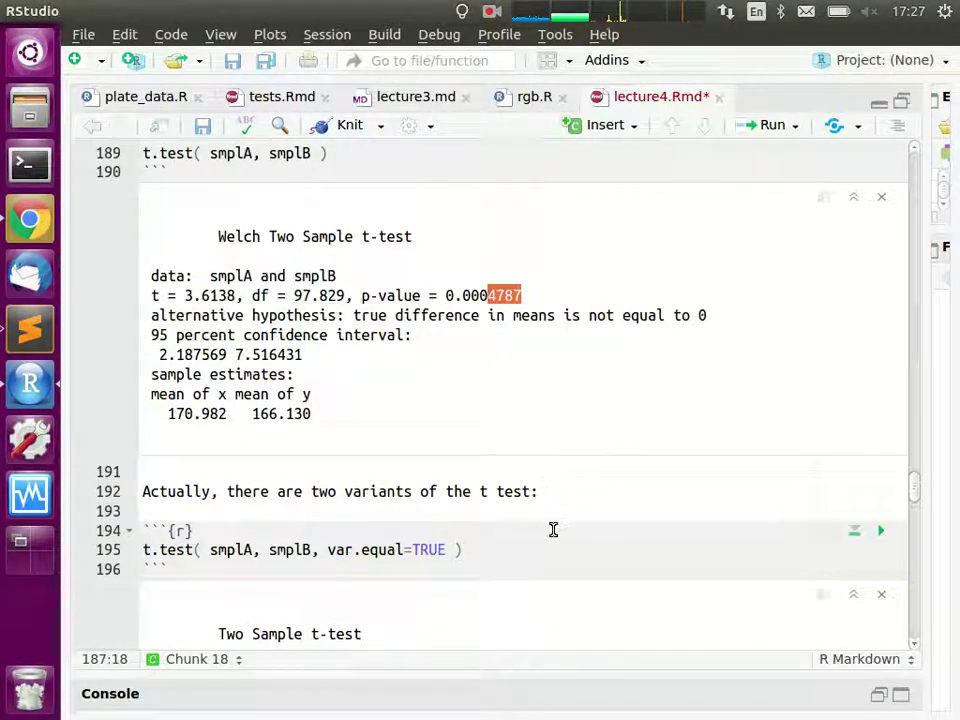
scroll(556, 524, "up", 2)
left_click_drag(219, 309, 432, 317)
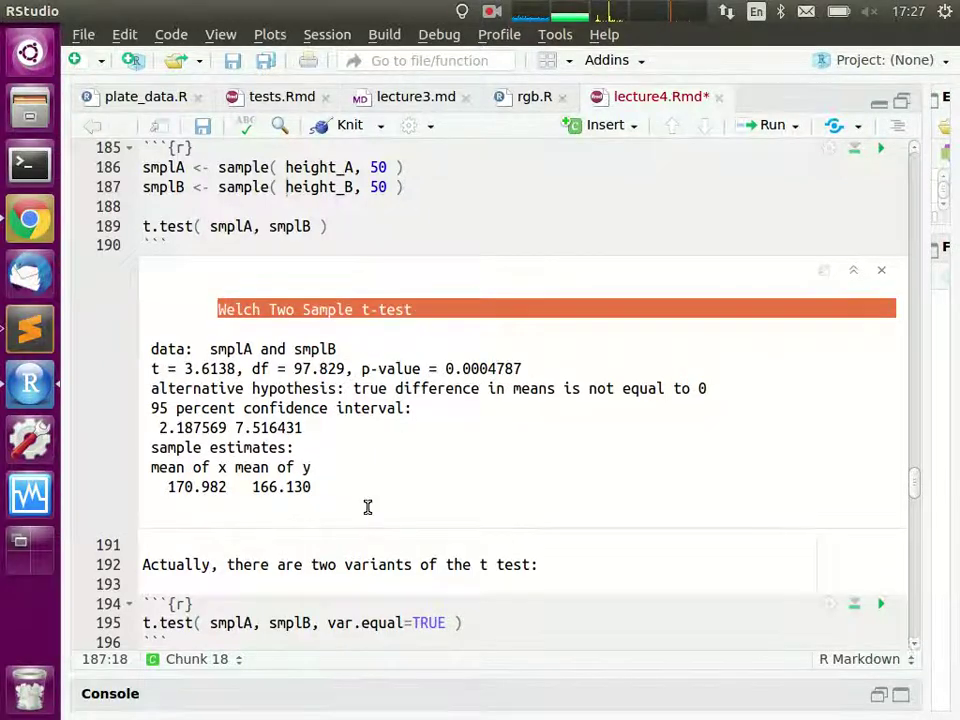
Step: Run the var.equal=TRUE t-test (t = 3.6138, df = 98), then scroll up to the beeswarm plot
scroll(369, 508, "down", 5)
left_click(881, 384)
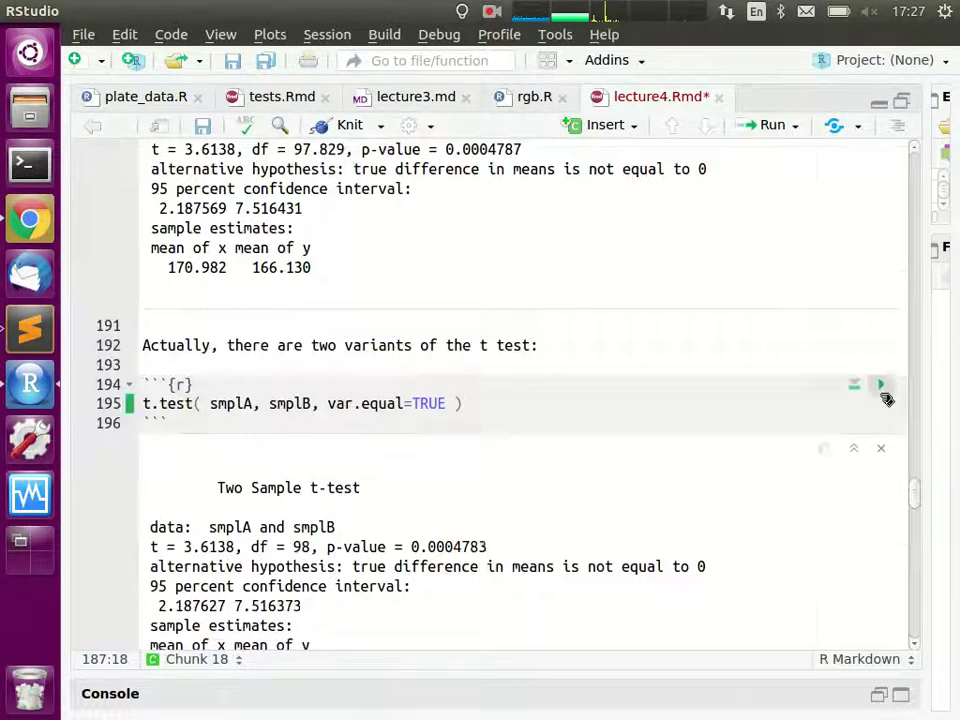
scroll(598, 486, "down", 3)
scroll(474, 460, "up", 3)
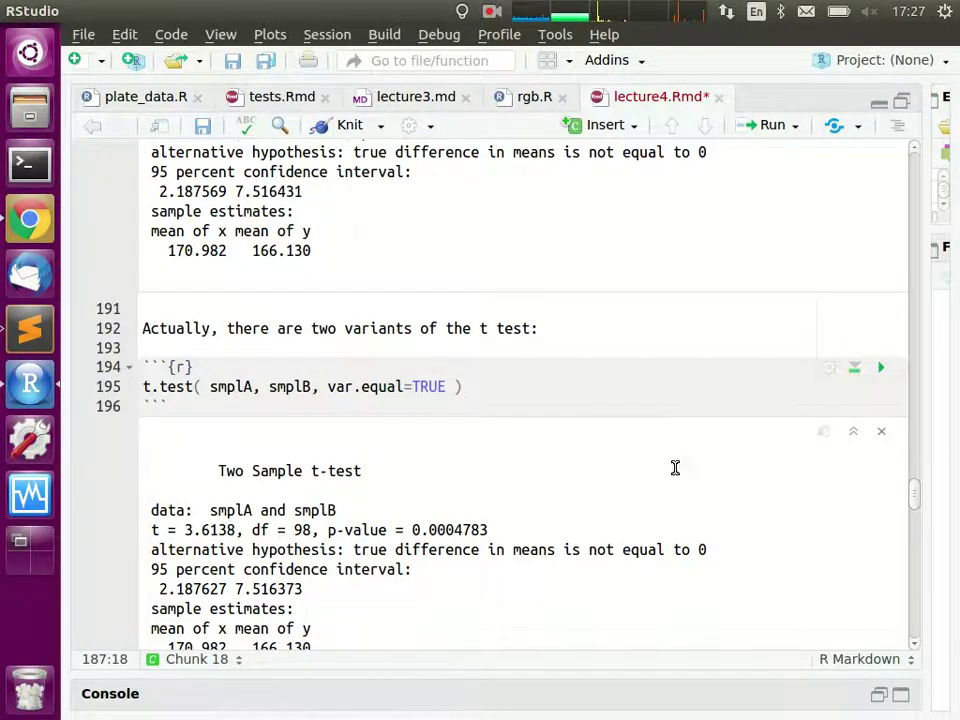
scroll(680, 480, "up", 10)
scroll(687, 490, "up", 10)
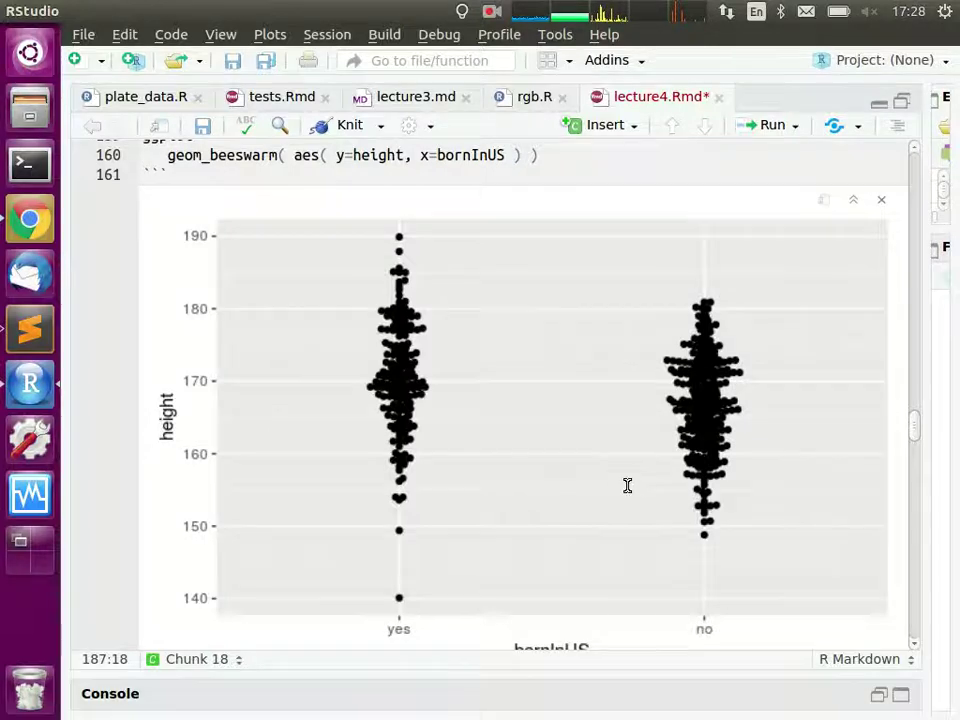
Step: Run the hand-computed t statistic chunk, producing -0.5189778
scroll(627, 485, "down", 10)
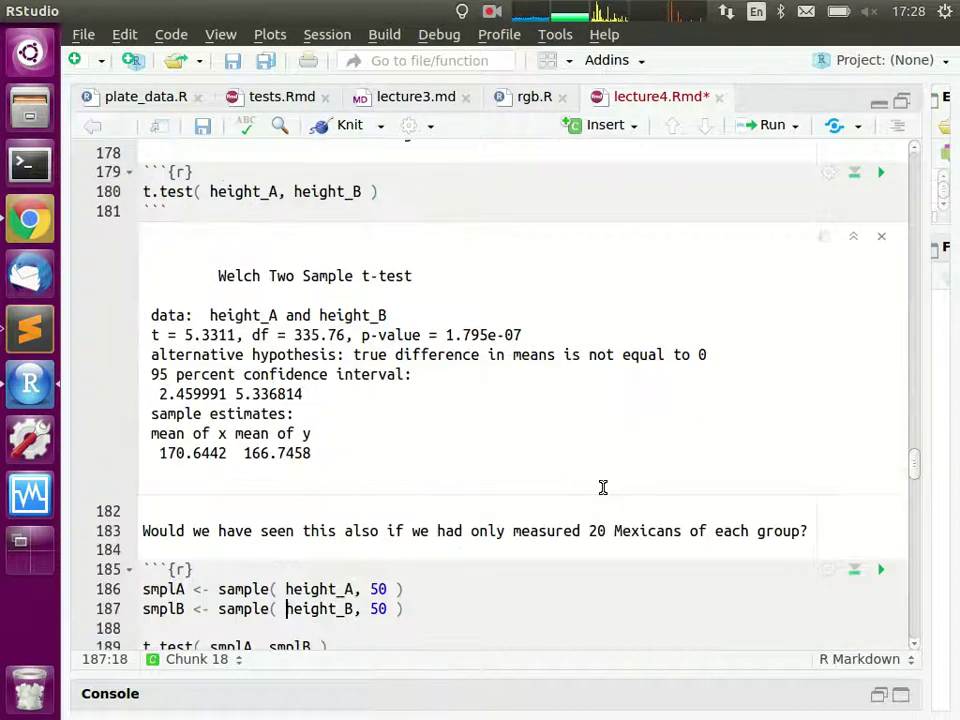
scroll(603, 487, "down", 15)
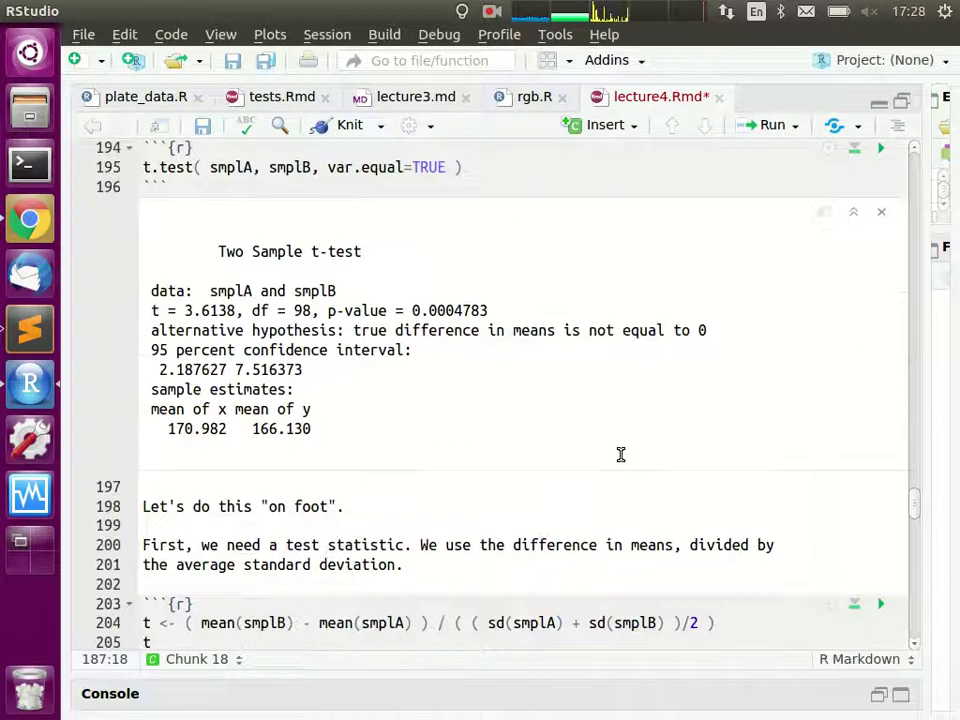
scroll(620, 455, "up", 4)
scroll(620, 453, "down", 5)
key("Return")
type("t")
Step: Highlight mean(smplB) - mean(smplA) in the t formula on line 204
left_click(303, 476)
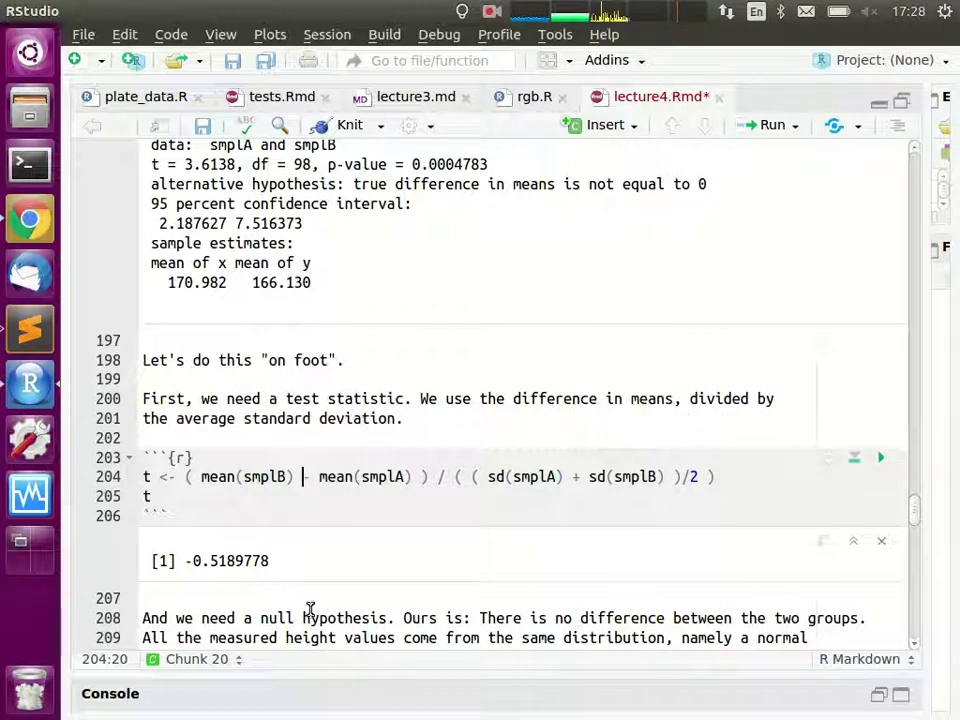
left_click(190, 477)
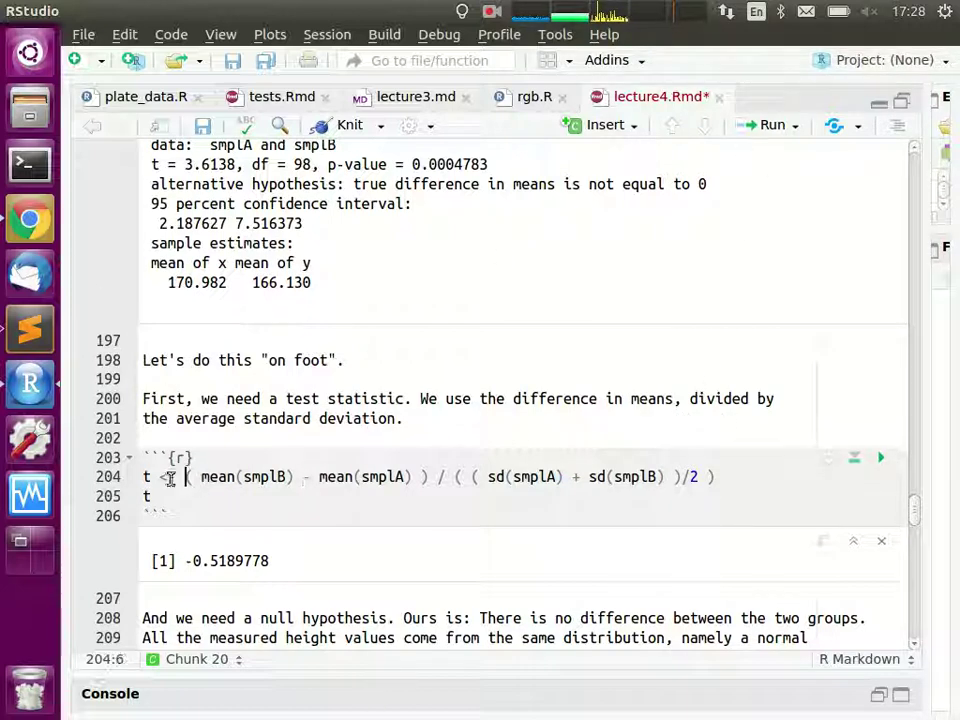
key("Home")
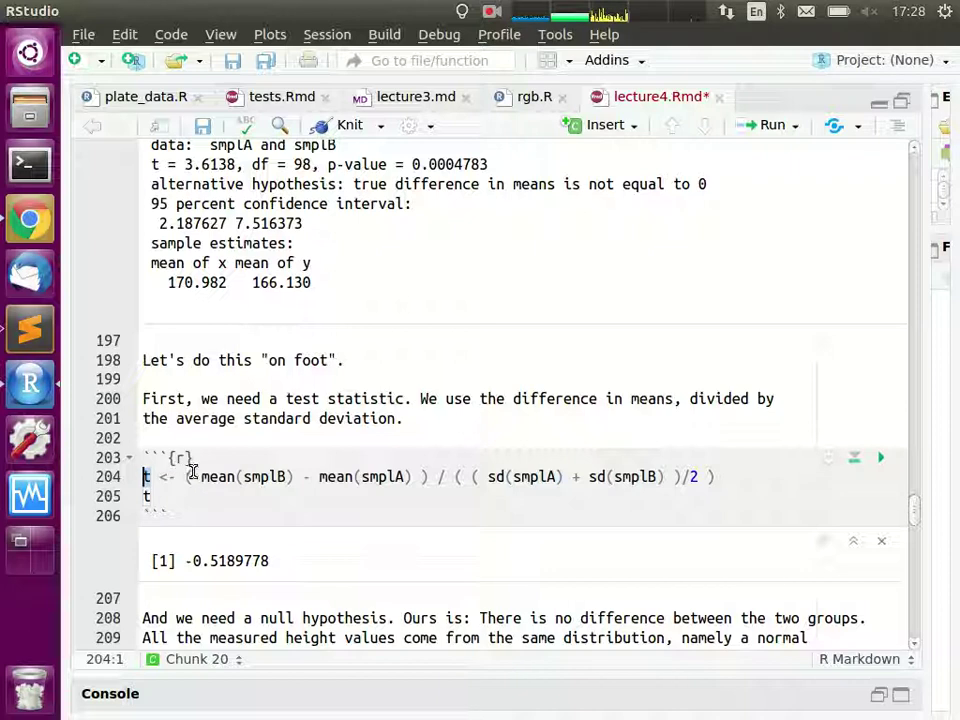
left_click(184, 479)
type("(")
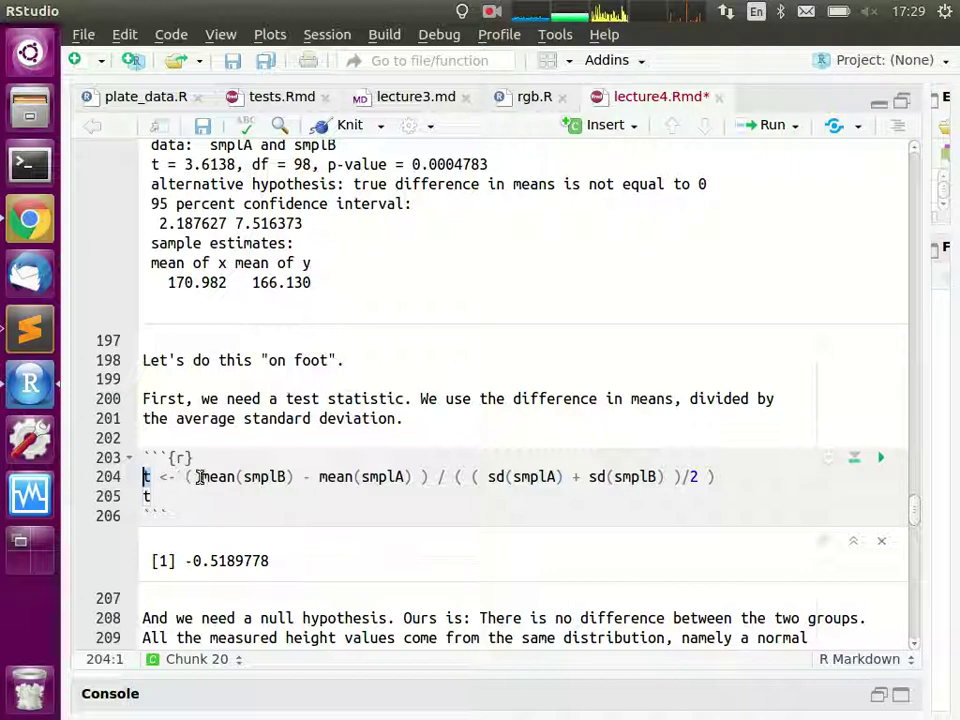
left_click_drag(203, 476, 407, 476)
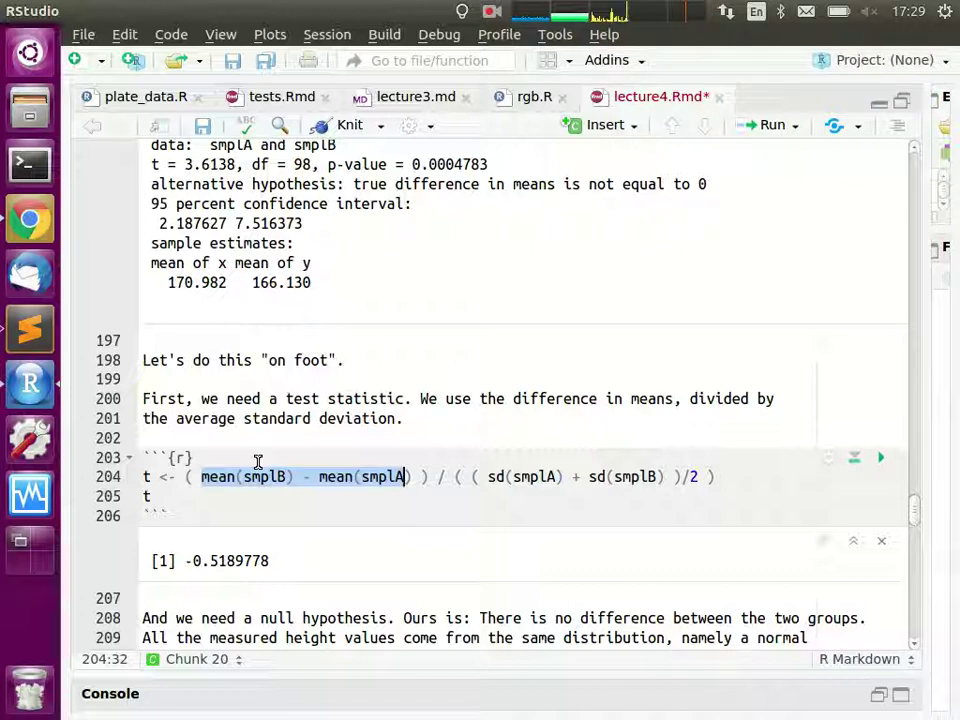
scroll(658, 246, "up", 10)
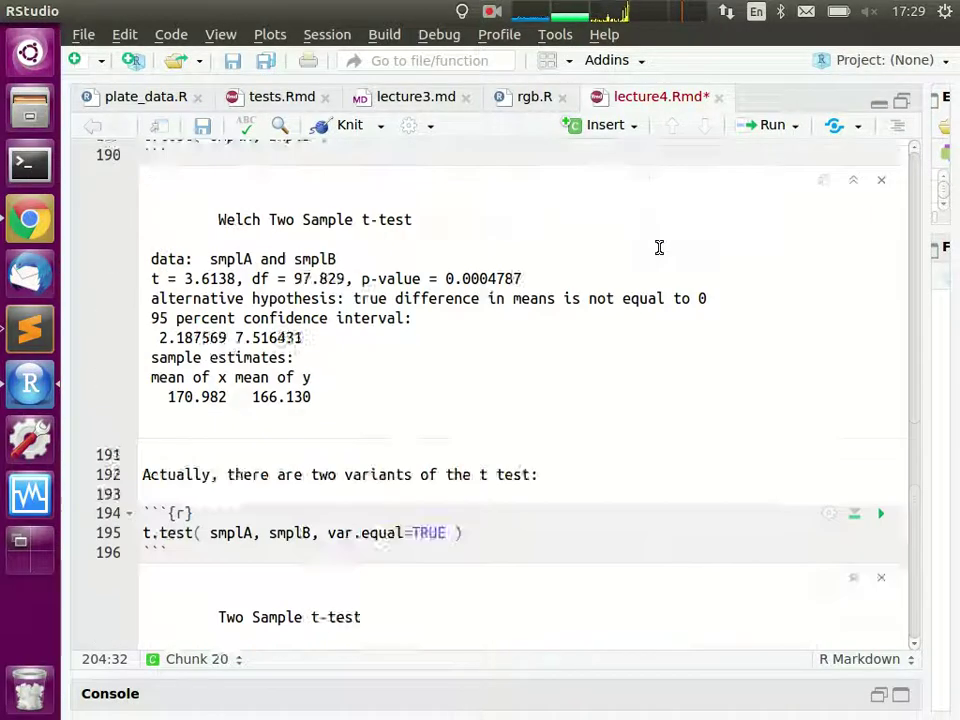
scroll(688, 272, "up", 20)
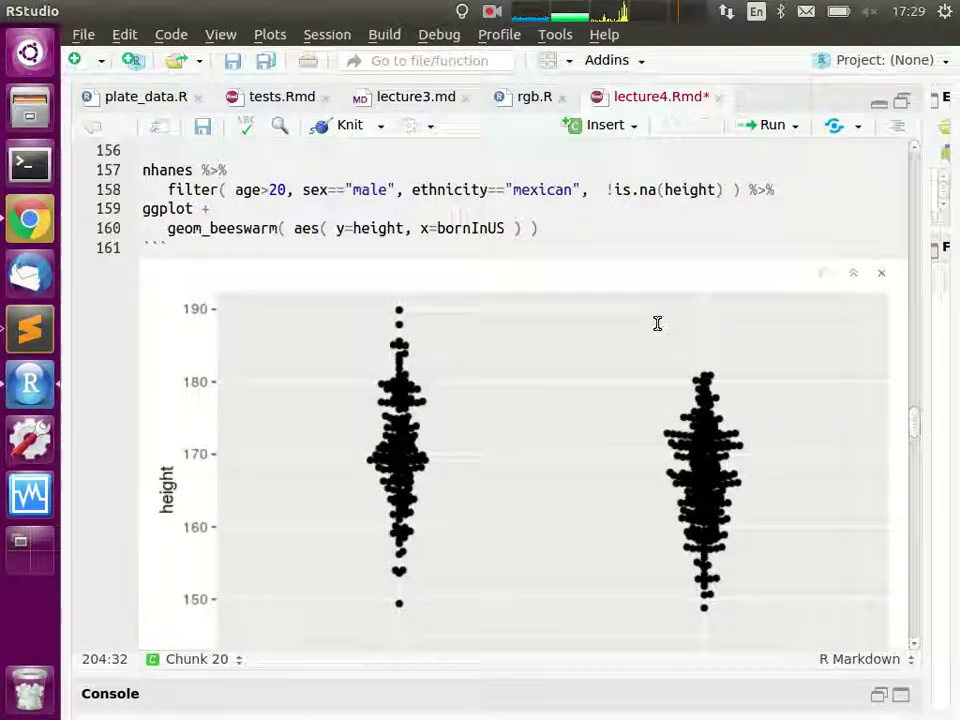
scroll(527, 232, "down", 2)
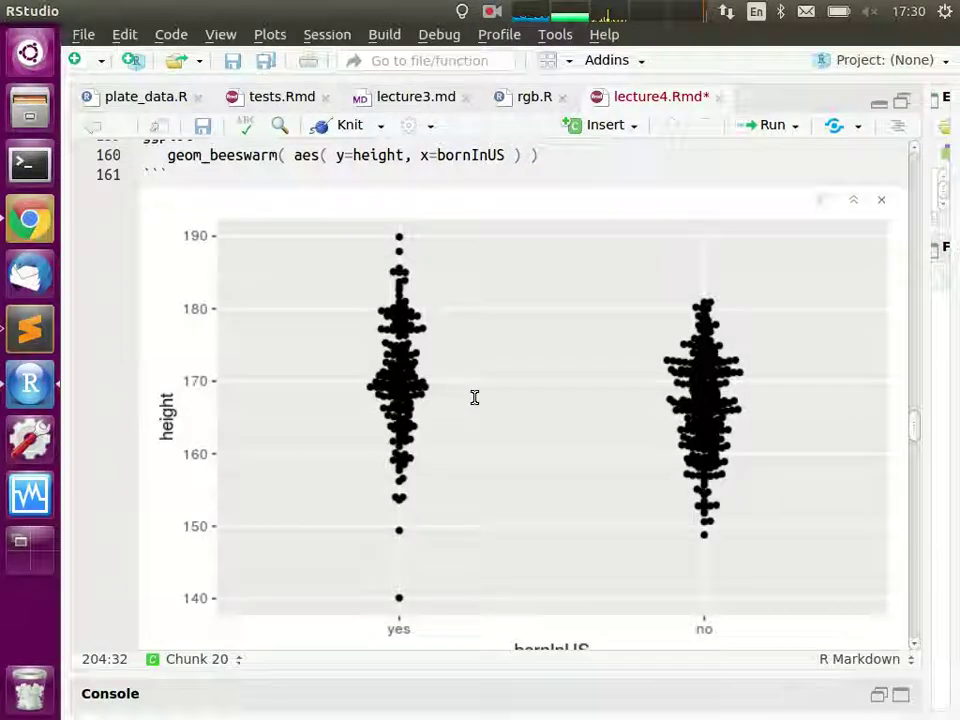
scroll(413, 413, "down", 6)
scroll(360, 439, "down", 3)
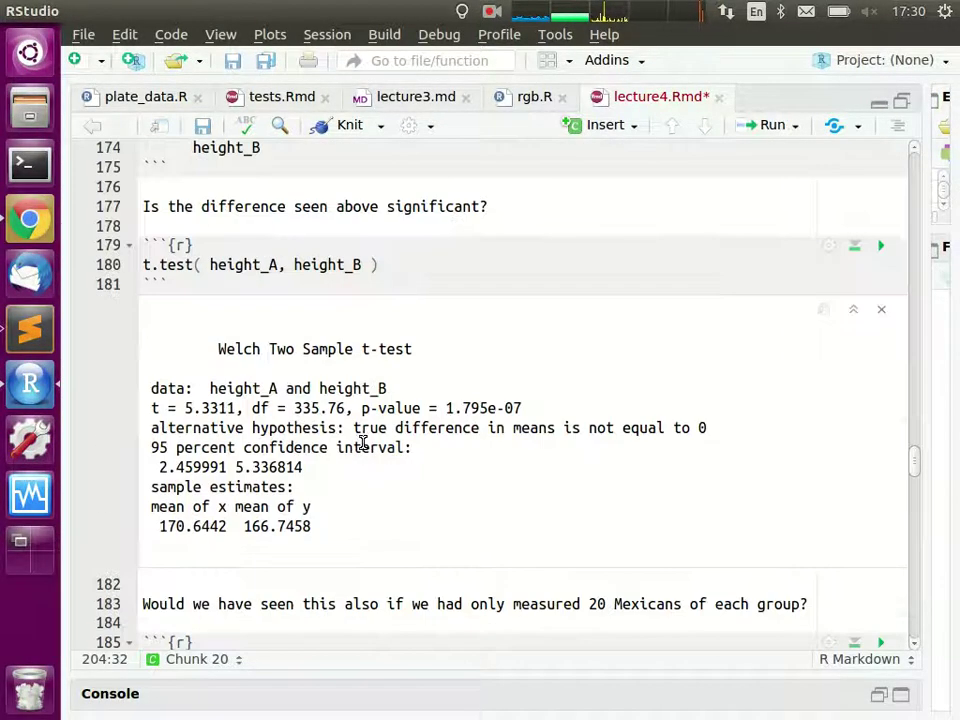
scroll(339, 429, "up", 3)
scroll(332, 433, "up", 5)
scroll(332, 433, "down", 10)
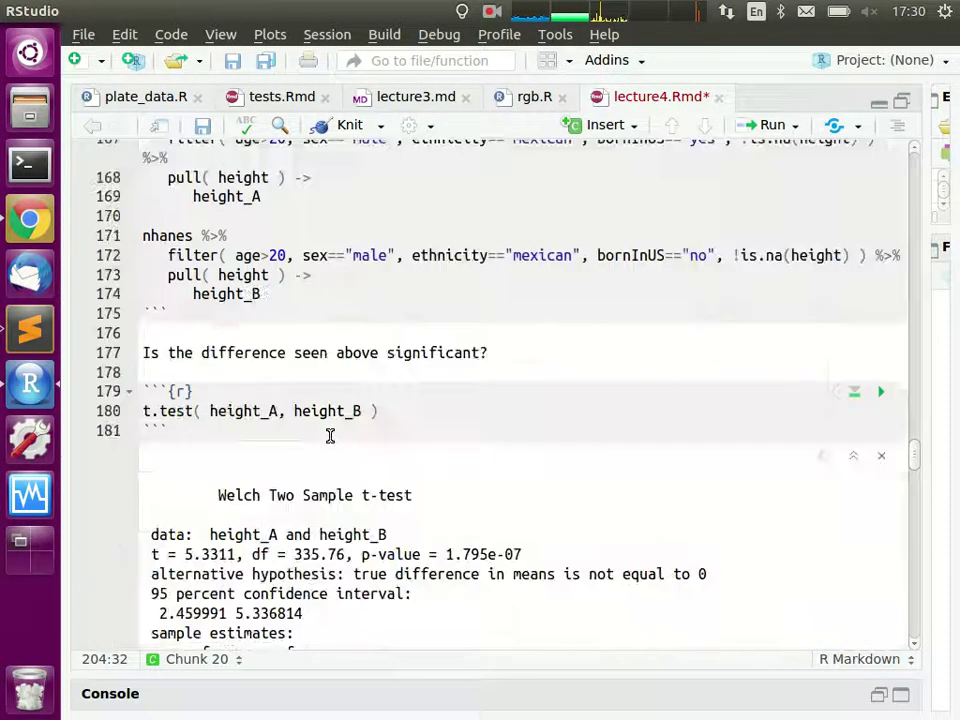
scroll(333, 414, "down", 10)
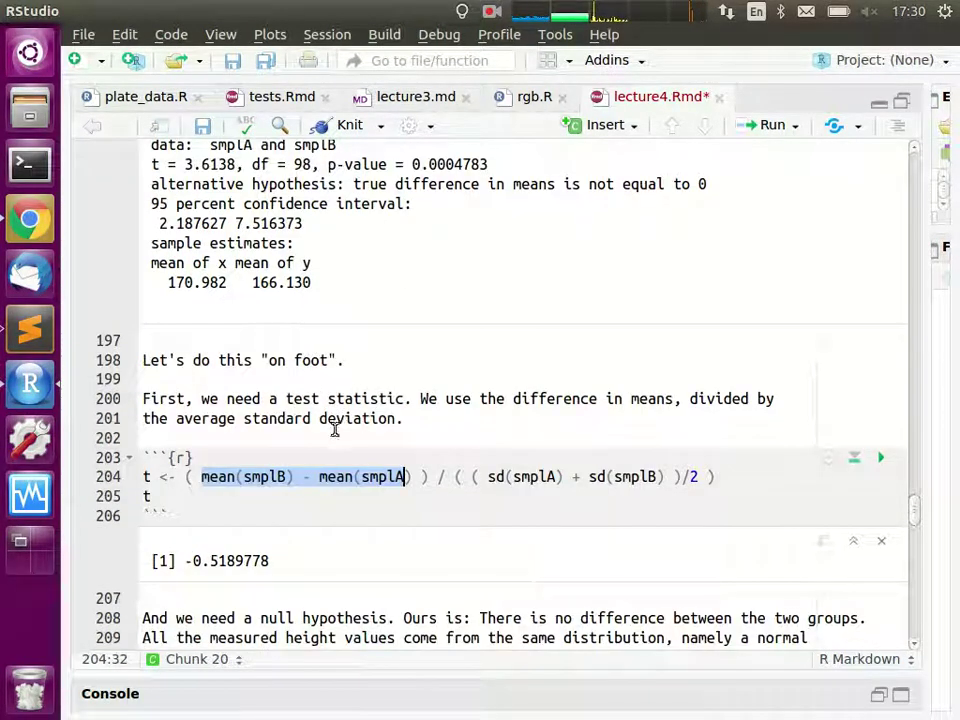
Step: Highlight sd(smplA) in the line 204 denominator and rerun the t statistic chunk
left_click(496, 477)
left_click_drag(488, 477, 664, 476)
left_click(597, 477)
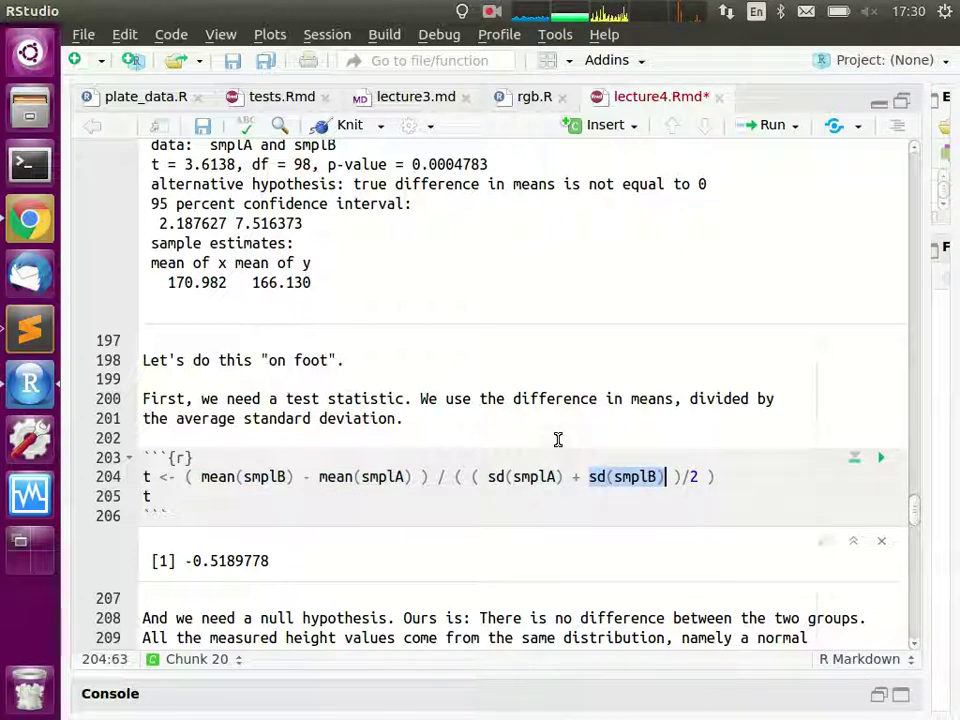
left_click_drag(488, 477, 564, 476)
key("ctrl+shift+Return")
Step: Highlight sd(smplB) and rerun the t statistic chunk, which now gives 6.711603
key("Right")
key("Right")
key("Right")
key("Right")
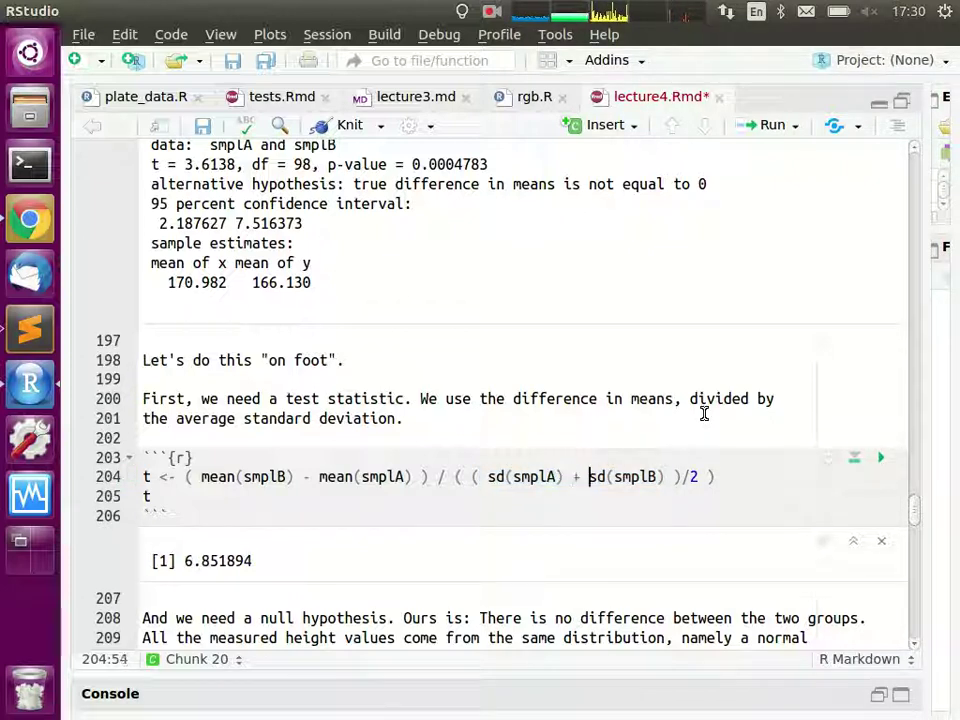
key("shift+Right")
key("shift+Right")
key("shift+Right")
key("shift+Right")
key("shift+Right")
key("shift+Right")
key("shift+Right")
key("shift+Right")
key("shift+Right")
key("shift+Right")
key("shift+Right")
key("shift+Right")
key("shift+Left")
key("shift+Left")
key("shift+Left")
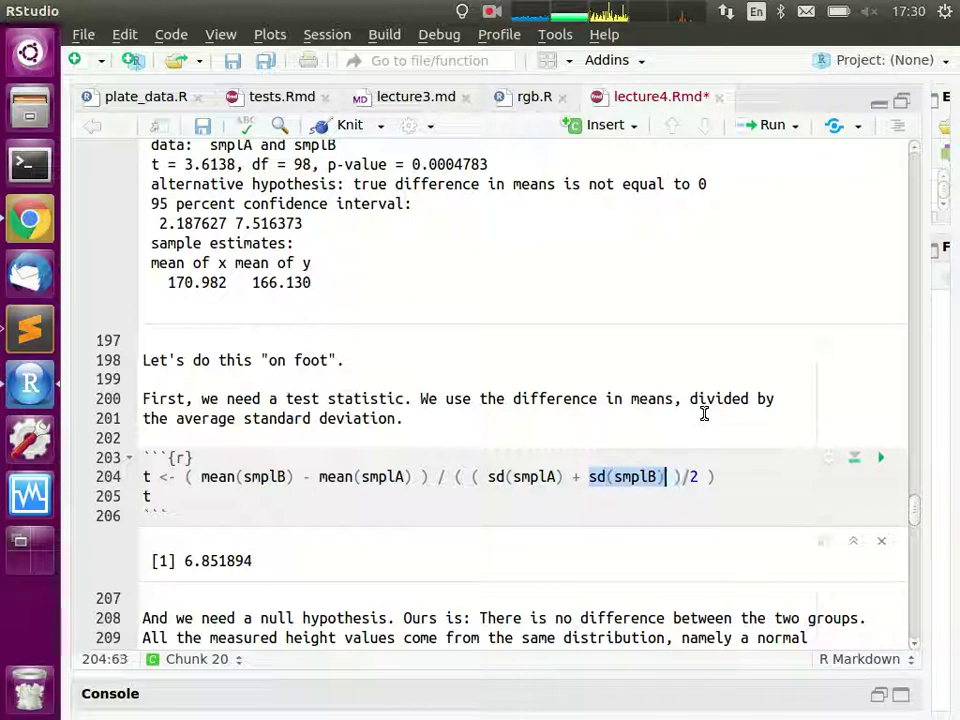
key("ctrl+shift+Return")
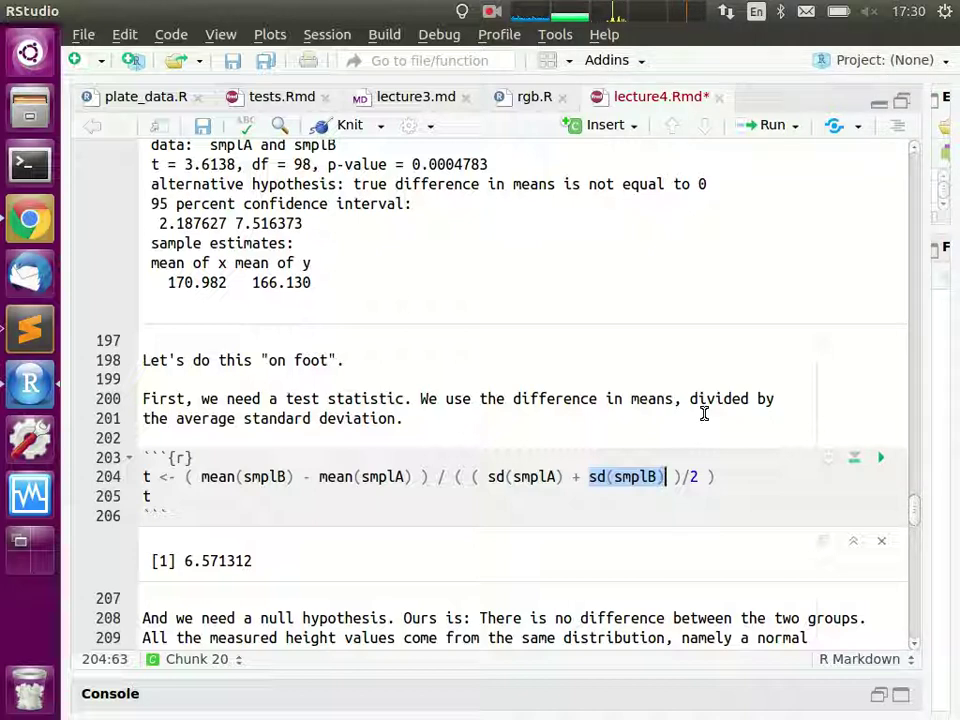
key("Left")
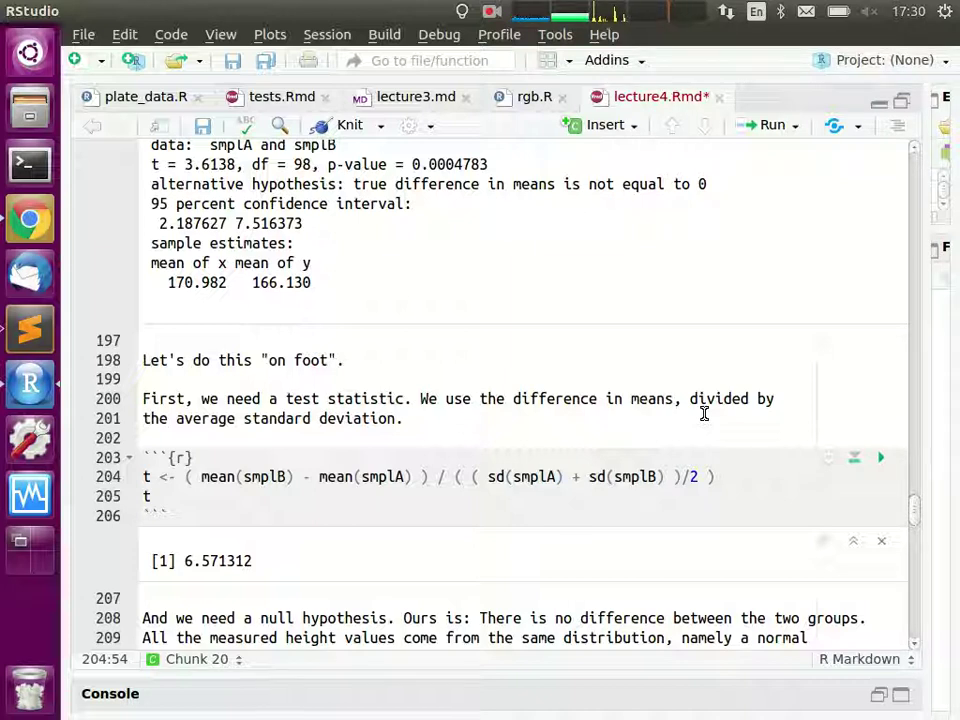
key("Left")
key("Left")
key("Left")
key("Left")
key("Left")
key("Left")
key("Left")
key("Left")
key("Left")
key("Left")
key("Left")
key("Left")
key("Left")
key("Left")
Step: Evaluate the averaged-sd denominator of the line 204 t formula on its own
type("sqrt")
key("BackSpace")
key("BackSpace")
key("BackSpace")
key("BackSpace")
key("Left")
key("Left")
key("shift+End")
key("ctrl+Return")
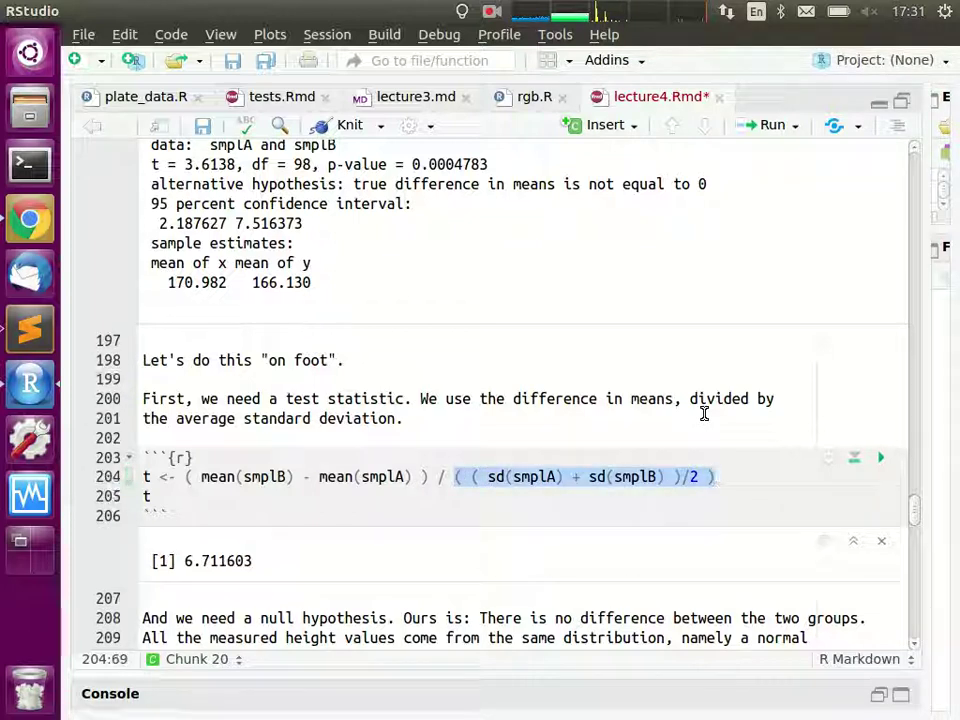
Step: Replace both sd calls in the denominator with var
key("Left")
key("Right")
key("Right")
key("Right")
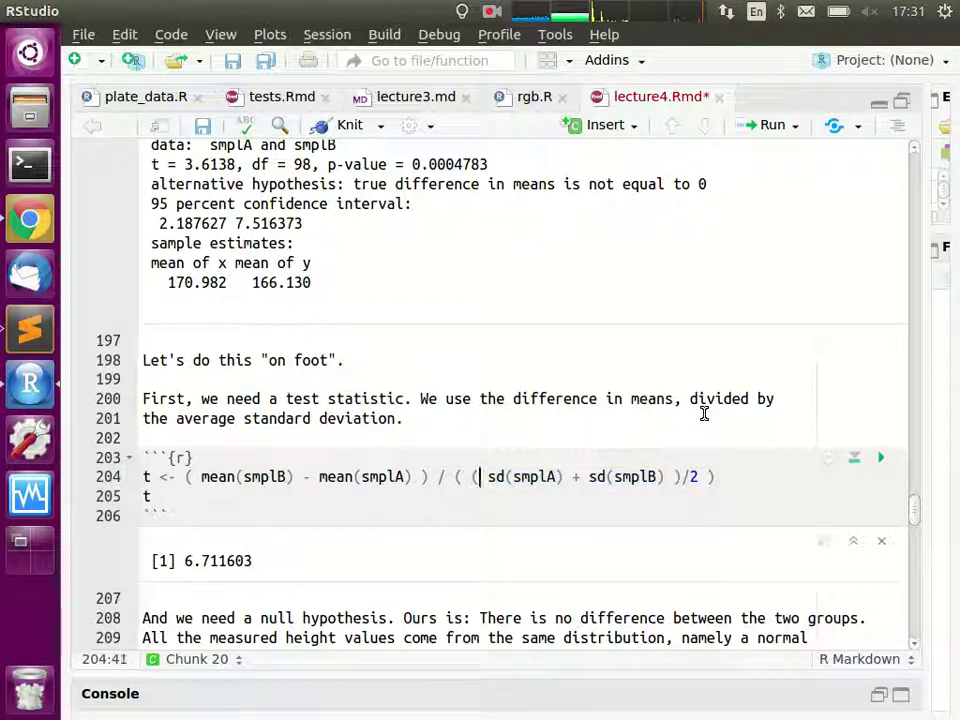
key("shift+Right")
key("shift+Right")
type("var")
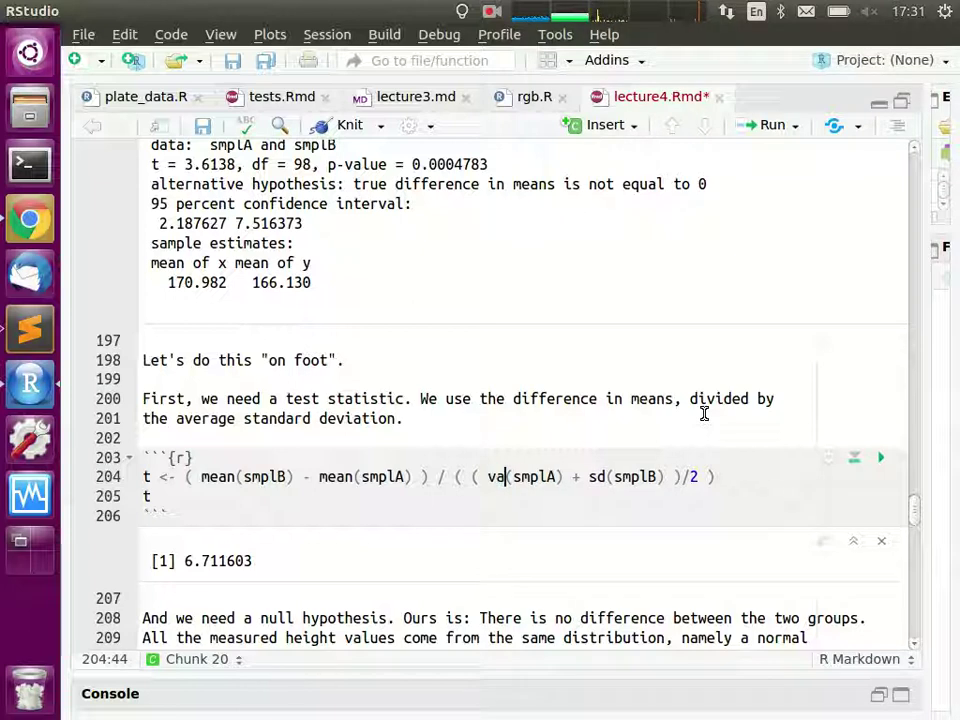
key("Right")
key("Right")
key("Right")
key("Right")
key("Right")
key("Right")
key("Right")
key("Right")
key("Right")
key("Right")
key("shift+Right")
key("shift+Right")
type("var")
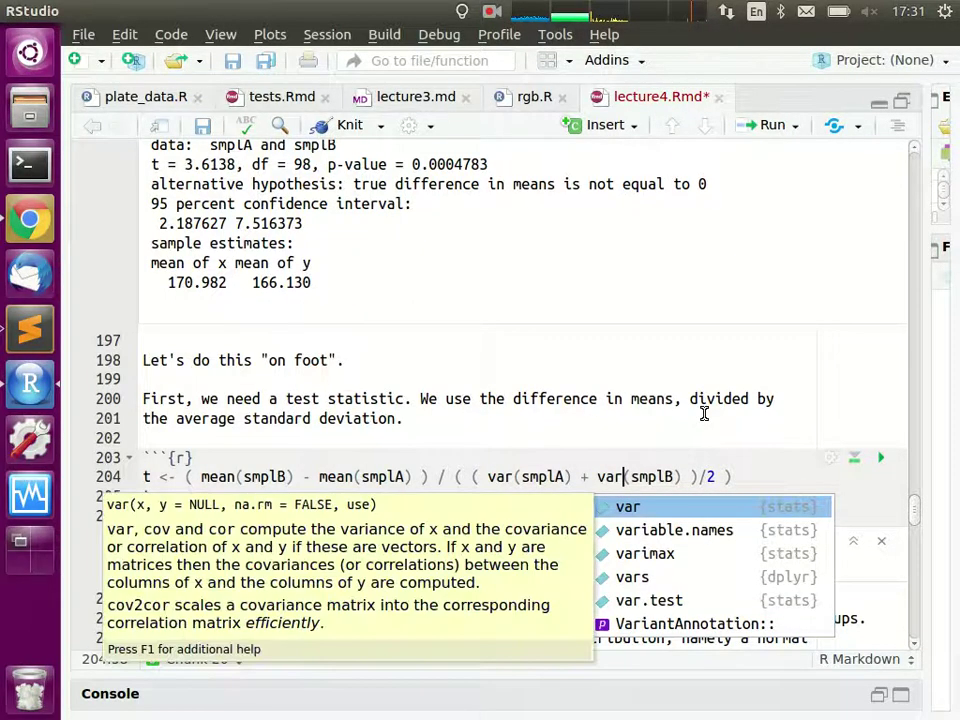
key("Left")
Step: Wrap the averaged variances in sqrt and evaluate that denominator
key("Left")
key("Left")
key("Left")
key("Left")
key("Left")
key("Left")
key("Left")
key("Left")
key("Left")
key("Left")
key("Left")
key("Left")
key("Left")
key("Left")
key("Left")
key("Left")
key("Left")
key("Left")
key("Left")
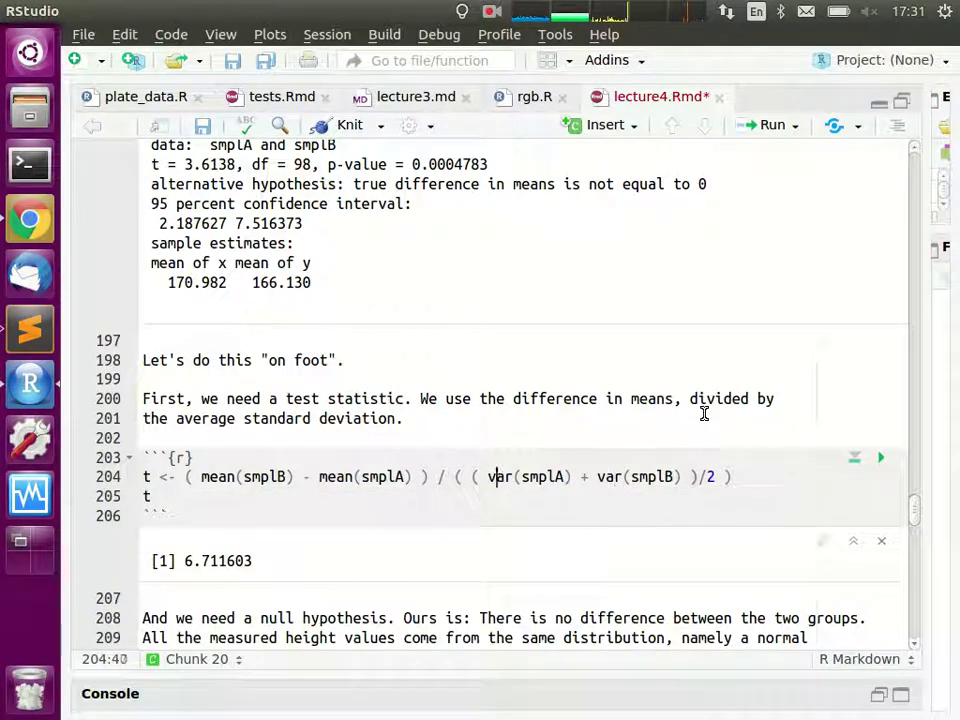
type("sqrt")
key("Left")
key("Left")
key("Left")
key("Left")
key("shift+End")
key("ctrl+Return")
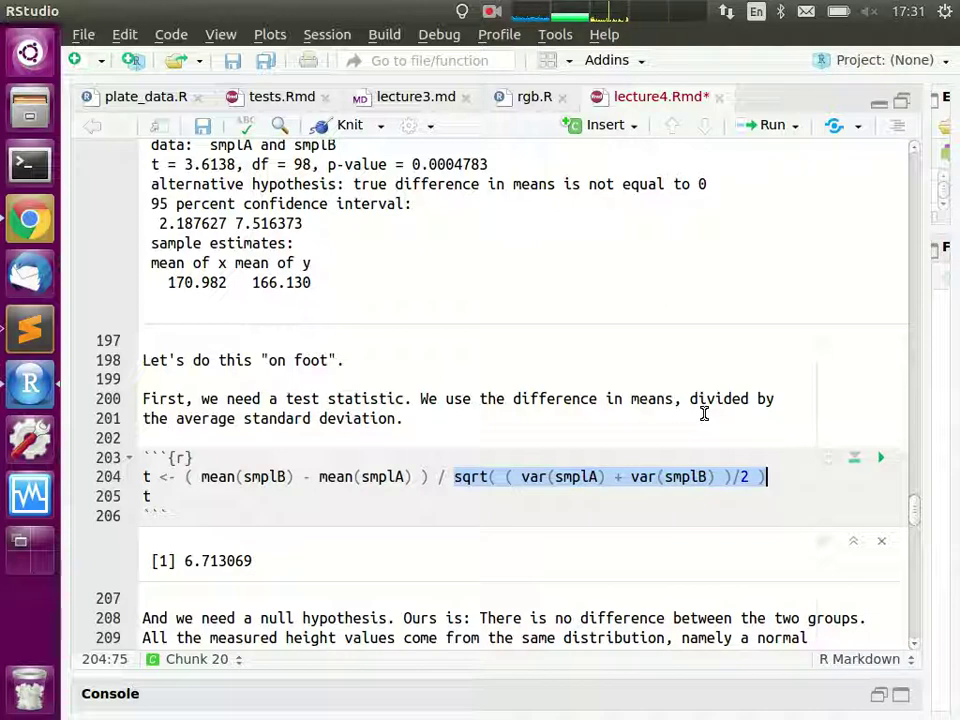
key("Right")
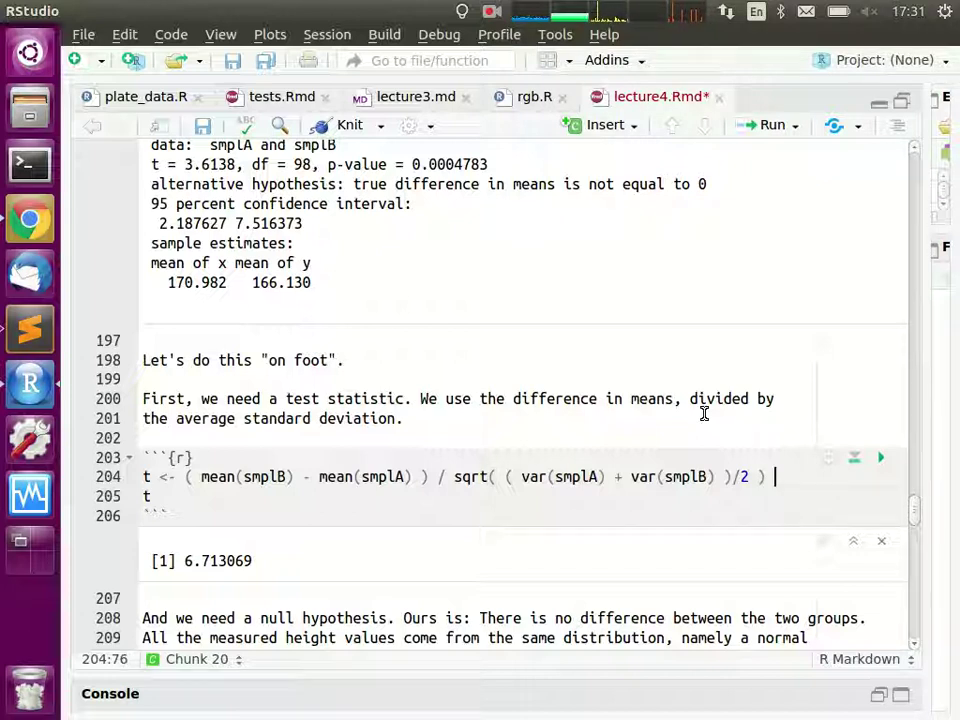
Step: Add a parenthesis after the division sign and try a sqrt(50) term on a new line
key("Left")
key("Left")
key("Left")
key("Left")
key("Left")
key("Left")
key("Left")
key("Left")
key("Left")
key("Left")
key("Left")
key("Left")
key("Left")
key("Left")
key("Left")
key("Left")
key("Left")
key("Left")
key("Left")
key("Left")
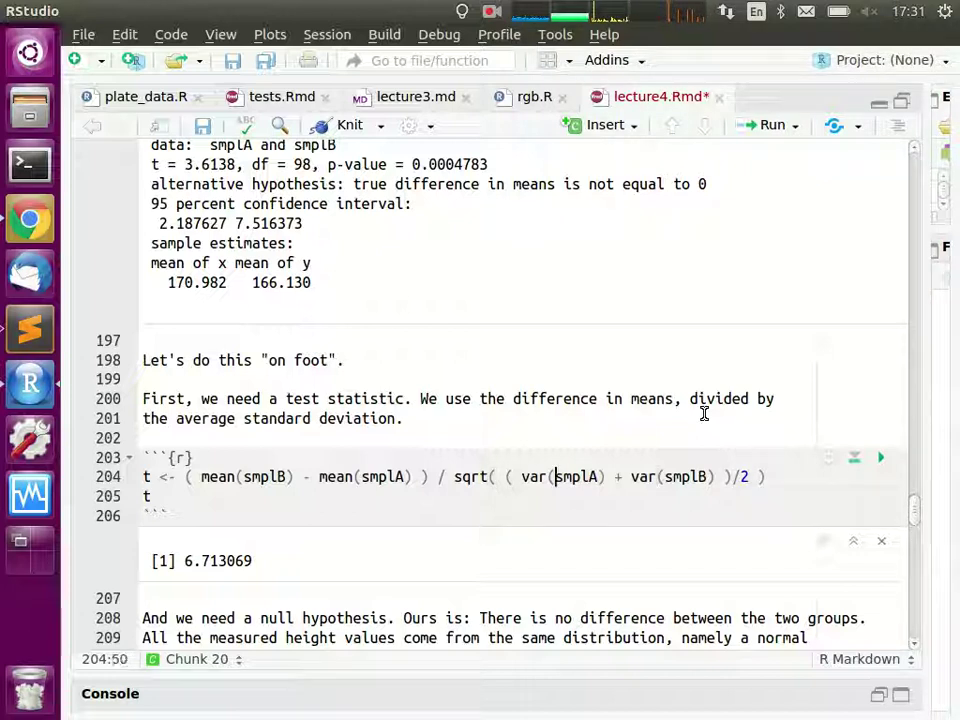
type("(")
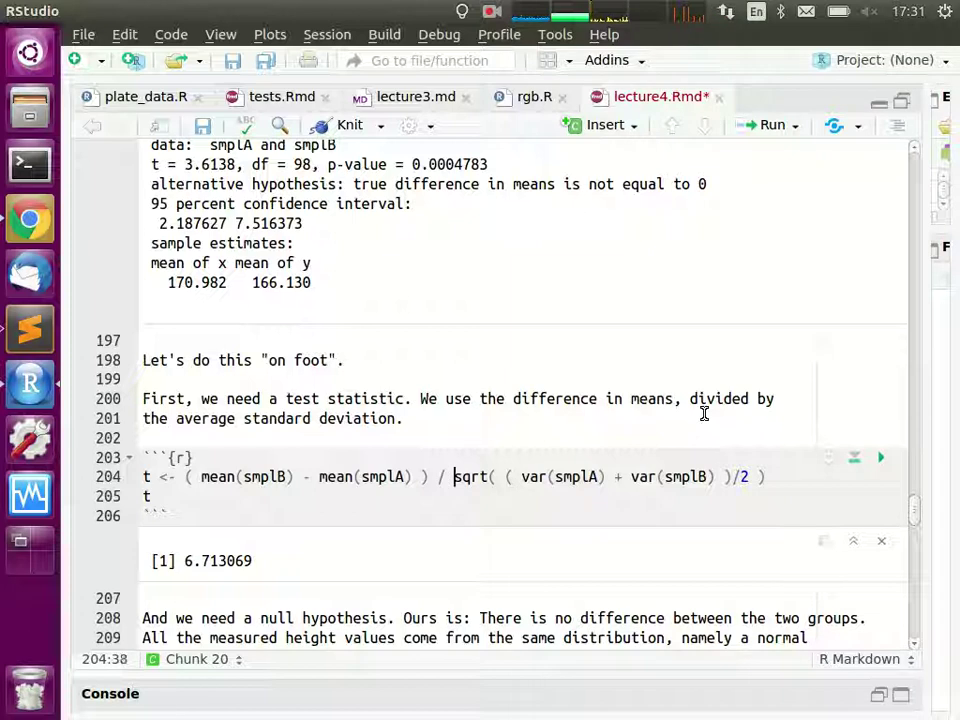
key("Left")
key("Left")
key("Return")
key("End")
type("sqrt() )")
key("Left")
key("Left")
key("Left")
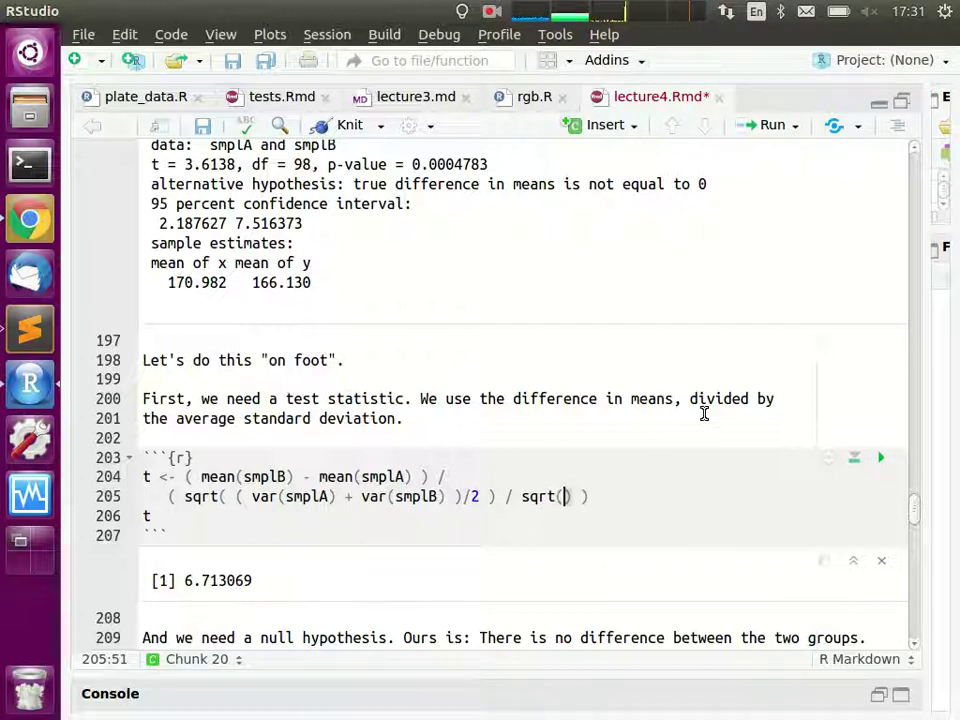
type("50")
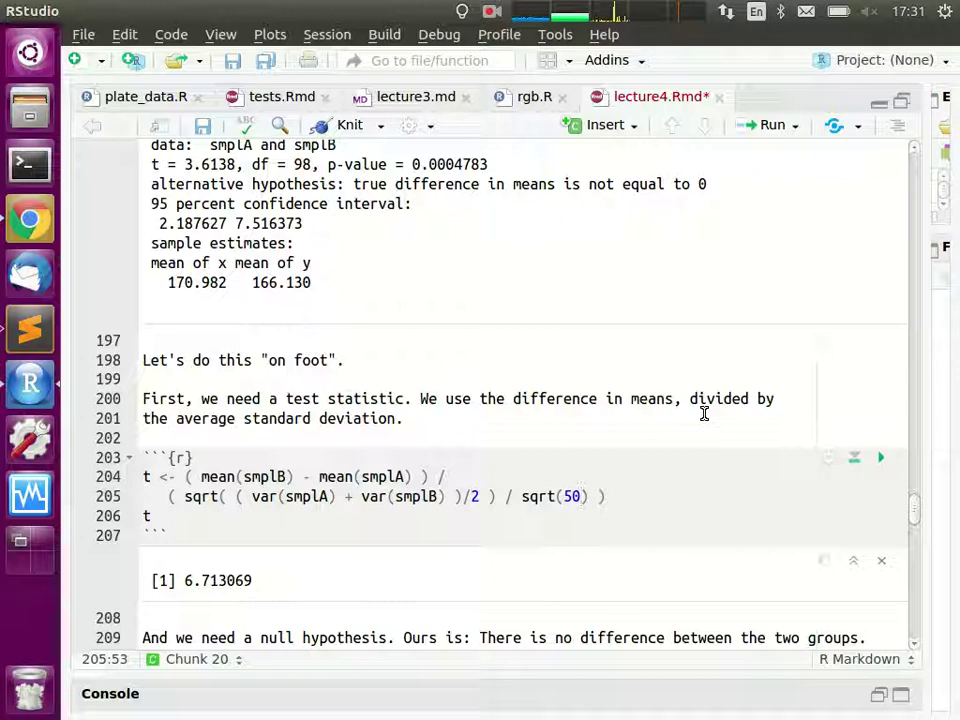
Step: Drop the extra sqrt(50), rejoin the formula on one line, fix parentheses, and run it
key("BackSpace")
key("BackSpace")
key("BackSpace")
key("BackSpace")
key("BackSpace")
key("BackSpace")
key("BackSpace")
key("BackSpace")
key("BackSpace")
key("Home")
key("BackSpace")
key("BackSpace")
key("Right")
key("Delete")
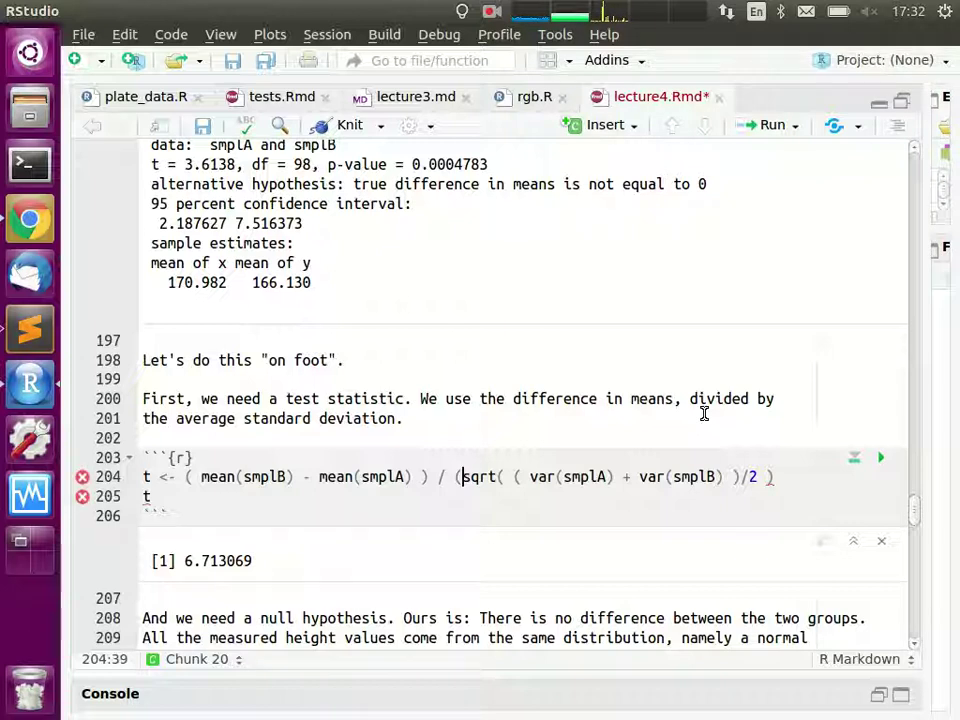
key("BackSpace")
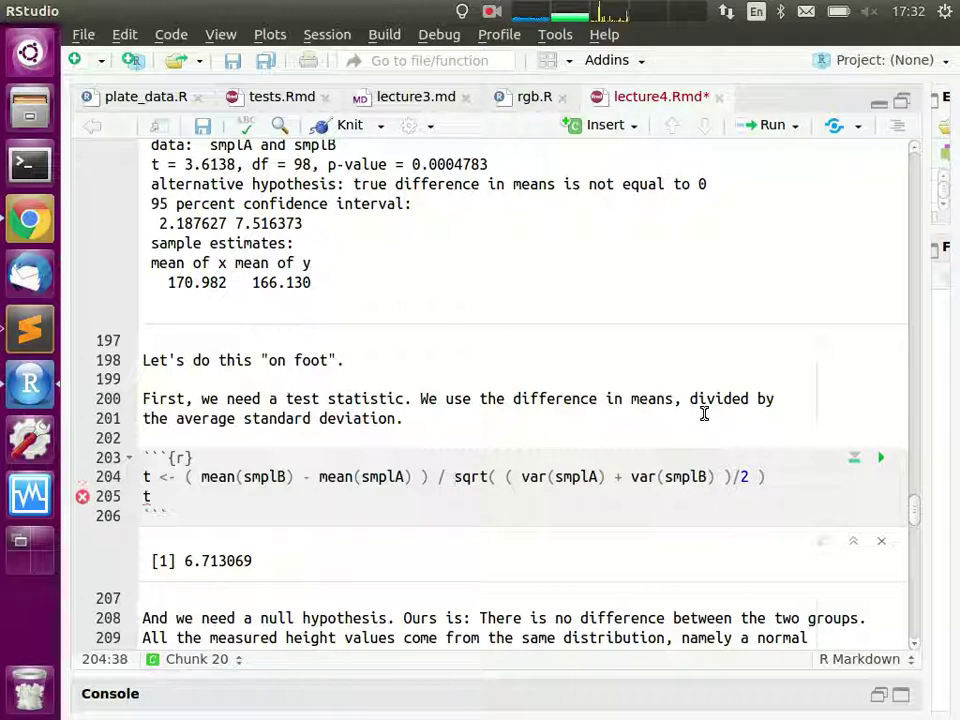
key("ctrl+Return")
key("ctrl+Return")
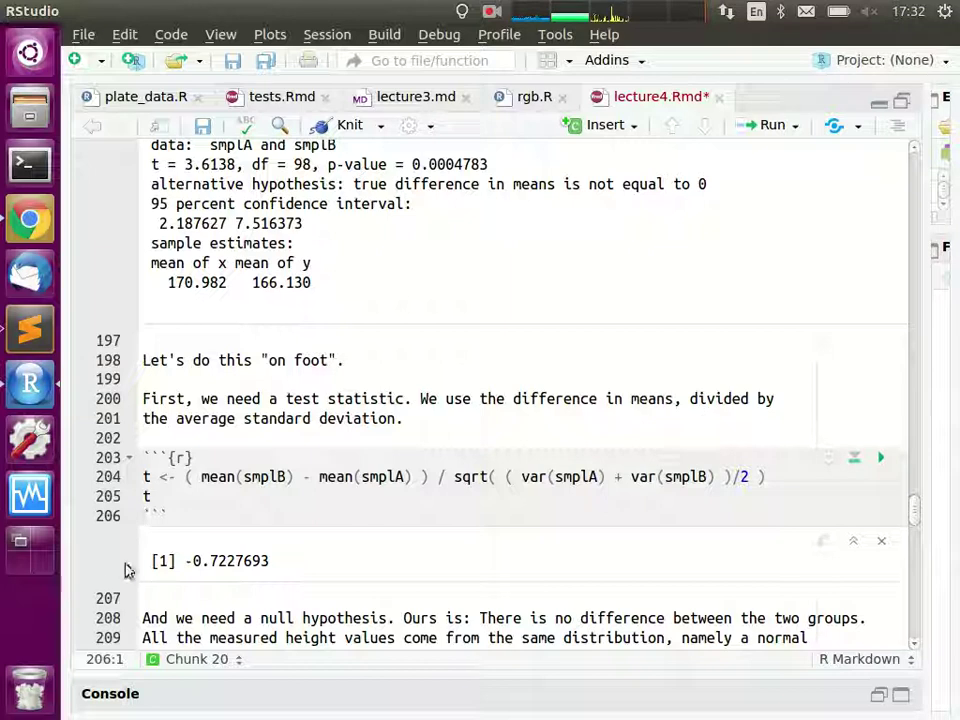
left_click_drag(187, 561, 311, 563)
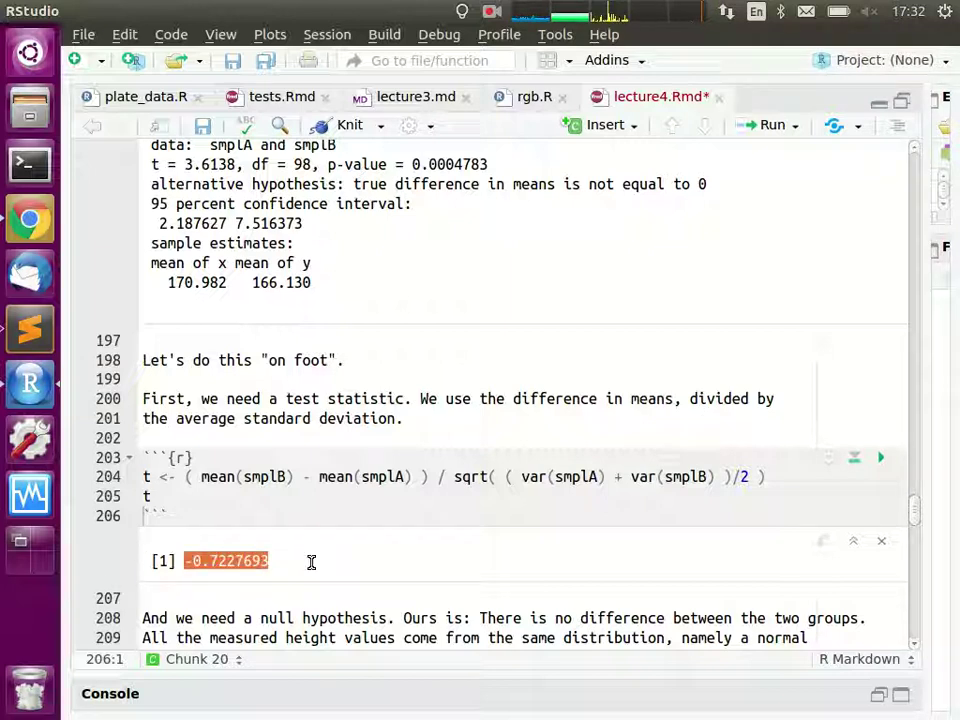
scroll(290, 530, "down", 5)
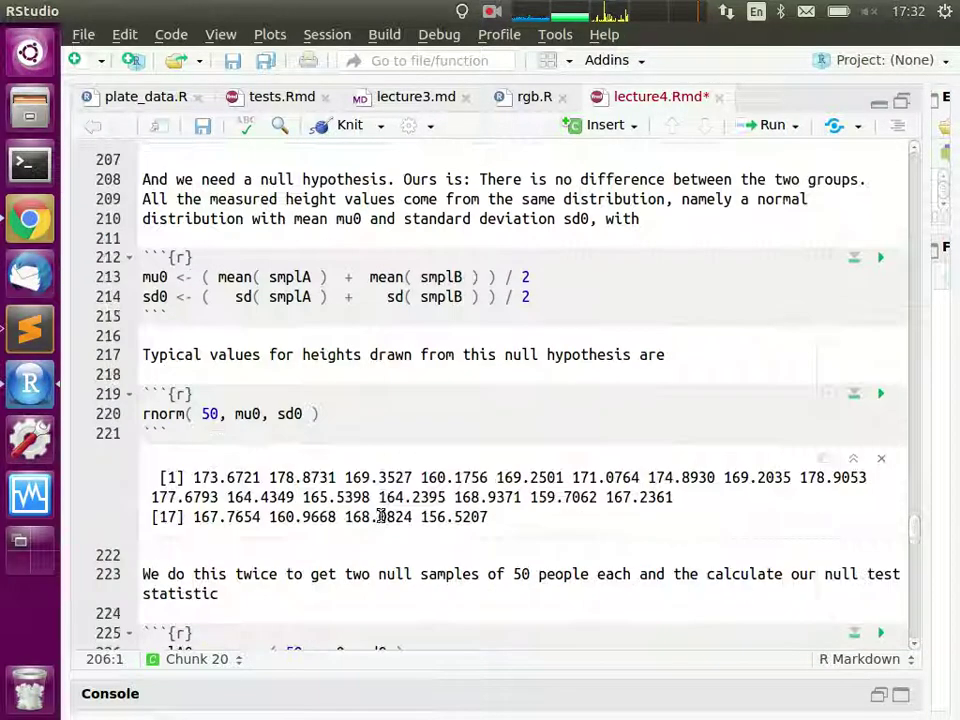
scroll(380, 500, "up", 3)
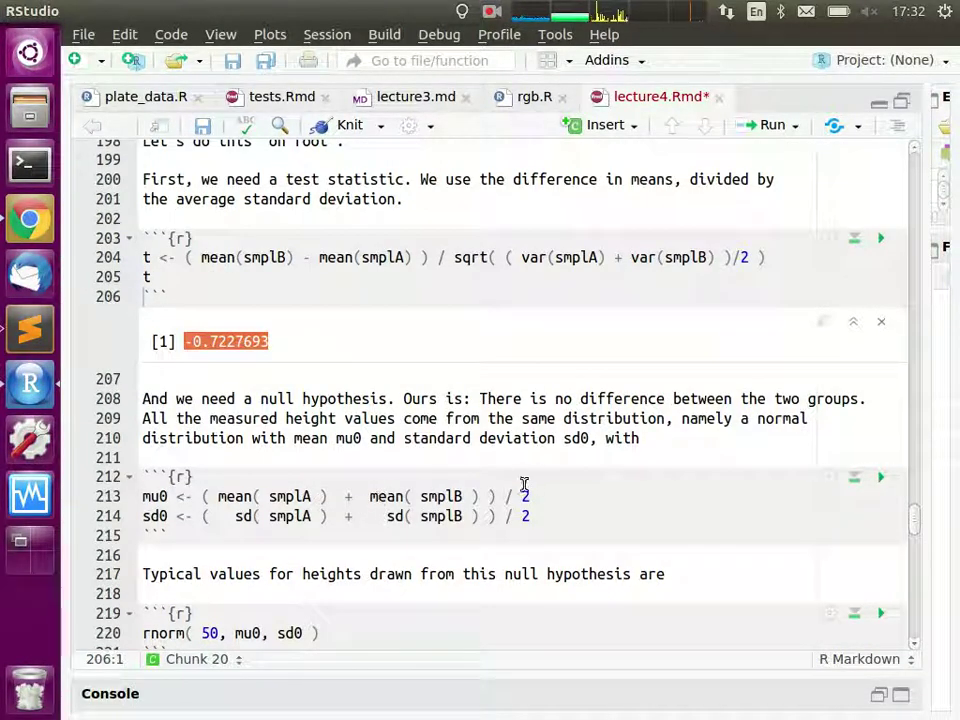
left_click(243, 496)
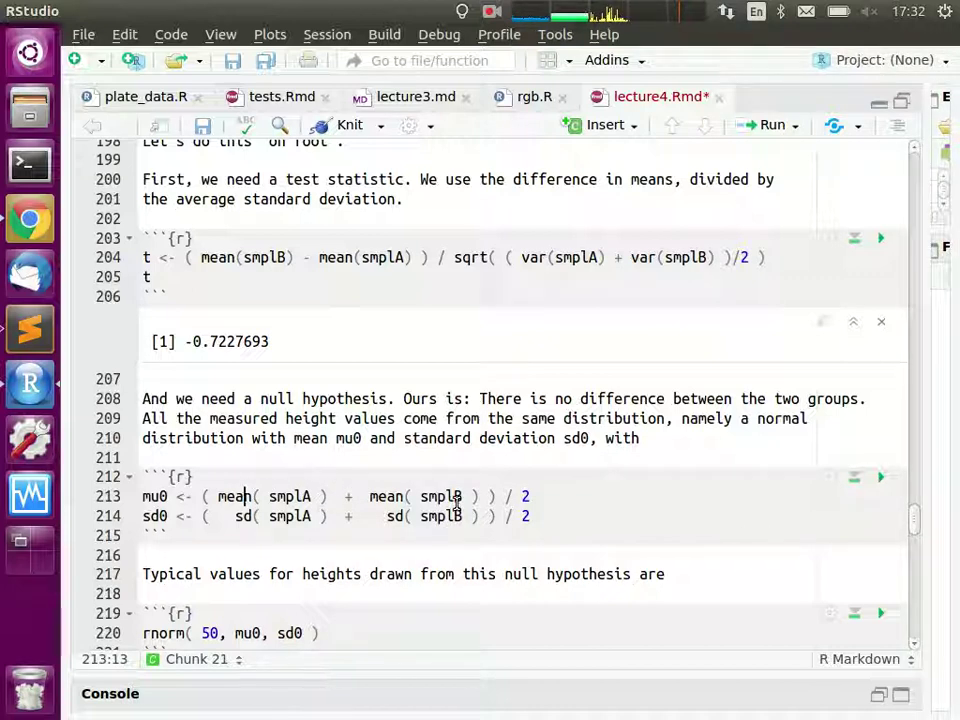
scroll(598, 536, "up", 6)
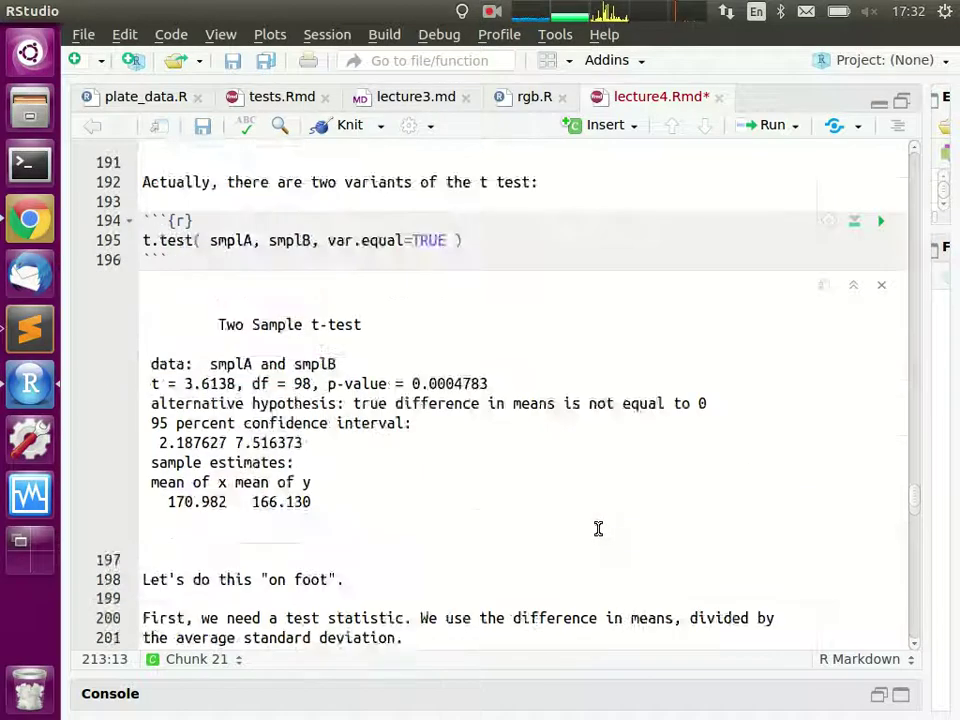
scroll(598, 540, "up", 8)
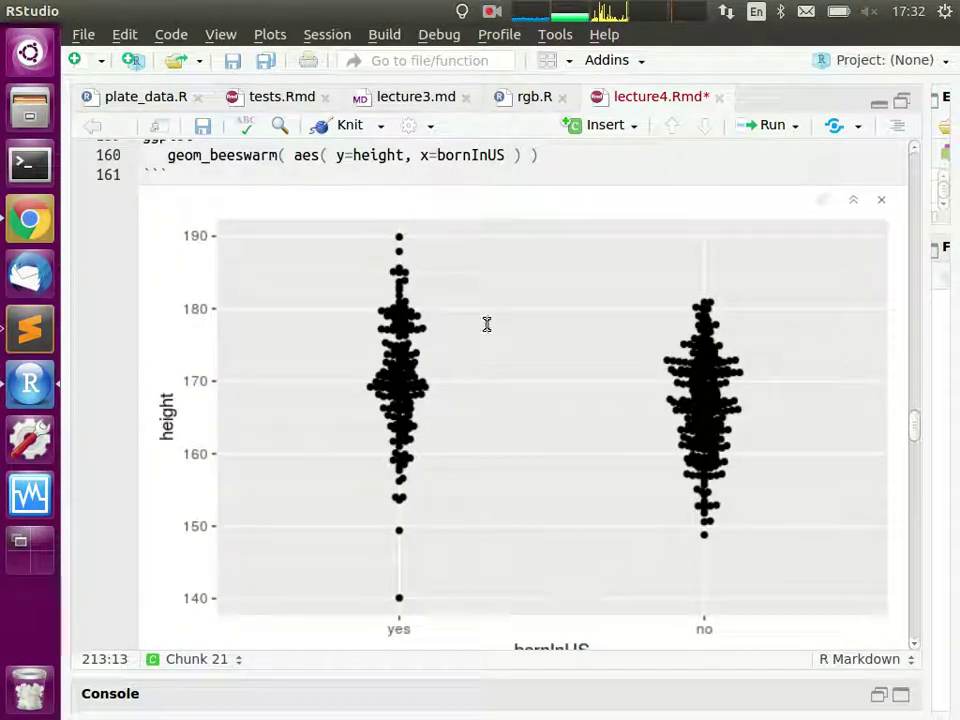
scroll(443, 400, "down", 2)
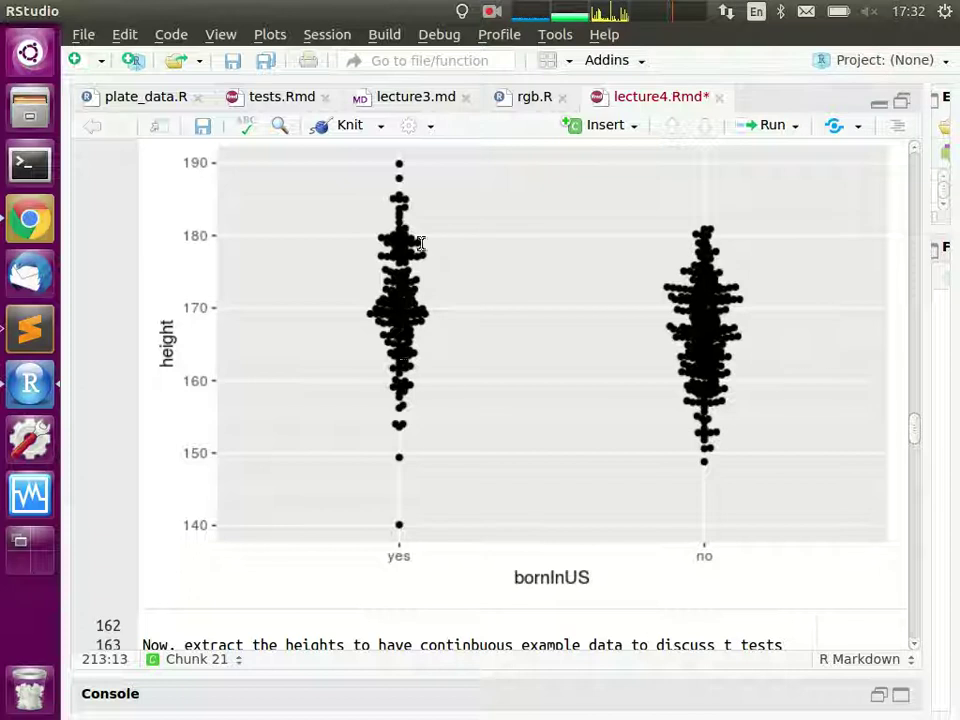
scroll(441, 431, "down", 5)
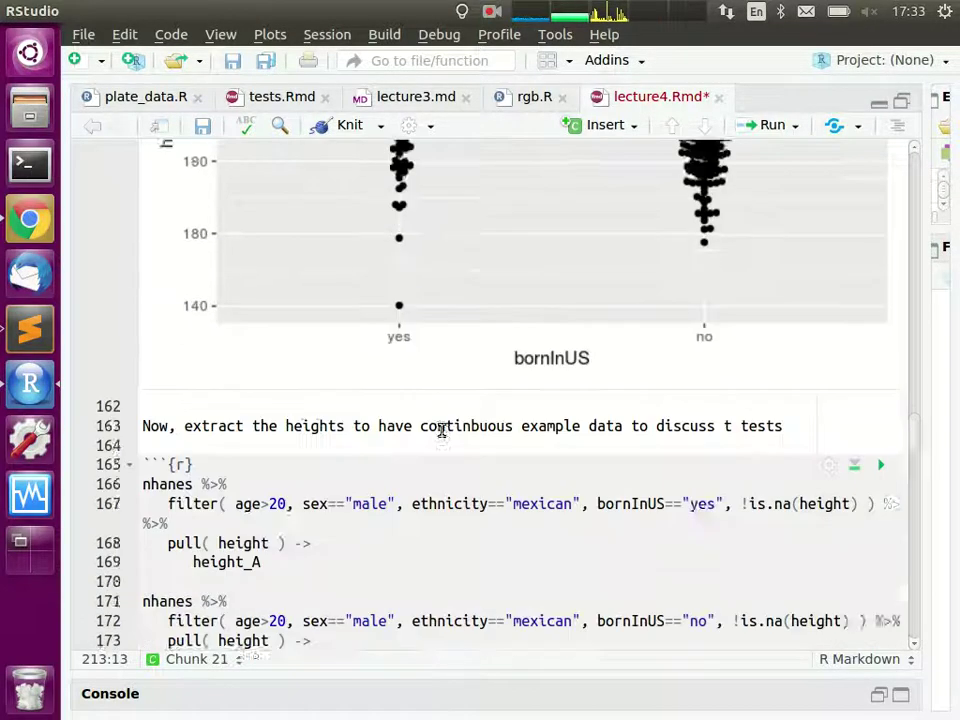
scroll(439, 431, "up", 5)
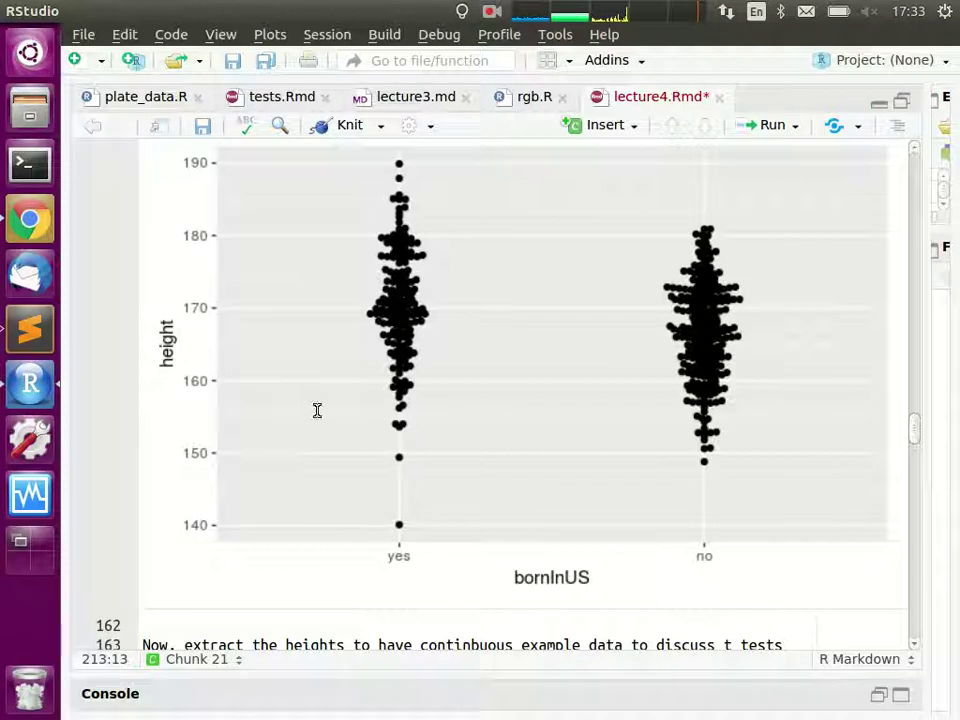
scroll(453, 390, "down", 10)
scroll(453, 390, "up", 10)
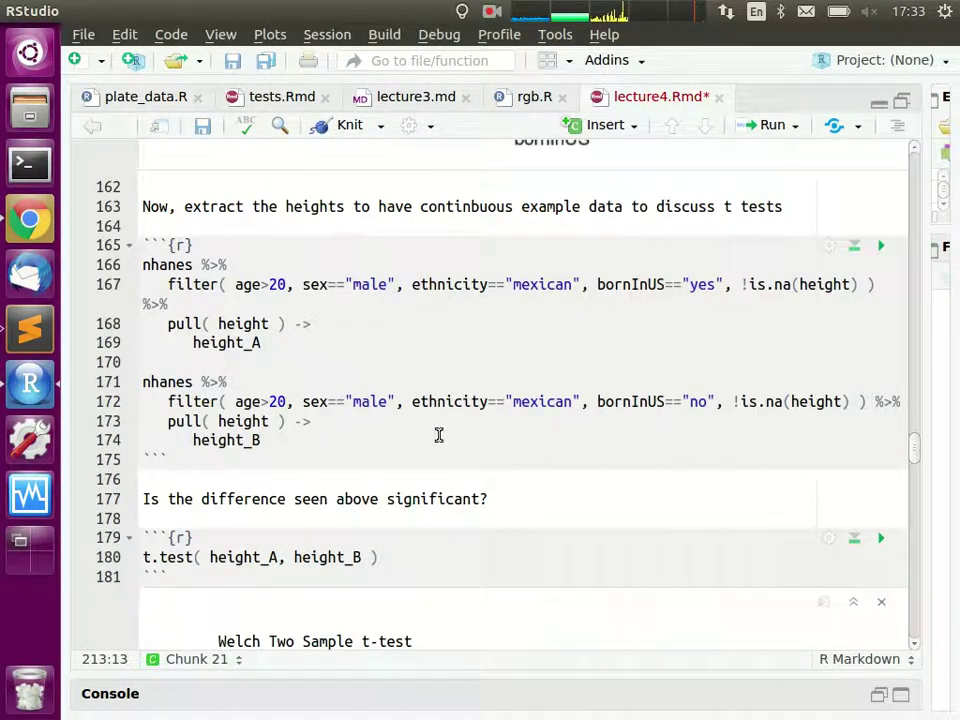
scroll(610, 480, "down", 5)
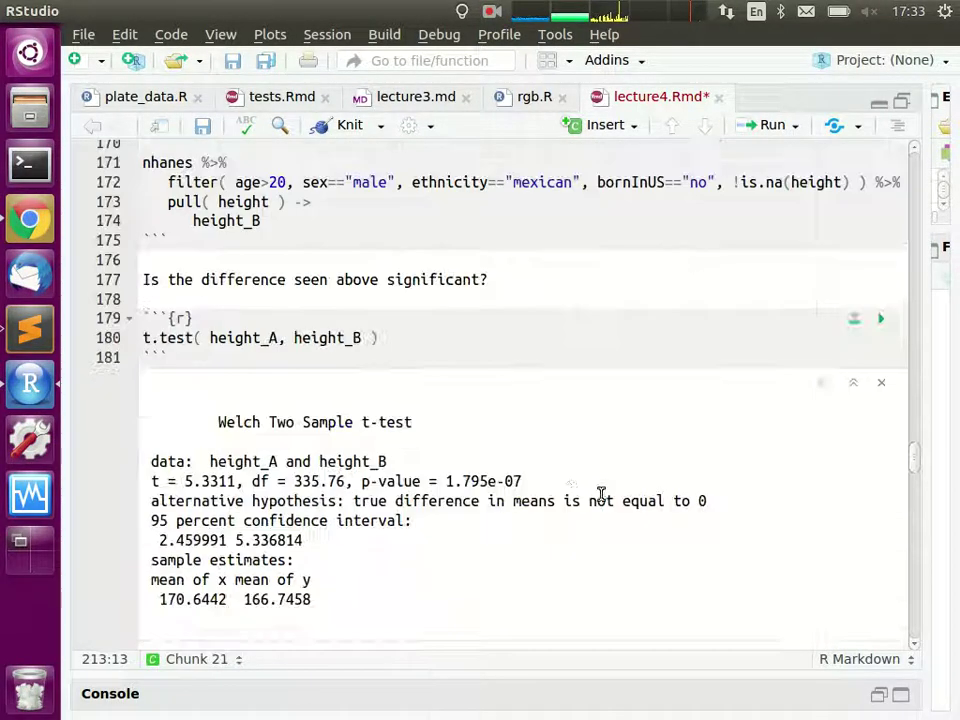
scroll(570, 476, "down", 5)
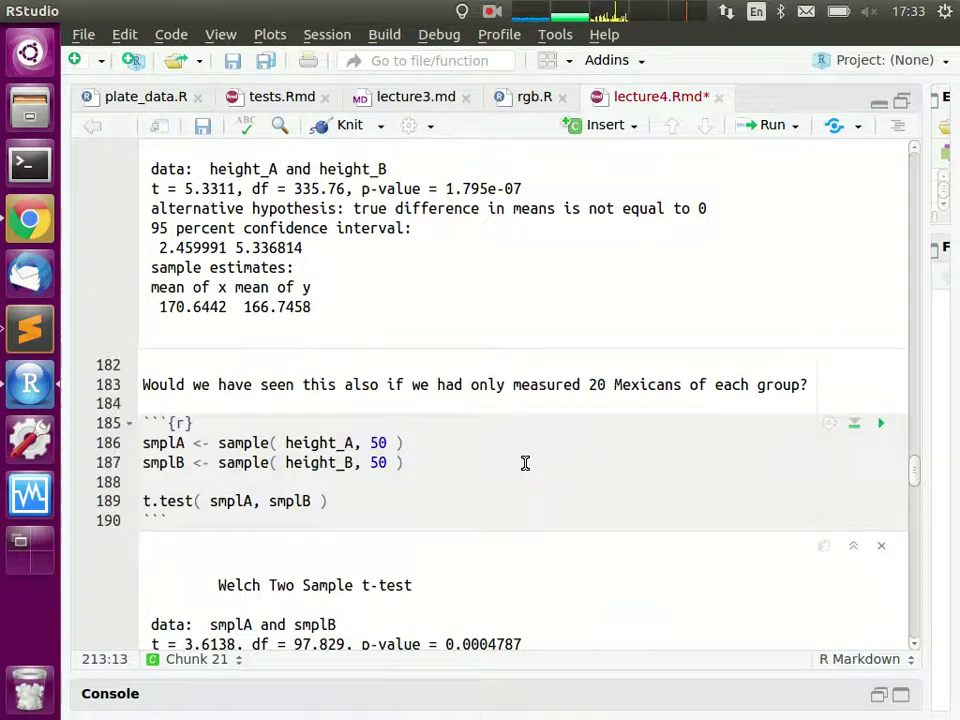
scroll(530, 455, "up", 5)
scroll(514, 461, "up", 8)
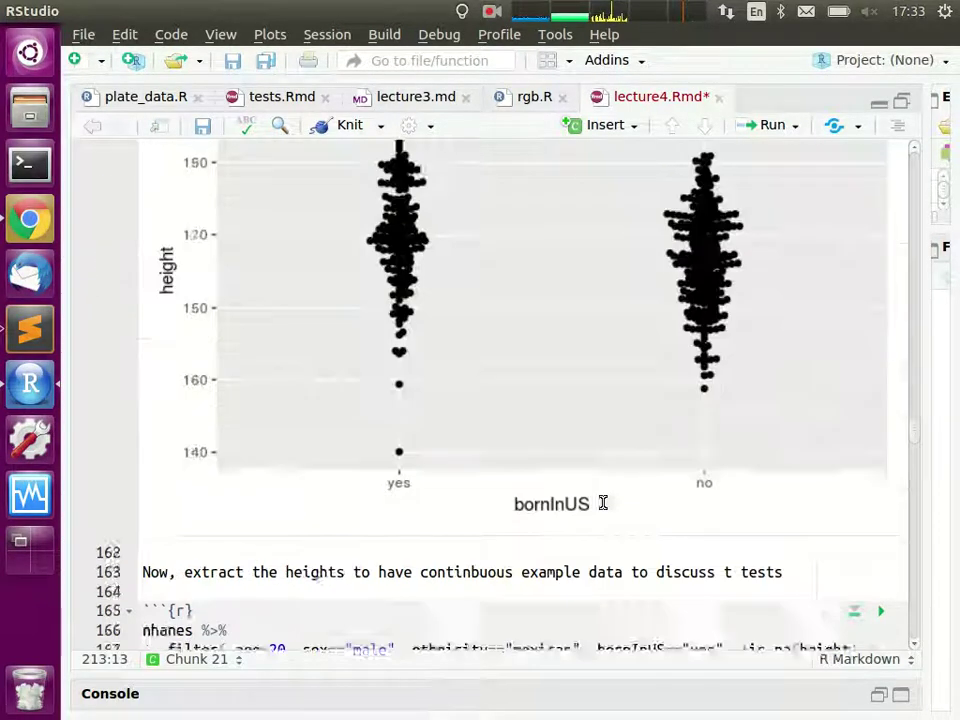
scroll(621, 519, "down", 7)
scroll(637, 554, "down", 10)
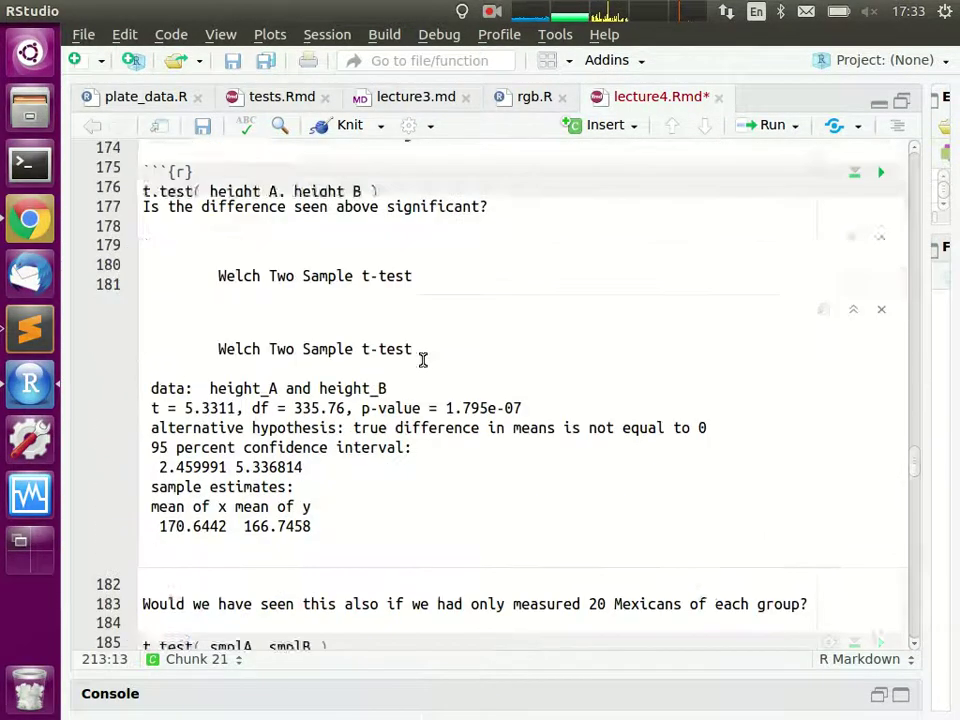
scroll(434, 352, "down", 5)
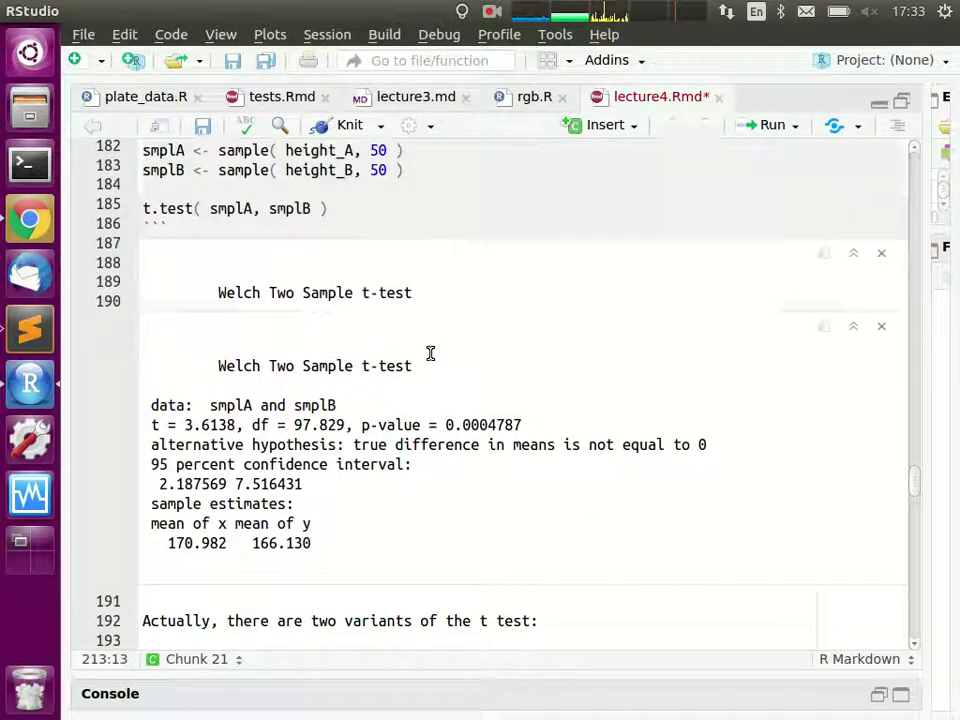
scroll(443, 370, "up", 5)
scroll(455, 386, "down", 20)
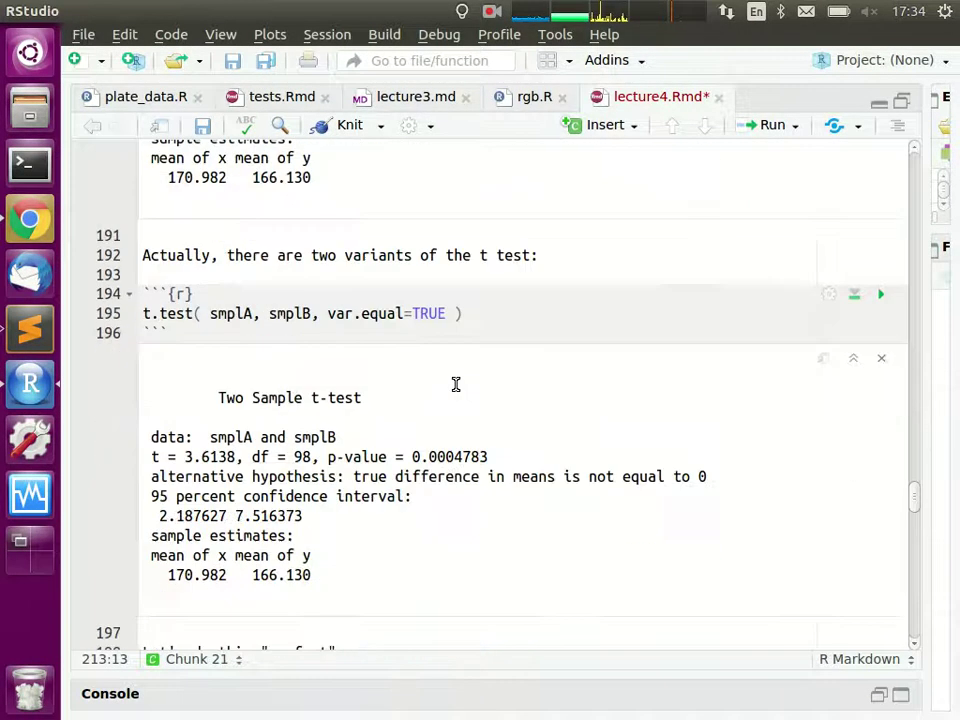
scroll(462, 385, "up", 8)
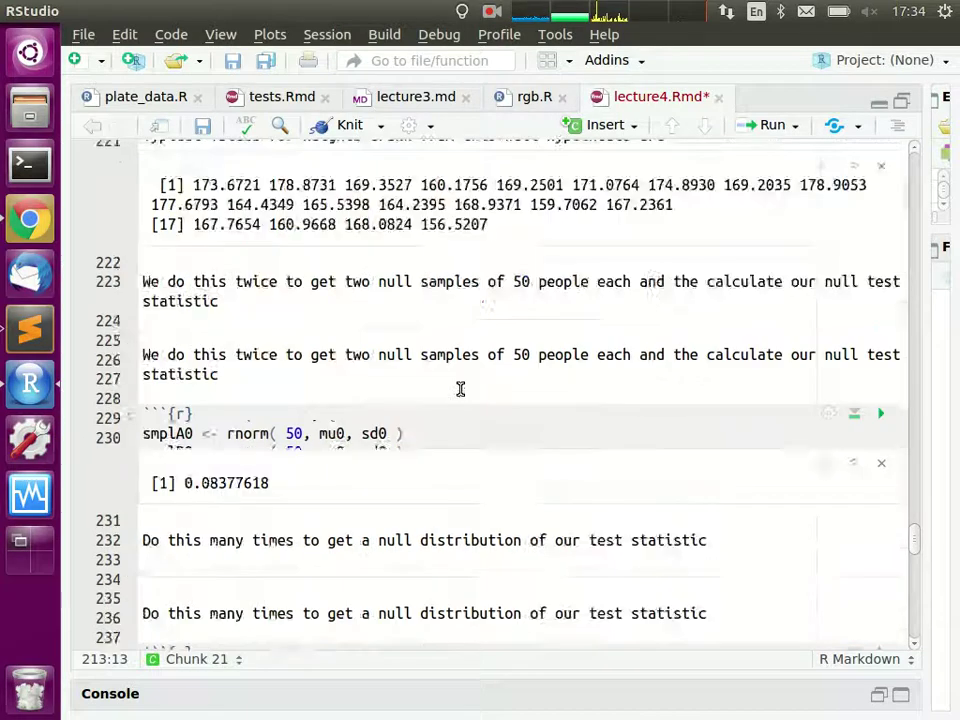
scroll(420, 425, "up", 20)
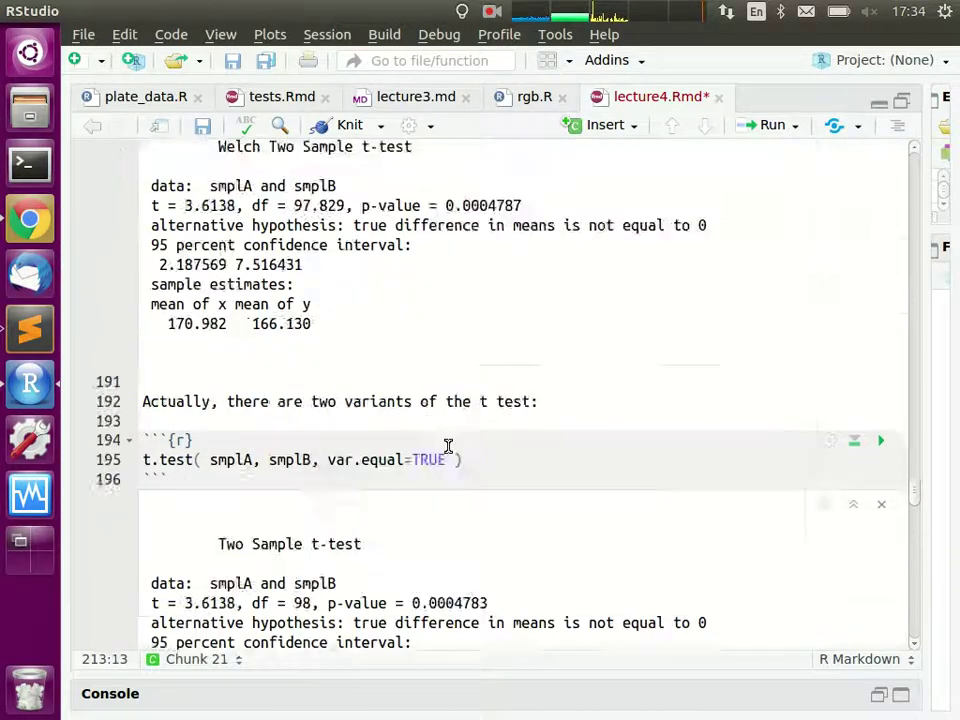
scroll(480, 450, "down", 3)
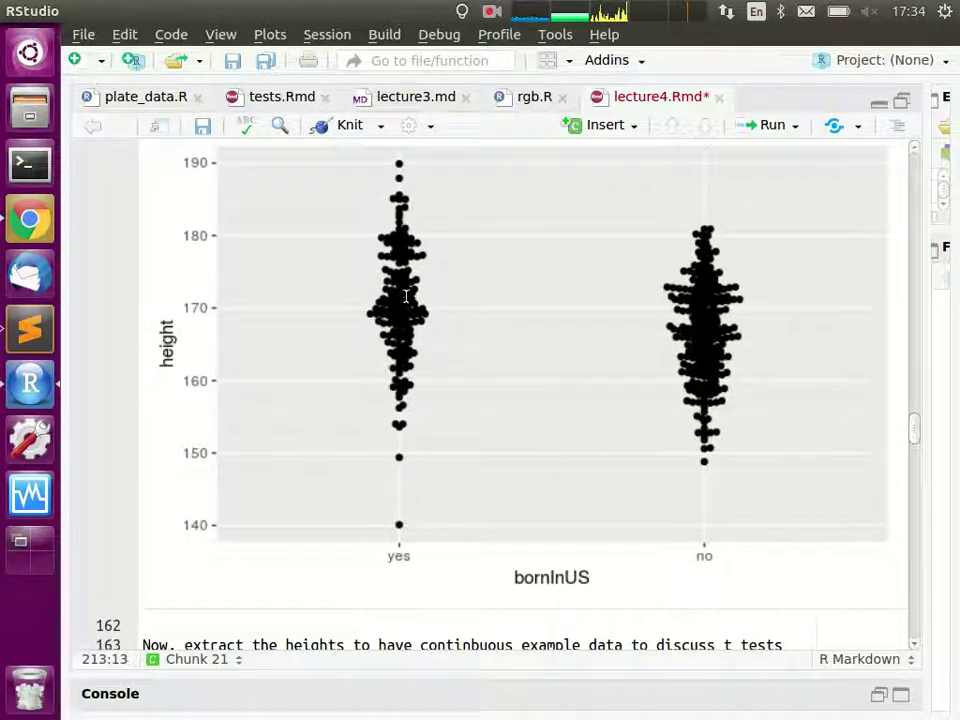
scroll(406, 296, "up", 2)
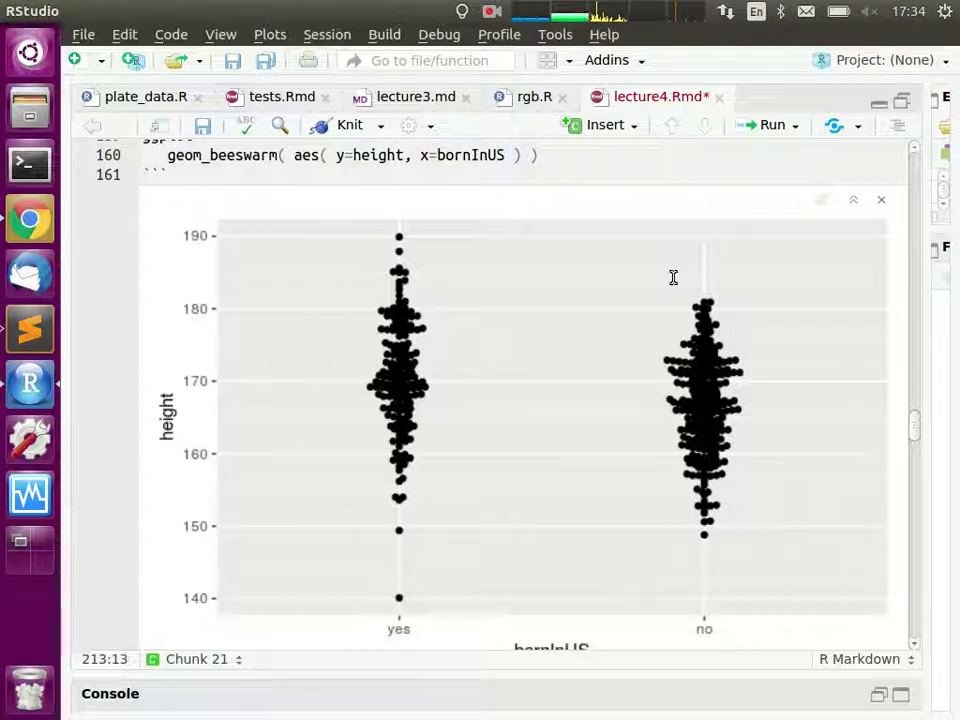
scroll(681, 467, "down", 10)
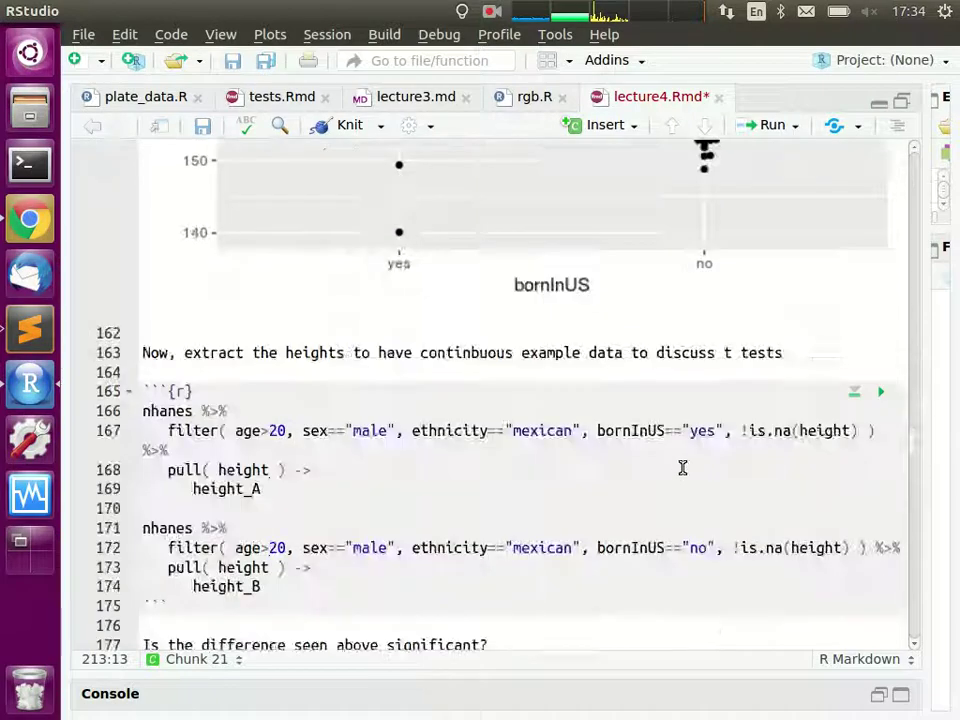
scroll(670, 460, "down", 10)
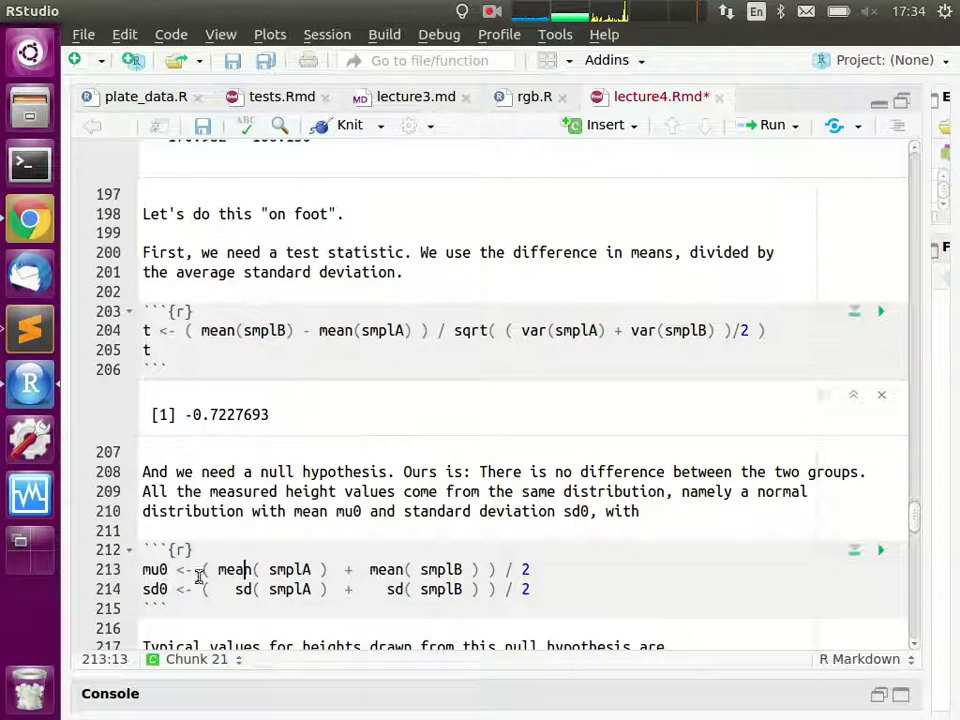
left_click(235, 589)
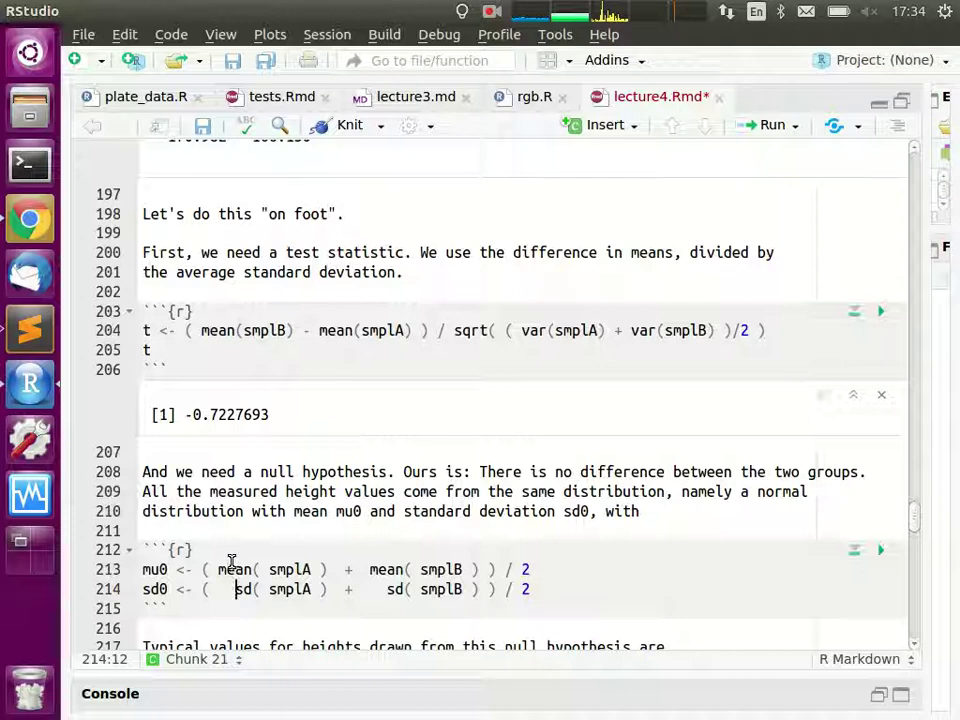
Step: On line 214, change sd( smplA ) to var( smplA )
left_click_drag(218, 570, 464, 570)
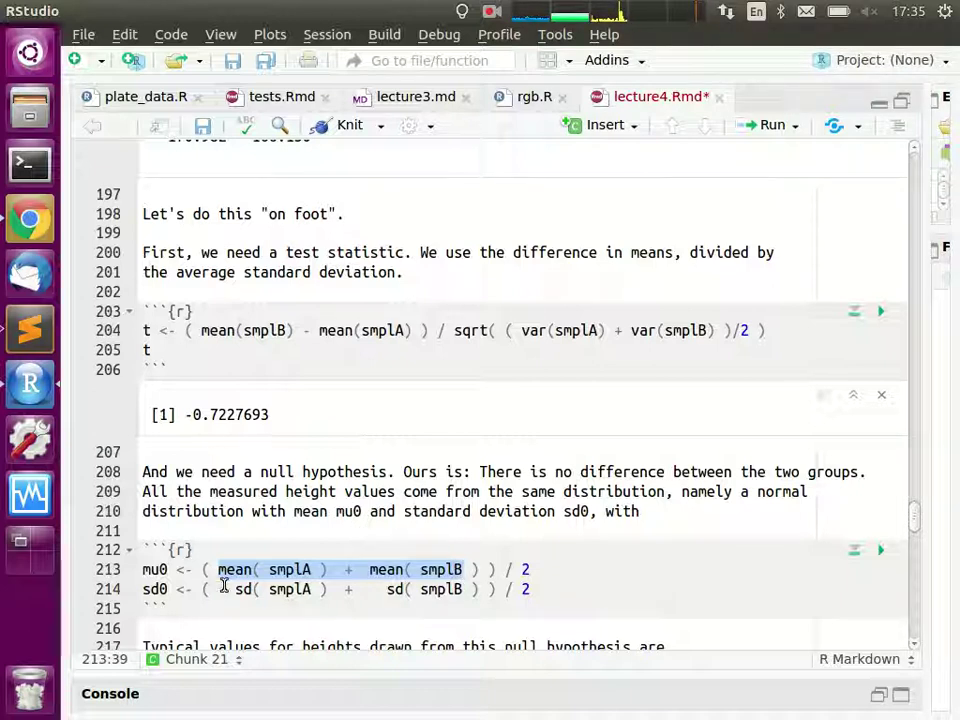
left_click(262, 589)
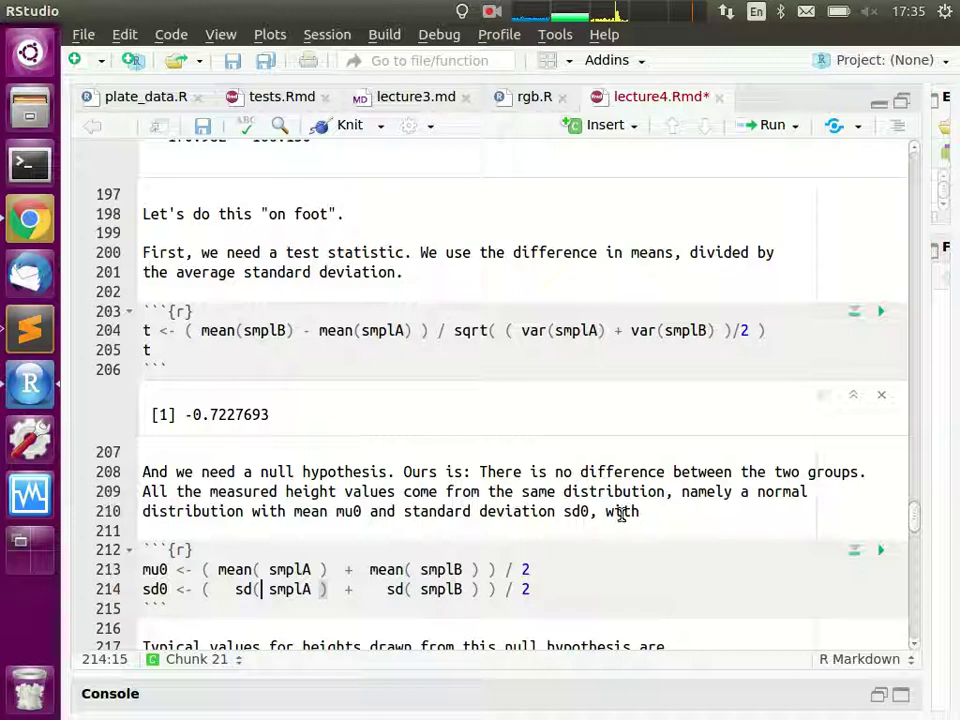
key("Left")
key("Left")
key("Left")
key("Delete")
key("Delete")
type("va")
key("BackSpace")
key("BackSpace")
type("sd")
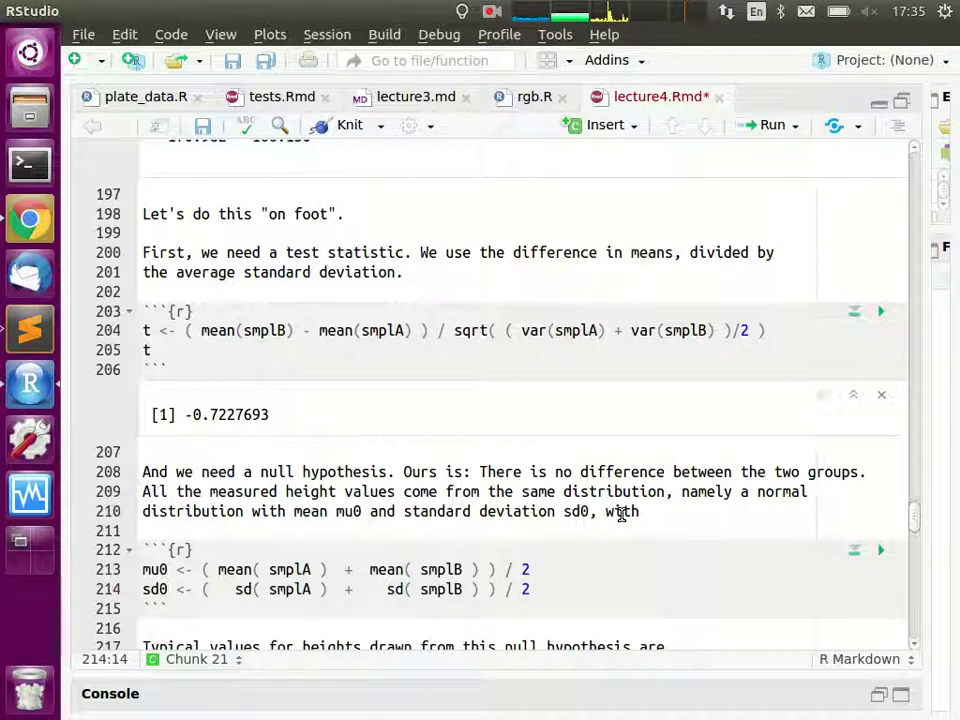
key("BackSpace")
key("Delete")
key("BackSpace")
type("var")
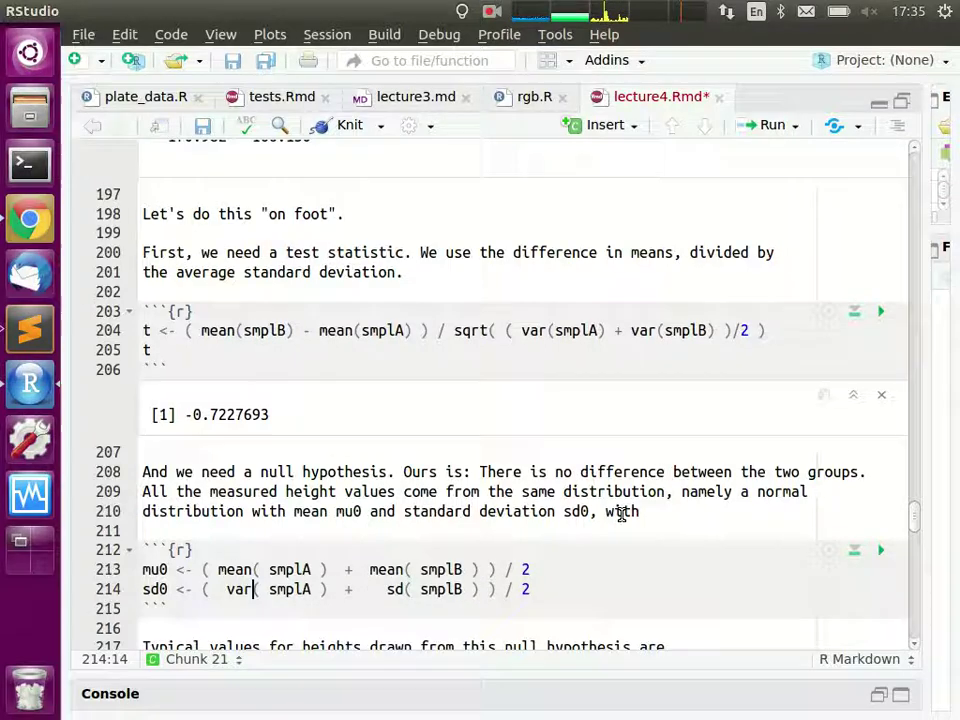
Step: Change sd( smplB ) to var, wrap the whole expression in sqrt(), and run the chunk
key("Right")
key("Right")
key("Right")
key("Right")
key("Right")
key("Right")
key("Right")
key("Right")
key("Right")
key("Right")
key("Right")
key("Right")
key("Right")
key("Right")
key("Right")
key("Right")
key("Right")
key("Right")
key("Right")
key("Right")
key("BackSpace")
key("BackSpace")
key("BackSpace")
type("var")
key("Left")
key("Left")
key("Left")
key("Left")
key("Left")
key("Left")
key("Left")
key("Left")
key("Left")
key("Left")
key("Left")
key("Left")
key("Left")
key("Left")
key("Left")
key("Left")
key("Left")
key("Left")
key("Left")
key("Left")
key("Left")
key("Left")
key("Left")
key("Left")
key("Left")
key("Left")
key("Left")
key("Right")
key("Right")
type("sqrt(")
key("End")
type(")")
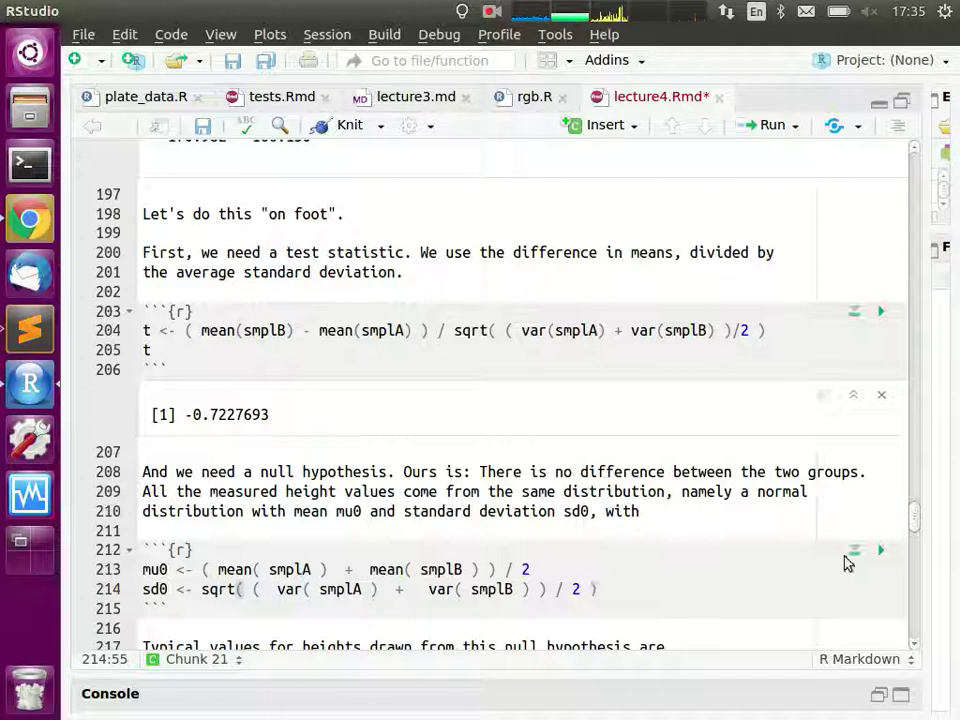
left_click(877, 551)
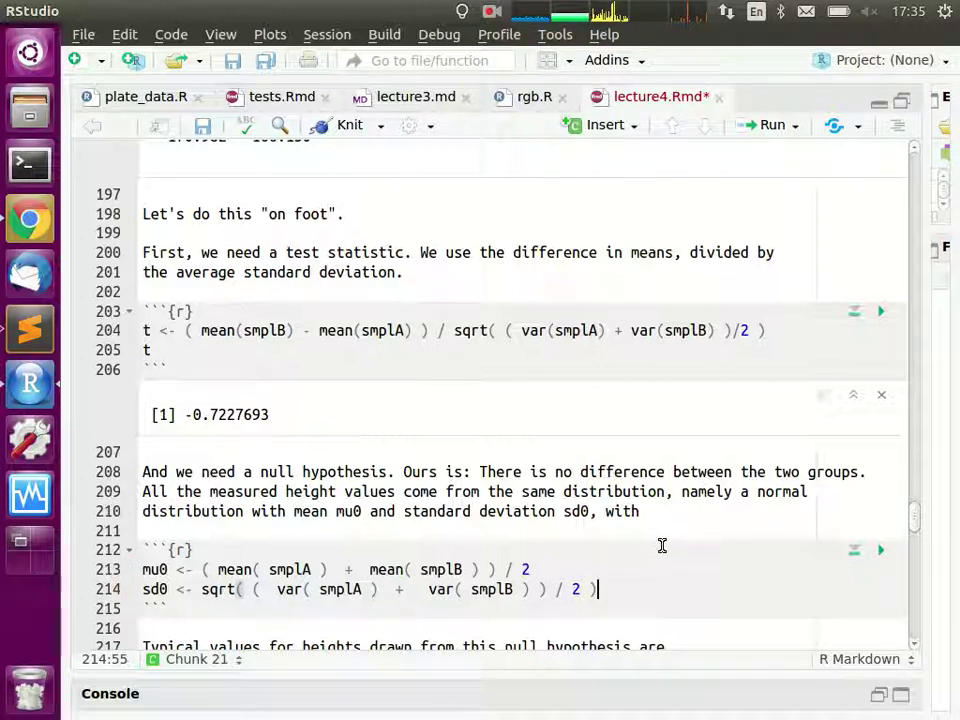
scroll(652, 562, "down", 3)
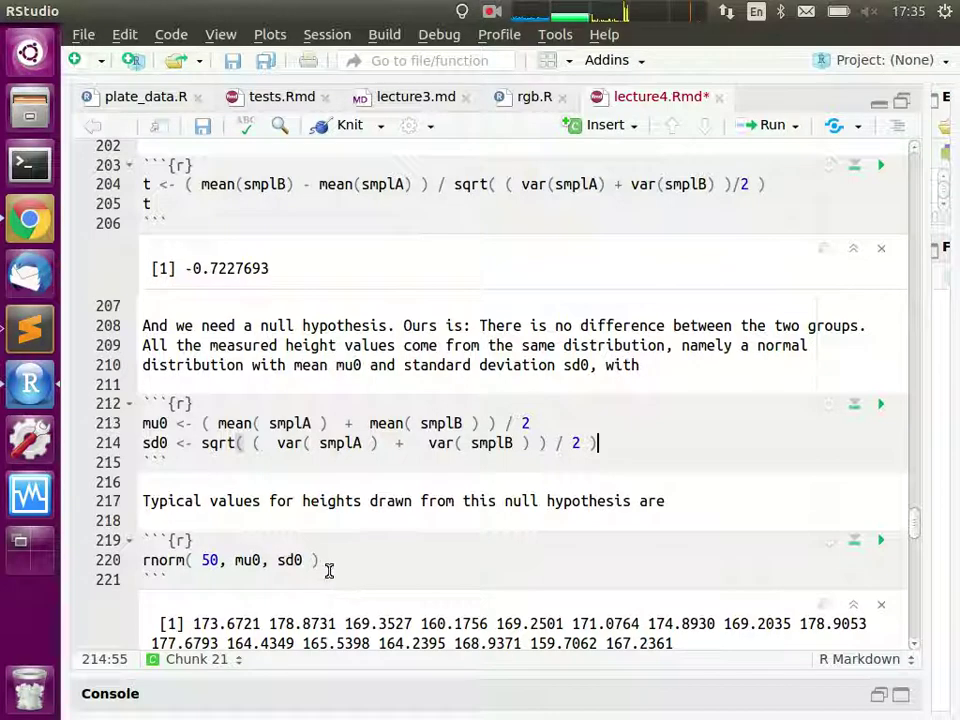
Step: Append mu0 and sd0 lines to the chunk and run it, printing 168.556 and 6.713069
scroll(318, 595, "down", 3)
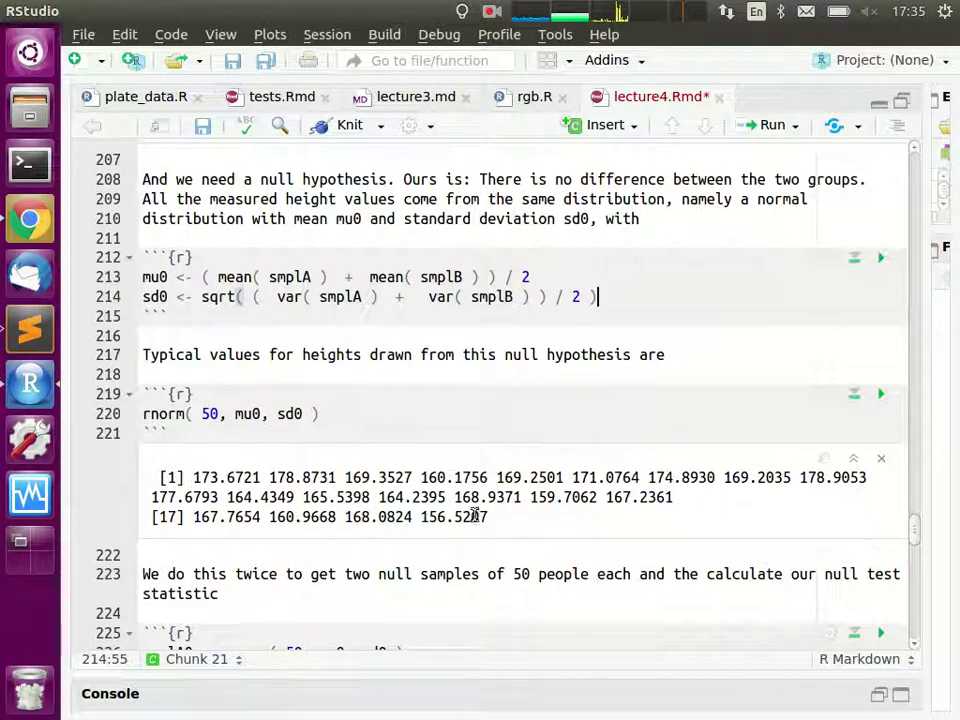
double_click(160, 413)
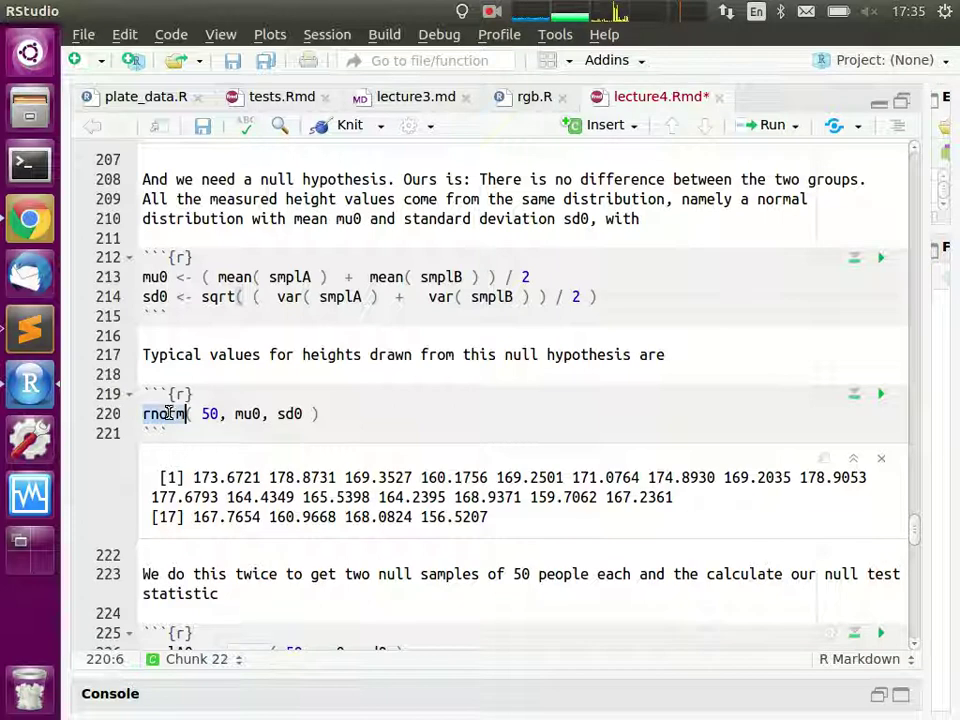
left_click(250, 414)
left_click(145, 277)
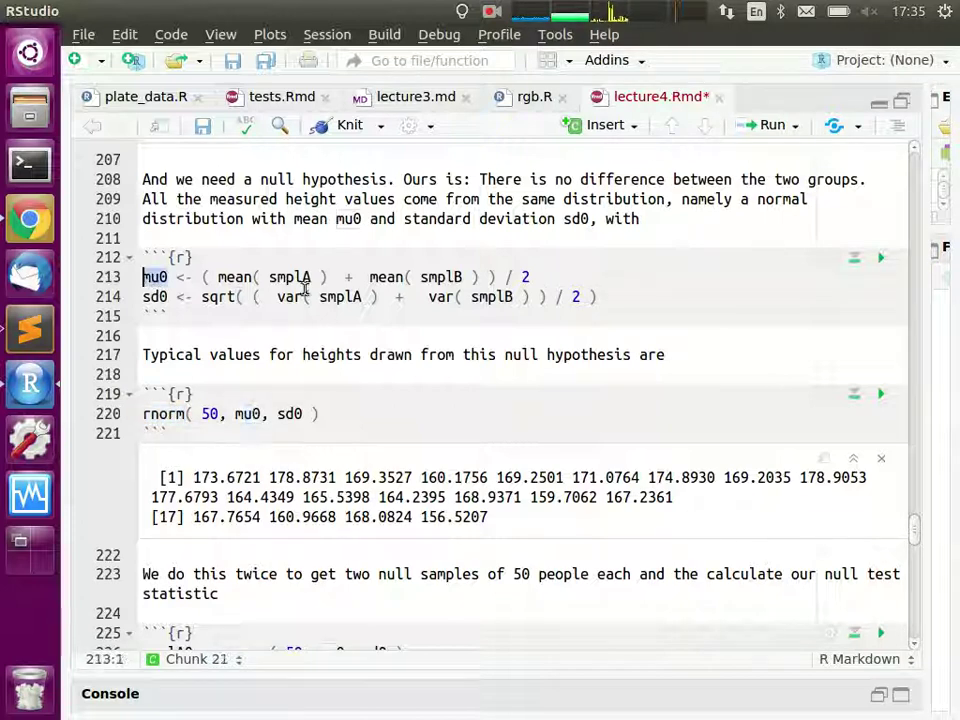
key("Down")
key("End")
key("Return")
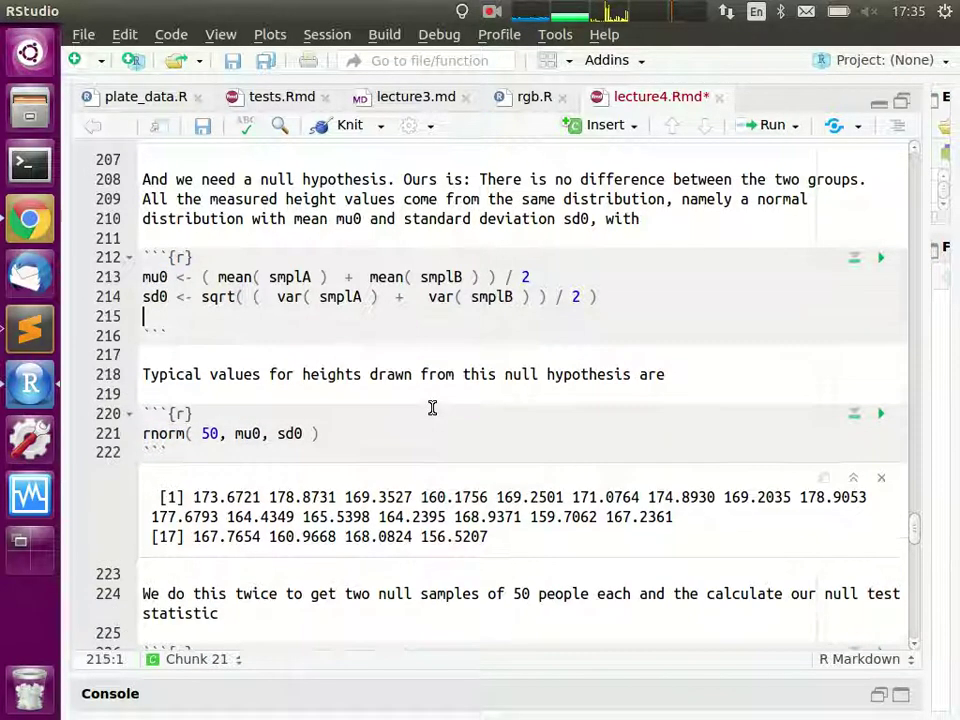
type("mu0")
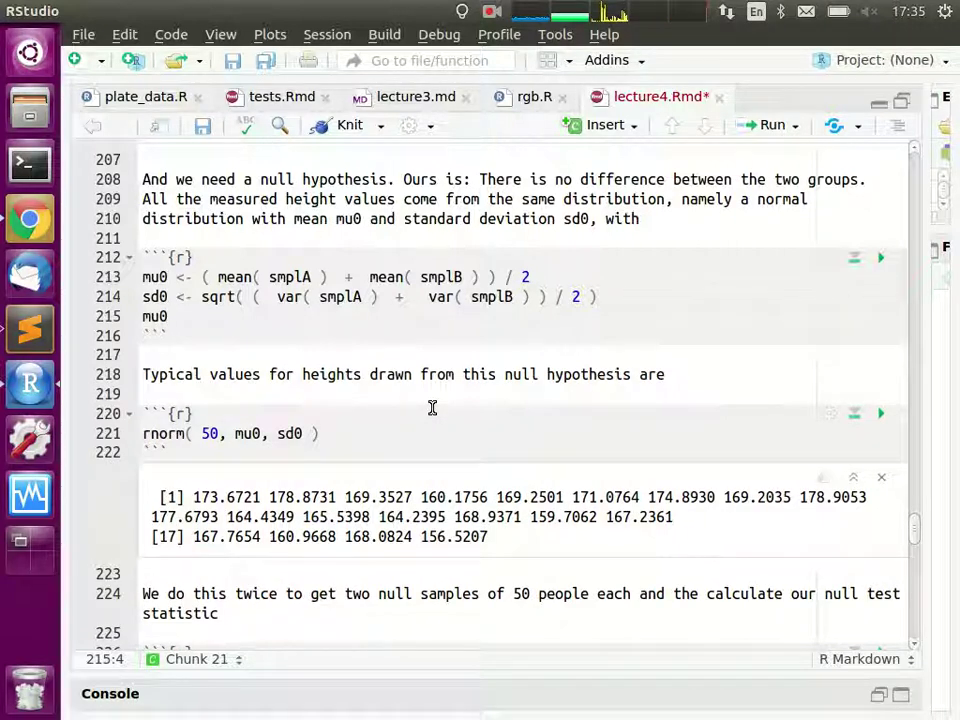
key("Return")
type("sd0")
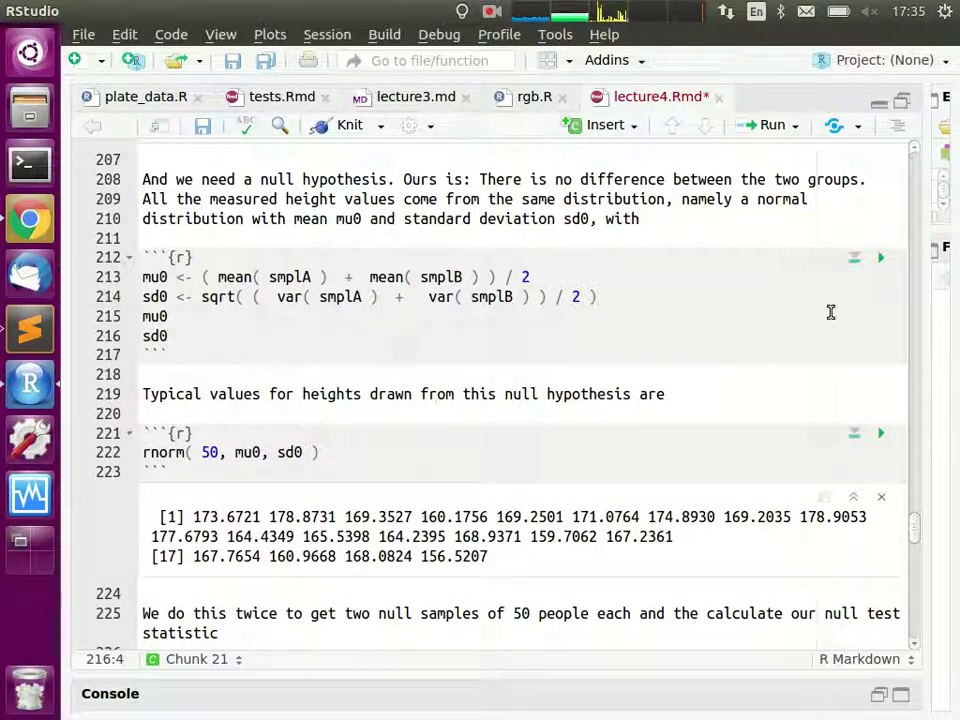
left_click(870, 259)
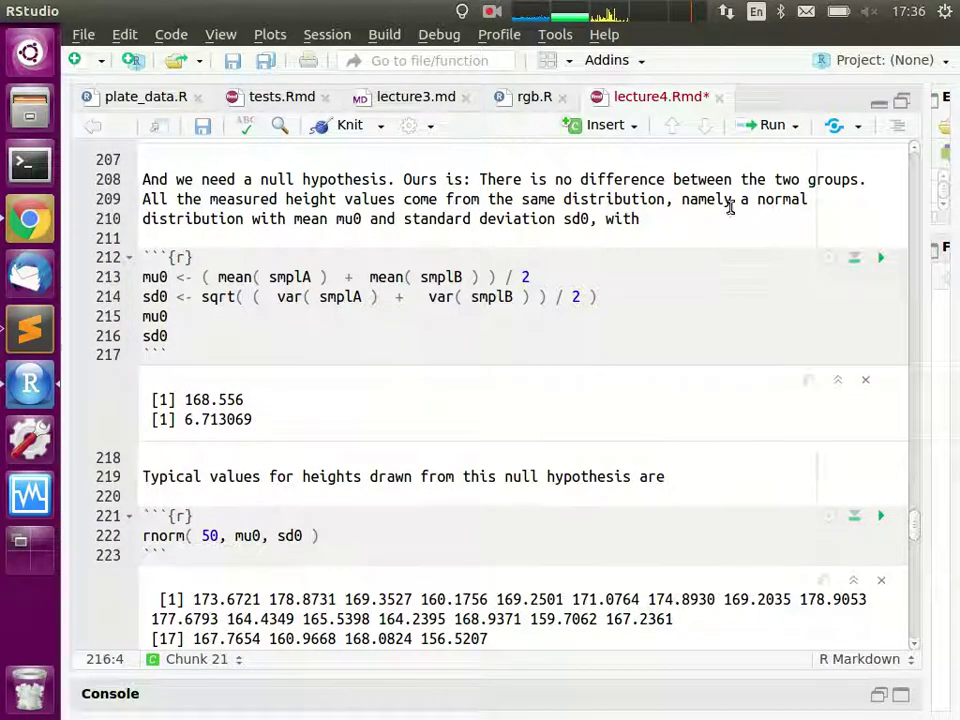
scroll(92, 272, "down", 5)
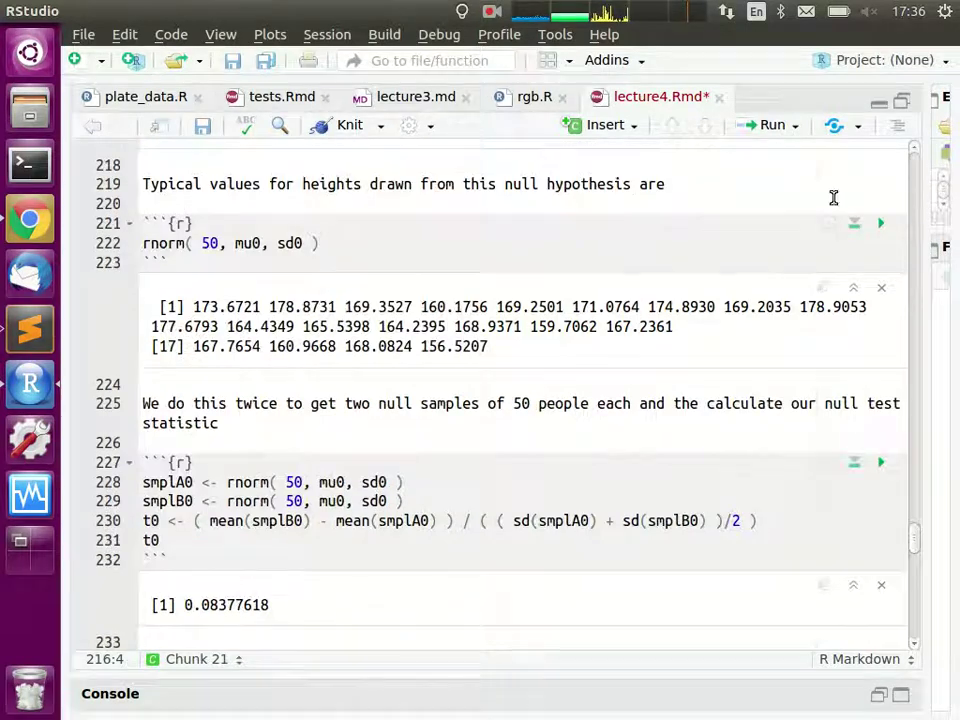
Step: Re-run the rnorm( 50, mu0, sd0 ) chunk to draw 50 fresh null heights
left_click(881, 222)
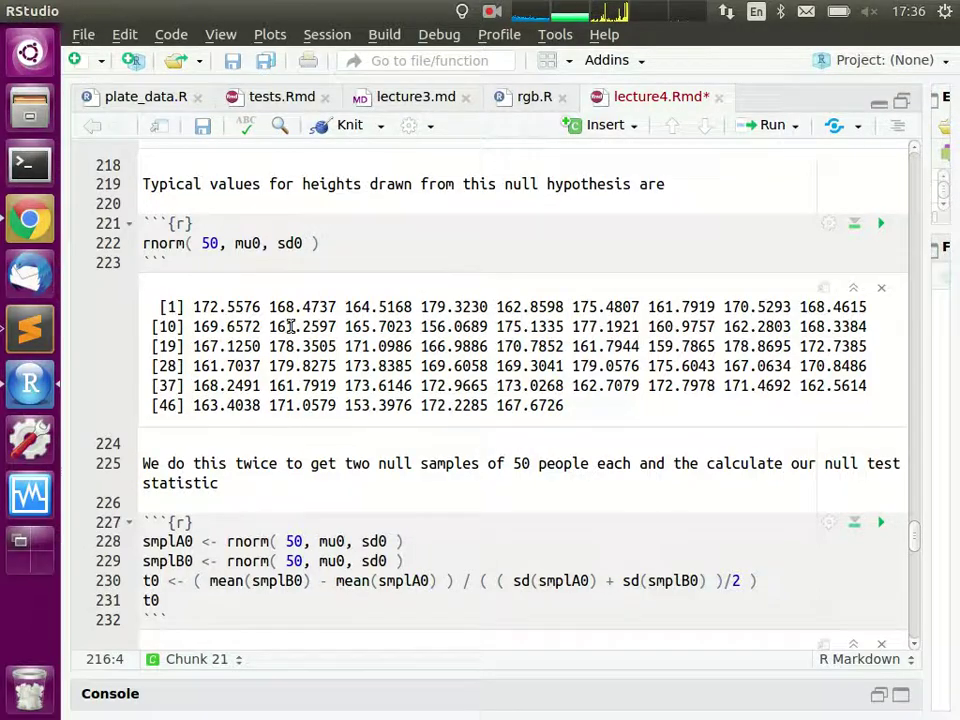
scroll(276, 425, "down", 1)
scroll(276, 425, "down", 1)
left_click(220, 399)
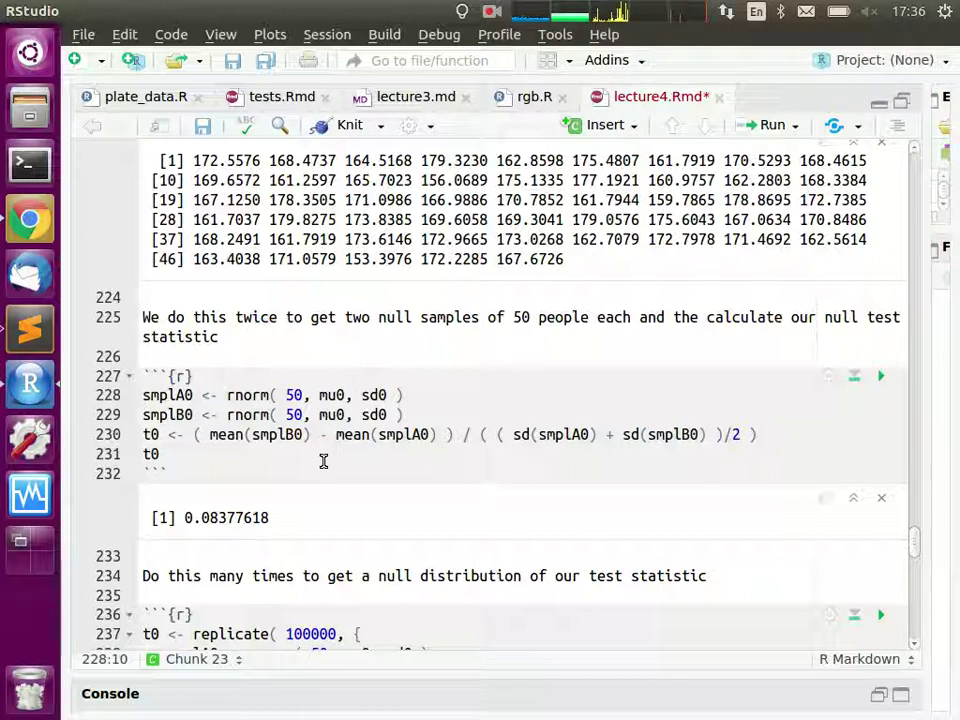
scroll(420, 347, "up", 3)
left_click(208, 316)
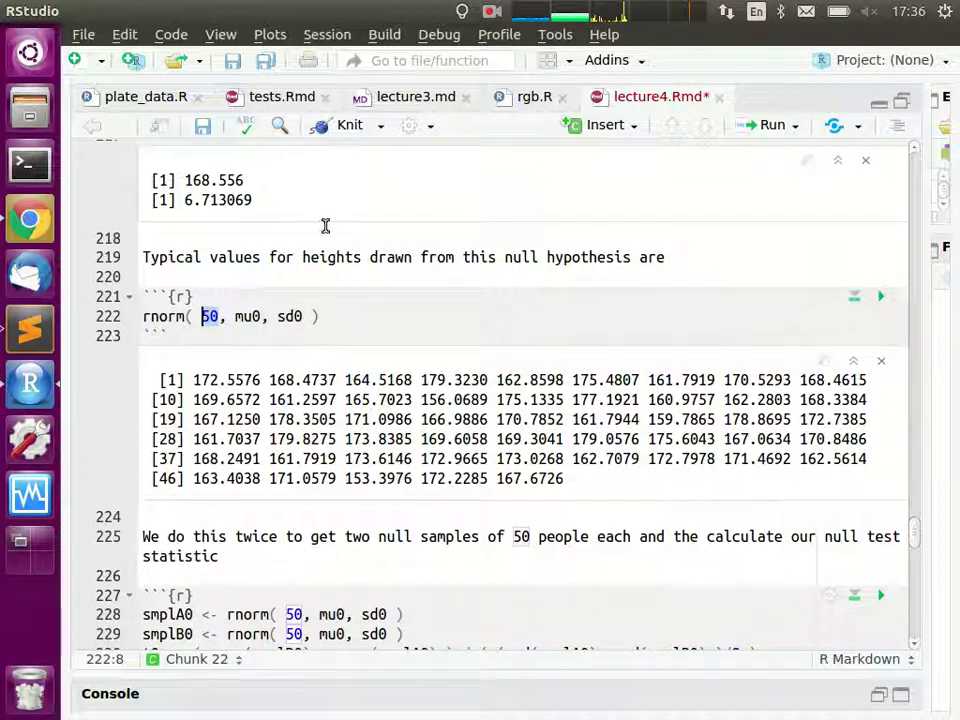
Step: Review the t formula's mean difference and averaged-sd denominator, then return to the smplA0 line
scroll(469, 538, "down", 5)
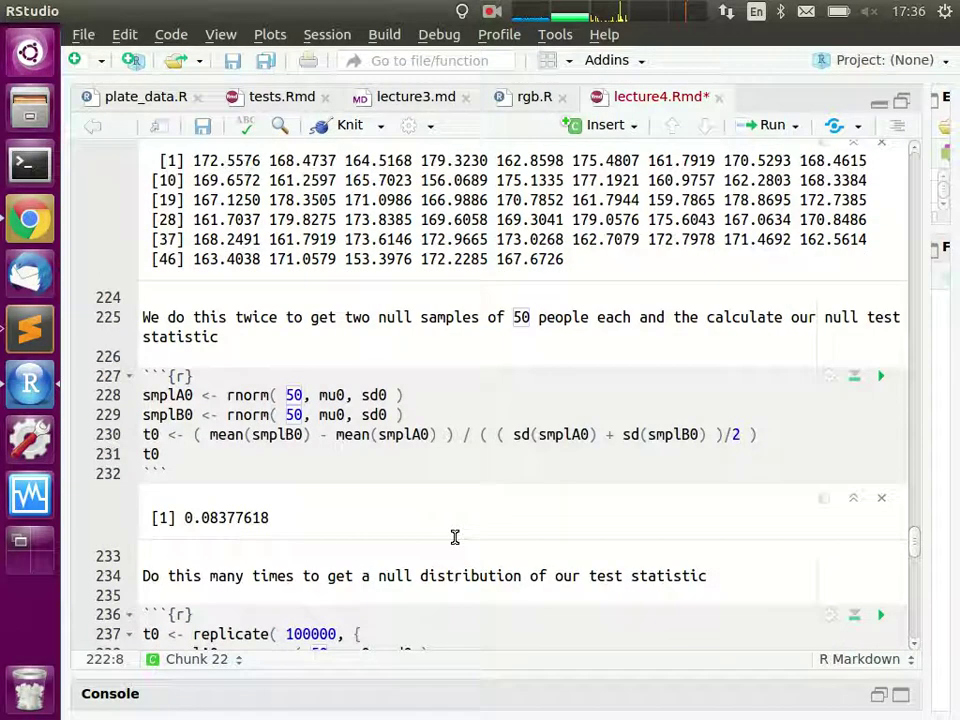
scroll(332, 407, "down", 1)
scroll(364, 373, "up", 12)
scroll(368, 373, "up", 6)
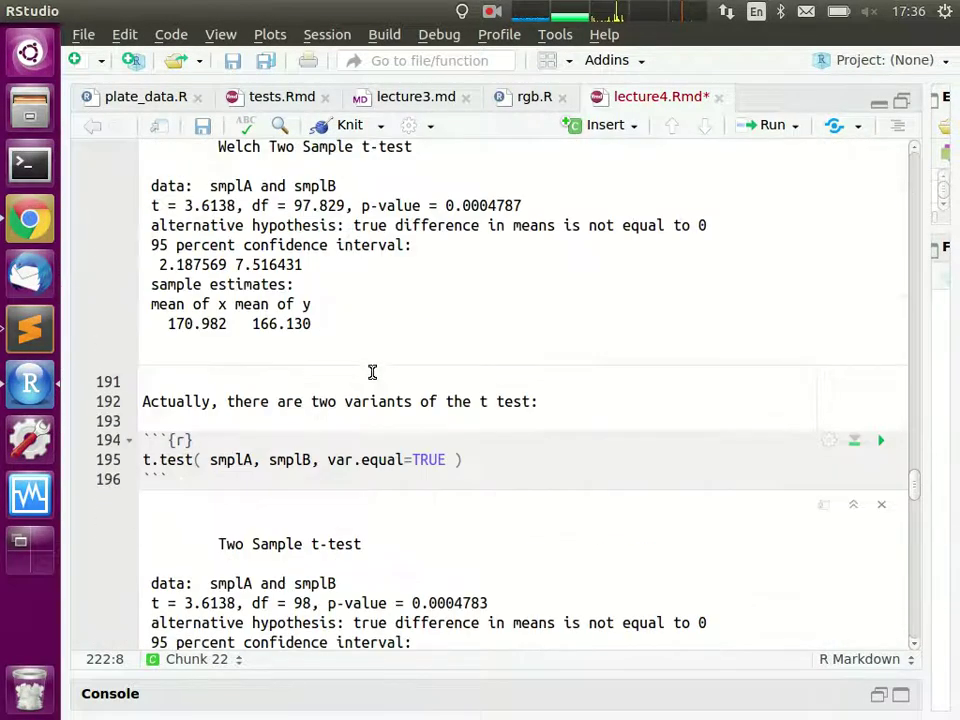
scroll(353, 381, "down", 6)
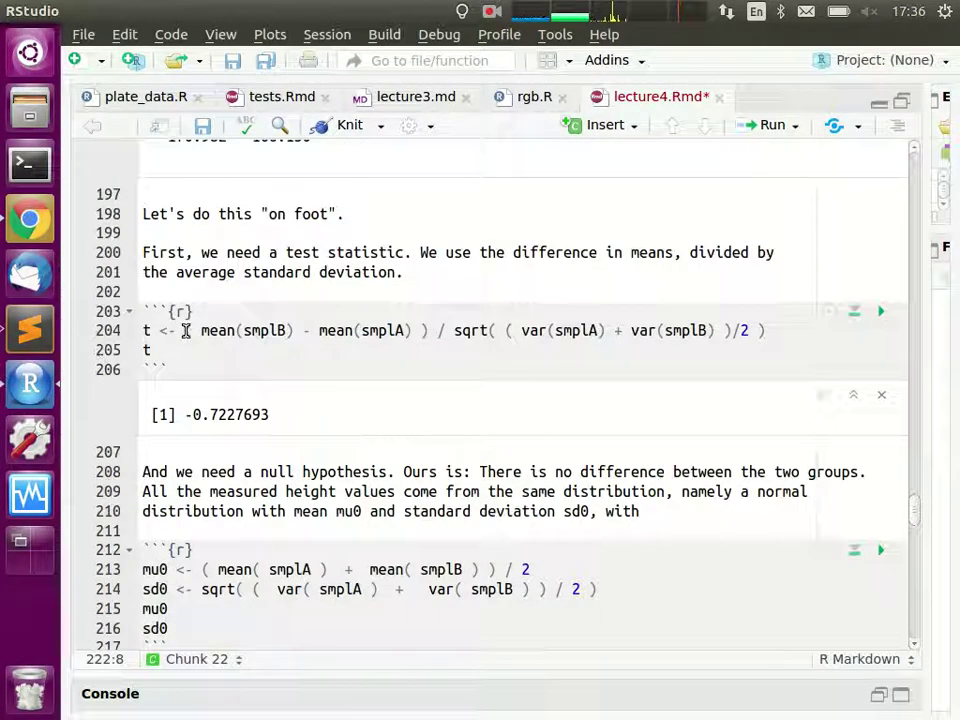
left_click_drag(188, 330, 306, 330)
left_click(340, 318)
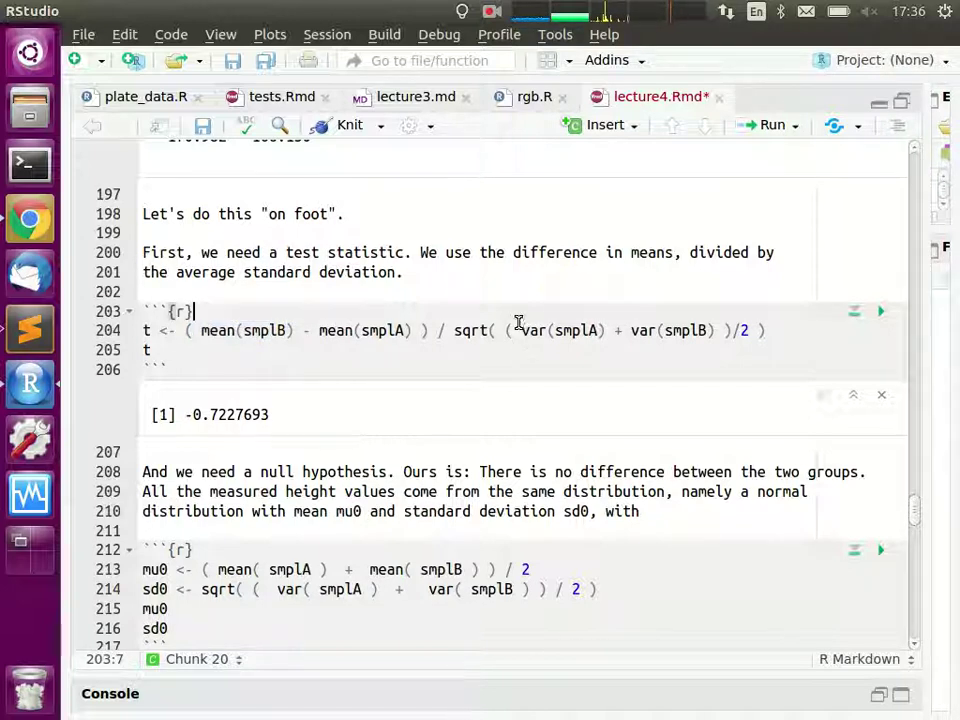
left_click_drag(456, 331, 782, 330)
scroll(619, 349, "down", 10)
scroll(729, 436, "down", 10)
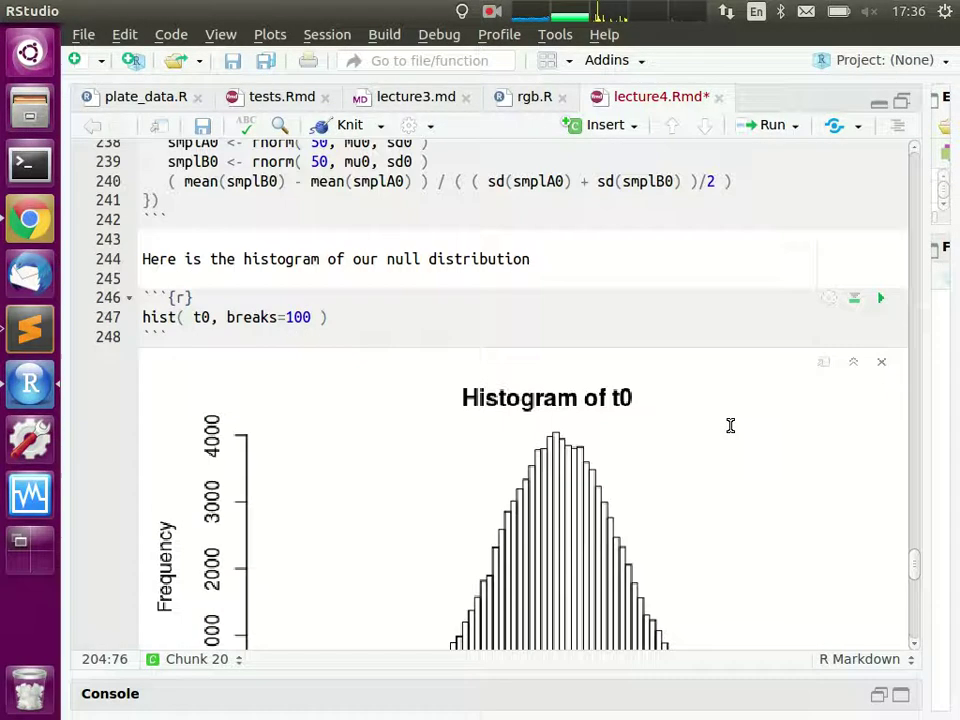
scroll(729, 424, "up", 5)
scroll(247, 340, "up", 1)
left_click(203, 250)
Step: Draw a new null sample, then evaluate the mean difference and the full t0 on line 230
key("ctrl+Return")
key("ctrl+Return")
key("ctrl+Right")
key("ctrl+Right")
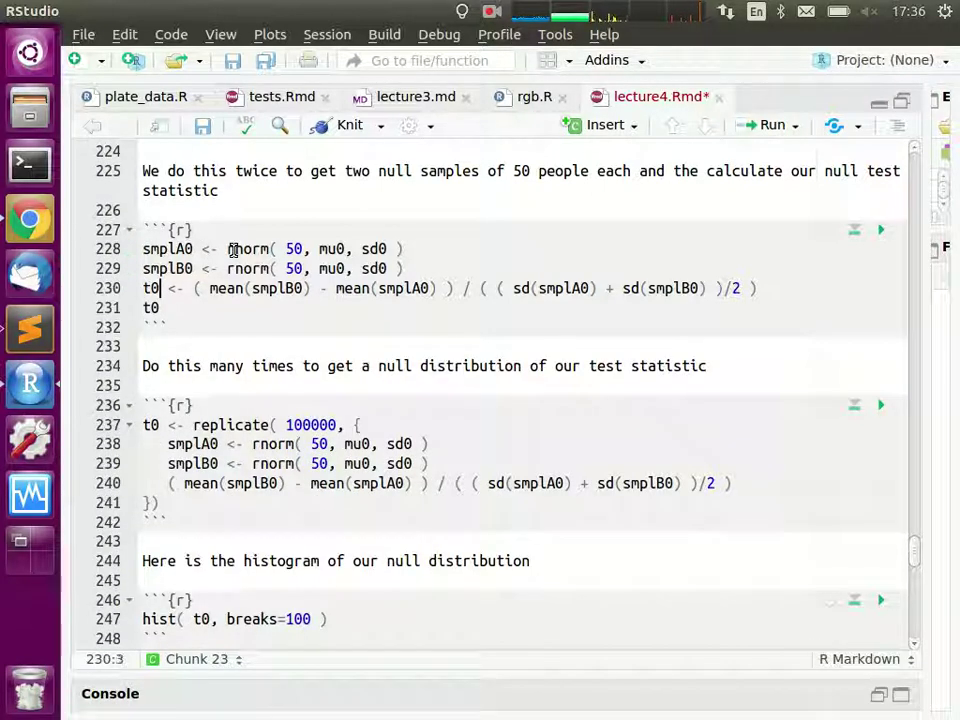
key("ctrl+Right")
key("ctrl+shift+Right")
key("ctrl+shift+Right")
key("ctrl+shift+Right")
key("ctrl+shift+Right")
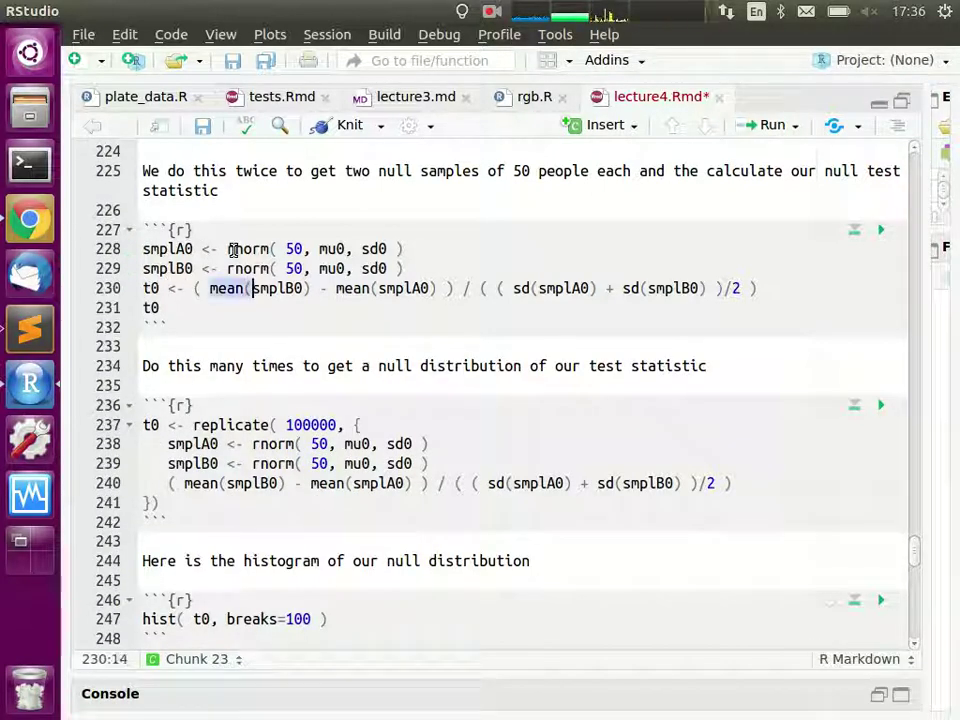
key("shift+Right")
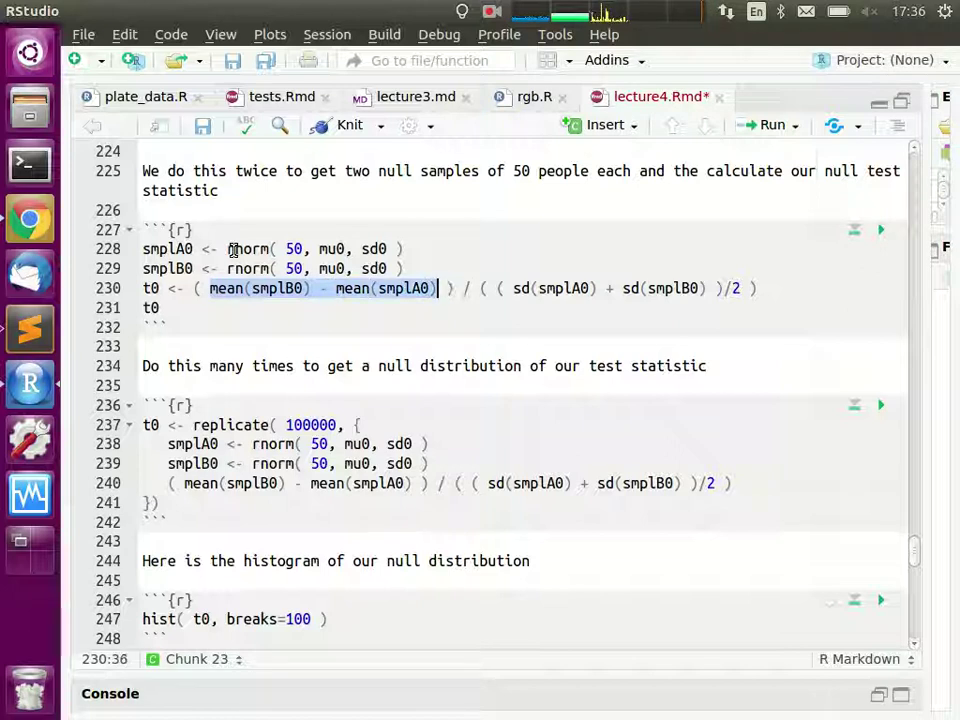
key("ctrl+Return")
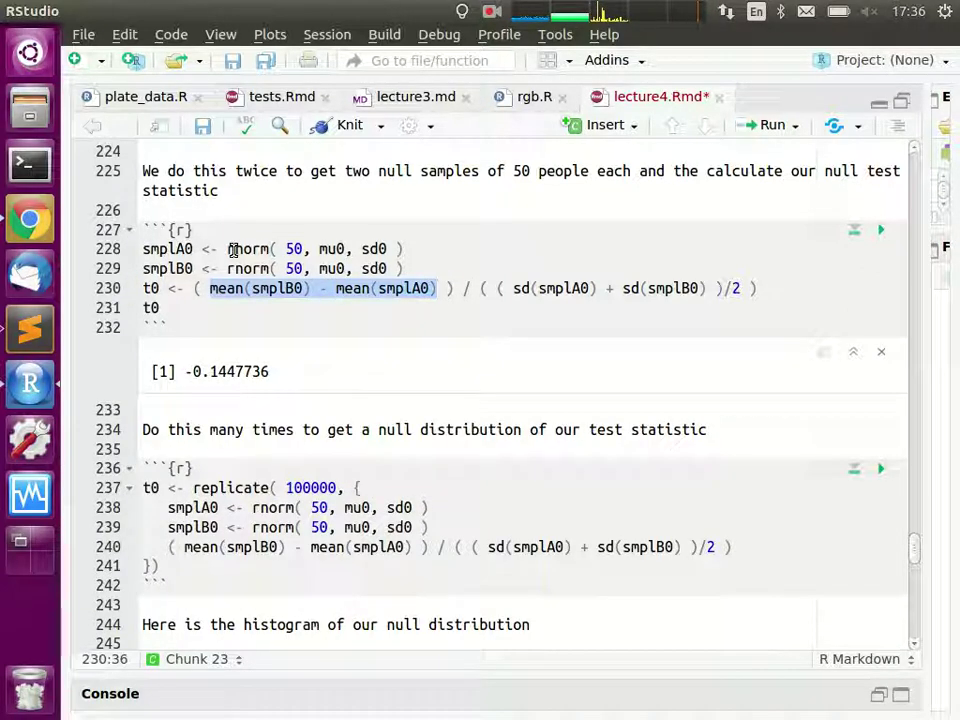
key("End")
key("Left")
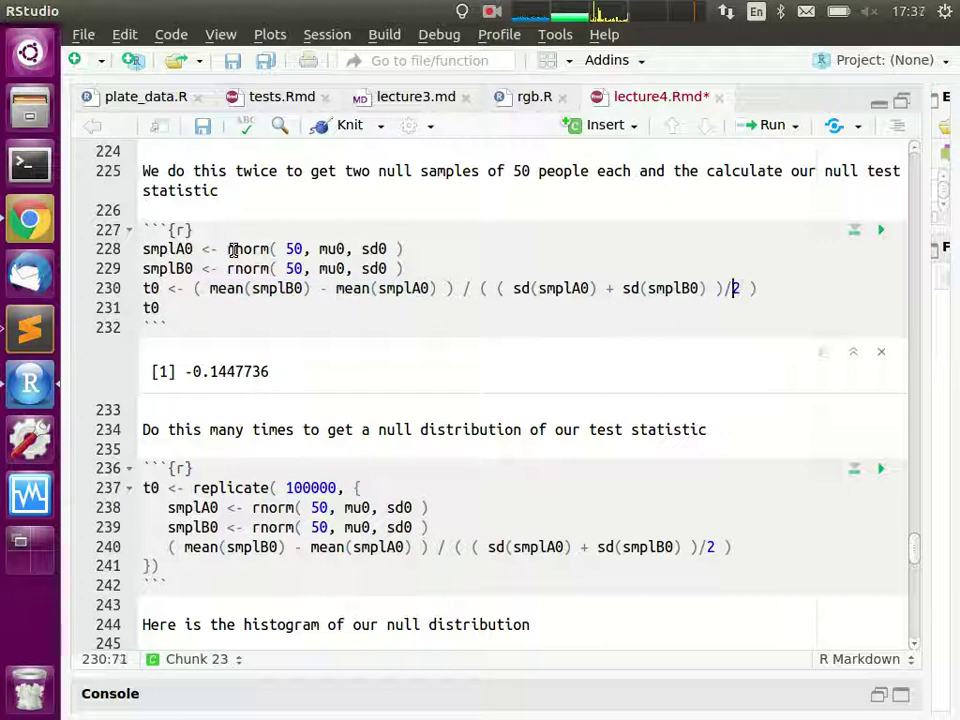
key("ctrl+Return")
key("ctrl+Return")
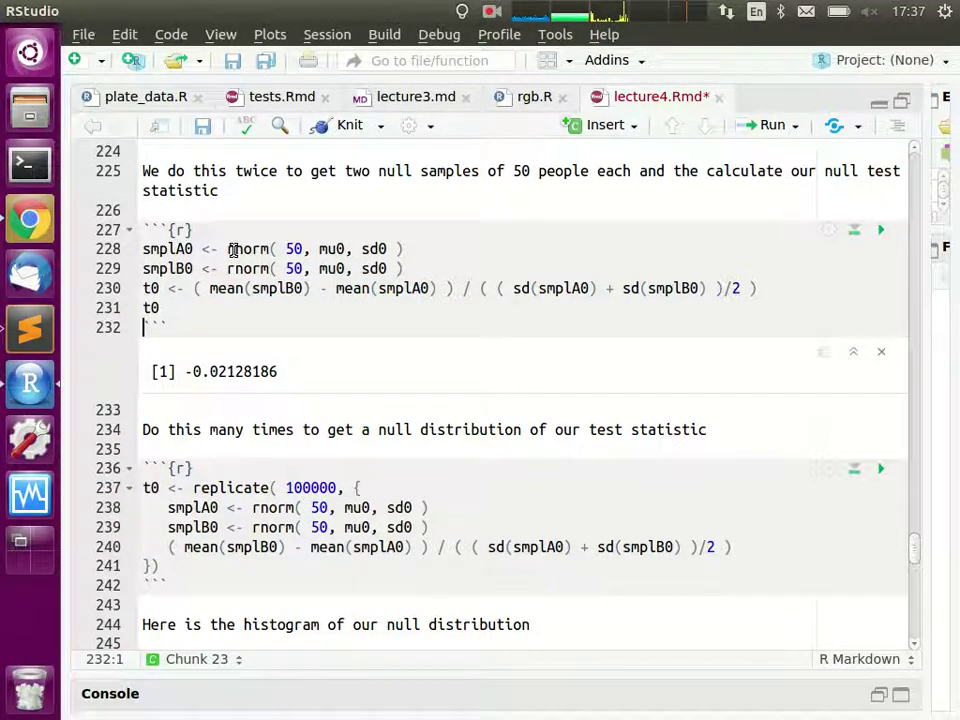
Step: Rerun the four null-sample lines repeatedly so t0 varies, ending at 0.2055103
key("shift+Up")
key("shift+Up")
key("shift+Up")
key("shift+Up")
key("ctrl+Return")
key("ctrl+Return")
key("ctrl+Return")
key("ctrl+Return")
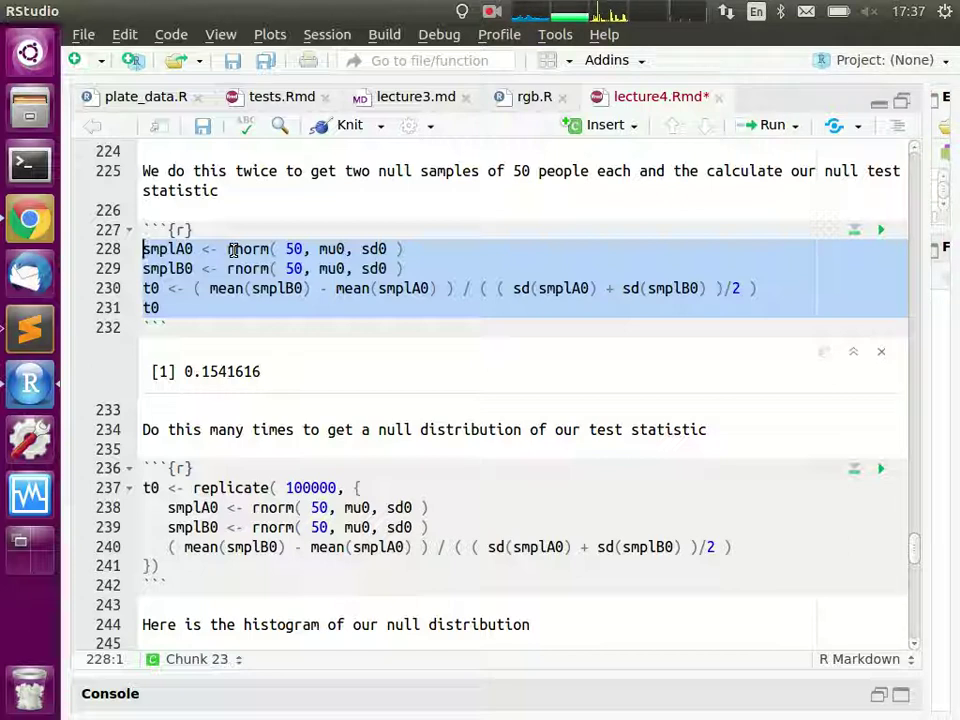
key("ctrl+Return")
key("ctrl+Return")
key("ctrl+Return")
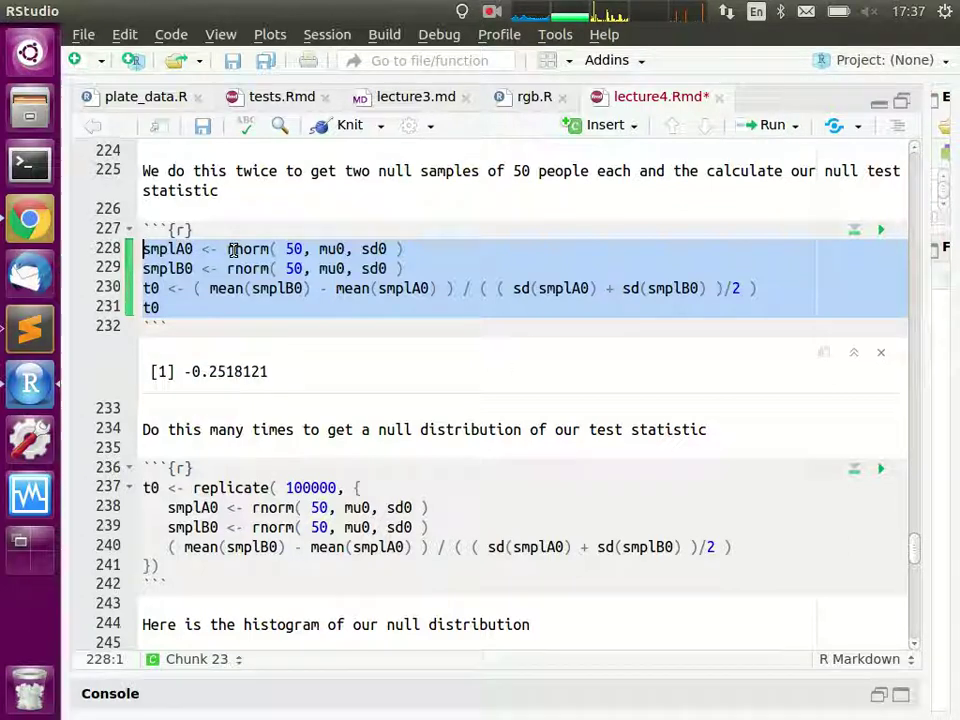
key("ctrl+Return")
key("ctrl+Return")
key("ctrl+Return")
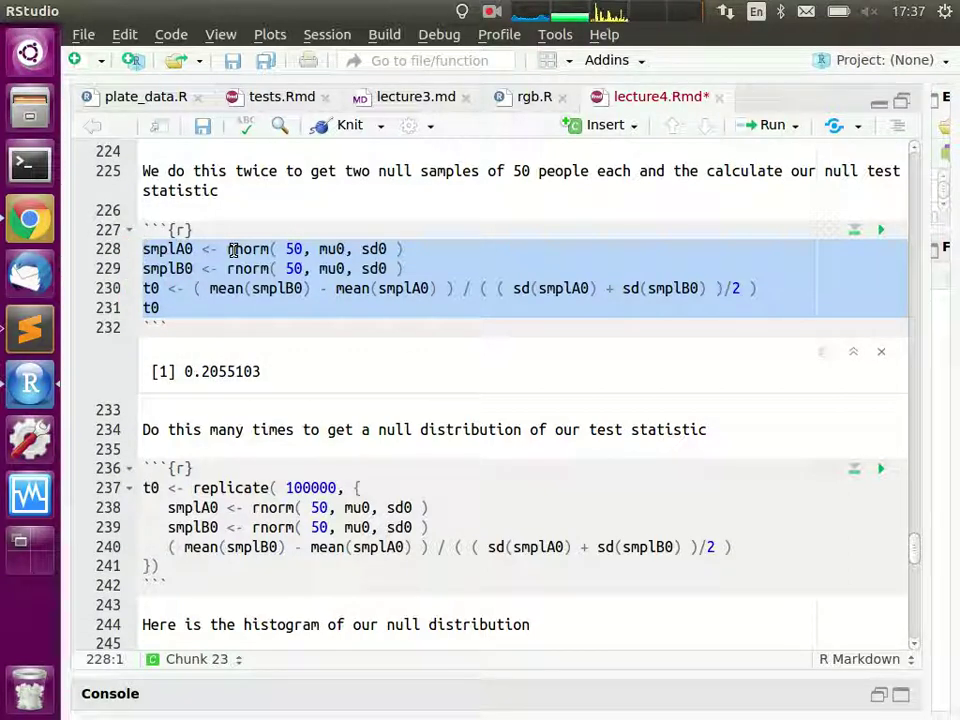
key("Down")
key("Down")
key("Down")
key("Down")
key("Down")
key("Down")
key("Down")
key("Down")
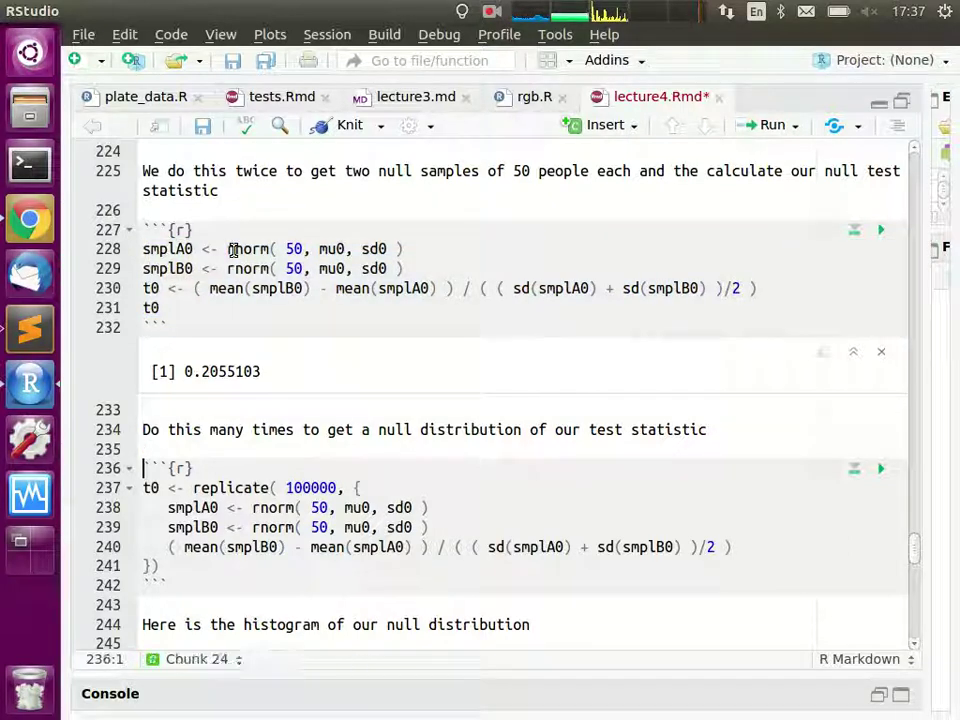
Step: Run the replicate code and draw hist( t0, breaks=100 ) of the null distribution
key("Down")
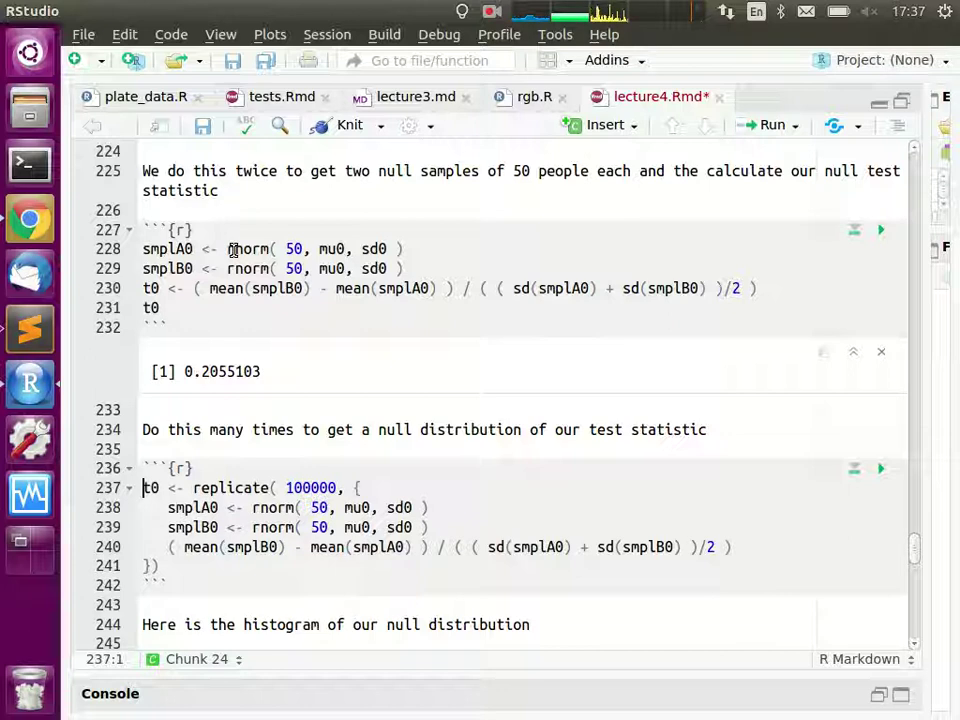
key("ctrl+Return")
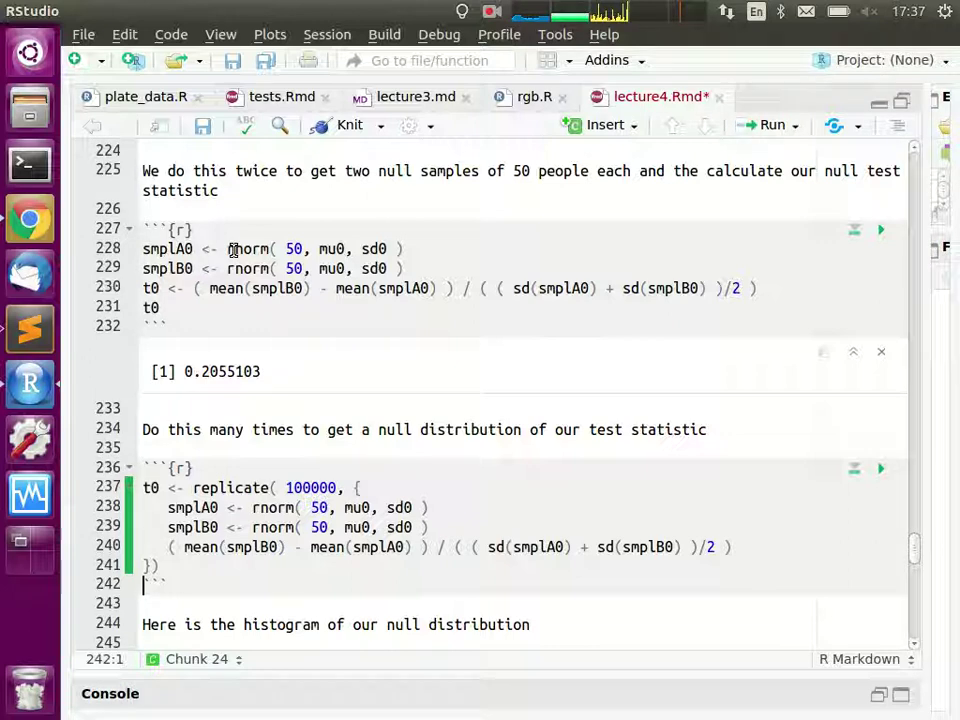
key("Down")
key("Down")
key("Down")
key("Down")
key("Down")
key("Down")
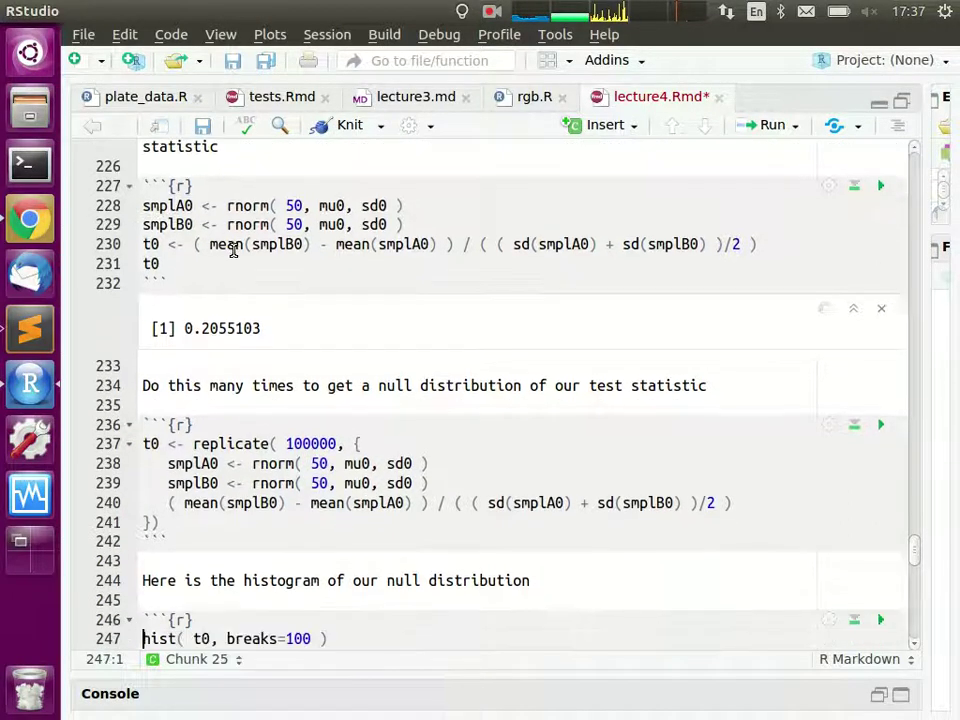
key("Up")
key("Up")
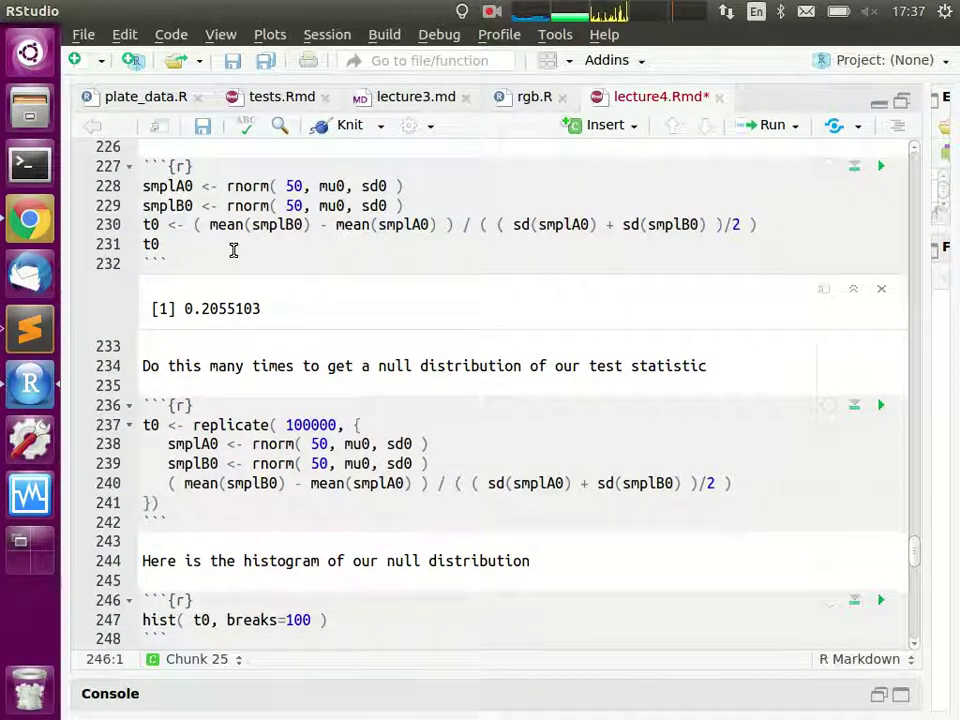
key("ctrl+Return")
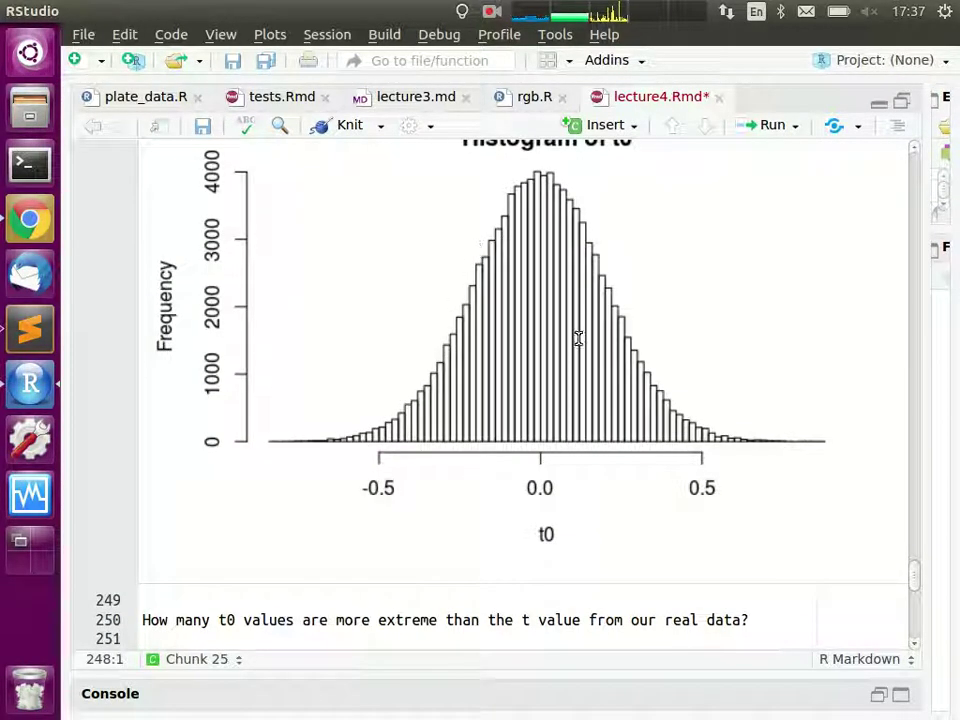
Step: Add abline( v=t, col="green") below the hist call and rerun the chunk
scroll(700, 500, "up", 5)
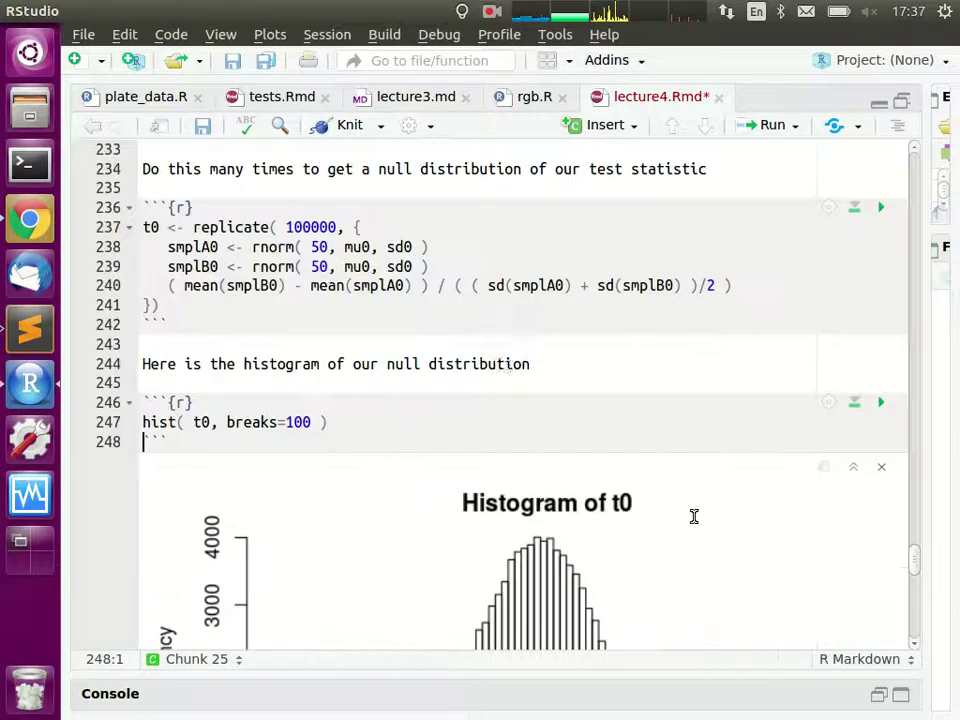
left_click(489, 421)
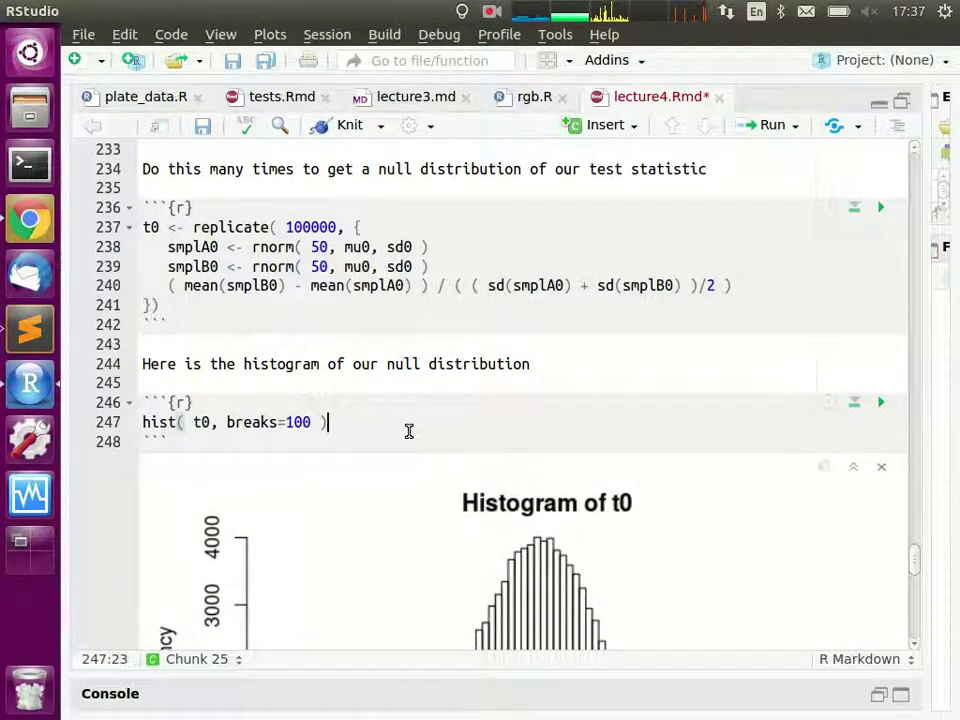
key("Return")
type("abline")
type("( v")
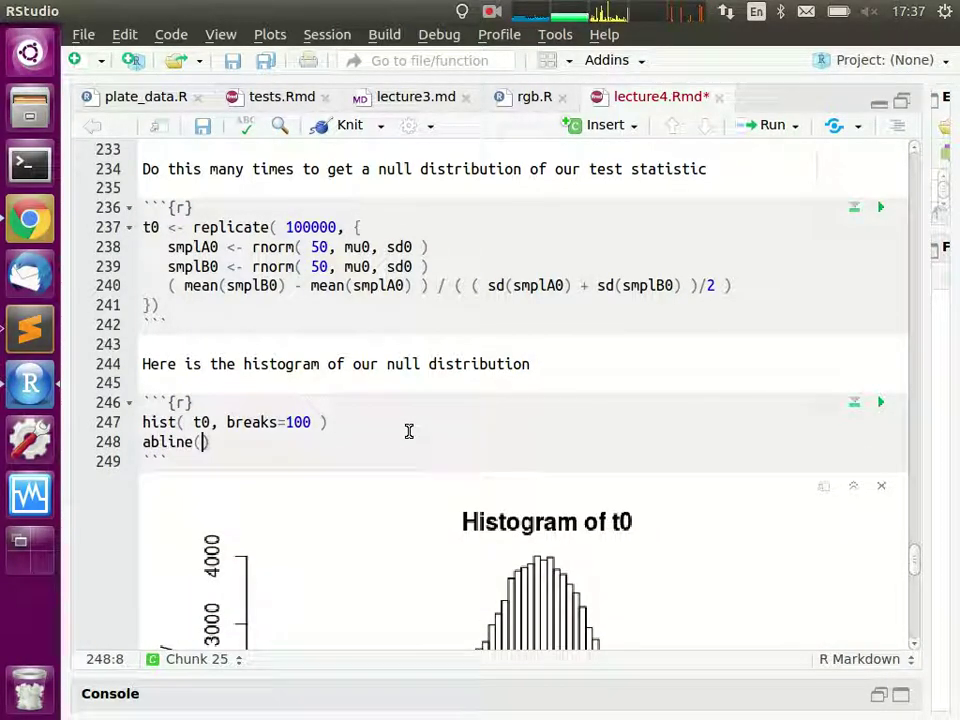
type("=t")
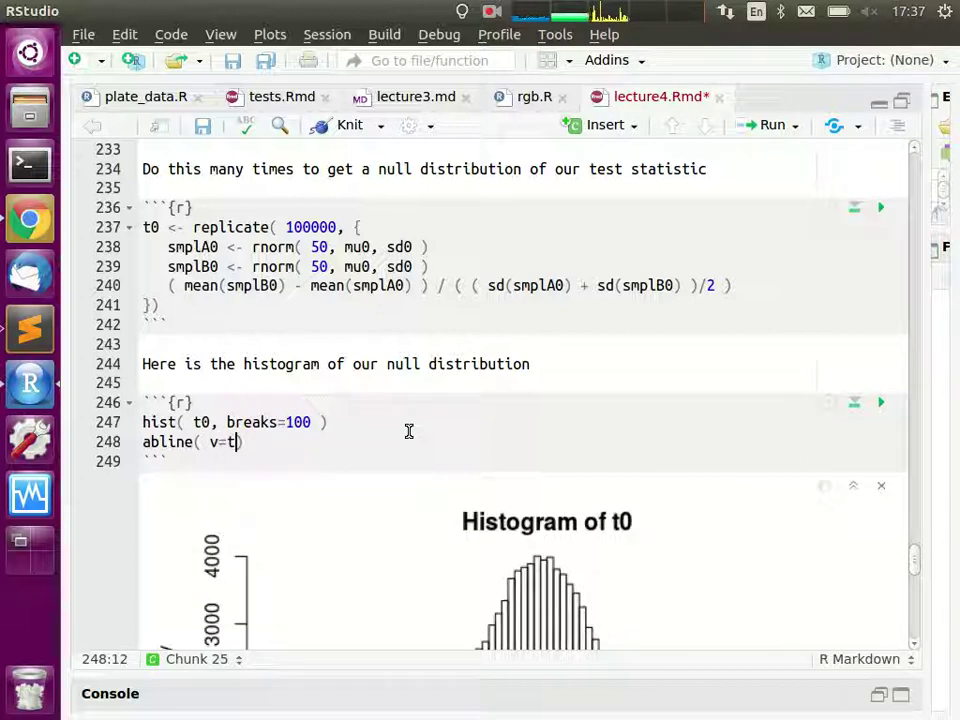
key("Right")
key("Right")
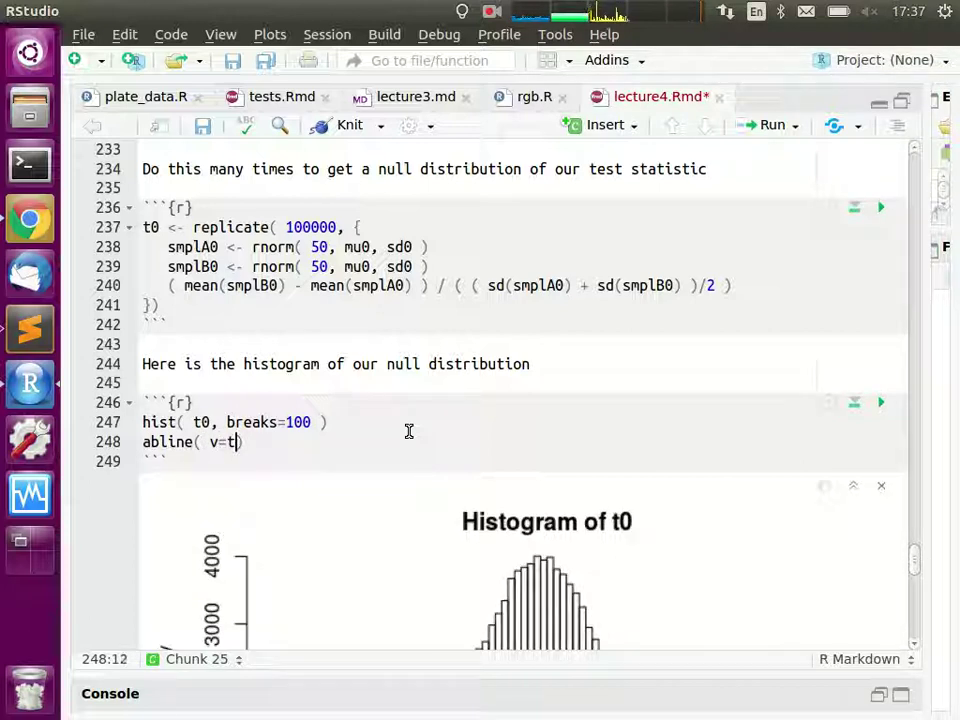
type(", col=\"green")
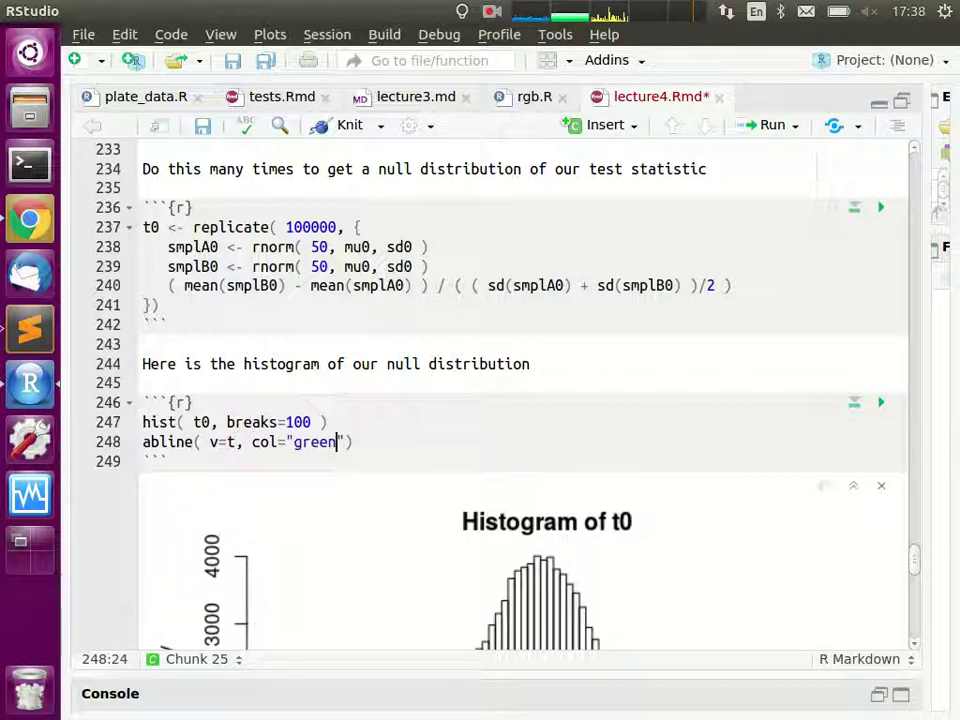
left_click(881, 403)
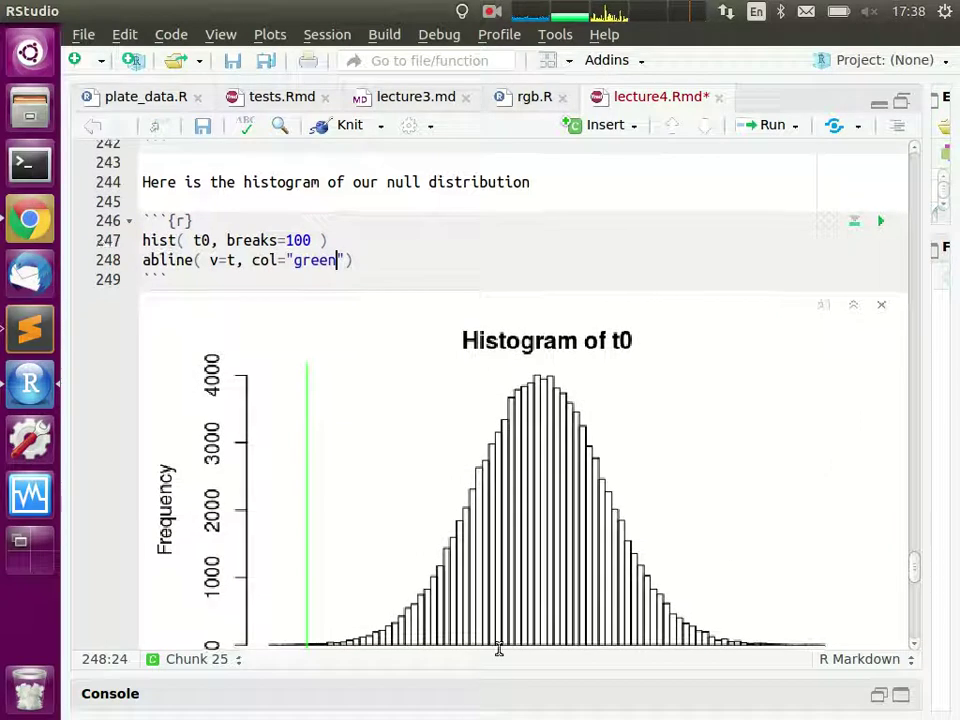
scroll(358, 553, "down", 3)
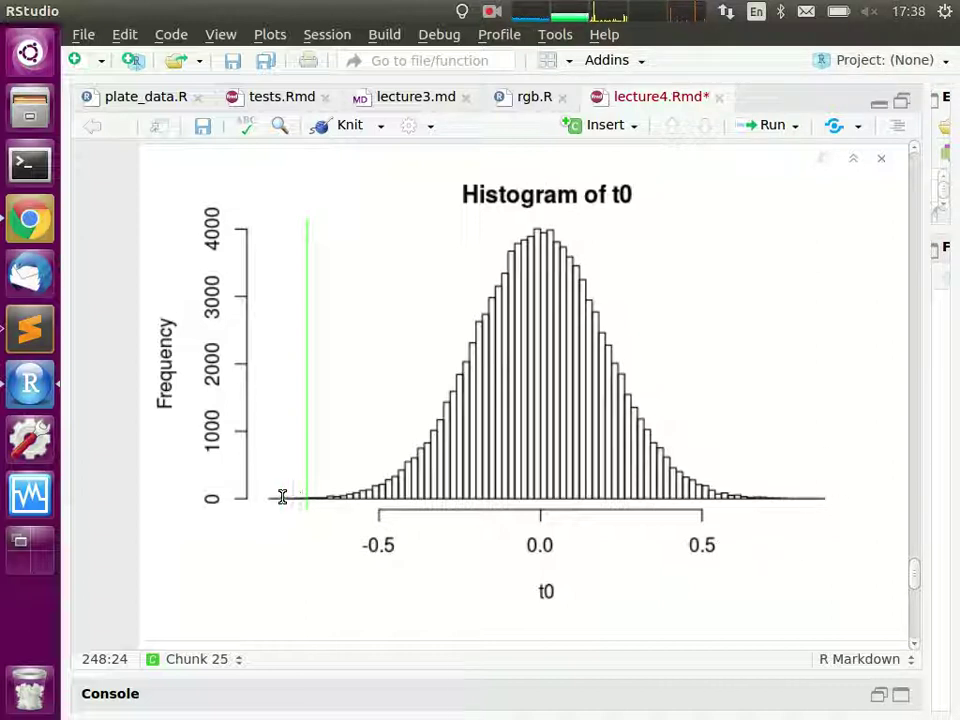
scroll(283, 489, "up", 4)
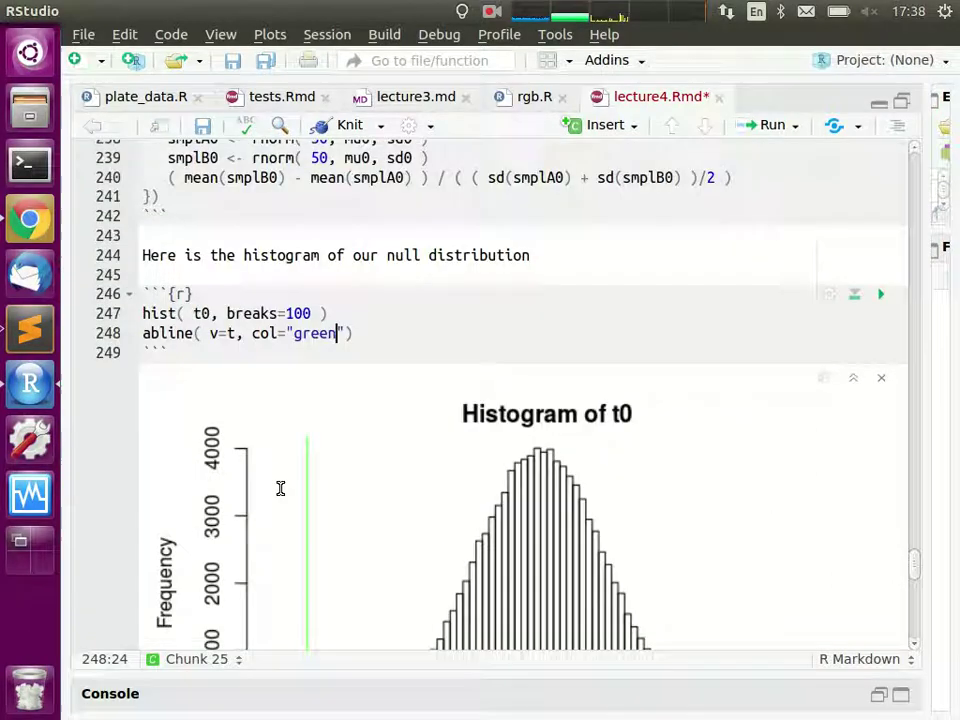
key("Home")
Step: Duplicate the green abline line and add lty="dashed" to the copy
key("ctrl+Return")
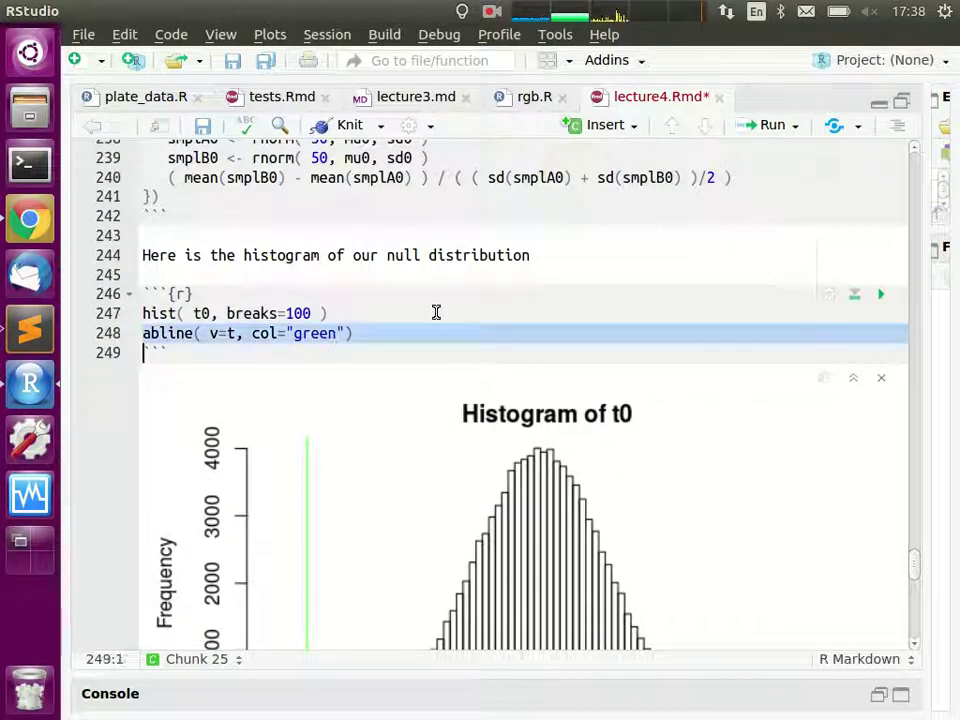
type("abline( v=t, col=\"green\")")
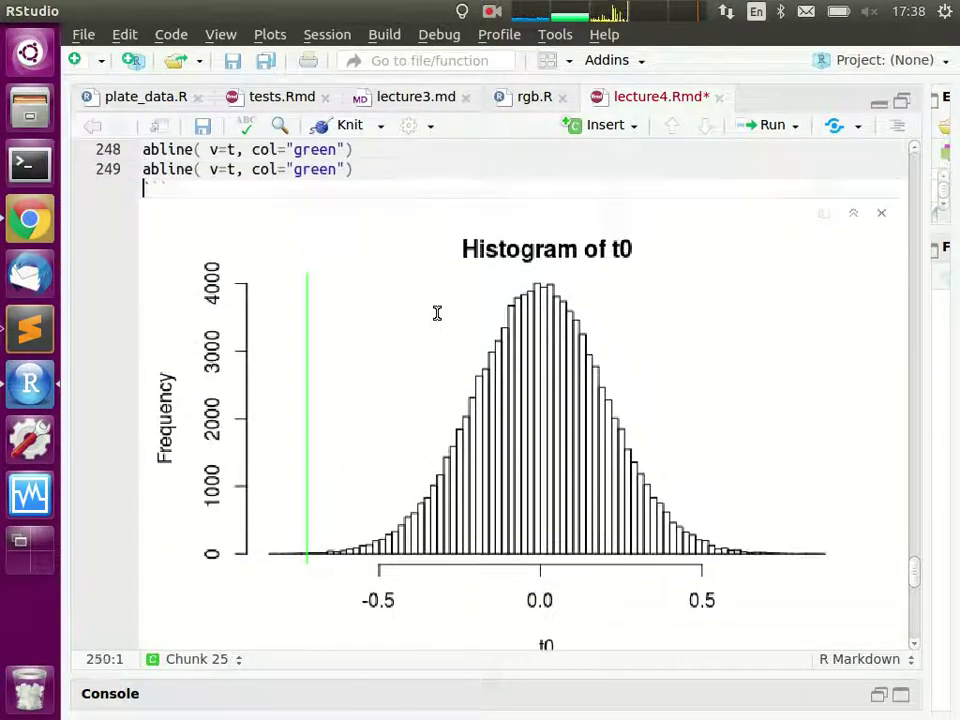
key("Up")
key("End")
key("Left")
key("Left")
key("Left")
key("Left")
key("Left")
key("Left")
key("Left")
key("Right")
key("End")
key("Left")
type(", lty=\"dsa")
key("BackSpace")
key("BackSpace")
type("ashed")
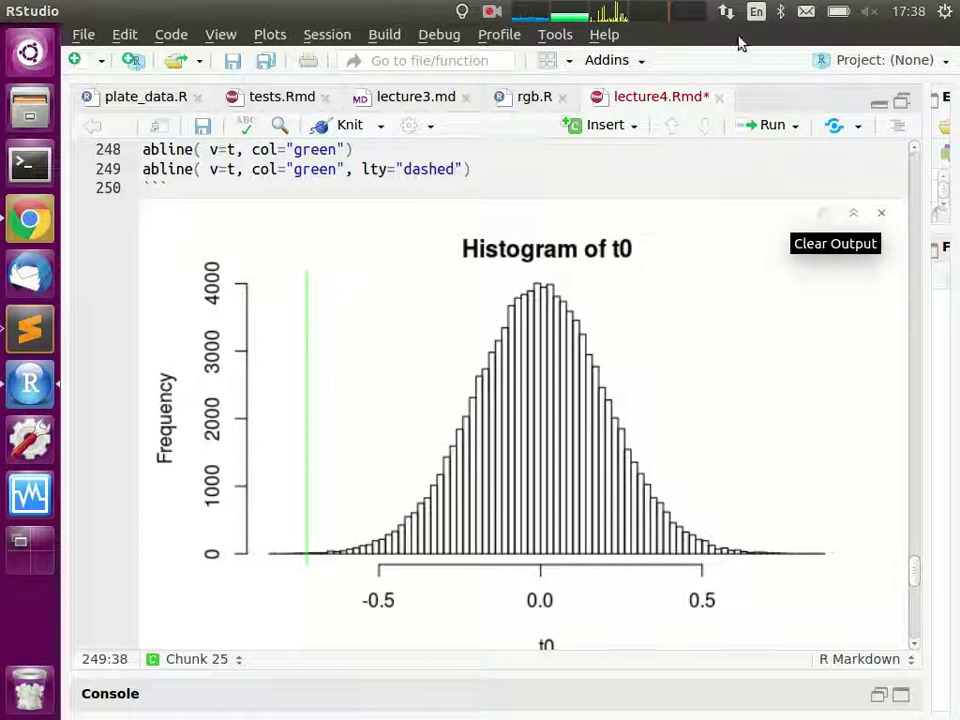
Step: Change the copy's v=t to v=-t and rerun the chunk to redraw the histogram
scroll(816, 253, "up", 2)
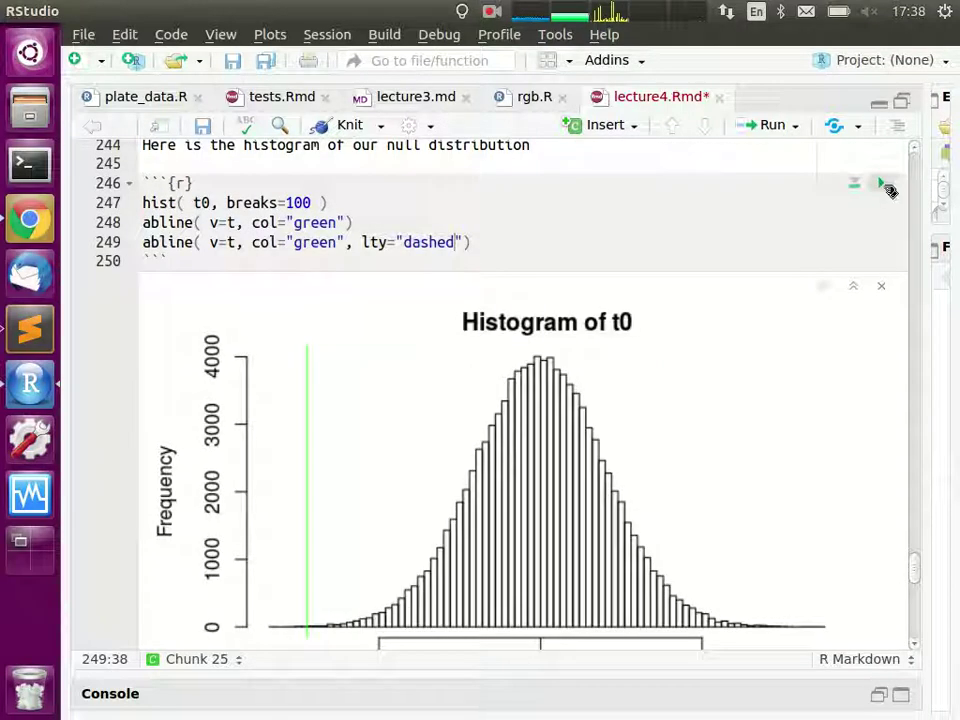
scroll(886, 183, "up", 1)
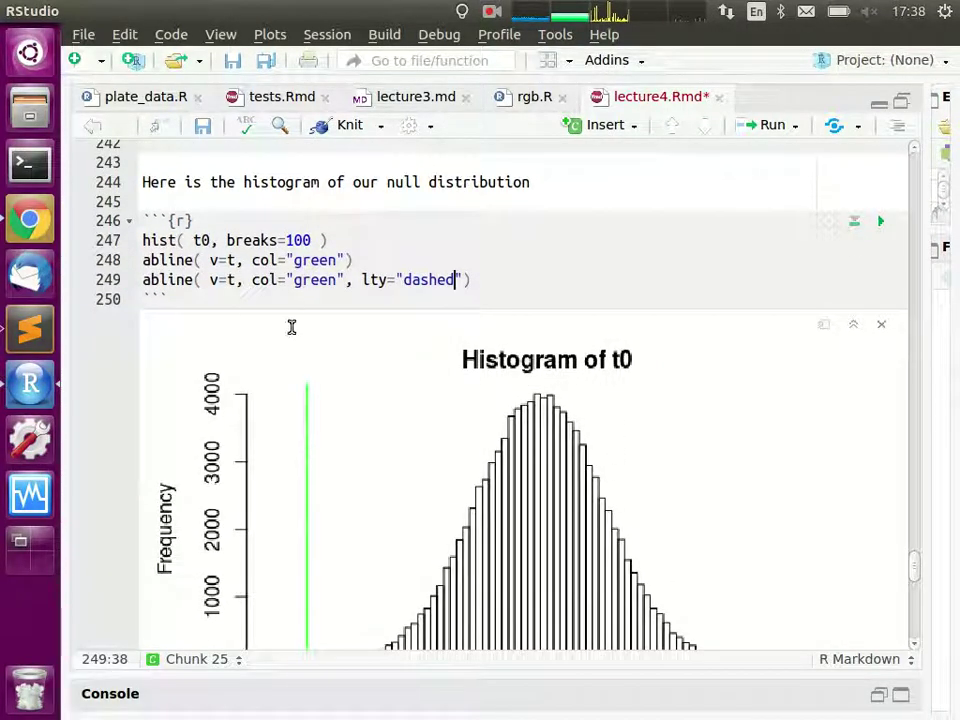
left_click(229, 281)
type("-")
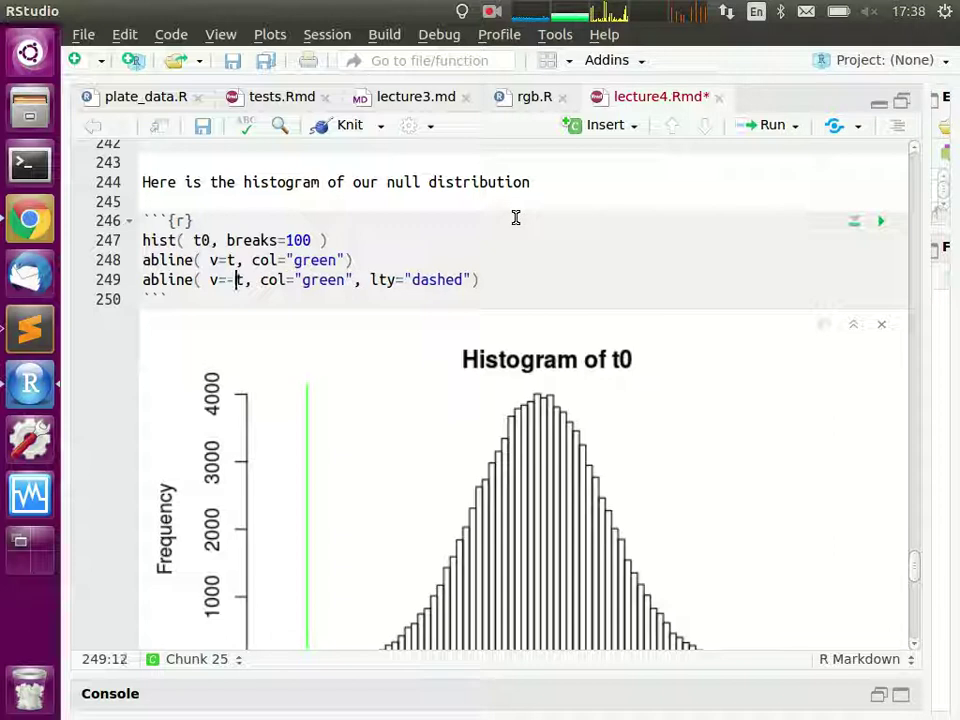
key("ctrl+shift+Return")
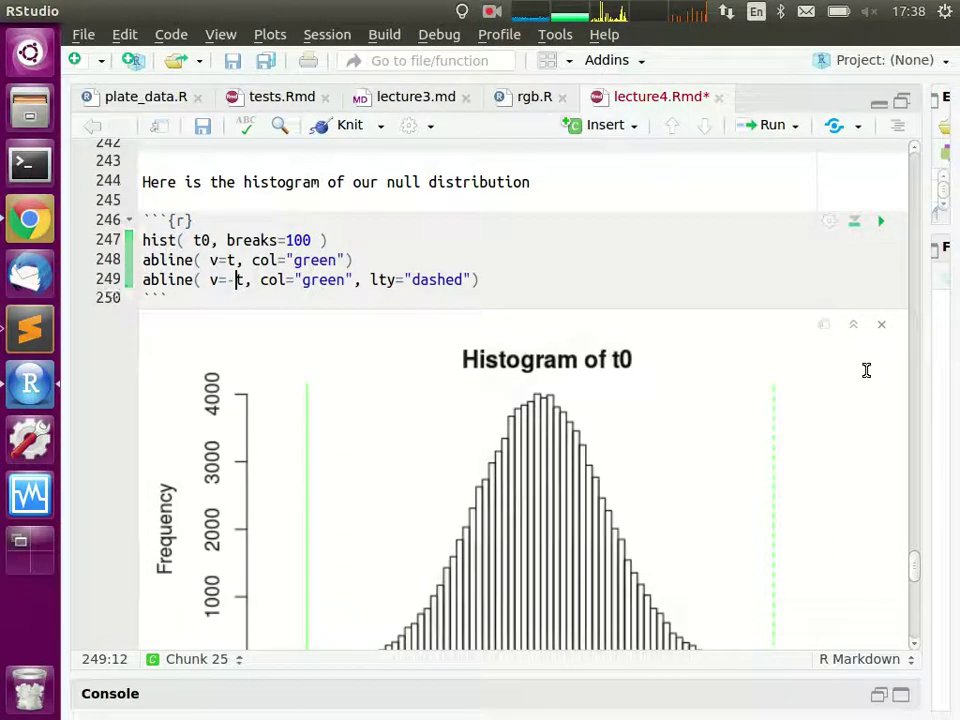
scroll(658, 578, "down", 4)
scroll(566, 538, "up", 2)
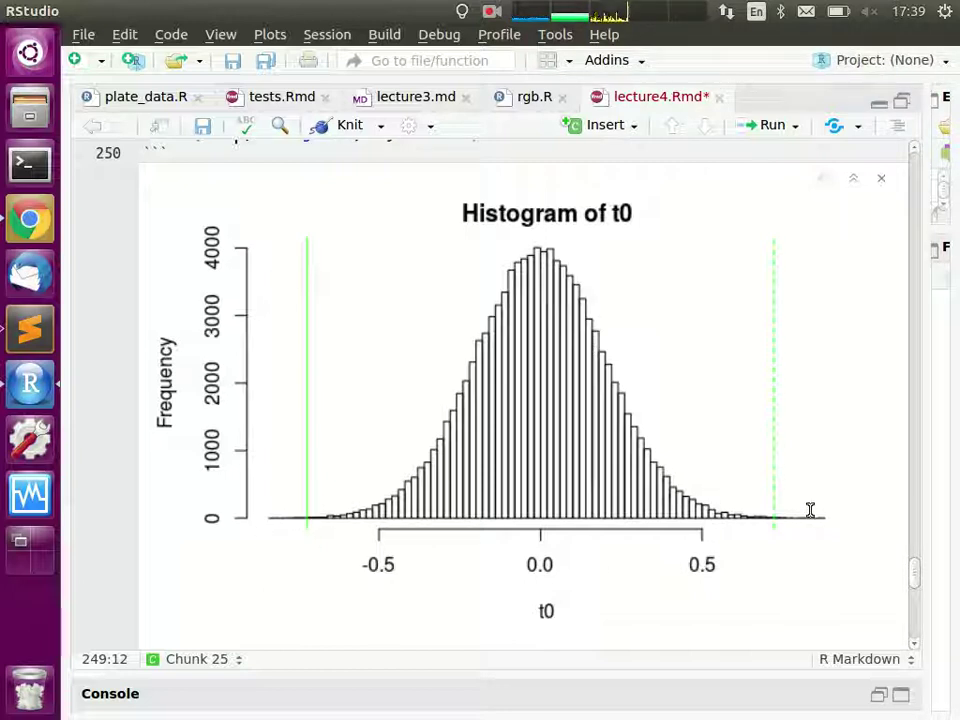
scroll(812, 508, "down", 5)
Step: Point out the abs() call in the extreme-count comparison line
left_click(248, 460)
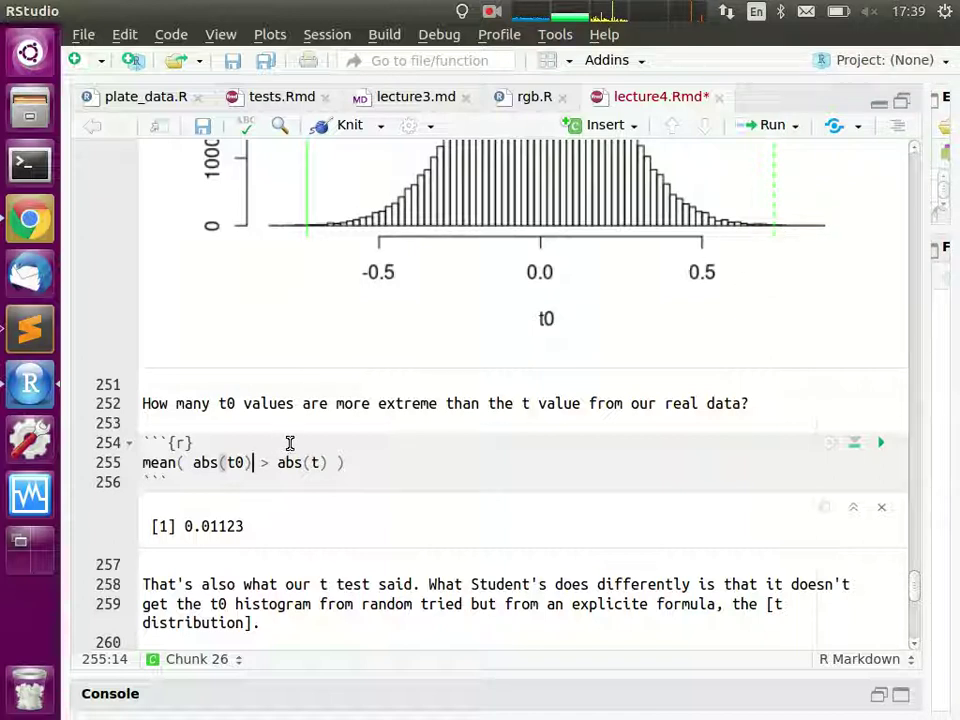
left_click(203, 462)
left_click(199, 461)
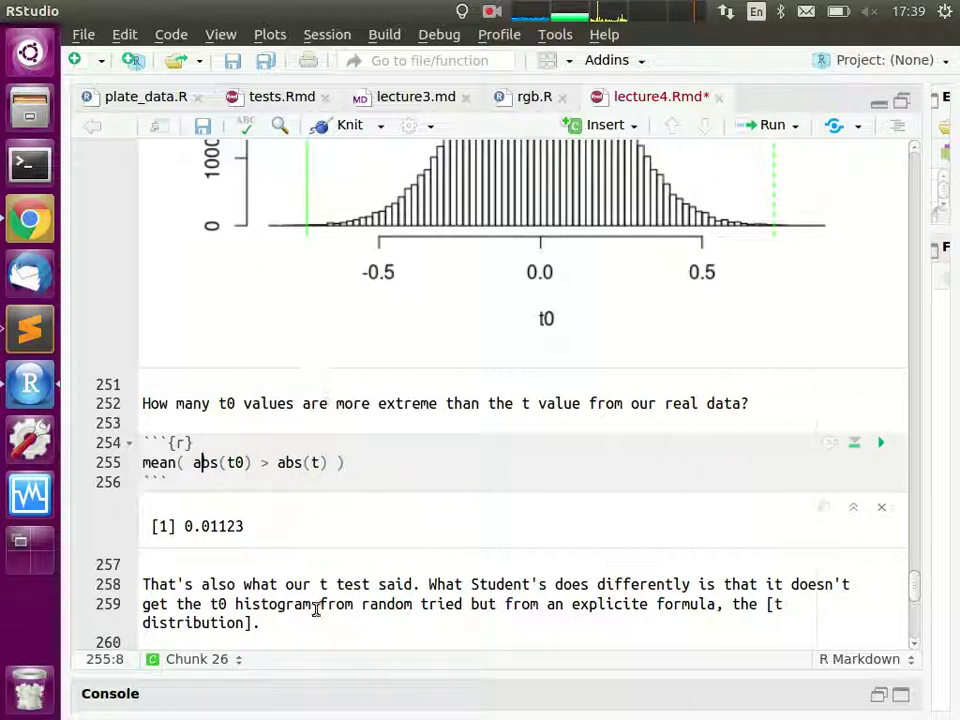
Step: Run abs(3) and abs(-3) in the Console, both returning 3
left_click(335, 702)
type("abs(3")
key("Return")
key("Up")
key("Left")
key("Left")
type("-")
key("Return")
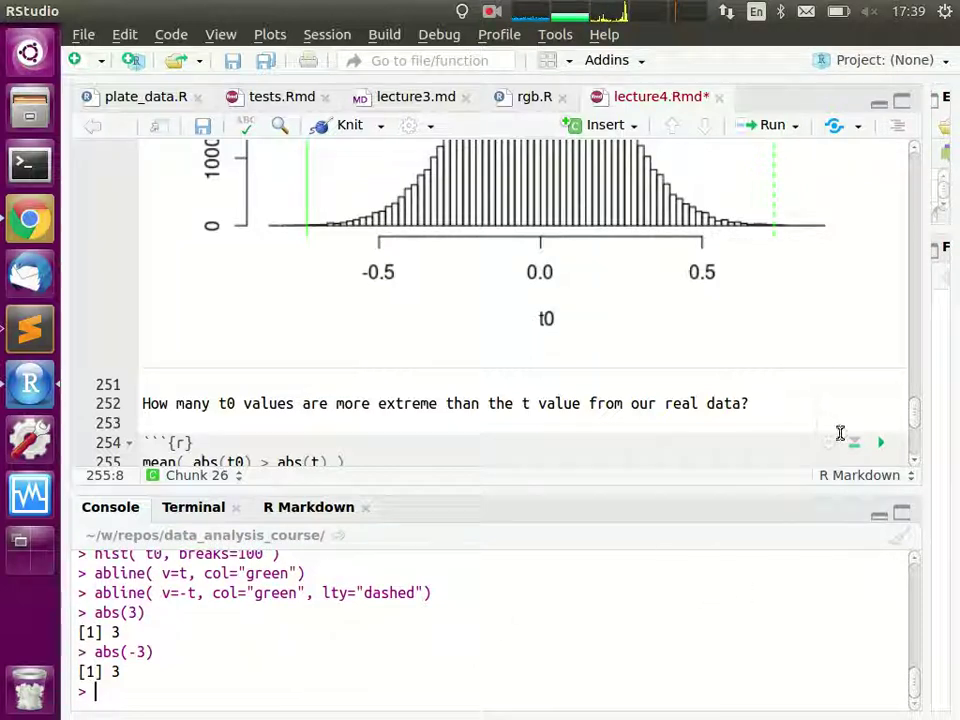
Step: Replace mean with table on line 255 and run it: 99951 FALSE, 49 TRUE
scroll(722, 378, "up", 3)
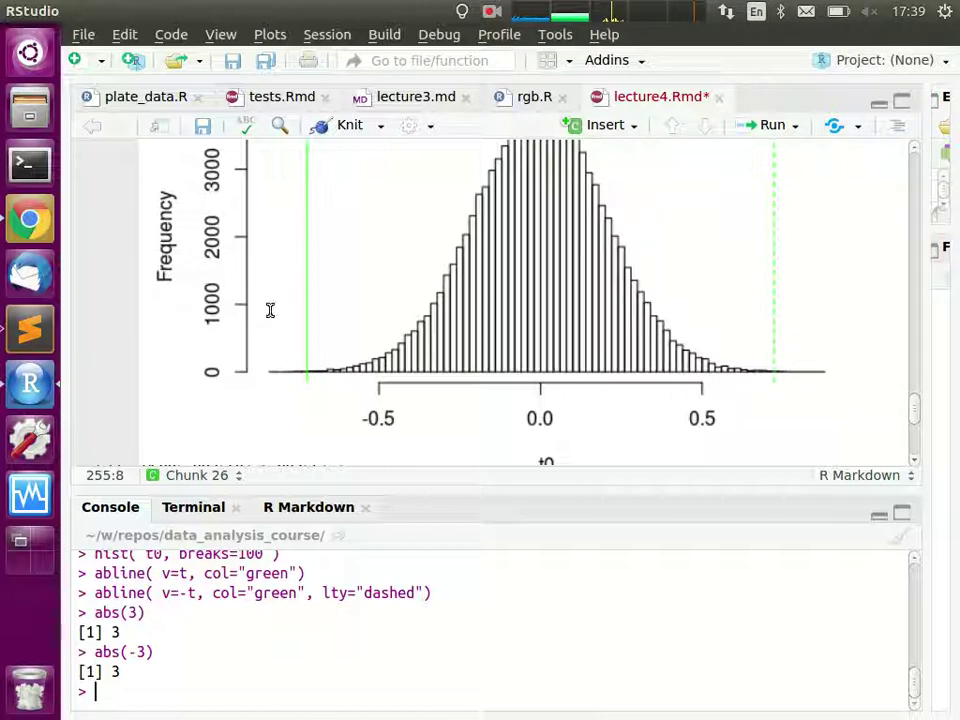
scroll(528, 403, "up", 2)
scroll(518, 420, "down", 5)
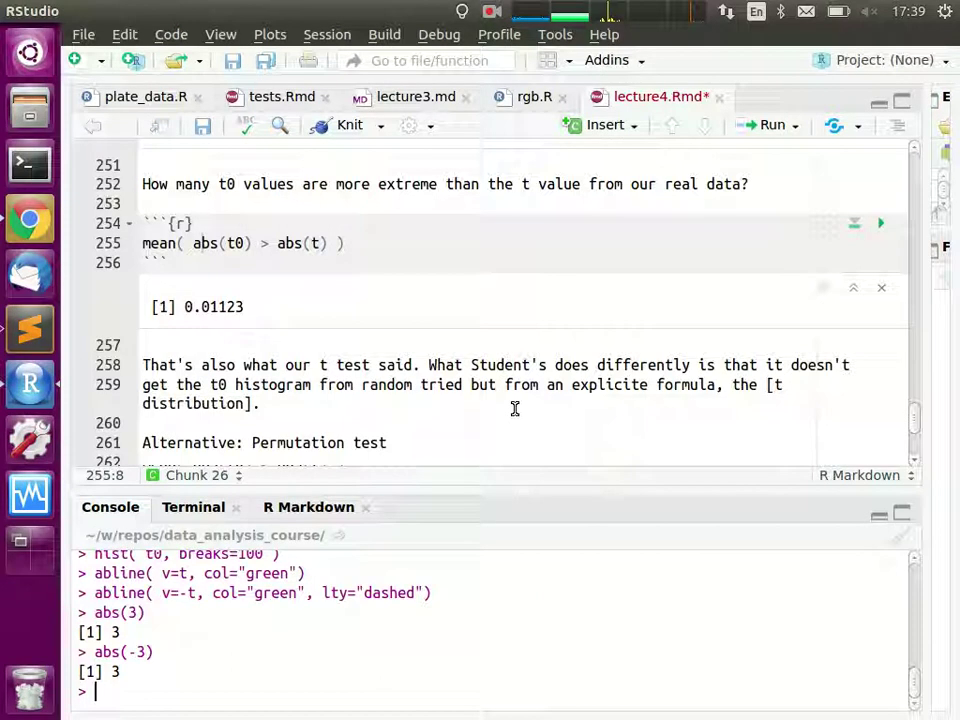
left_click(146, 312)
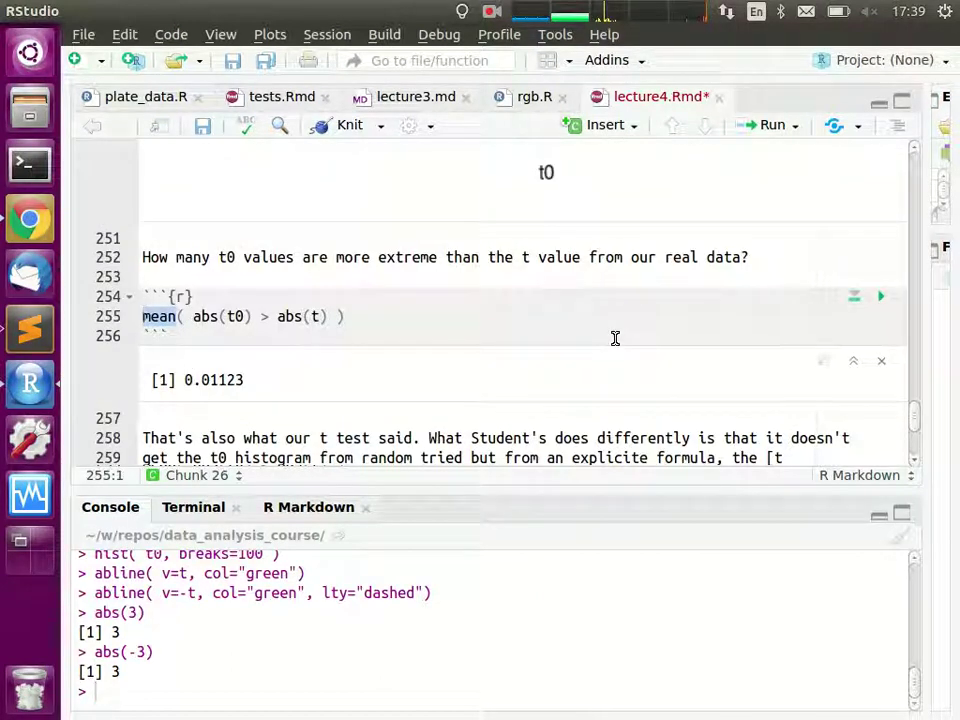
type("table")
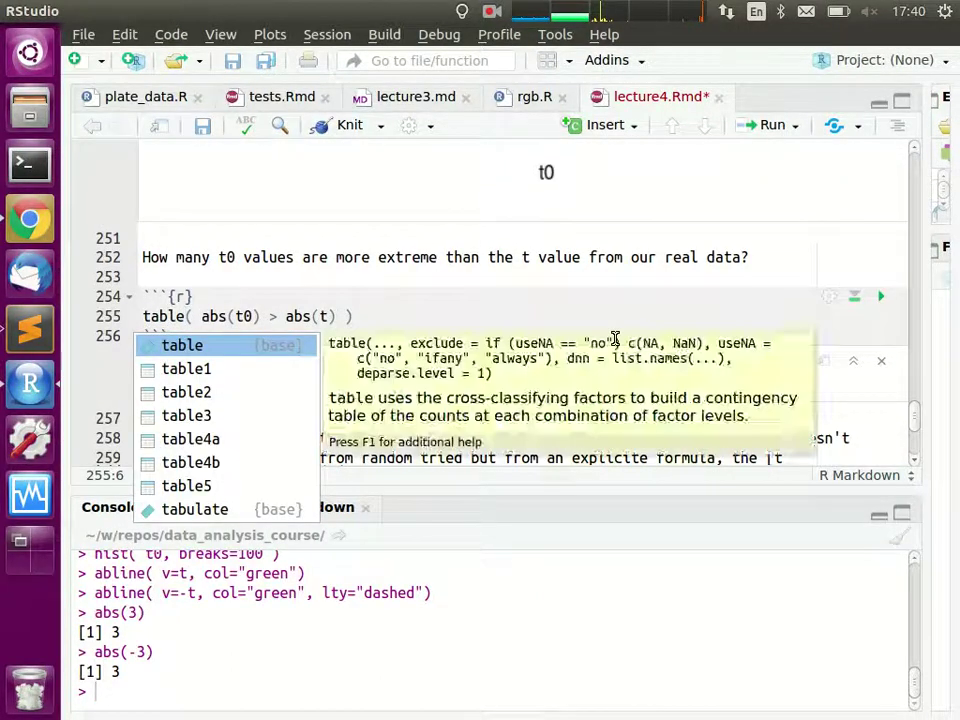
key("Escape")
key("ctrl+Return")
Step: Duplicate that line as mean( abs(t0) > abs(t) ) and run it, giving 0.00049
key("Up")
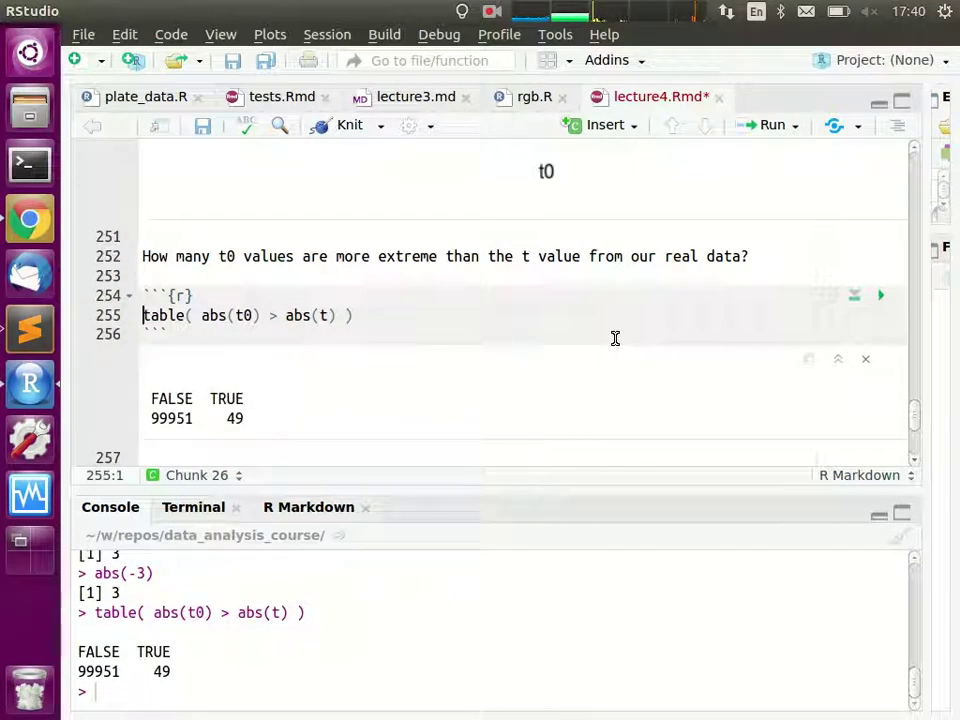
key("shift+Down")
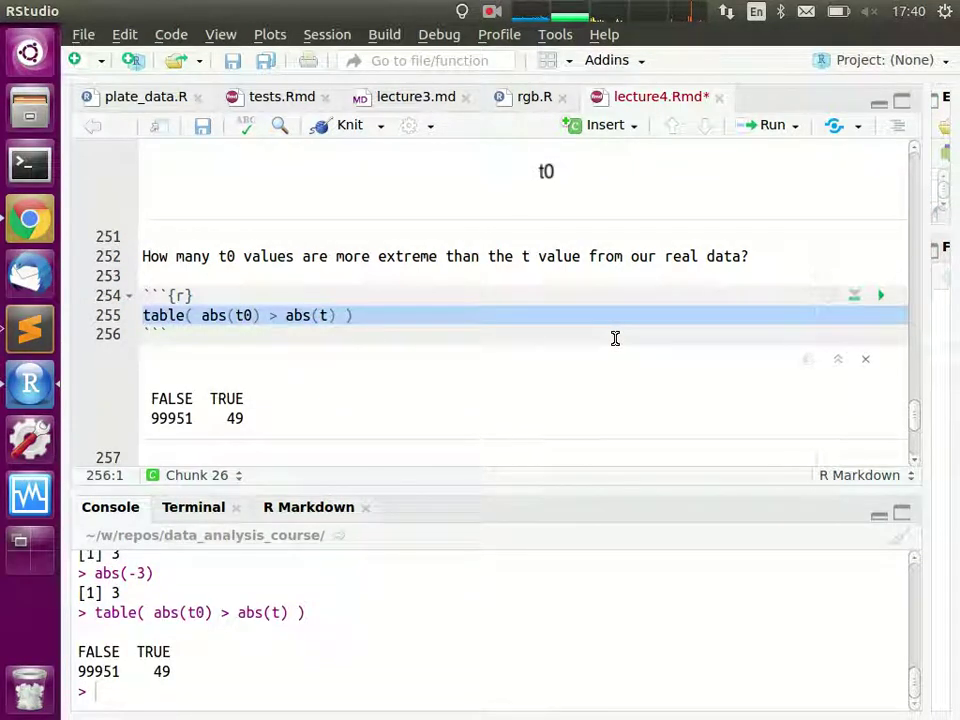
key("ctrl+c")
key("ctrl+v")
key("ctrl+v")
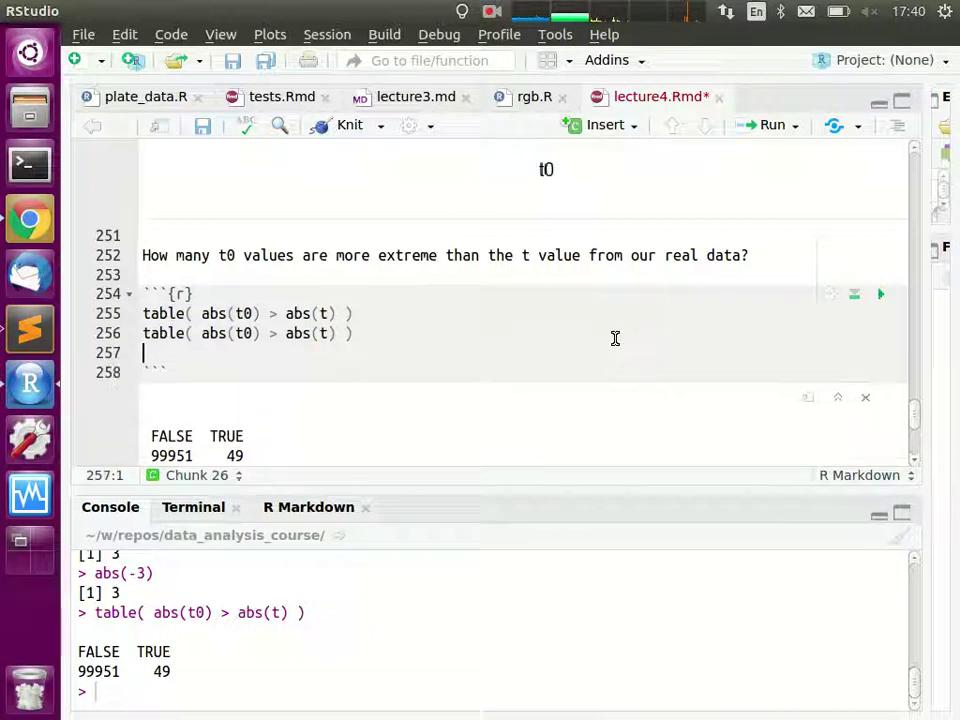
key("BackSpace")
key("Home")
key("ctrl+shift+Right")
type("mean")
key("ctrl+Return")
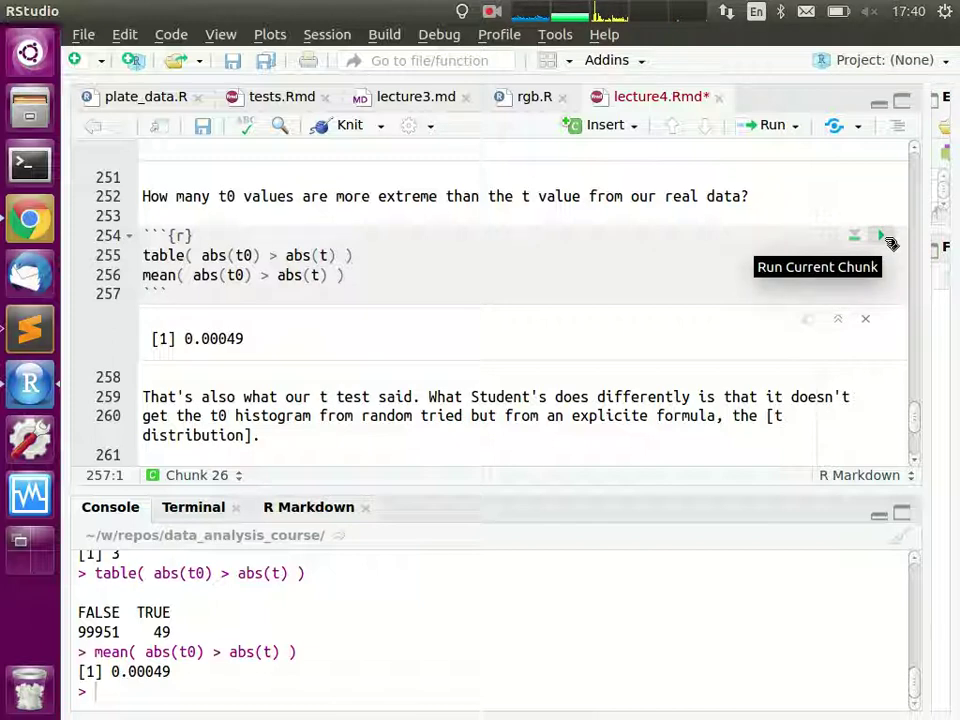
scroll(694, 396, "up", 1)
scroll(694, 396, "up", 8)
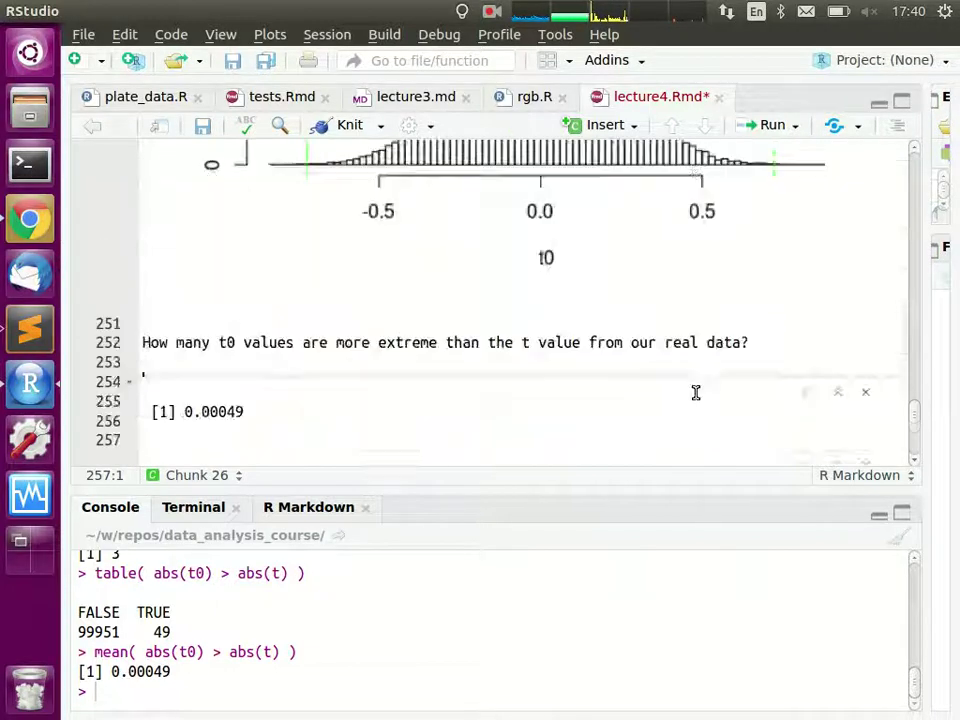
scroll(342, 346, "up", 10)
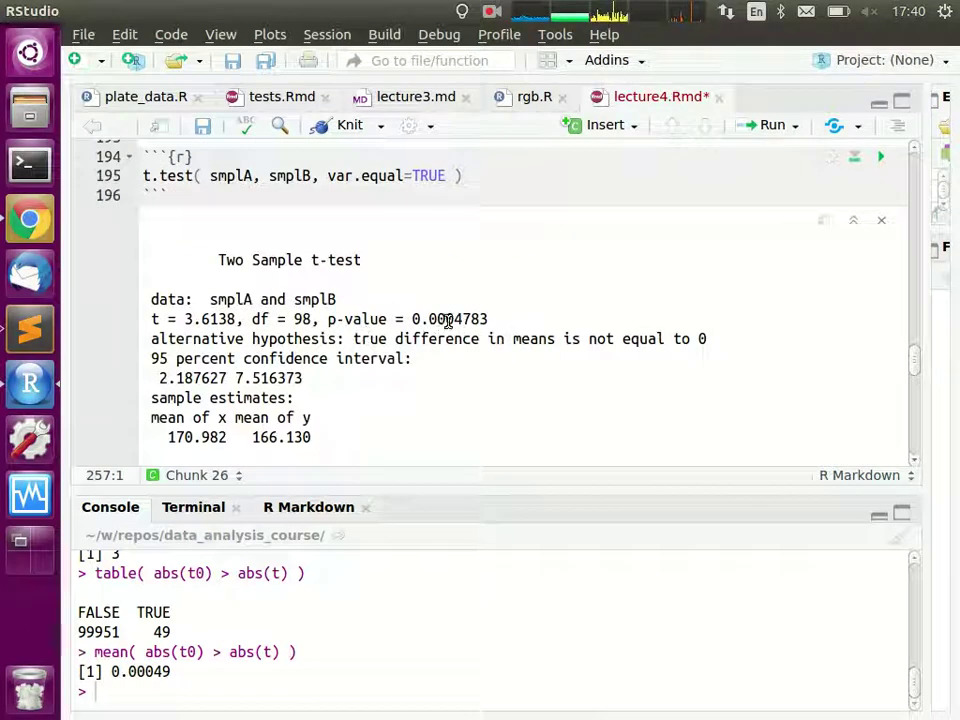
scroll(478, 310, "down", 5)
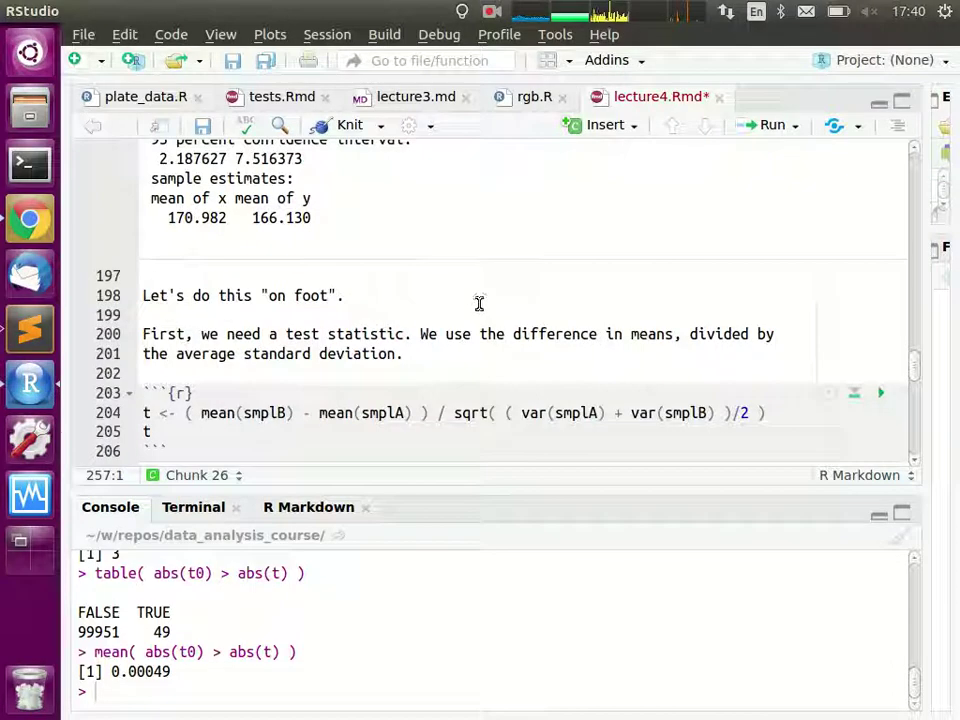
scroll(470, 306, "up", 3)
scroll(461, 312, "up", 6)
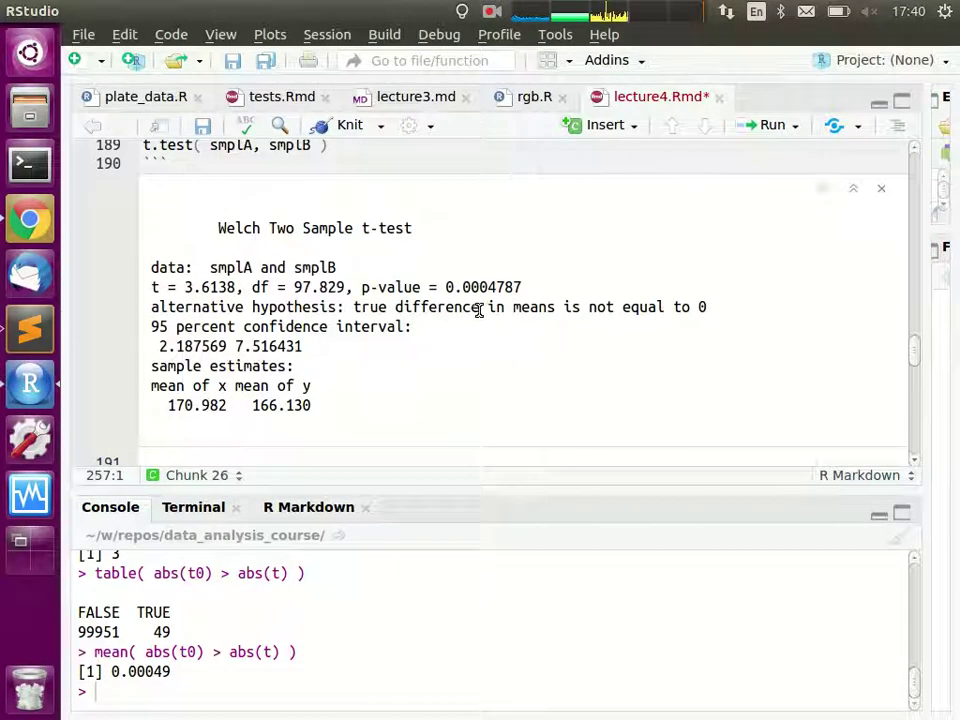
scroll(485, 312, "down", 6)
scroll(492, 310, "down", 5)
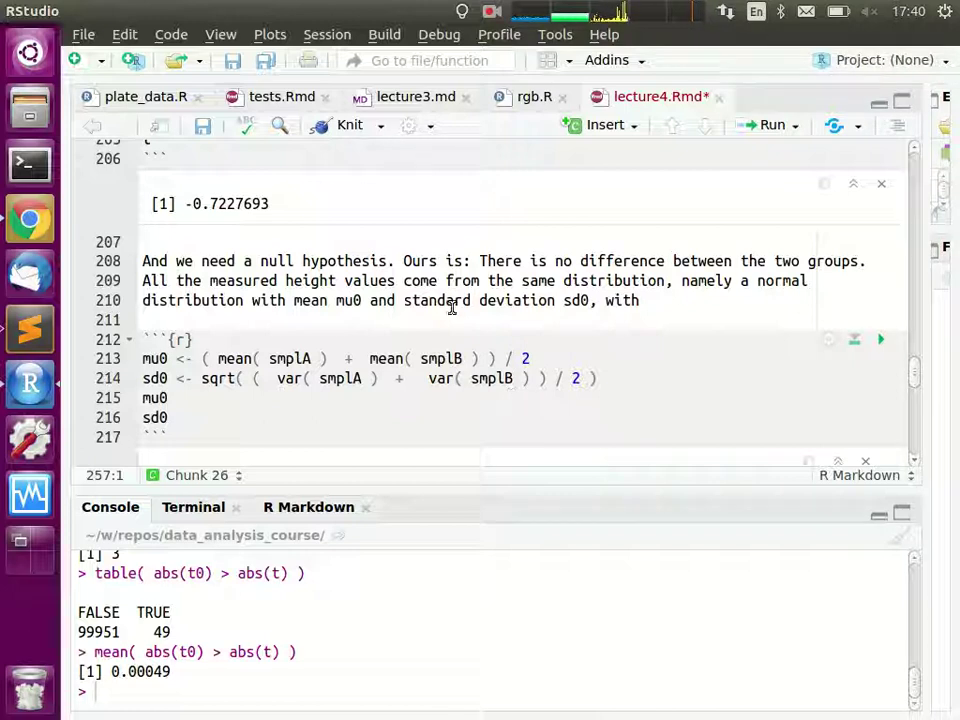
scroll(439, 358, "down", 5)
scroll(445, 332, "down", 10)
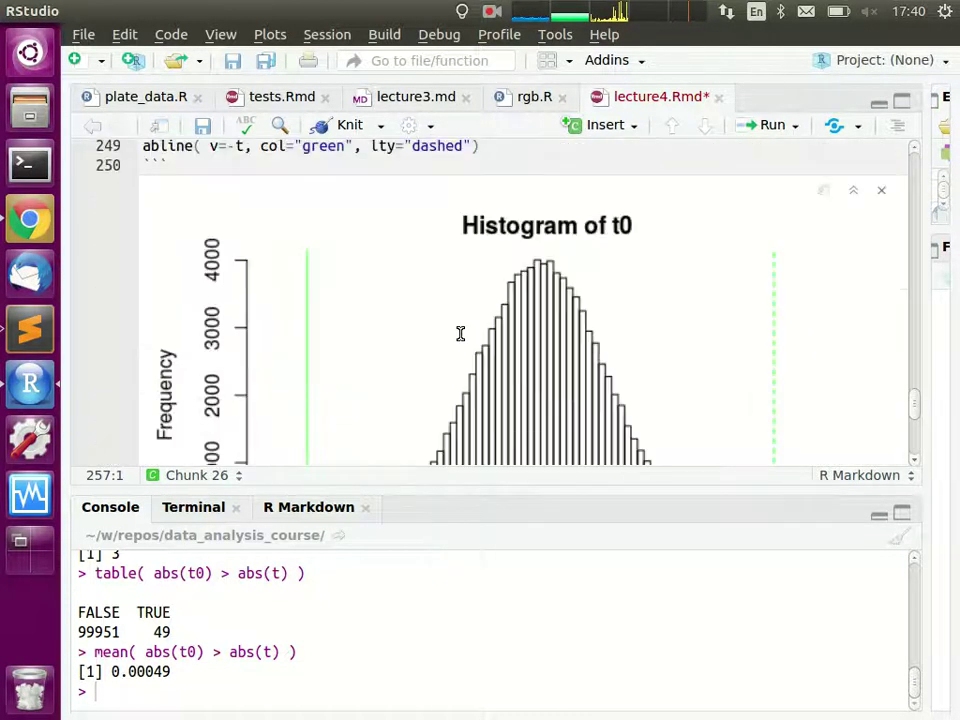
scroll(440, 360, "down", 5)
scroll(428, 360, "down", 3)
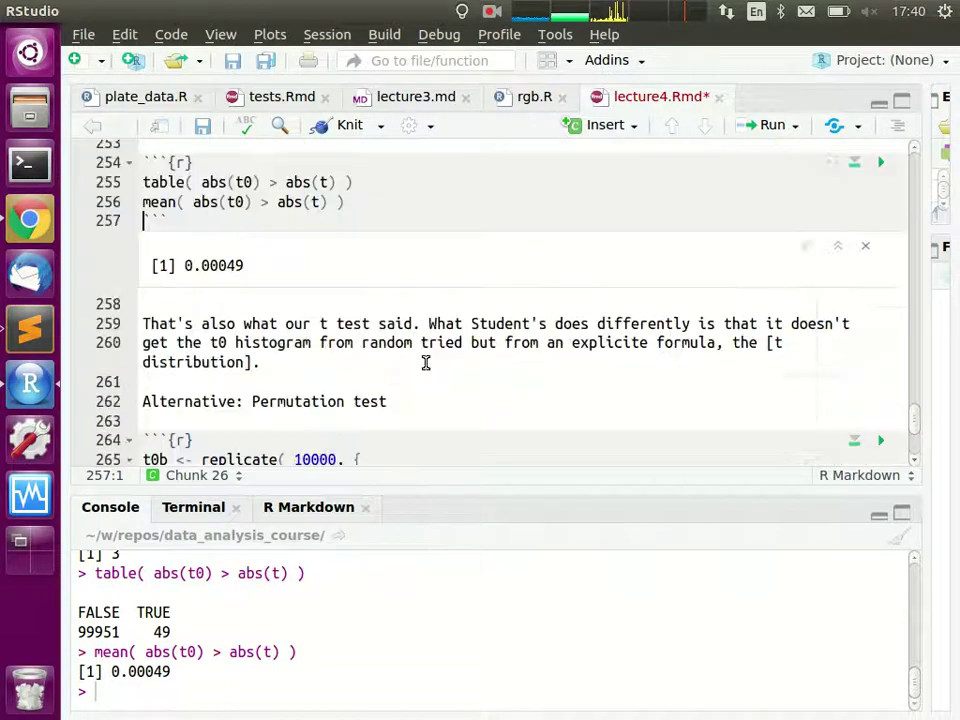
scroll(422, 348, "down", 6)
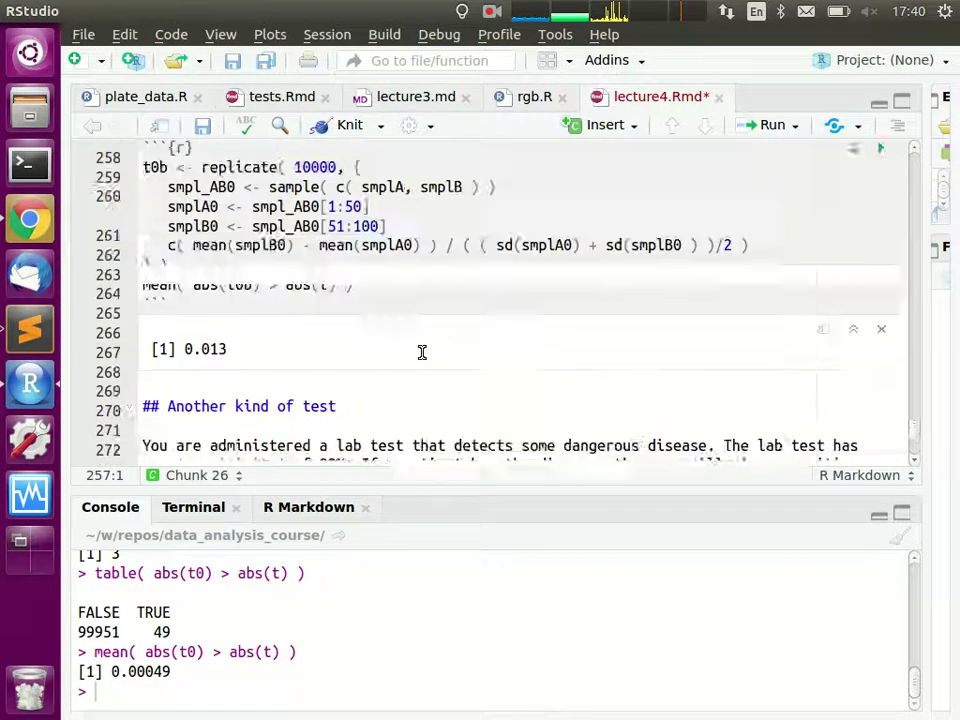
scroll(430, 376, "up", 6)
scroll(435, 372, "up", 3)
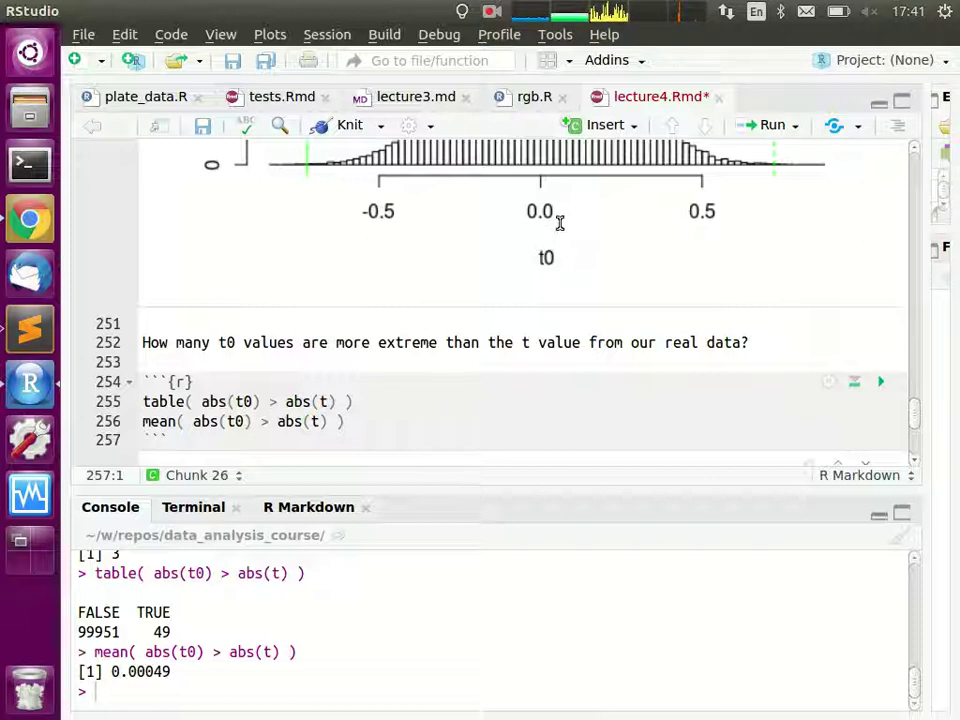
scroll(530, 262, "up", 3)
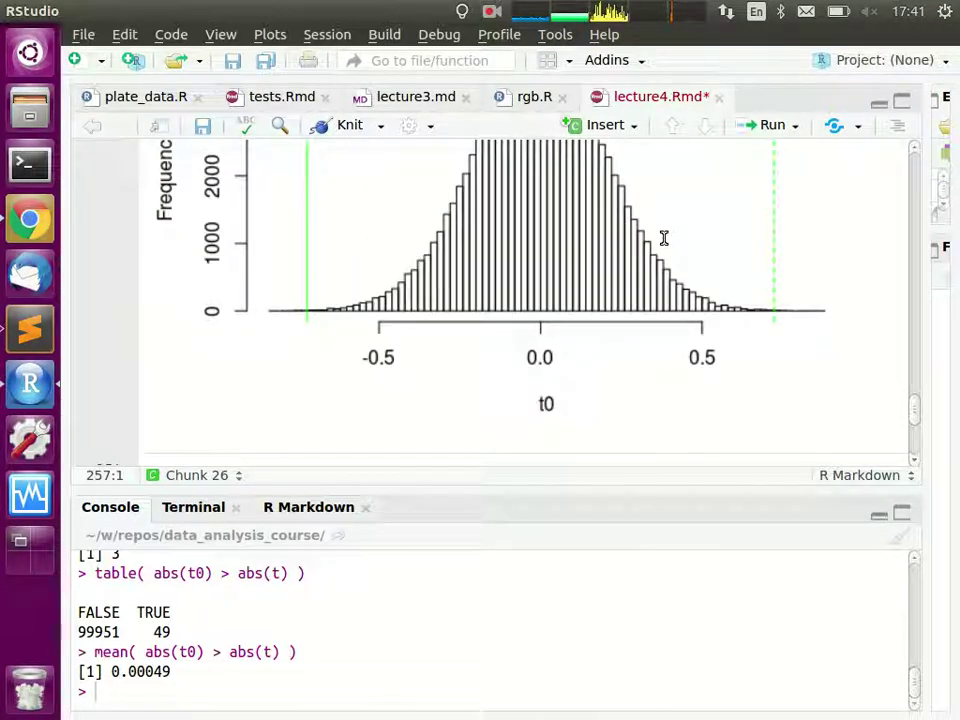
scroll(650, 265, "up", 3)
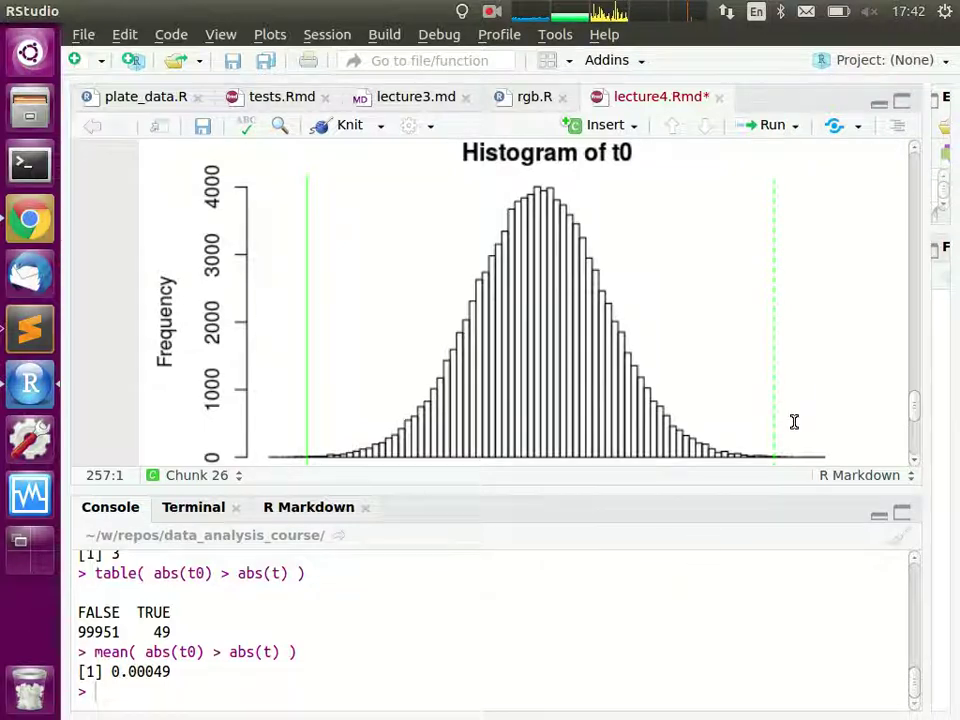
scroll(799, 392, "down", 5)
scroll(770, 430, "down", 10)
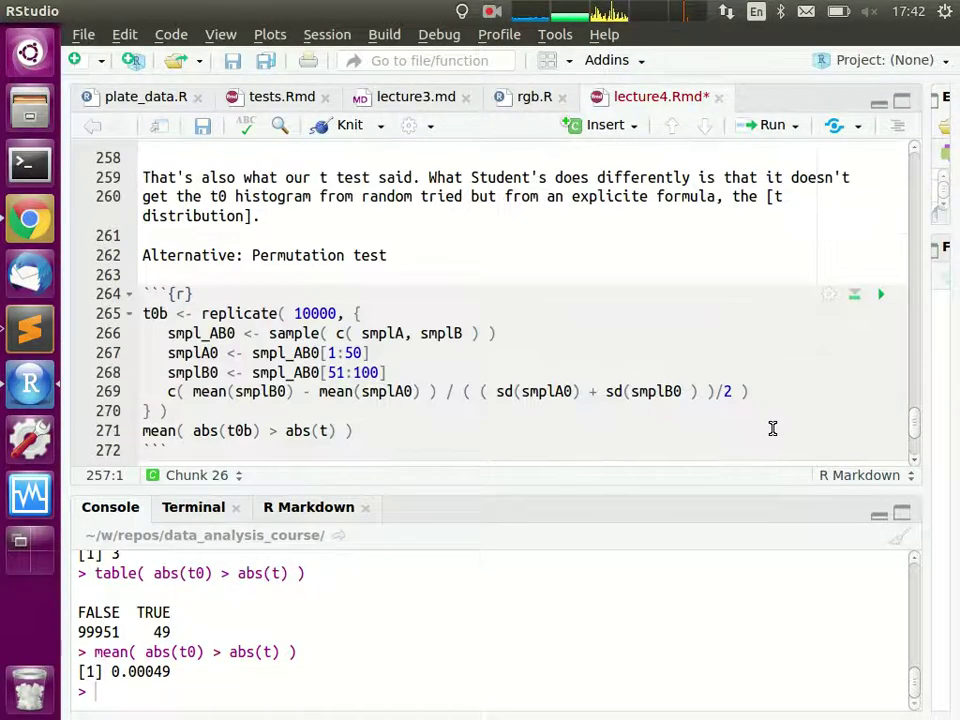
scroll(765, 411, "down", 5)
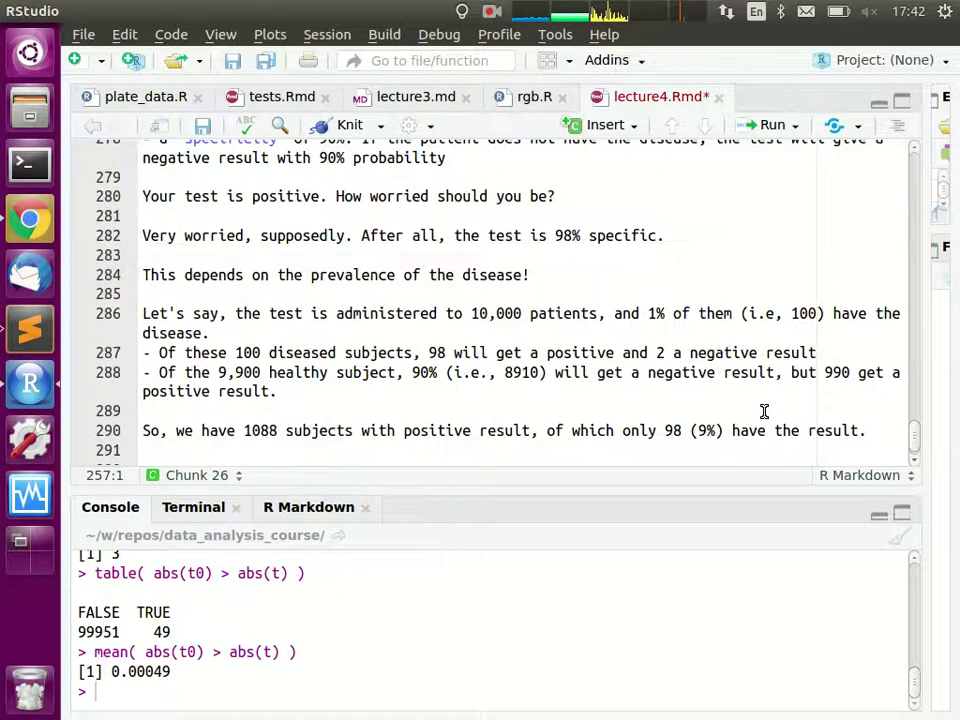
scroll(760, 415, "up", 3)
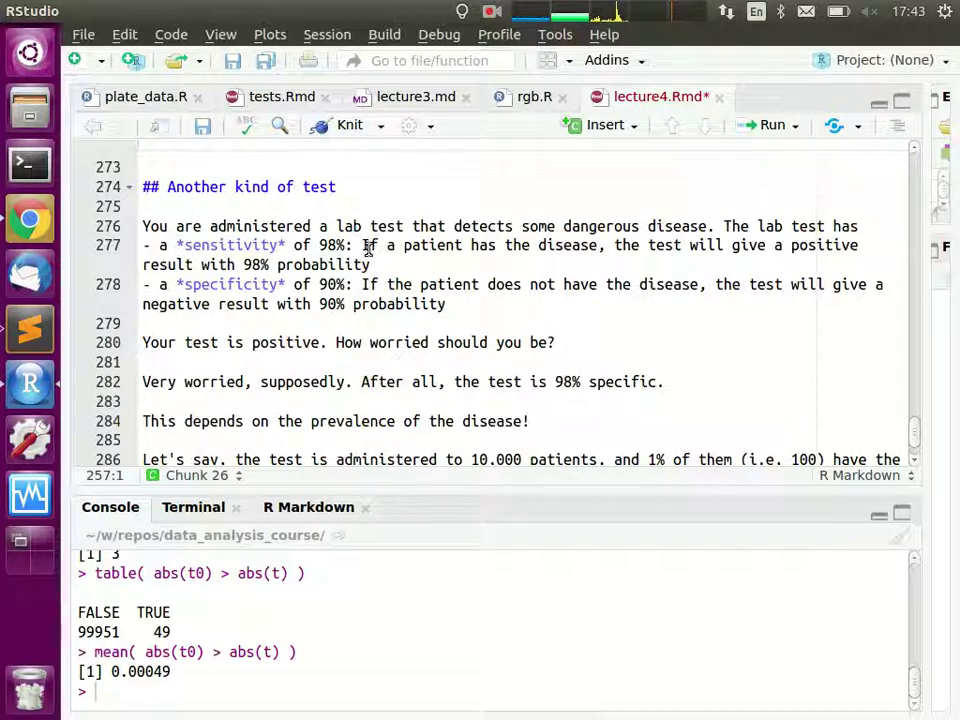
left_click_drag(365, 244, 385, 262)
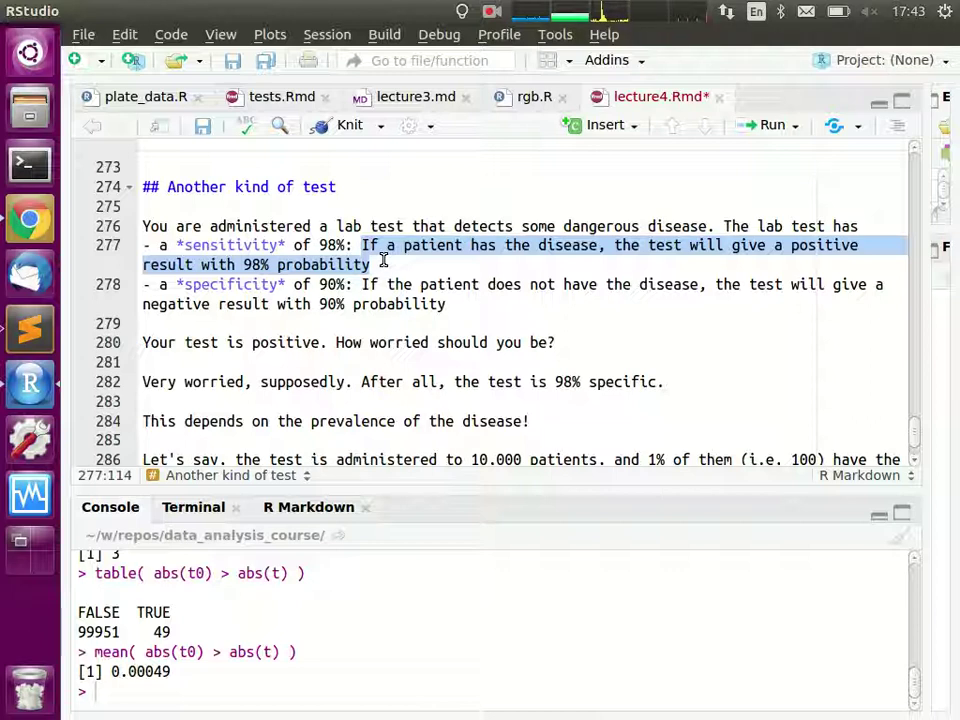
left_click(347, 283)
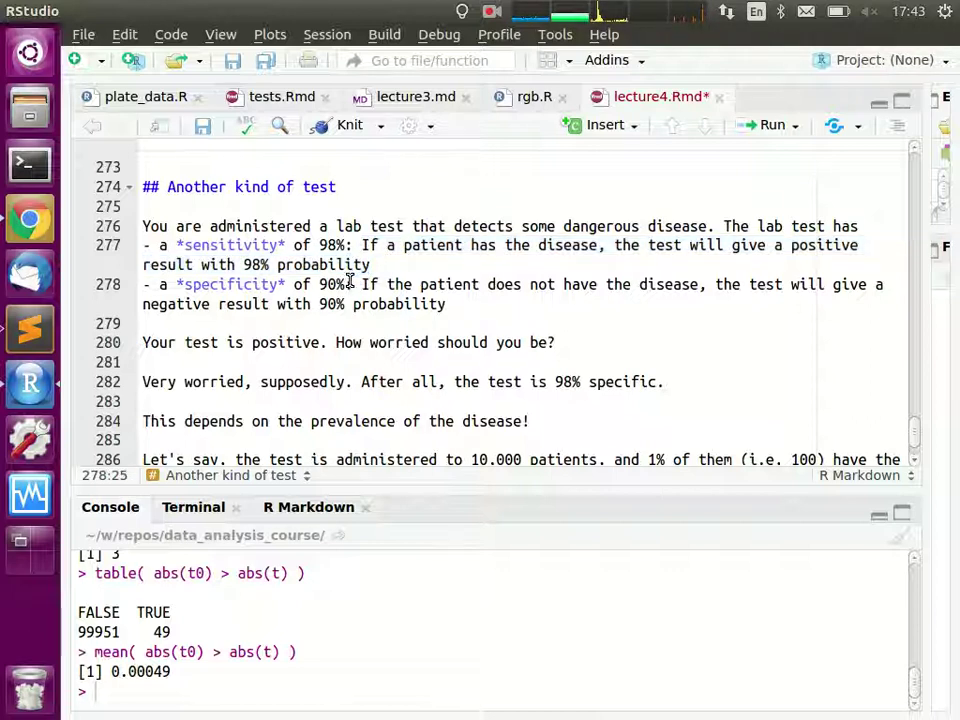
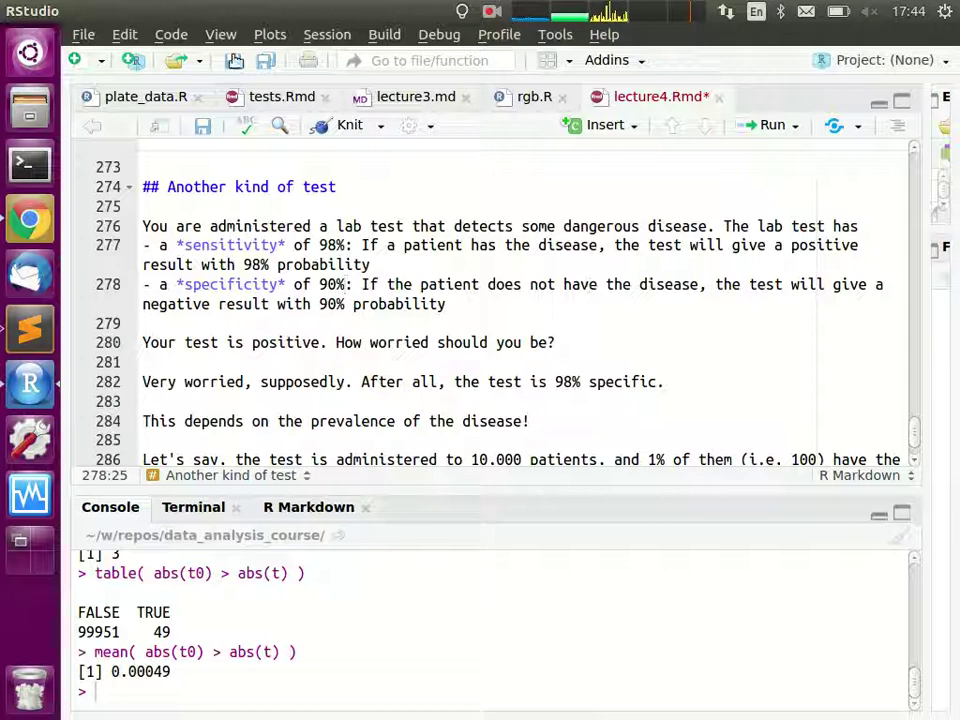
Step: Highlight the question about how worried to be and the disease prevalence line
triple_click(258, 343)
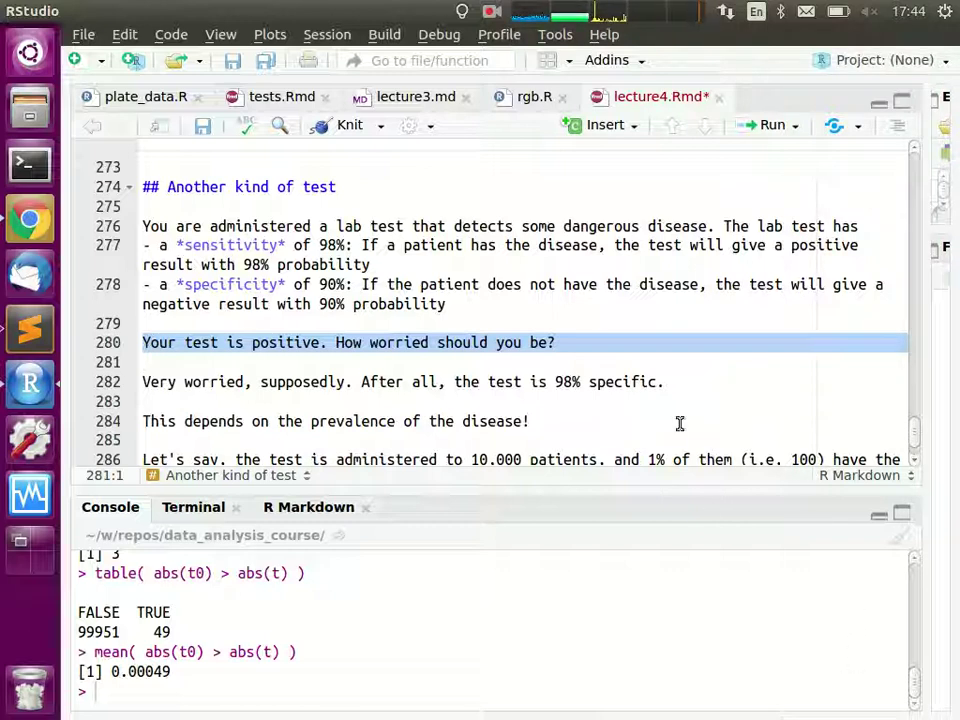
scroll(210, 242, "down", 3)
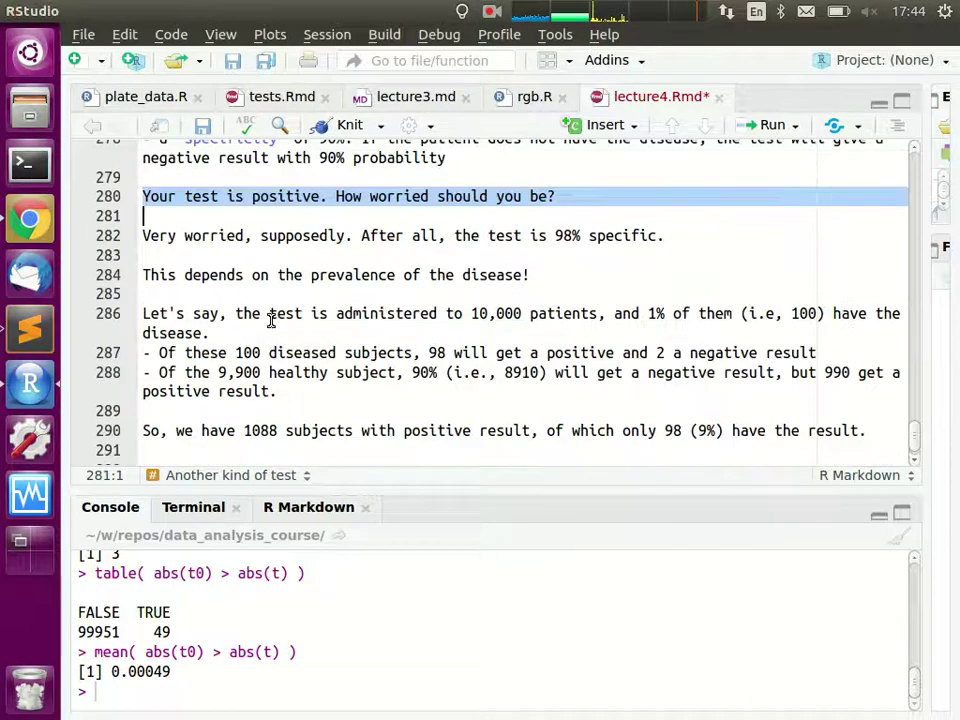
triple_click(258, 272)
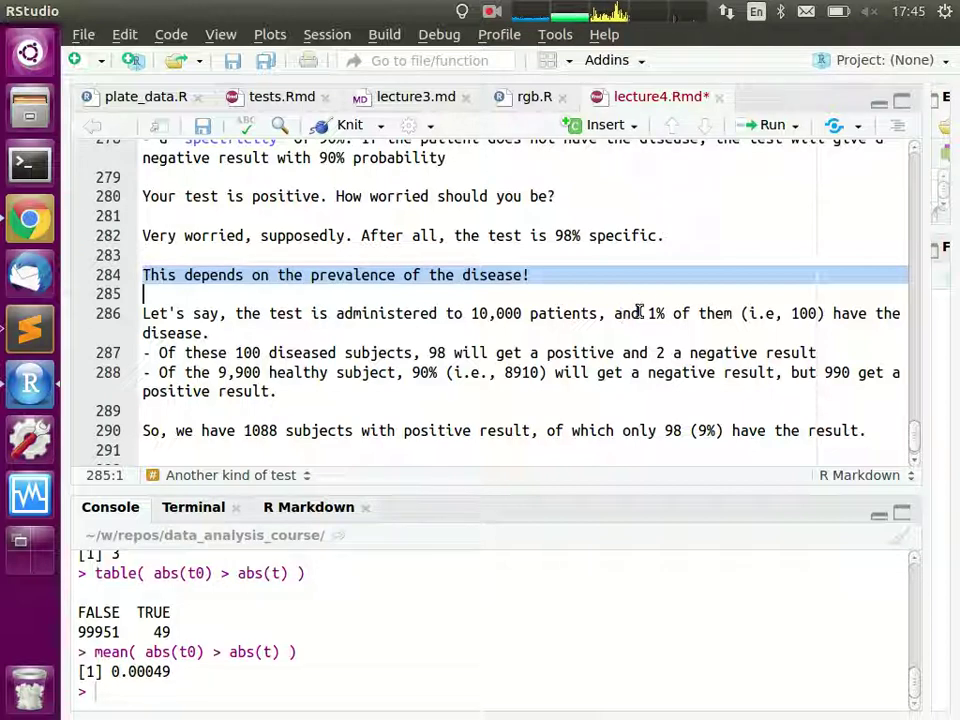
Step: Highlight the figures 98, 2, 9,900, 8910 and 990 in the diseased and healthy bullets
left_click_drag(163, 354, 454, 350)
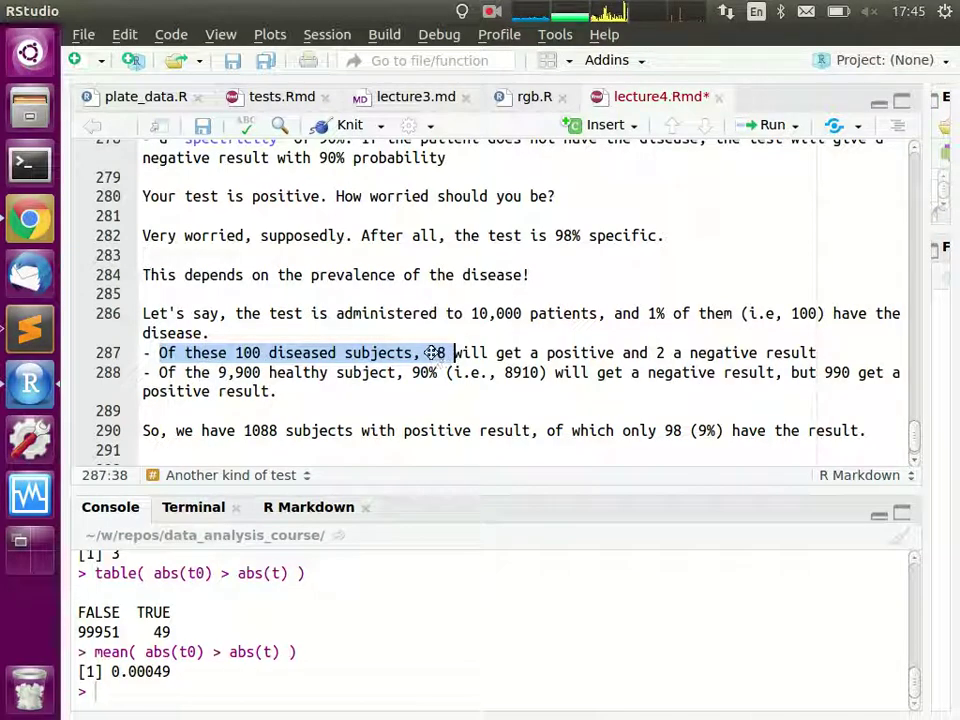
left_click(430, 353)
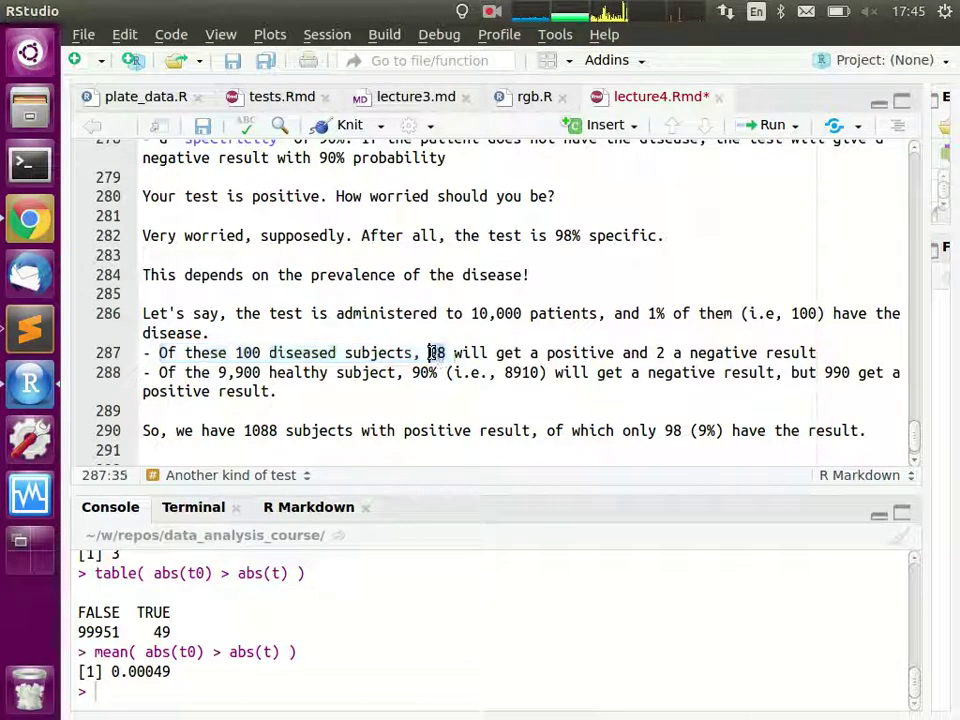
left_click(657, 354)
double_click(659, 354)
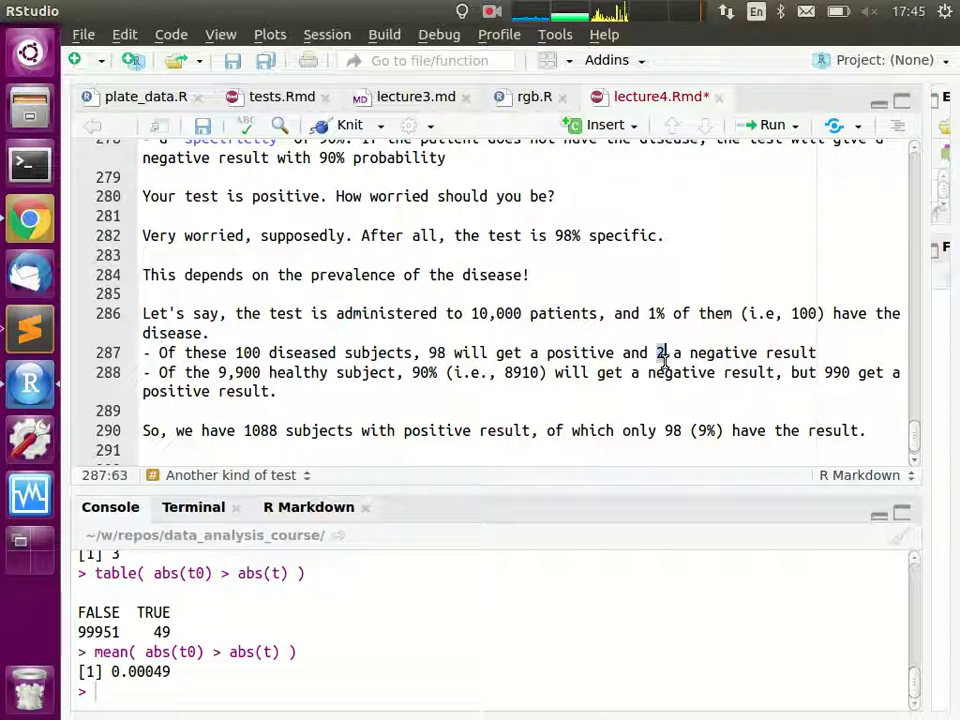
left_click_drag(663, 358, 688, 372)
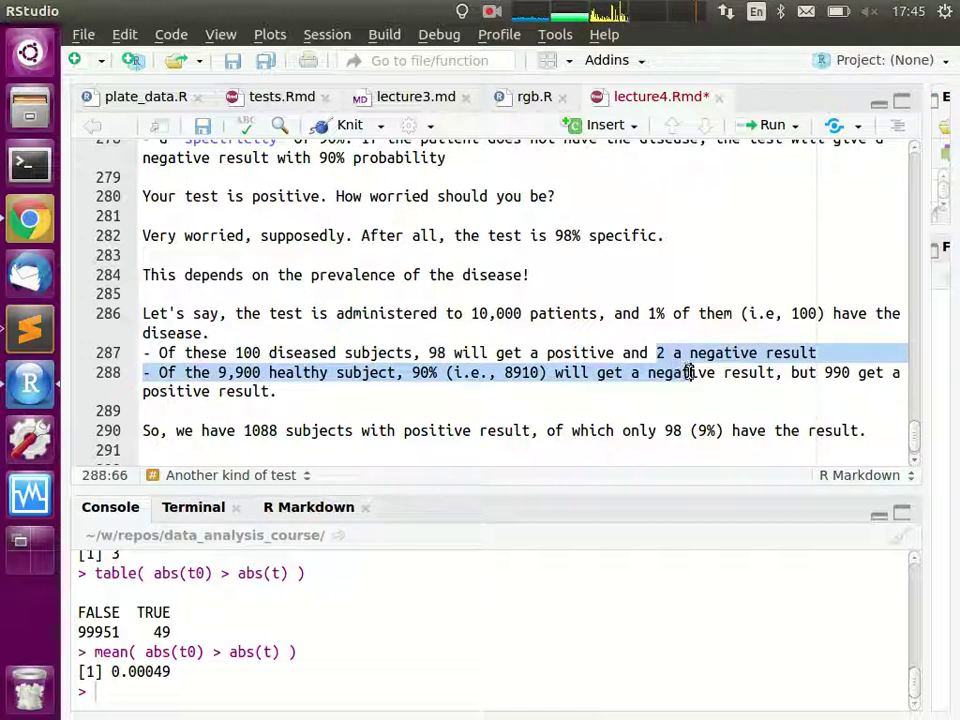
left_click(237, 372)
left_click(214, 372)
left_click_drag(218, 372, 264, 372)
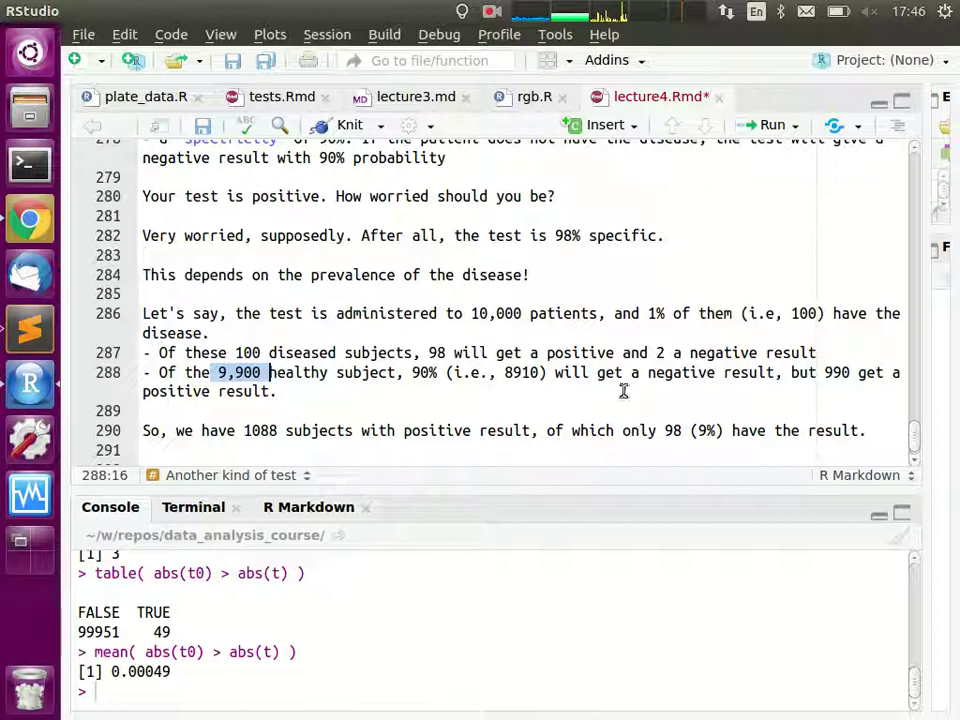
left_click_drag(506, 372, 546, 372)
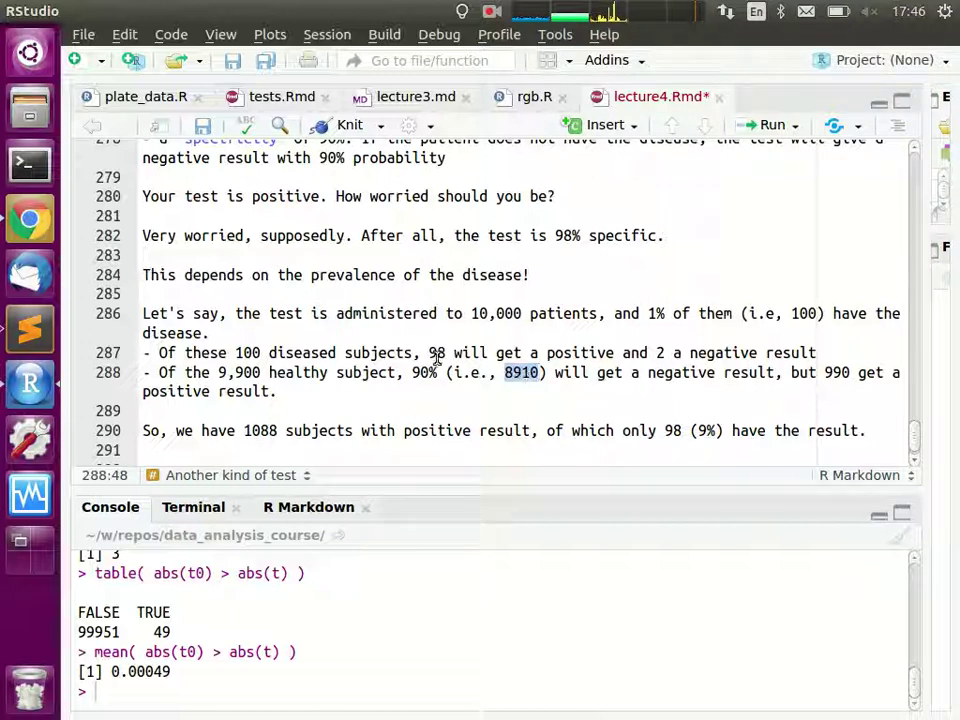
double_click(843, 372)
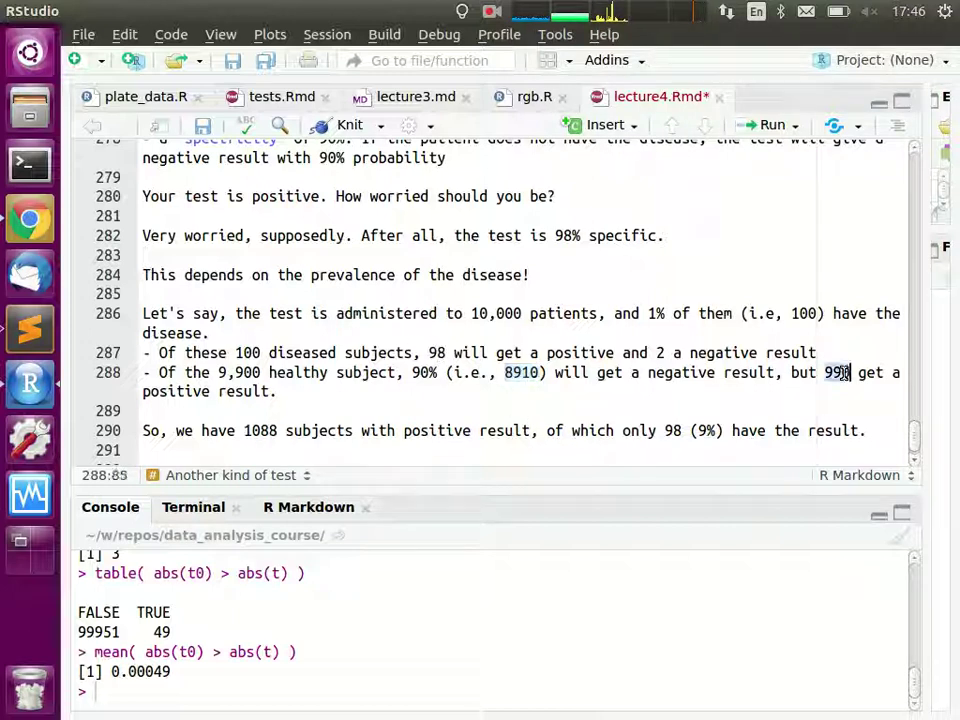
double_click(436, 353)
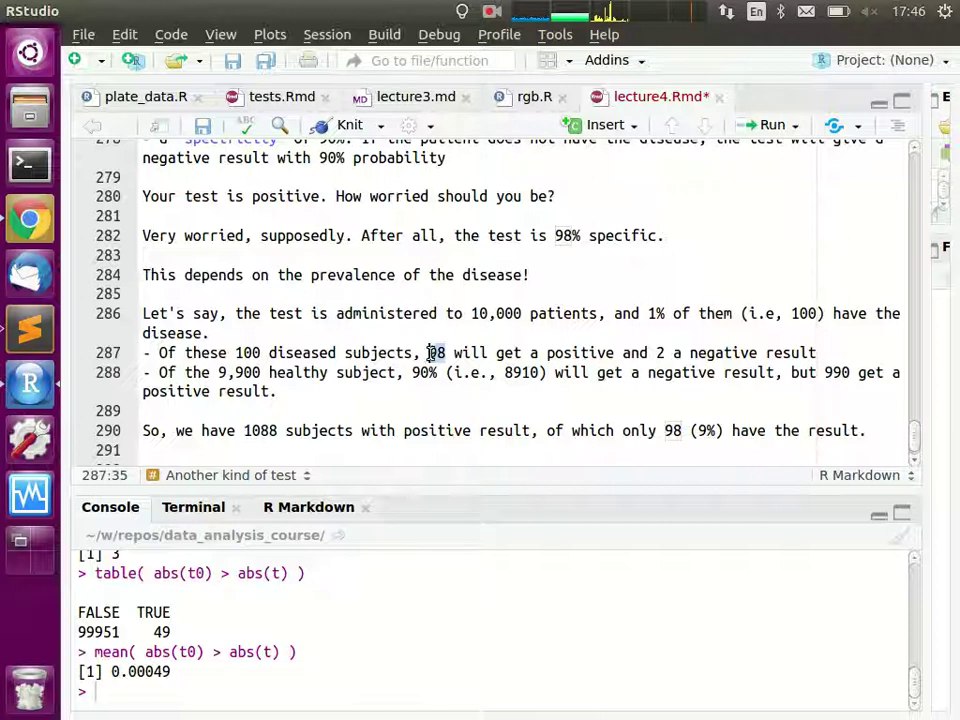
left_click(665, 431)
left_click(450, 354)
key("Left")
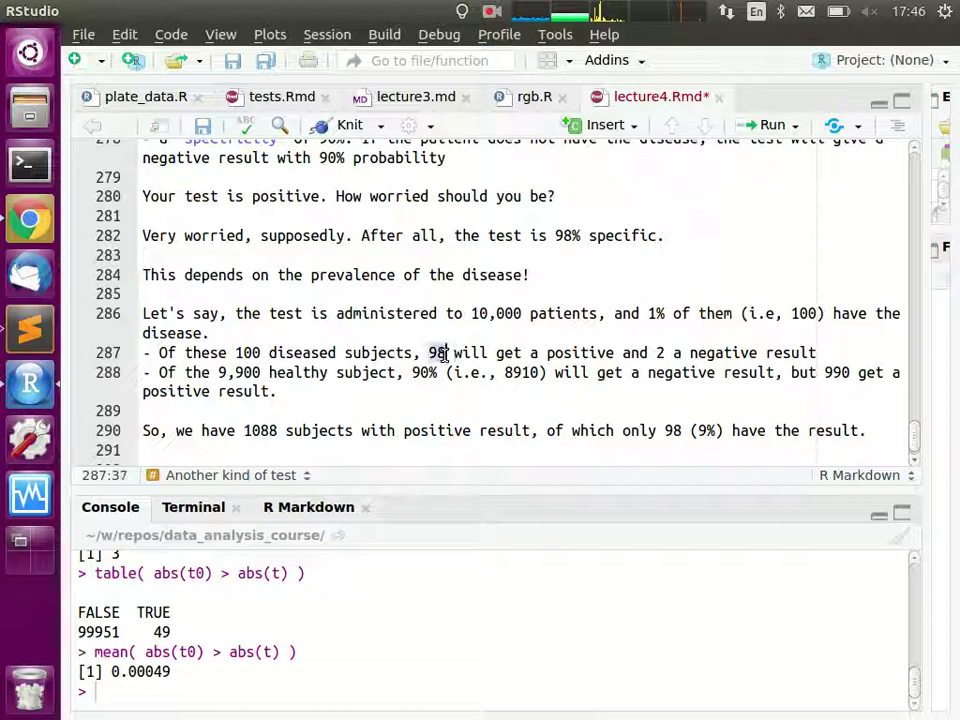
Step: Replace 'result.' on line 290 with 'disease'
double_click(825, 430)
type("disease")
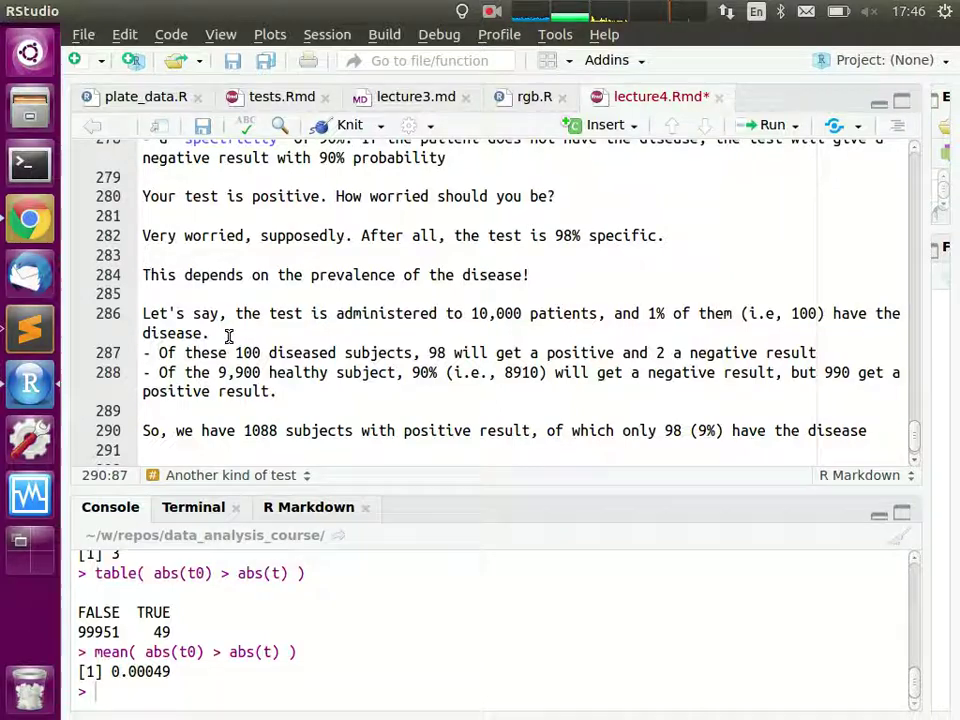
scroll(226, 330, "down", 2)
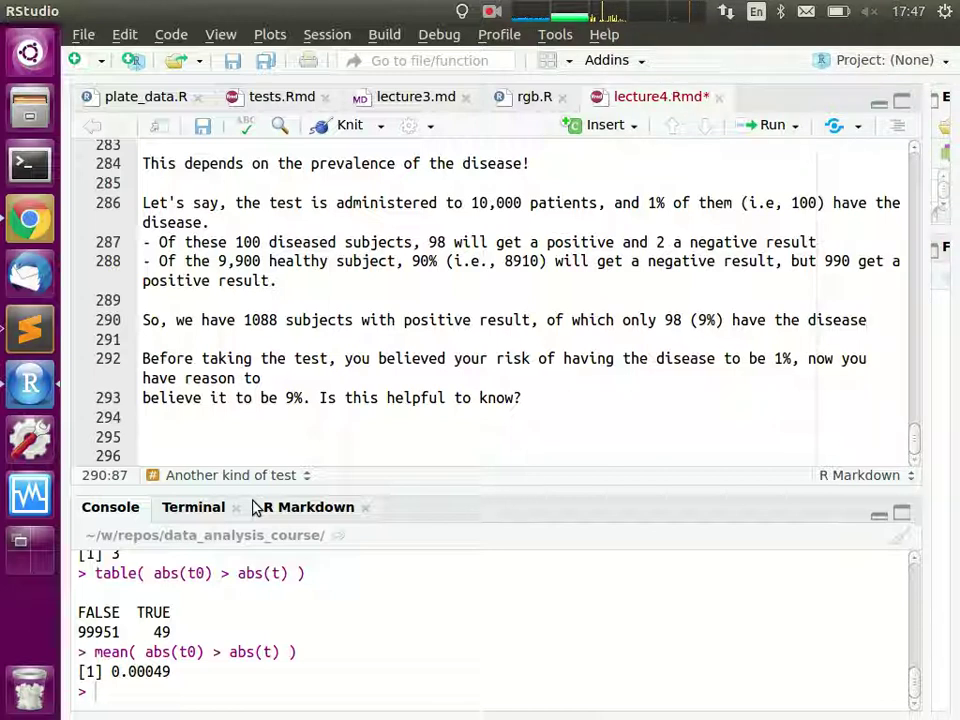
Step: Put the cursor on empty line 295, below the 1% to 9% risk paragraph
left_click(361, 443)
Step: Add the '## Bayes theorem' heading and the line 'D: Subject has the disease'
type("## ")
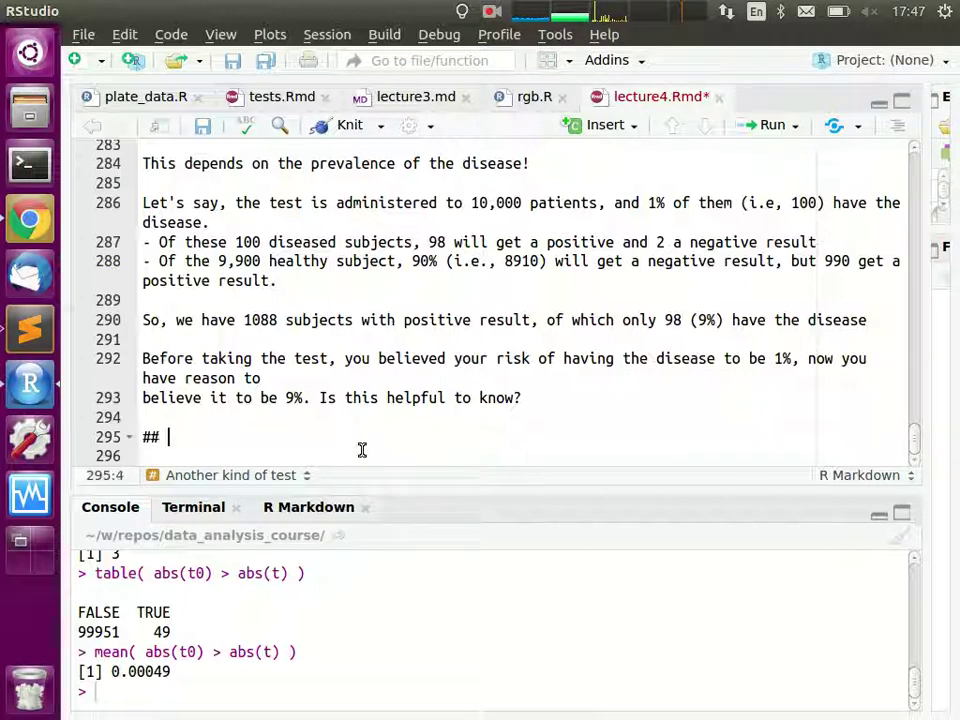
type("Bayes th")
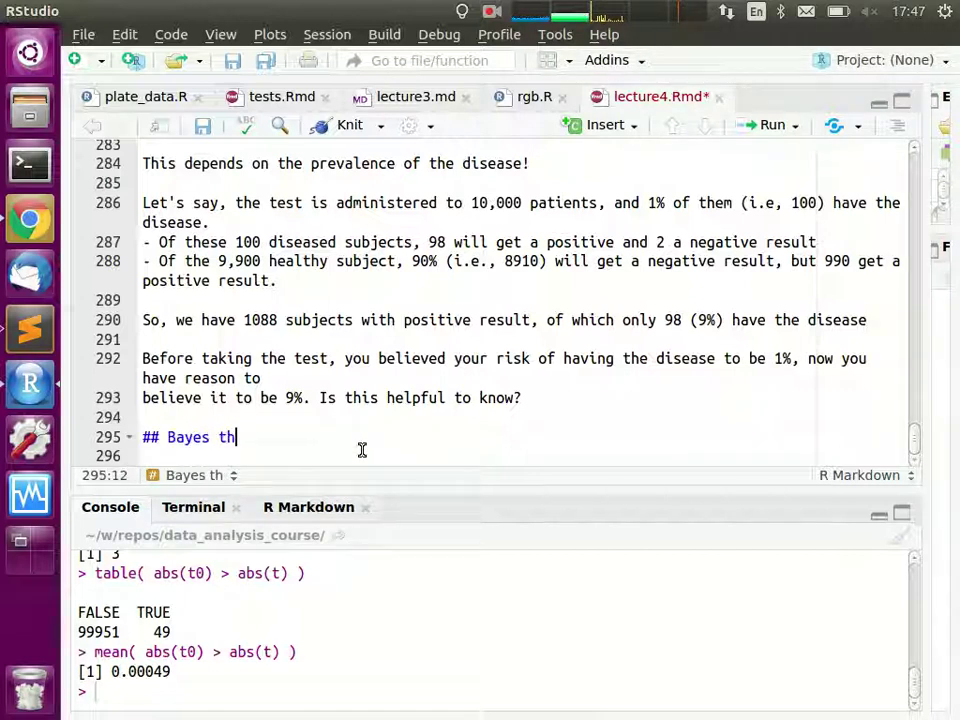
type("eorem")
key("Return")
key("Return")
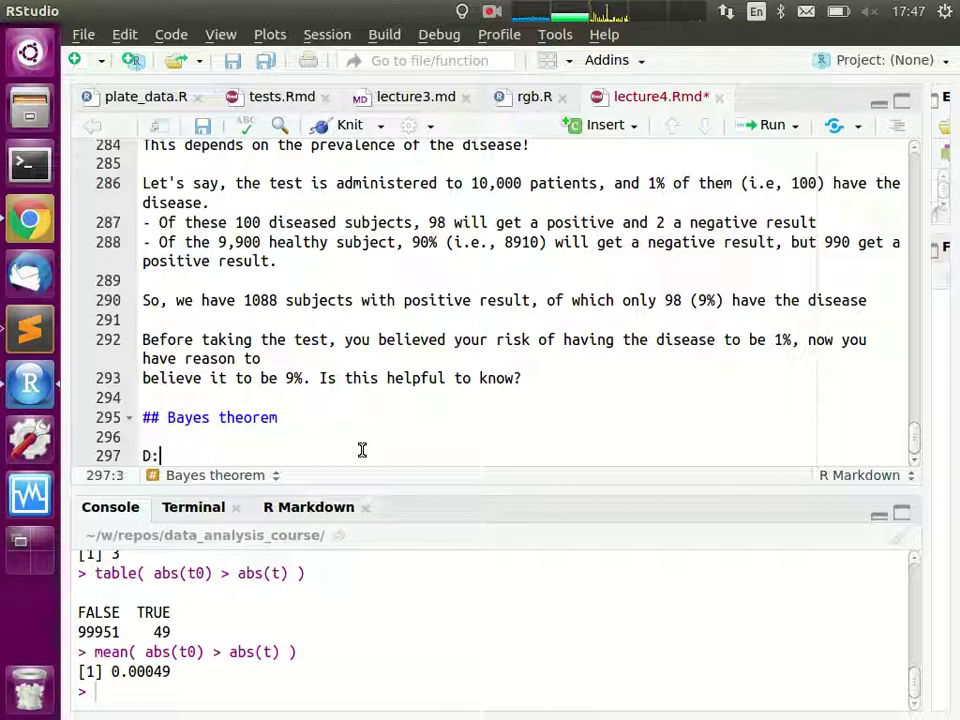
type("D: Subj")
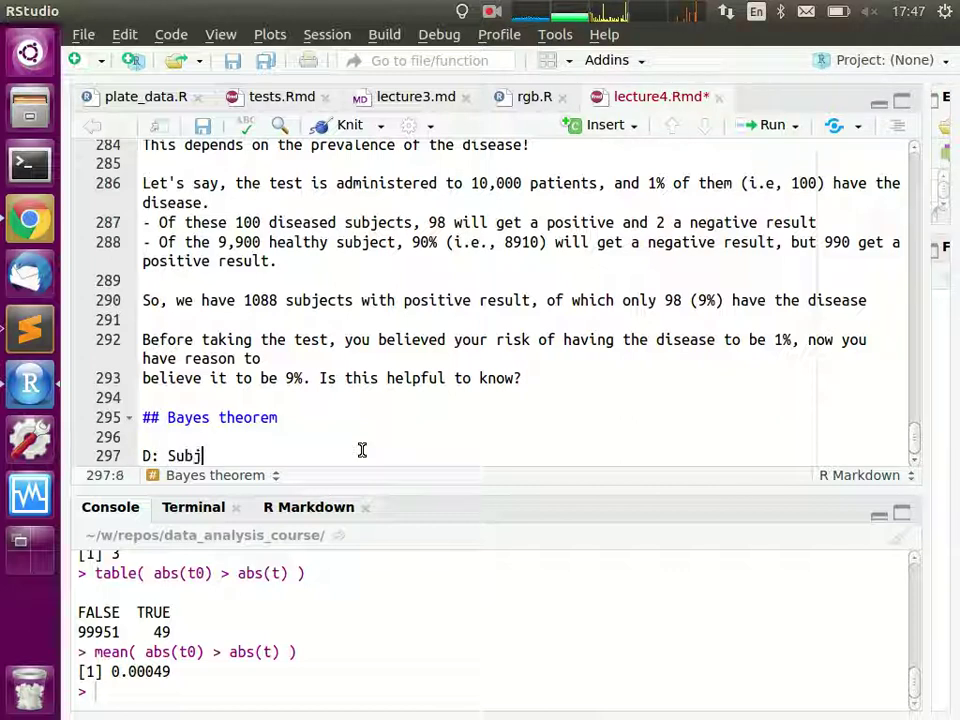
type("et has the disease")
key("ctrl+Left")
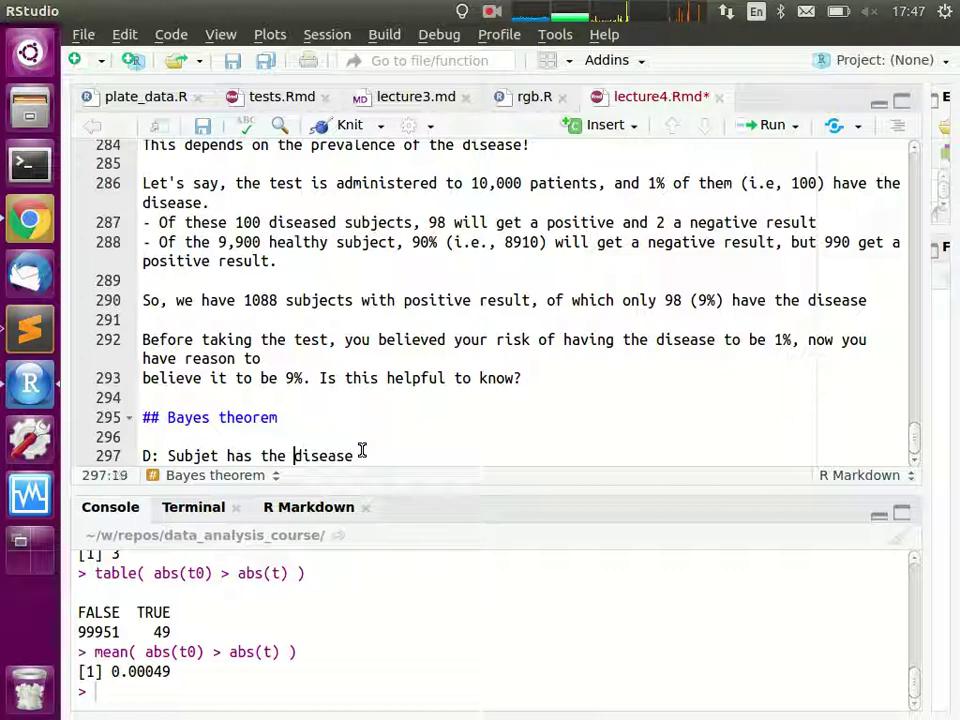
key("Left")
key("Left")
key("Left")
key("Left")
key("Left")
key("Left")
key("Left")
type("c")
Step: Duplicate the D line and edit the copy into 'H: Subject is healthy'
key("Home")
key("shift+End")
key("ctrl+c")
key("End")
key("Return")
key("ctrl+v")
key("Home")
key("Delete")
type("H")
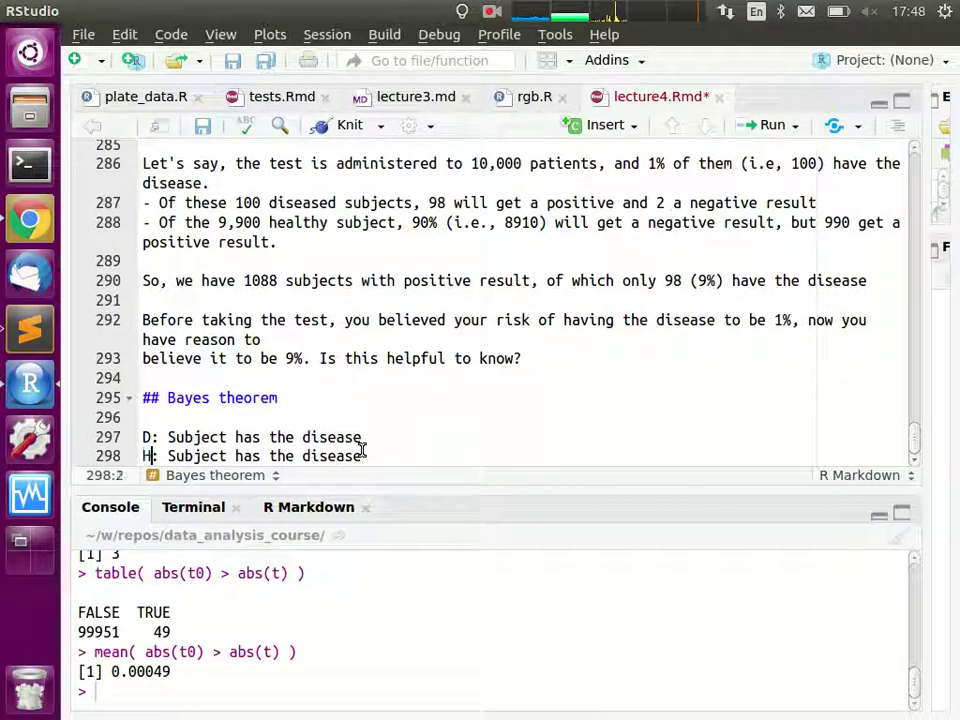
key("End")
key("ctrl+shift+Left")
key("ctrl+shift+Left")
key("ctrl+shift+Left")
type("is healthy")
Step: Add 'P: Test result is positive' and 'N: Test result is negative', then begin 'Pr(' below
key("Return")
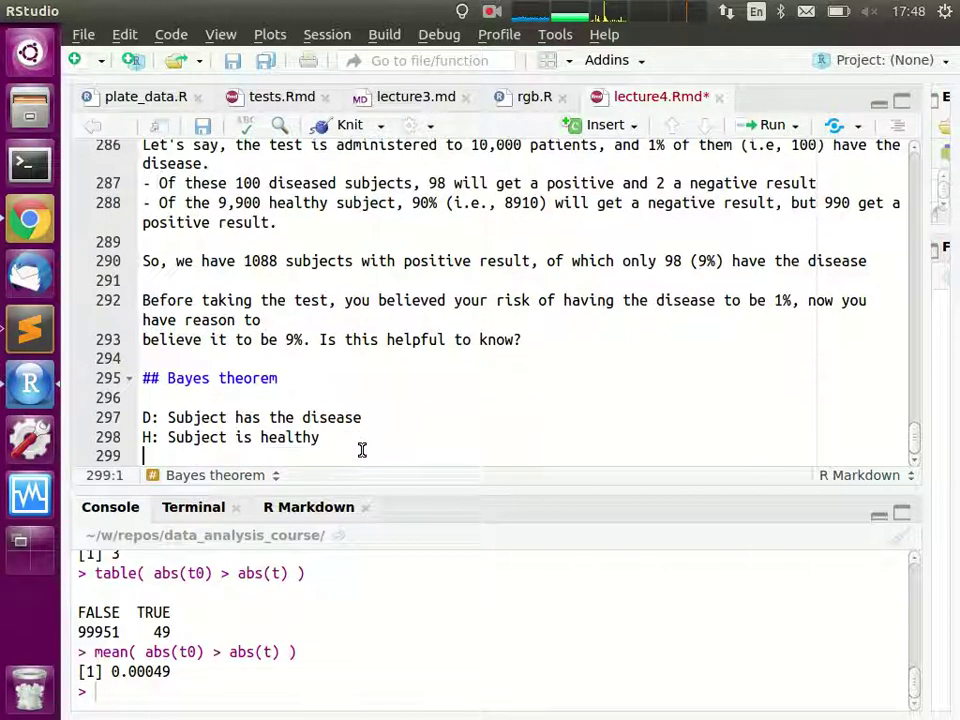
type("P: T")
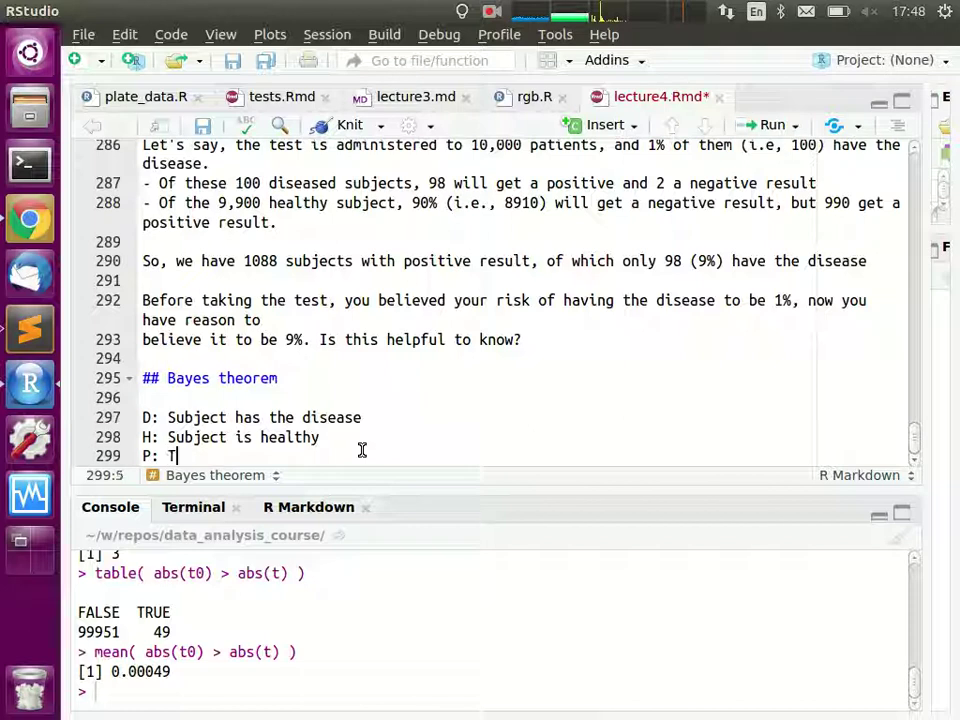
type("est result is po")
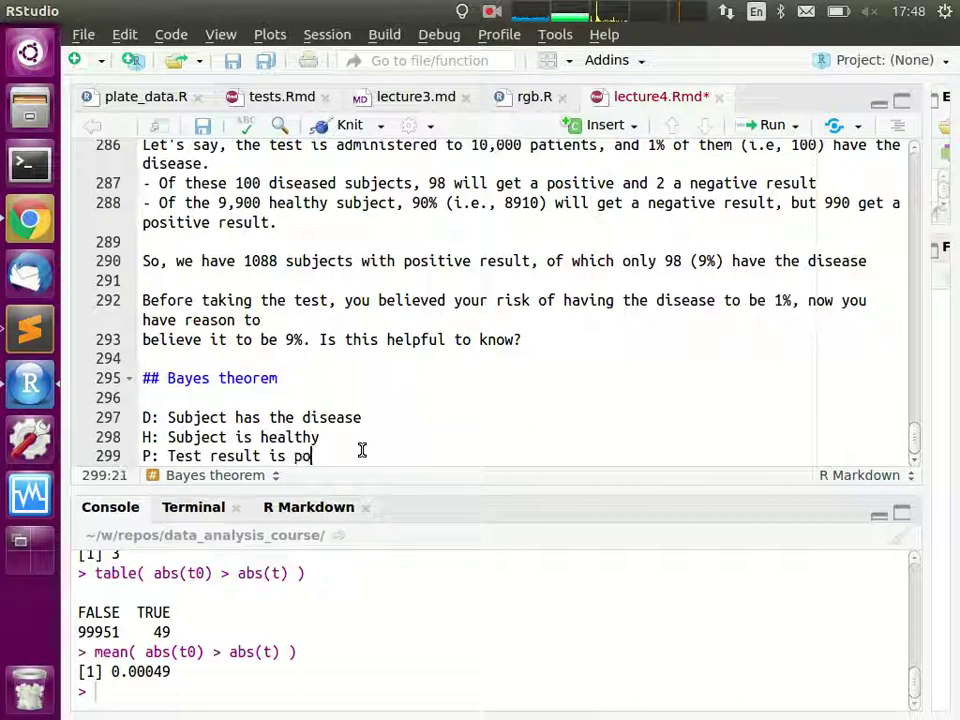
type("sitive")
key("shift+Home")
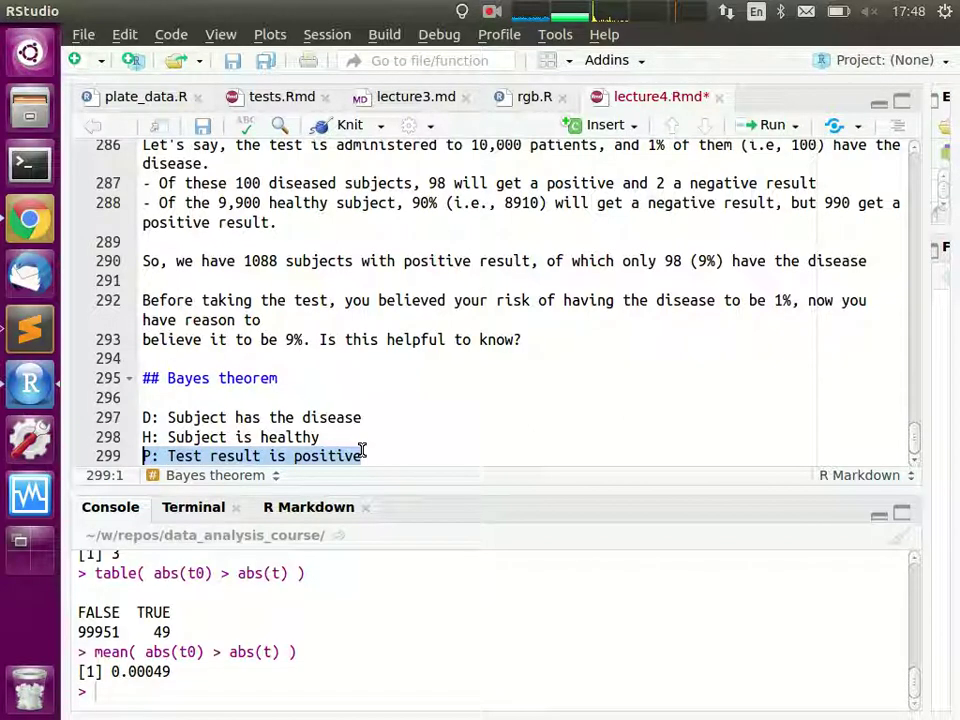
key("End")
key("Return")
key("ctrl+v")
key("Home")
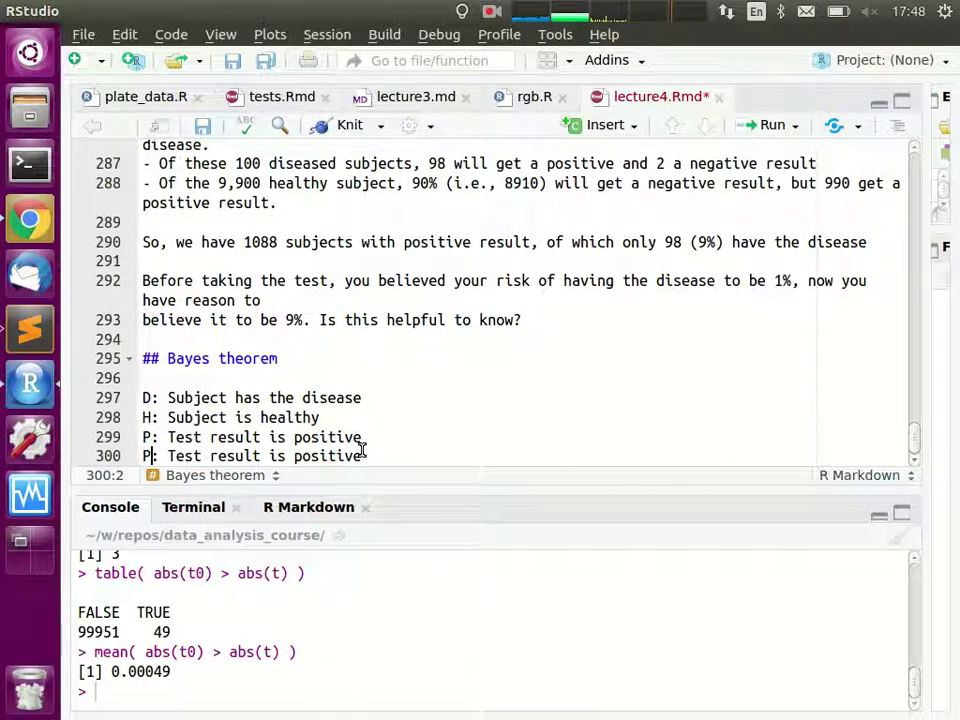
key("BackSpace")
type("N")
key("End")
key("ctrl+shift+Left")
type("negative")
key("Return")
key("Return")
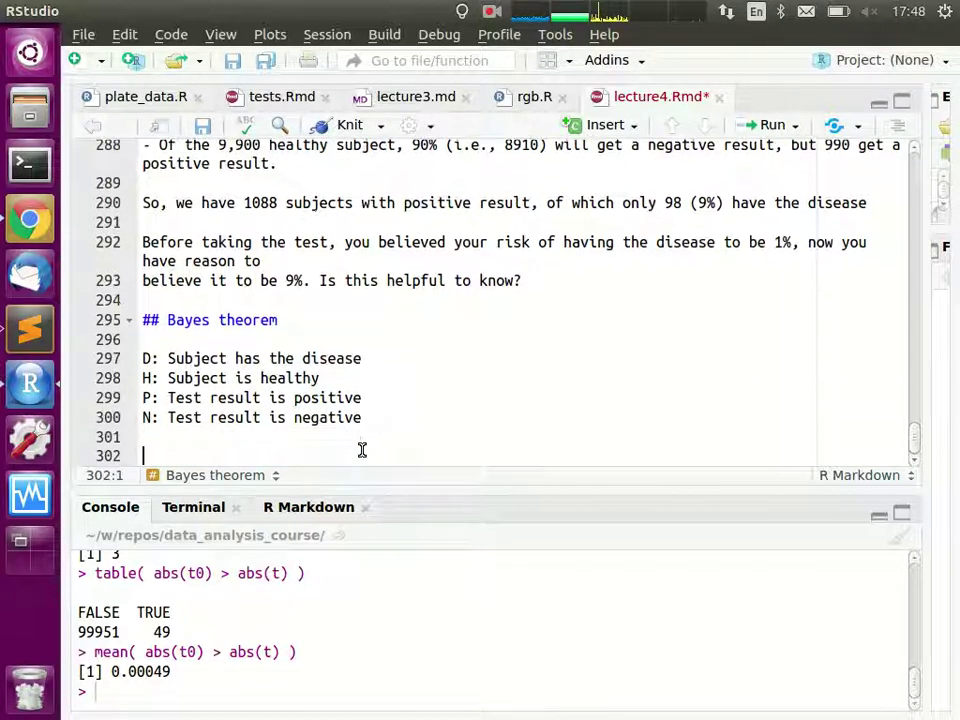
type("Pr(")
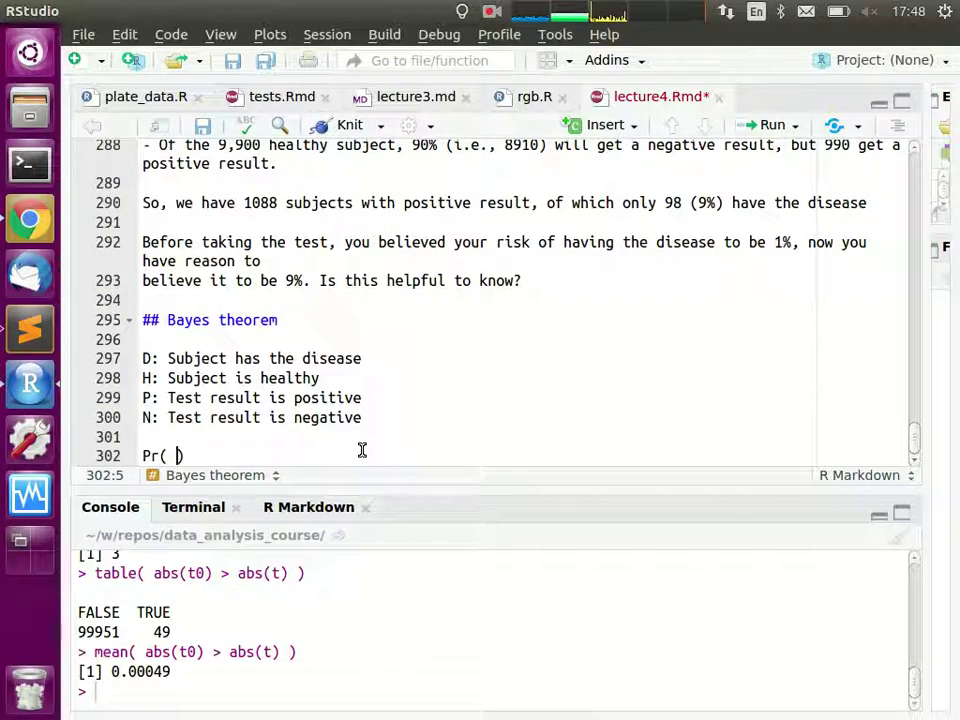
Step: Replace the 'Pr(' fragment with 'Sensitivity = Pr( P | D )' and point out its P and D
key("End")
key("shift+Home")
type("S")
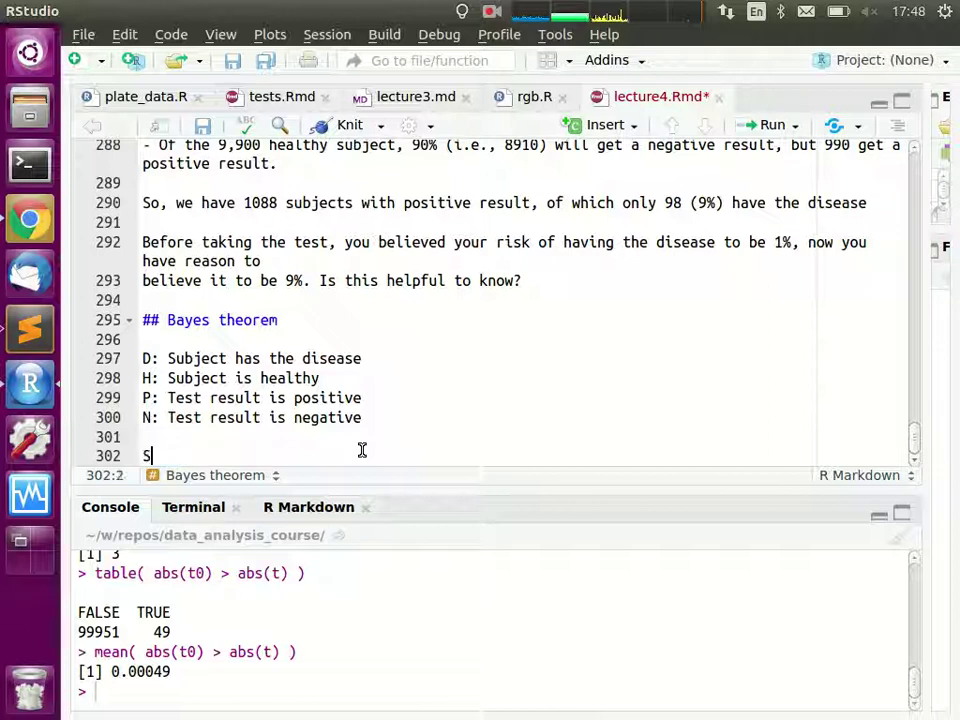
type("ensitivity ")
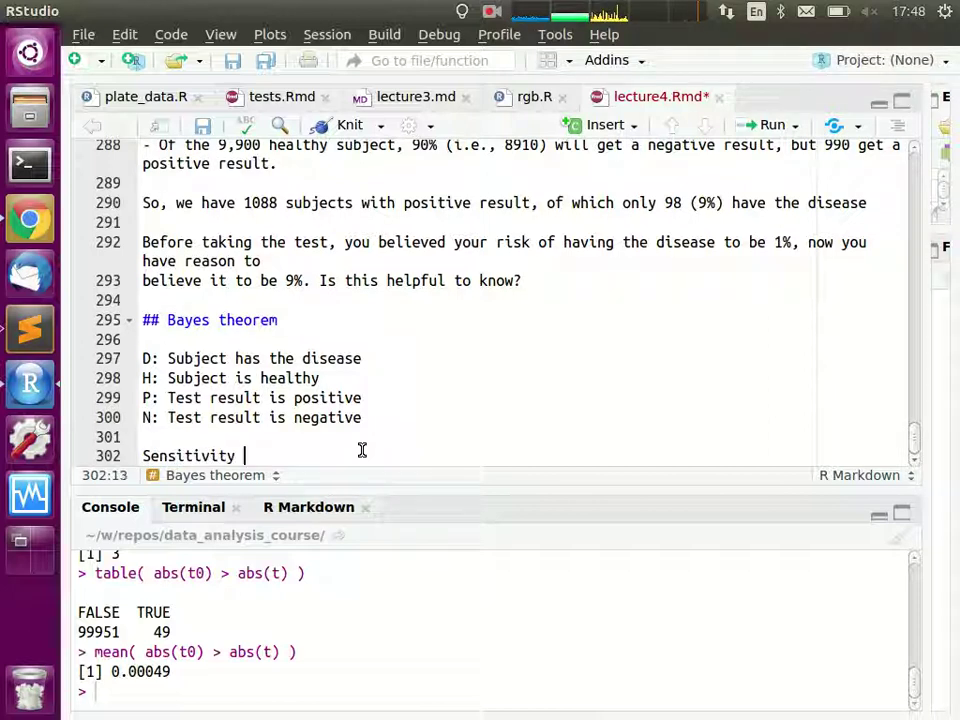
type("= Pr")
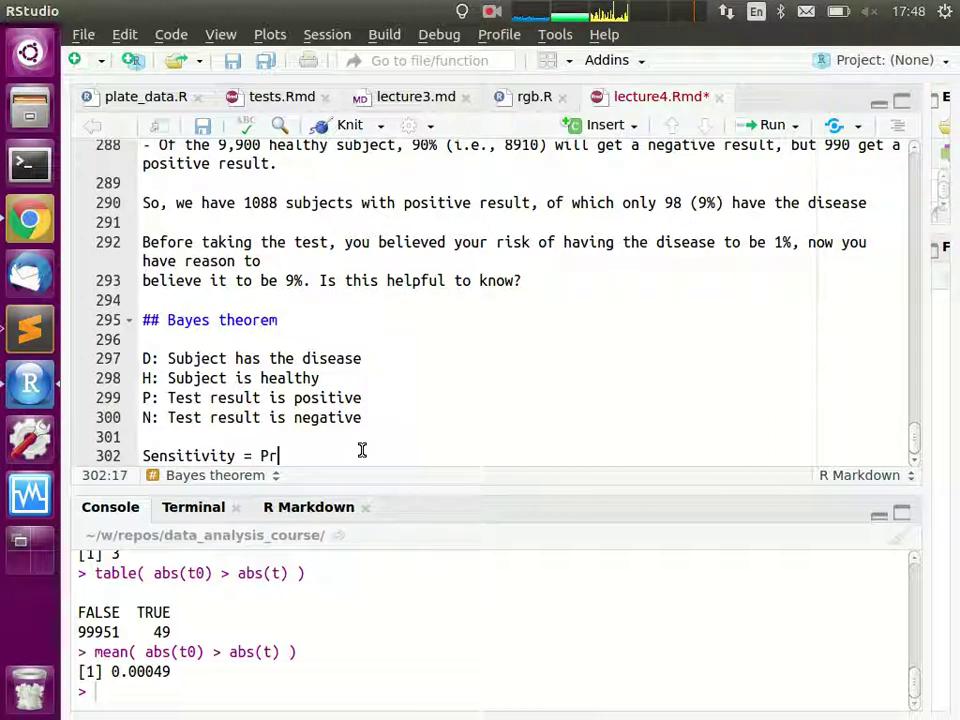
type("( P |")
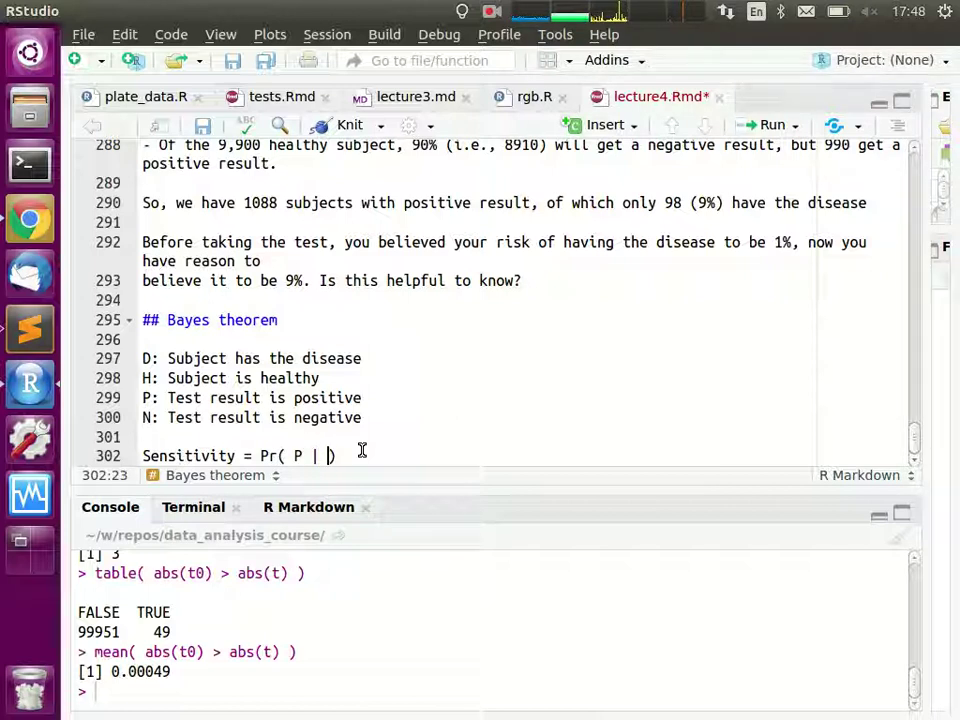
type(" D")
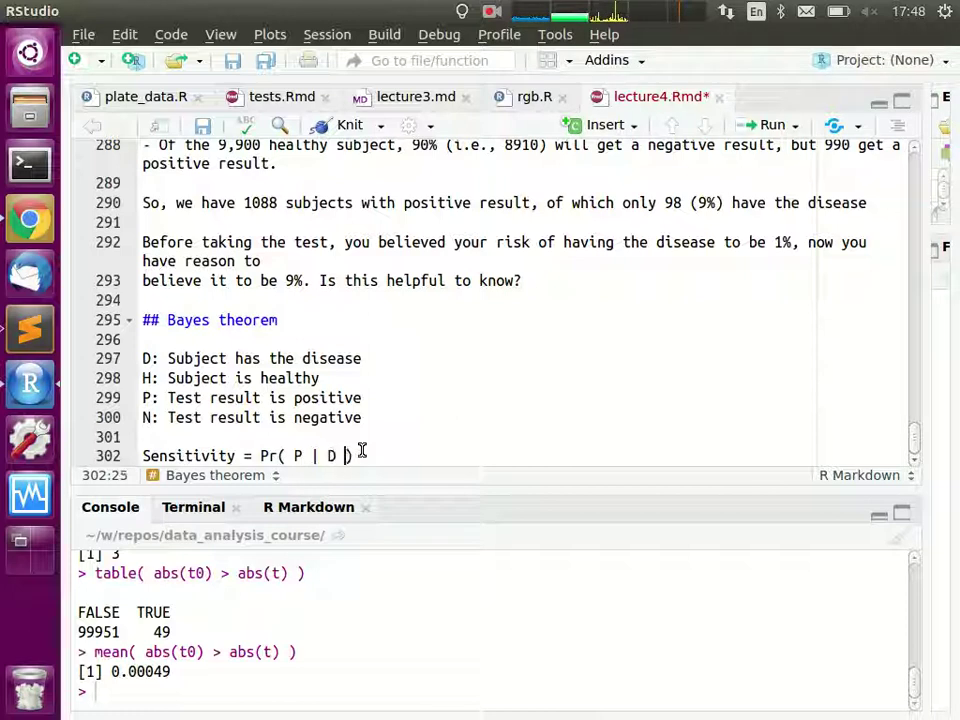
key("Left")
key("Left")
key("Left")
key("Left")
key("Left")
key("Left")
key("Left")
key("Left")
key("Left")
key("Left")
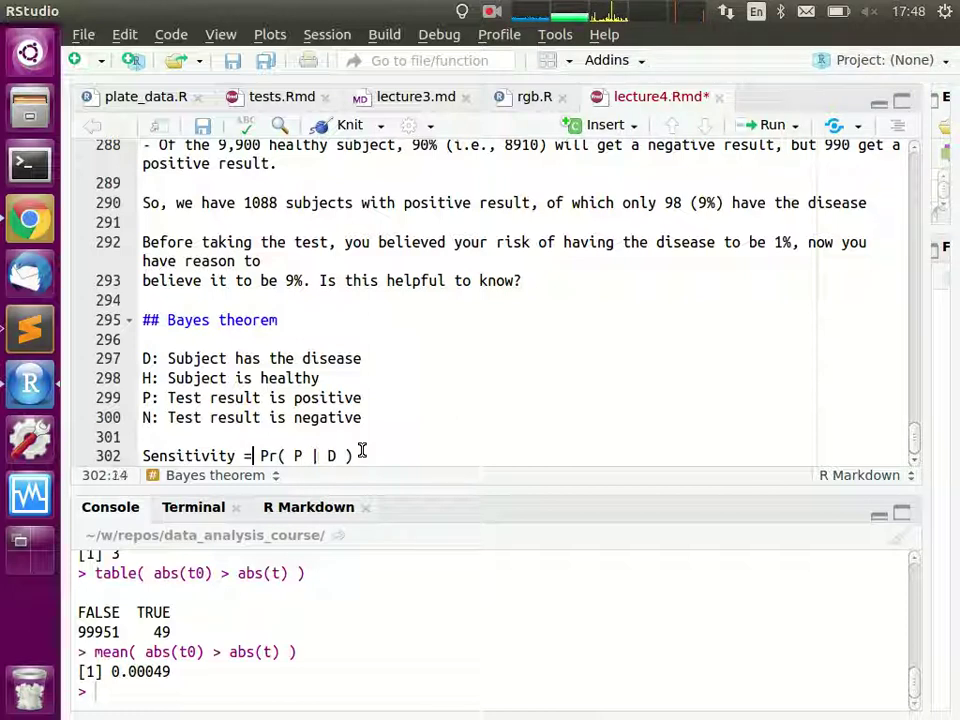
key("Left")
key("Right")
key("Right")
key("Right")
key("shift+Right")
key("shift+Right")
key("shift+Left")
key("Right")
key("Right")
key("Right")
key("shift+Right")
key("shift+Right")
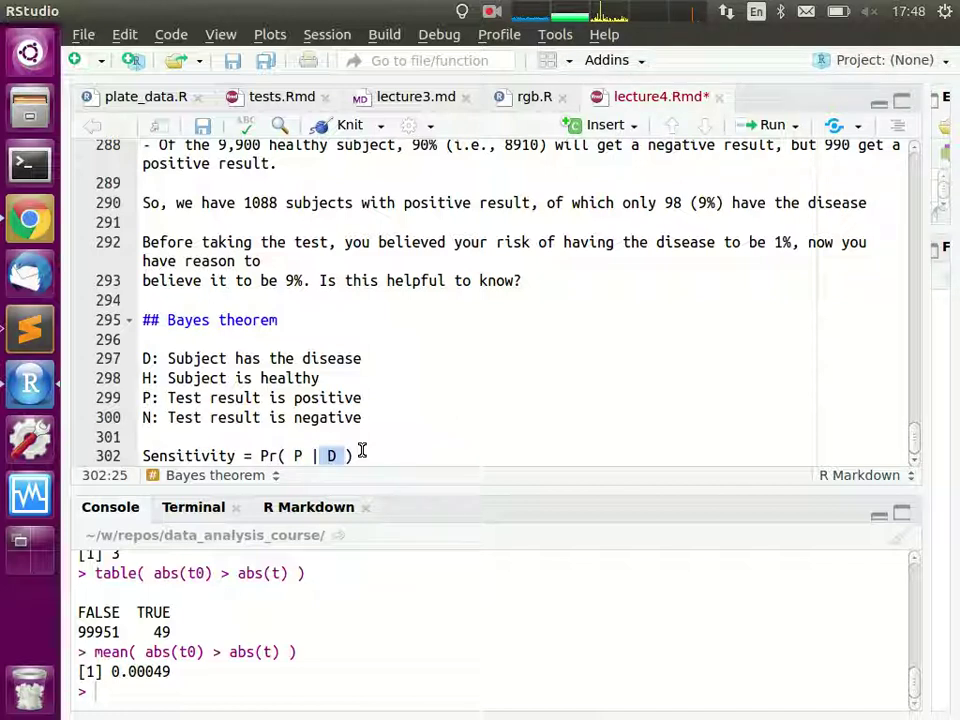
key("Right")
key("Right")
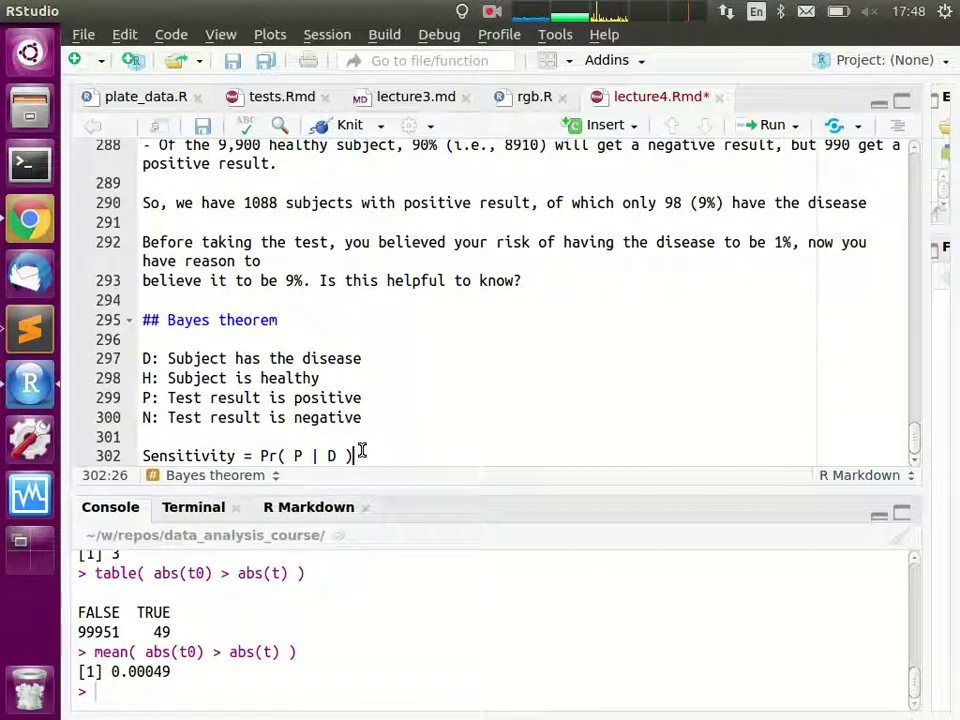
Step: Add the lines 'Specificity = Pr( N | H )' and 'Prevalence = Pr( D )'
key("Return")
type("Spe")
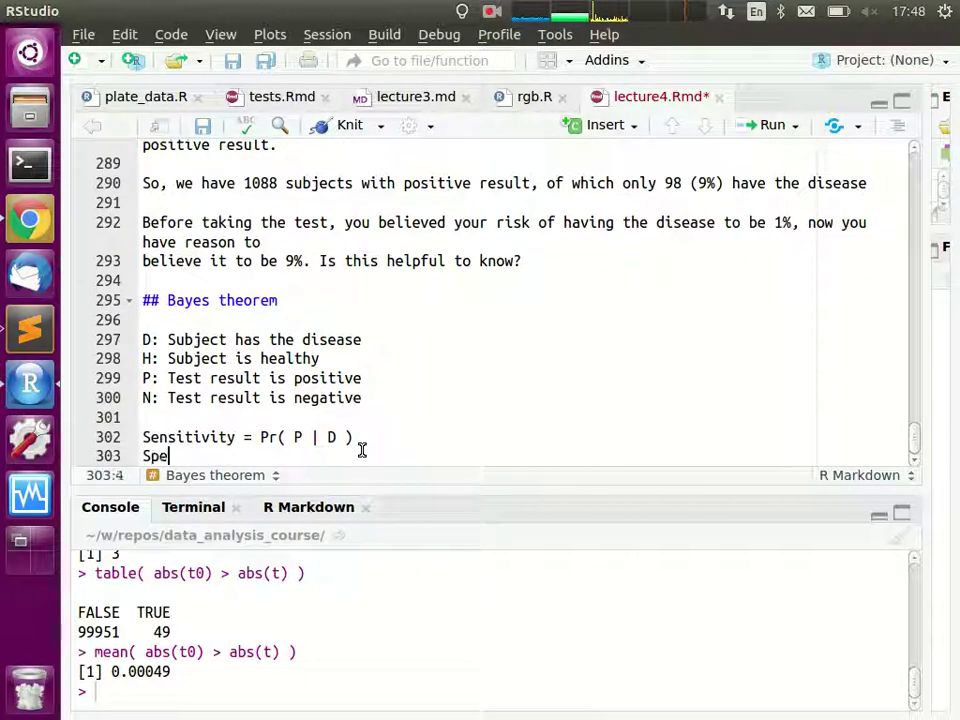
type("cificity ")
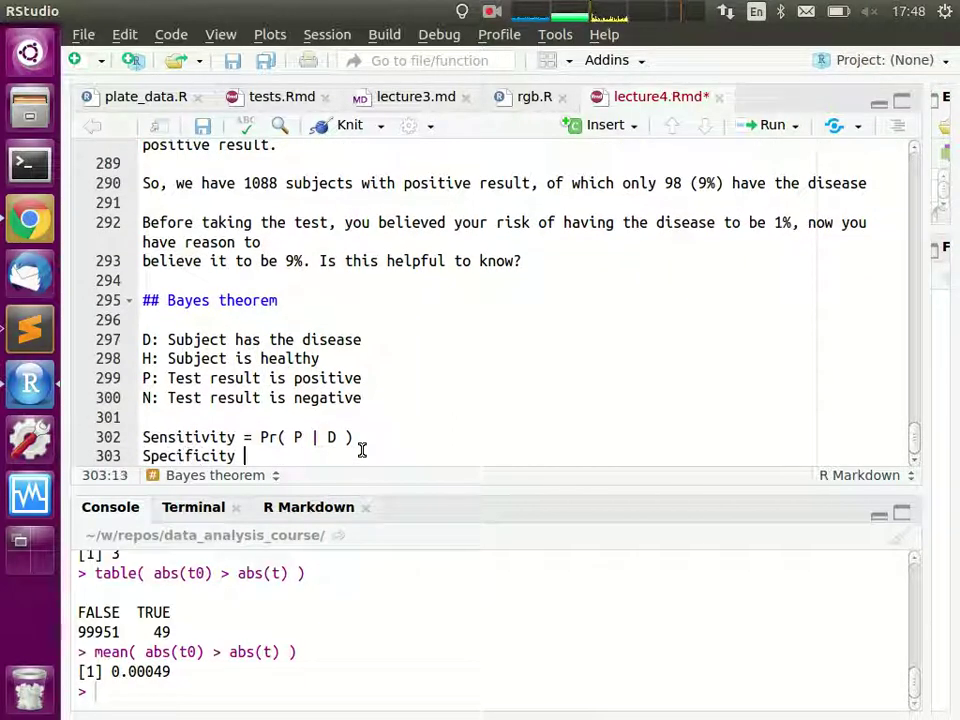
type("- Pr")
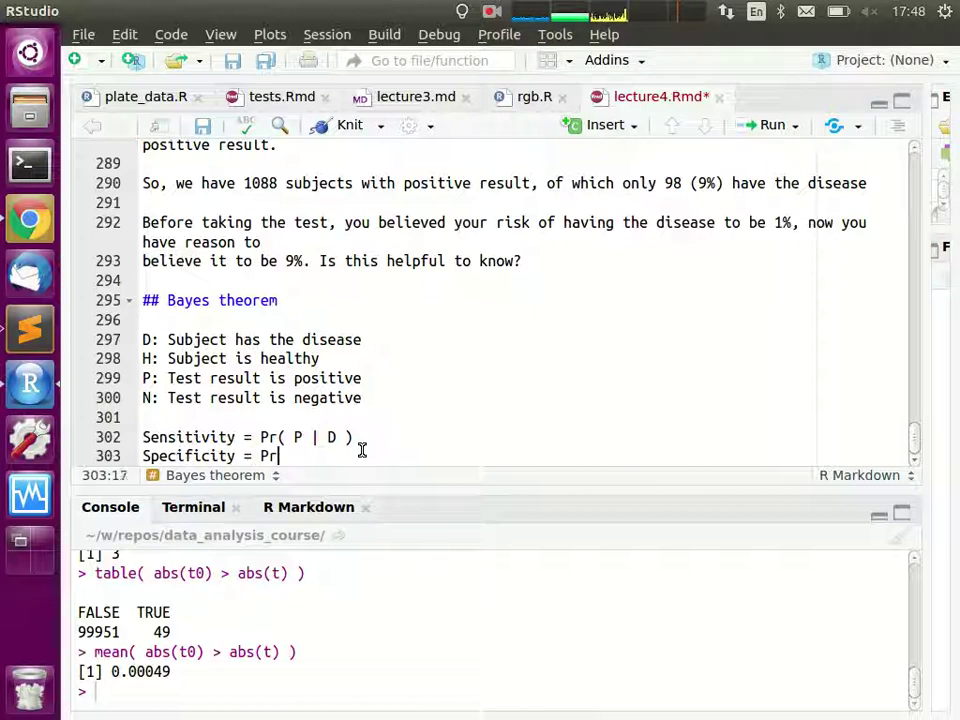
type("( P")
key("BackSpace")
type("N | H")
key("End")
key("Return")
type("Preva")
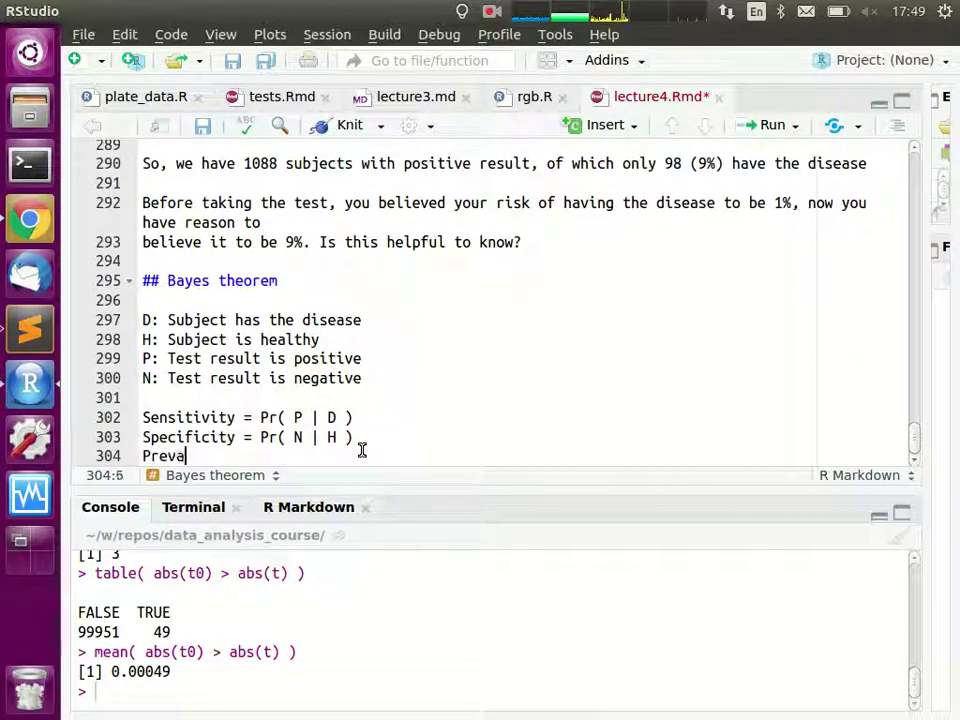
type("lence  = ")
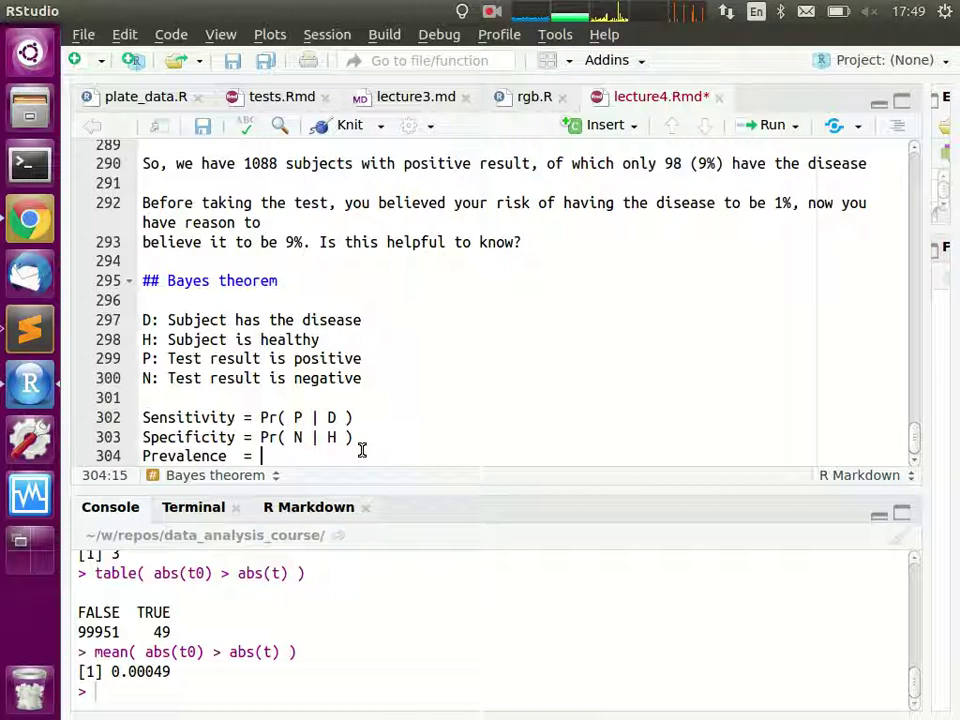
type("Pr( D )")
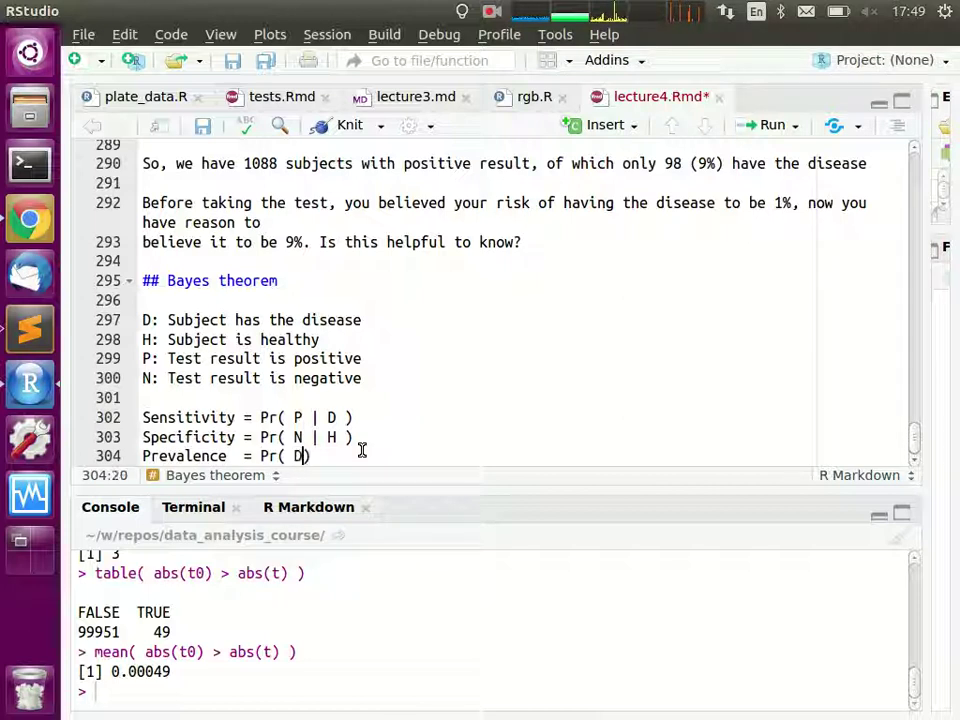
Step: Below a blank line, write 'We want: Pr( D | P ) ='
key("Return")
key("Return")
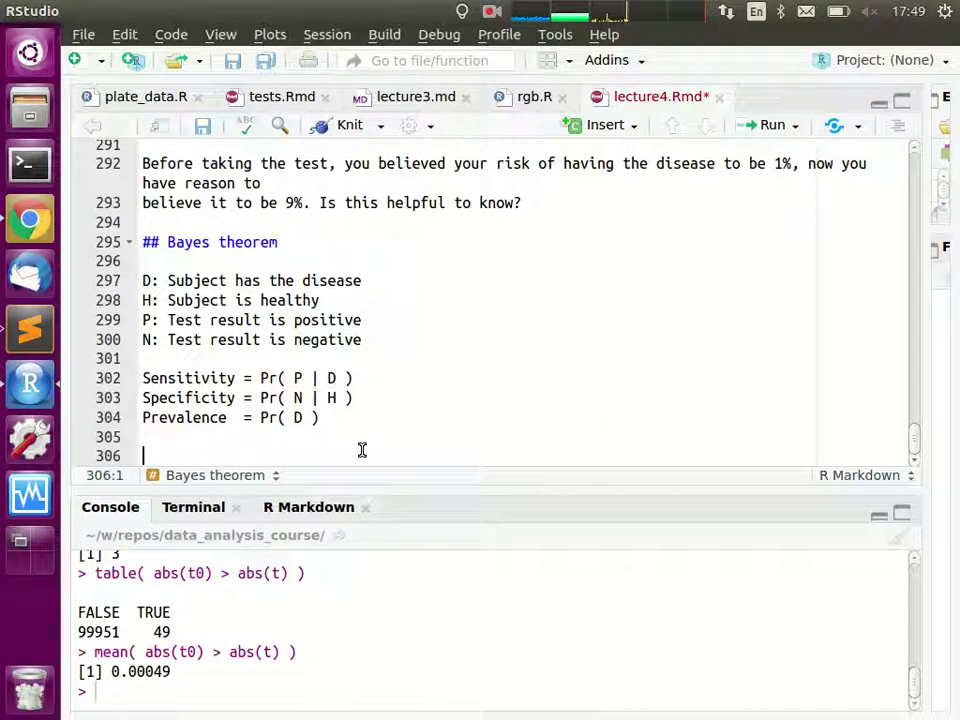
type("P")
type("We want: ")
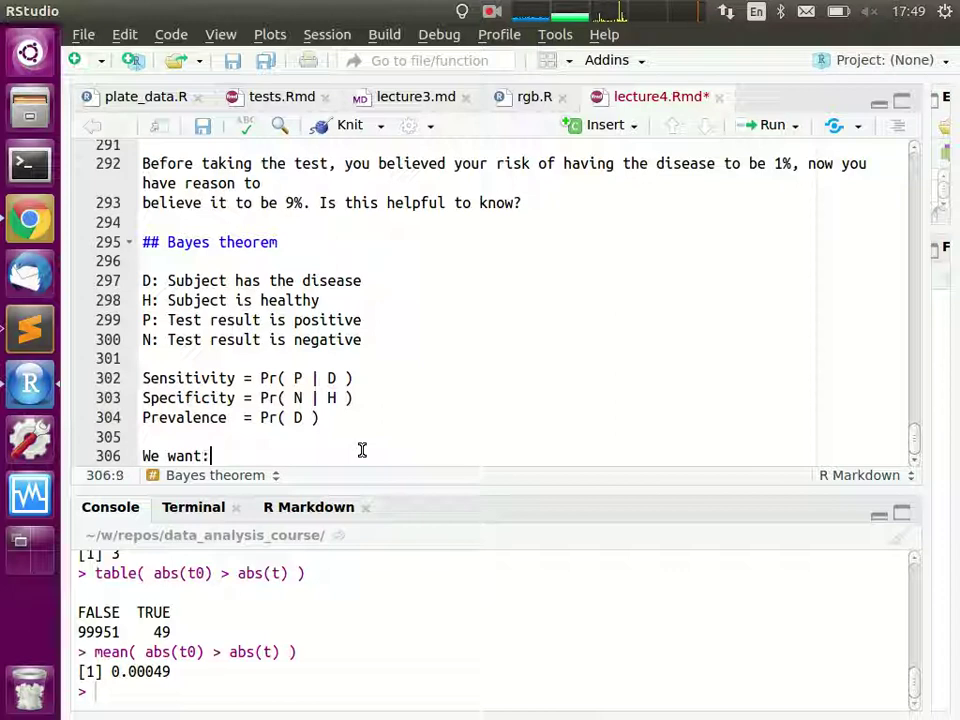
type("Pr( P")
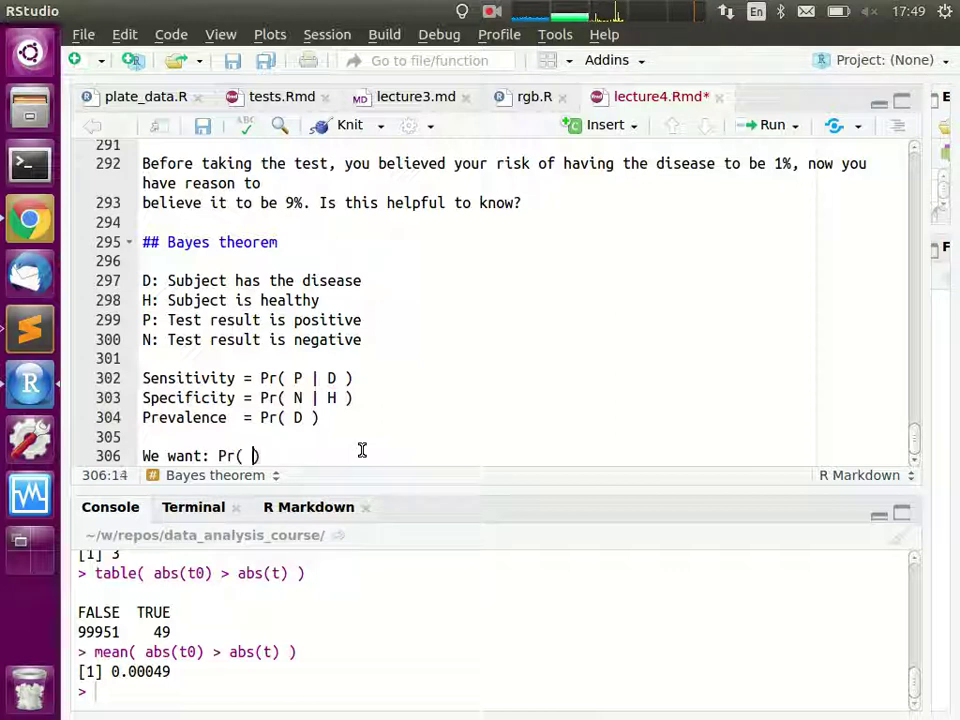
key("BackSpace")
type("D | P ")
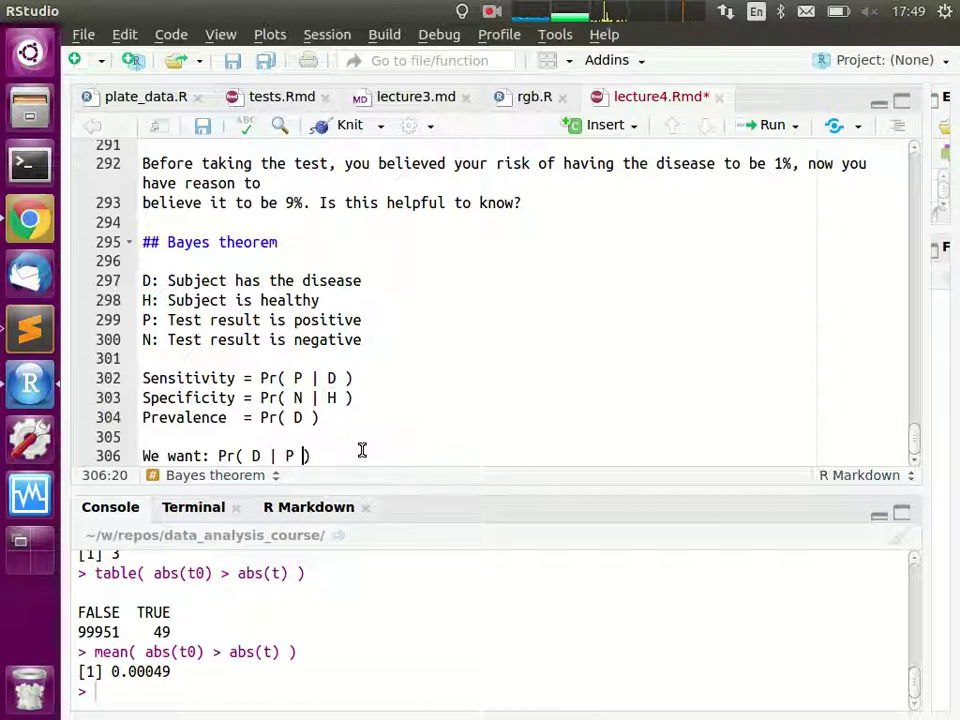
type(") ")
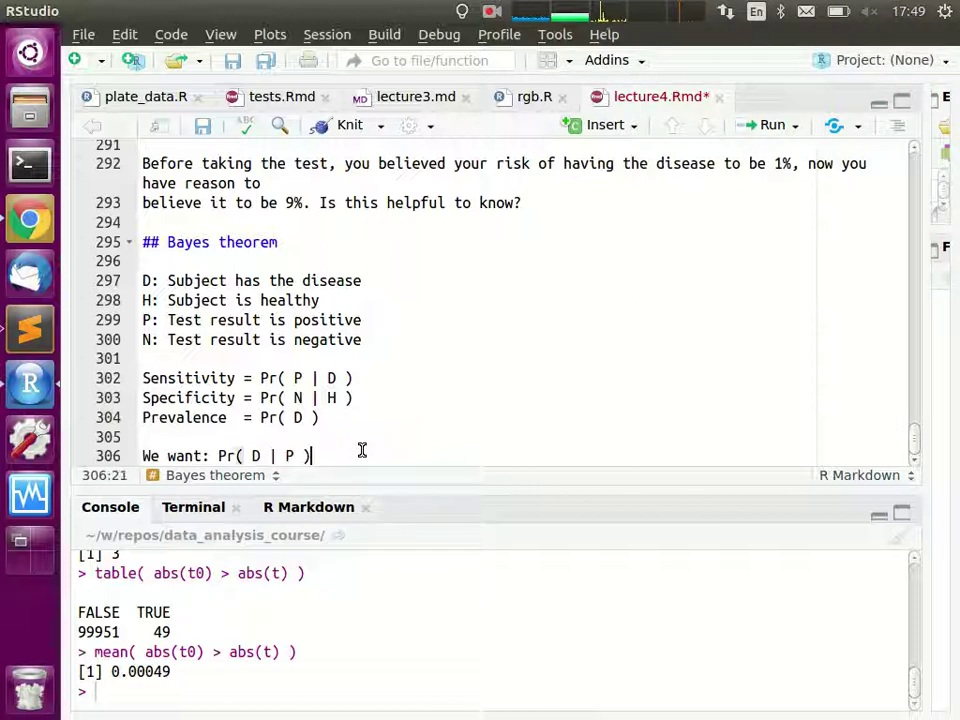
type("=")
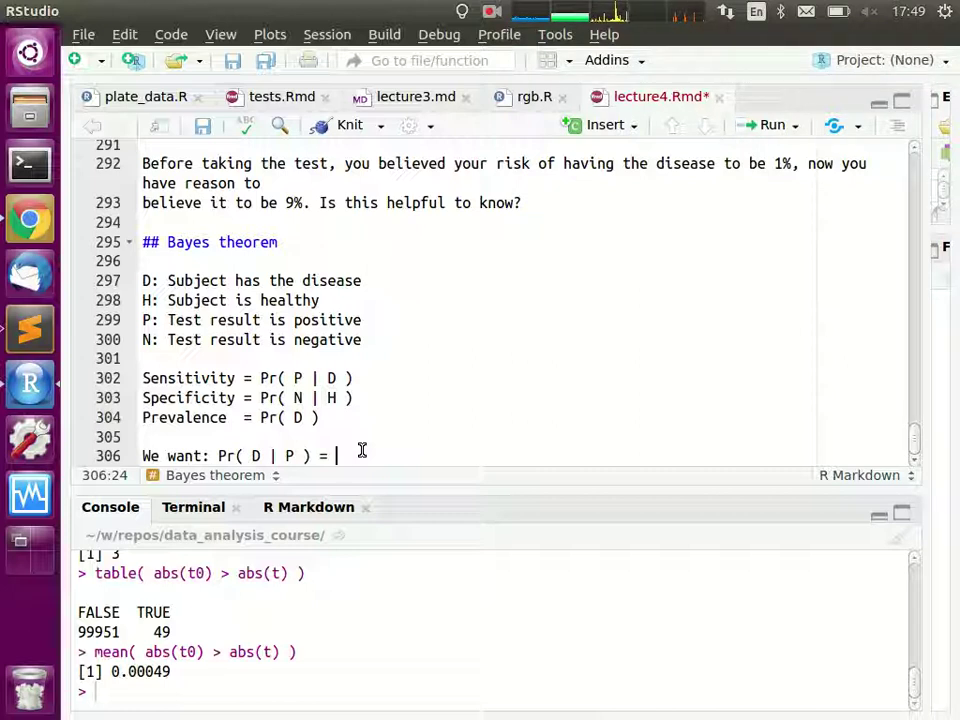
Step: End the 'We want' line with '...', then search 'bayes theorem' in a new Chrome tab
type("...")
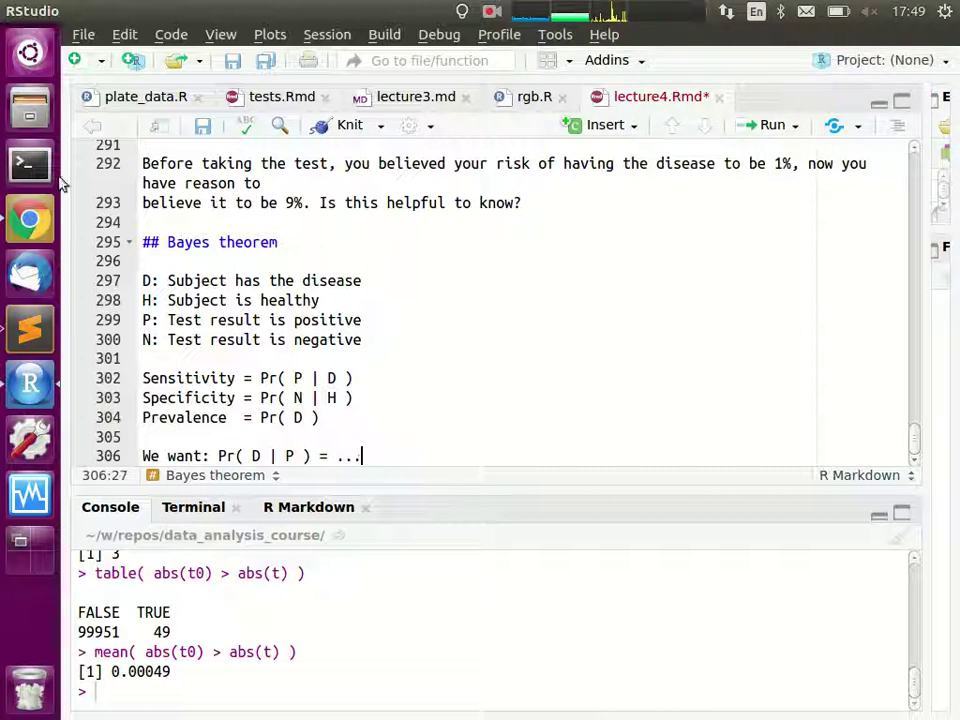
left_click(14, 222)
key("ctrl+t")
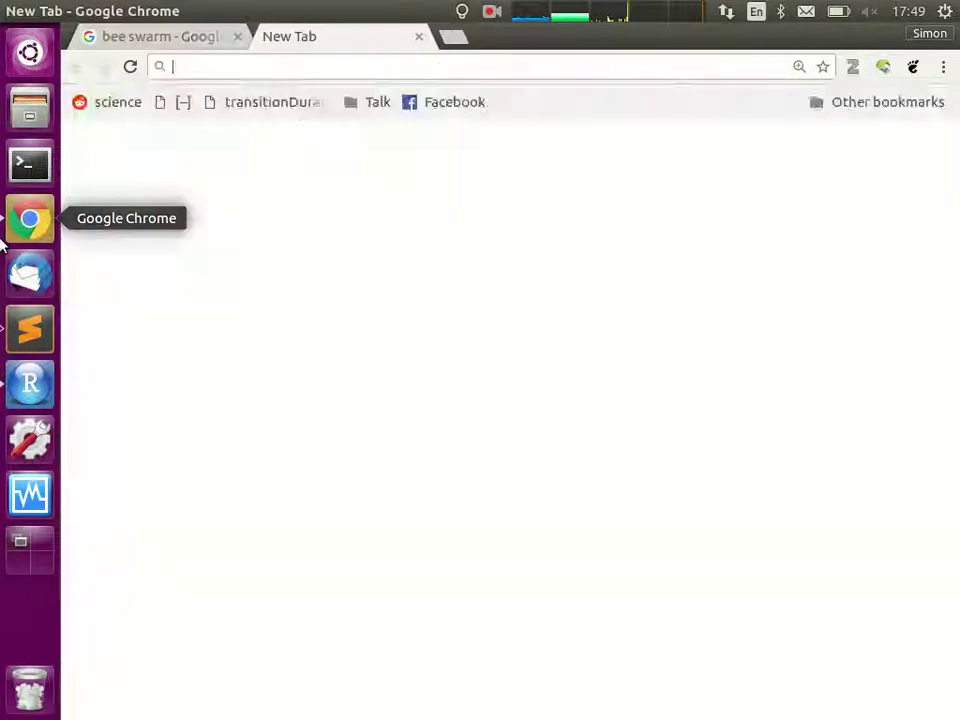
type("bayes")
key("BackSpace")
type("es")
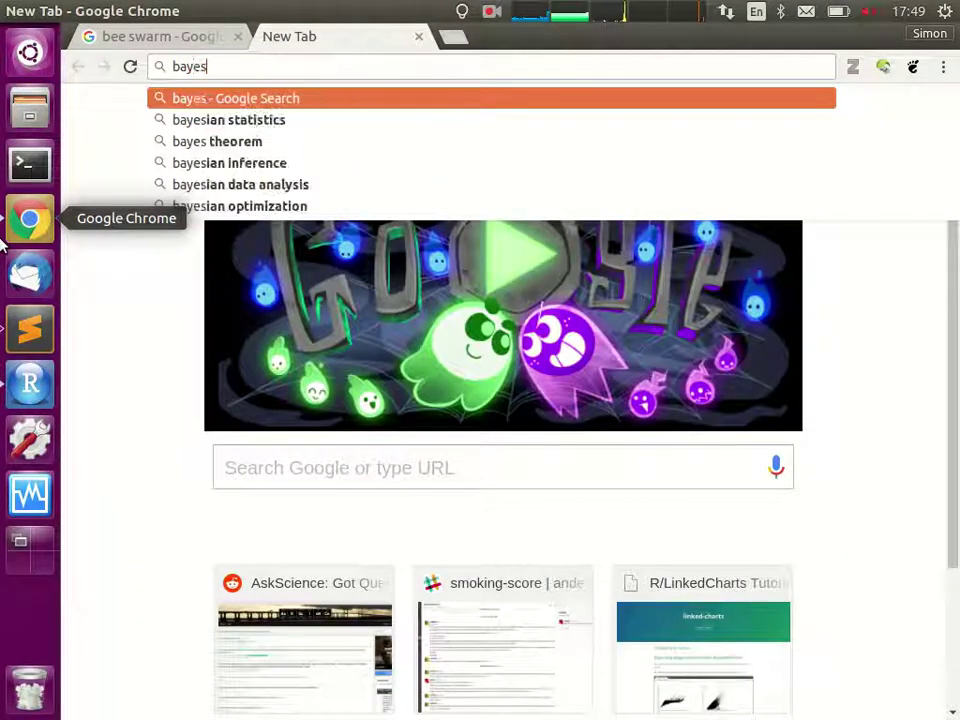
key("BackSpace")
key("Down")
key("Return")
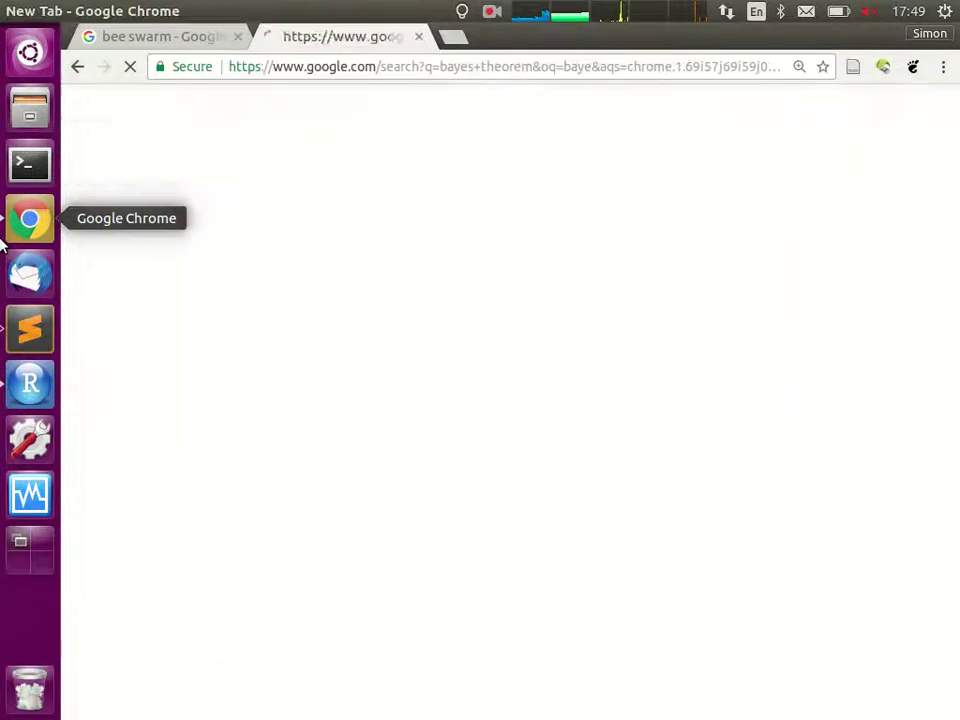
Step: Open the Wikipedia 'Bayes' theorem' article from the search results
scroll(592, 521, "down", 4)
scroll(580, 515, "down", 3)
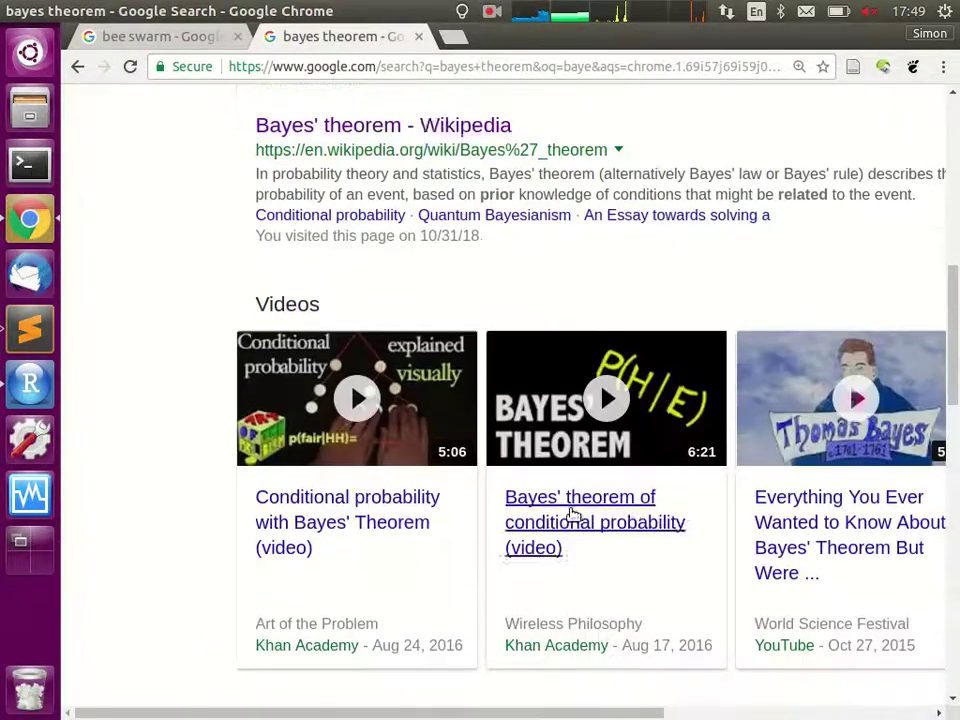
left_click(439, 128)
scroll(600, 380, "down", 3)
scroll(608, 392, "down", 20)
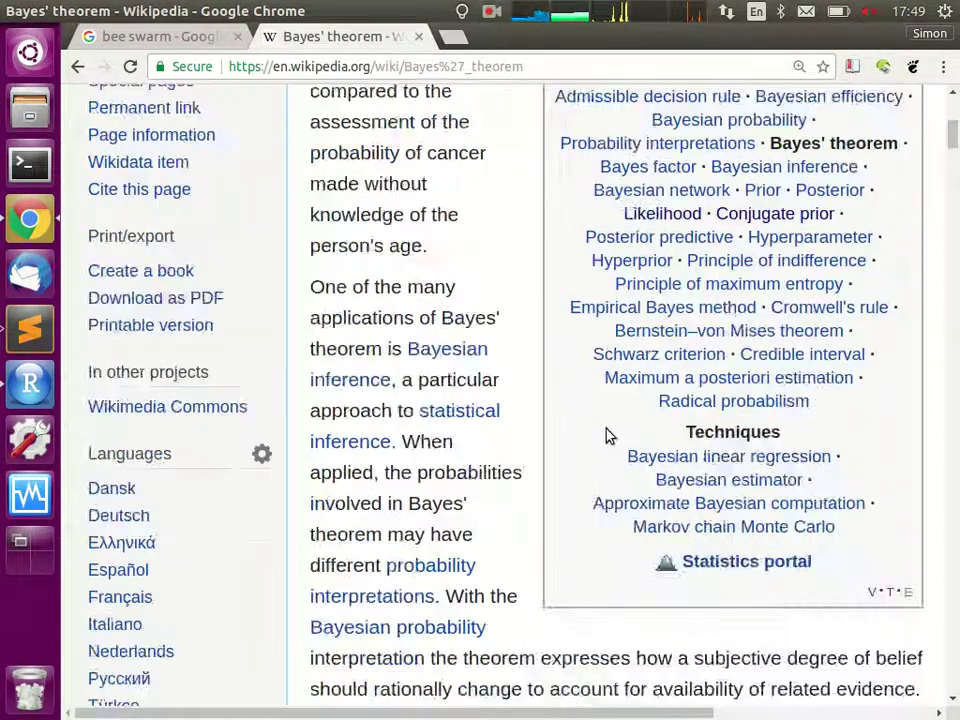
scroll(862, 436, "down", 10)
scroll(896, 581, "up", 8)
scroll(676, 383, "down", 1)
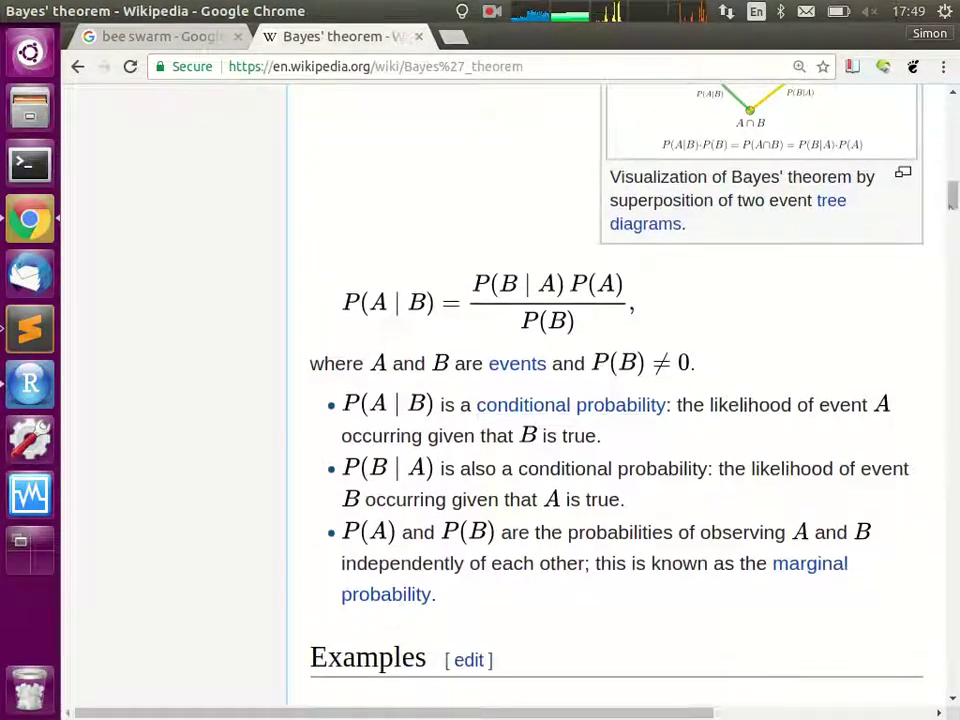
Step: Go to the article's Alternative form section, highlight its formula, then return to RStudio
left_click_drag(944, 197, 950, 362)
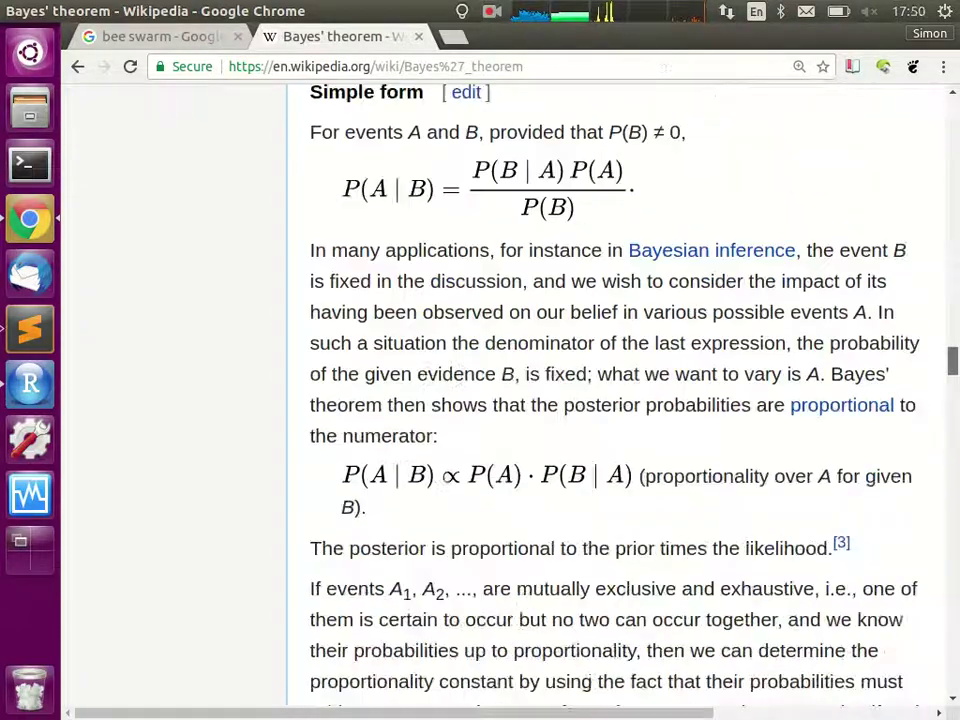
scroll(640, 340, "down", 9)
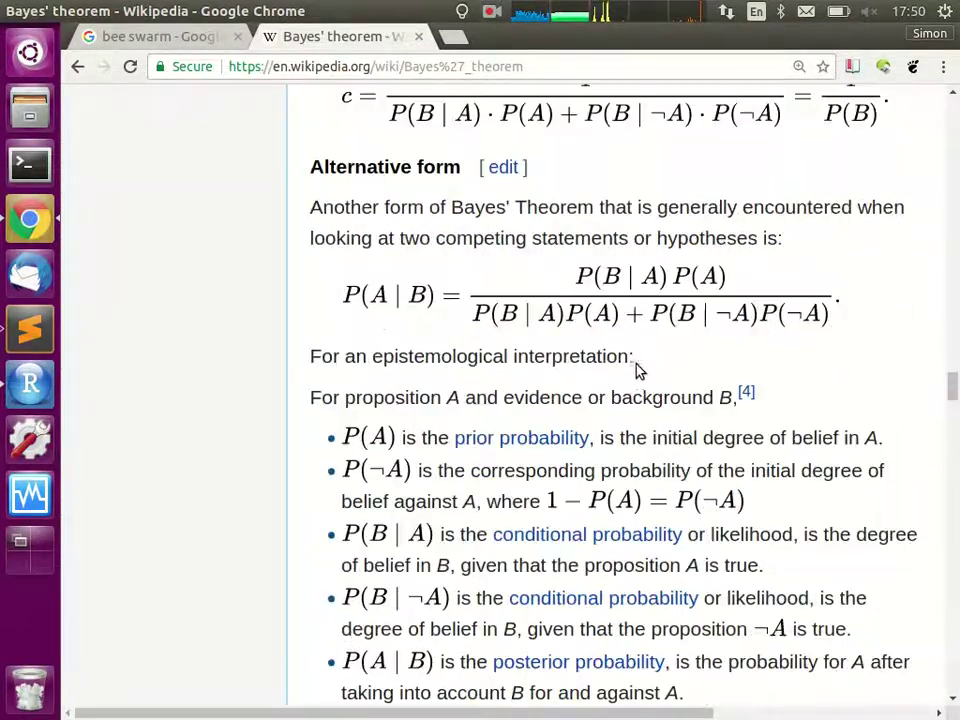
scroll(632, 370, "up", 4)
scroll(545, 385, "down", 8)
scroll(577, 414, "down", 12)
left_click_drag(952, 448, 955, 379)
scroll(840, 440, "down", 4)
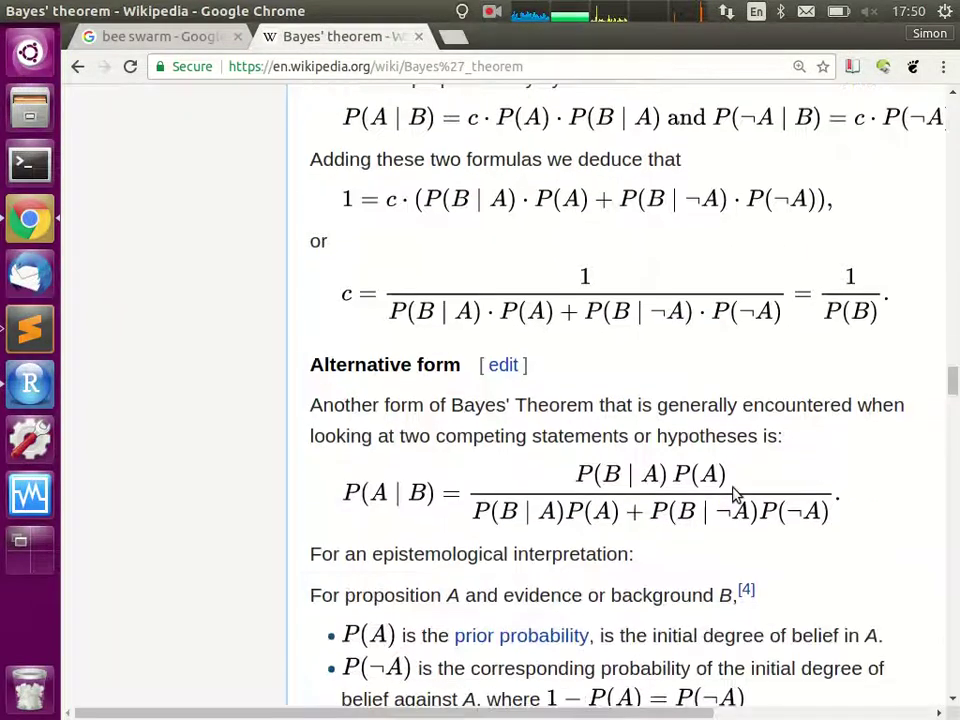
scroll(735, 495, "down", 4)
scroll(313, 311, "up", 2)
left_click_drag(349, 240, 757, 273)
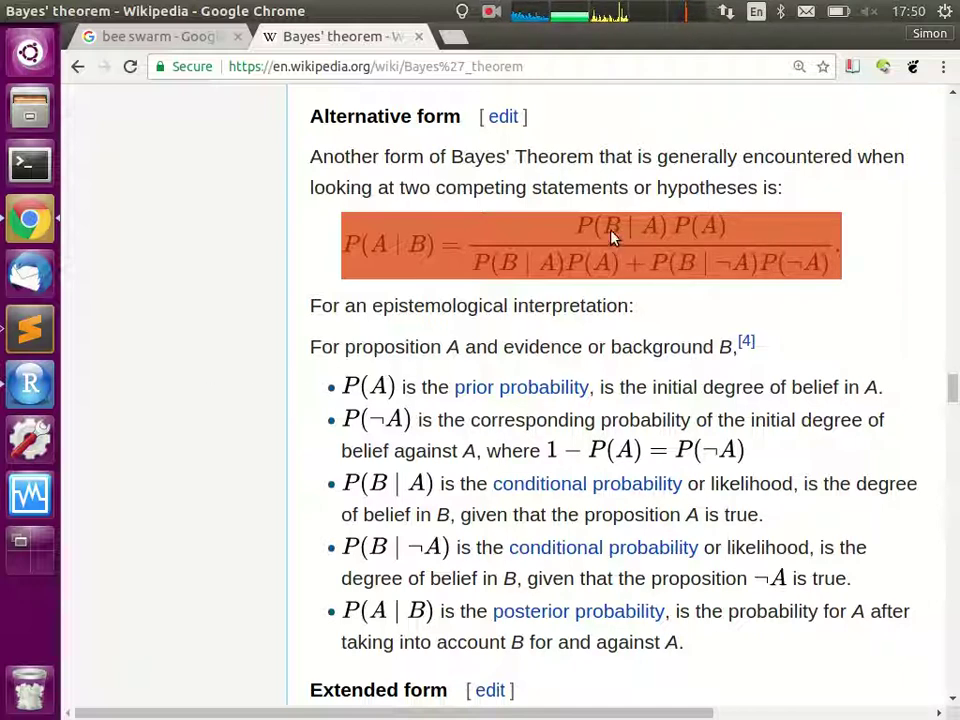
left_click(615, 280)
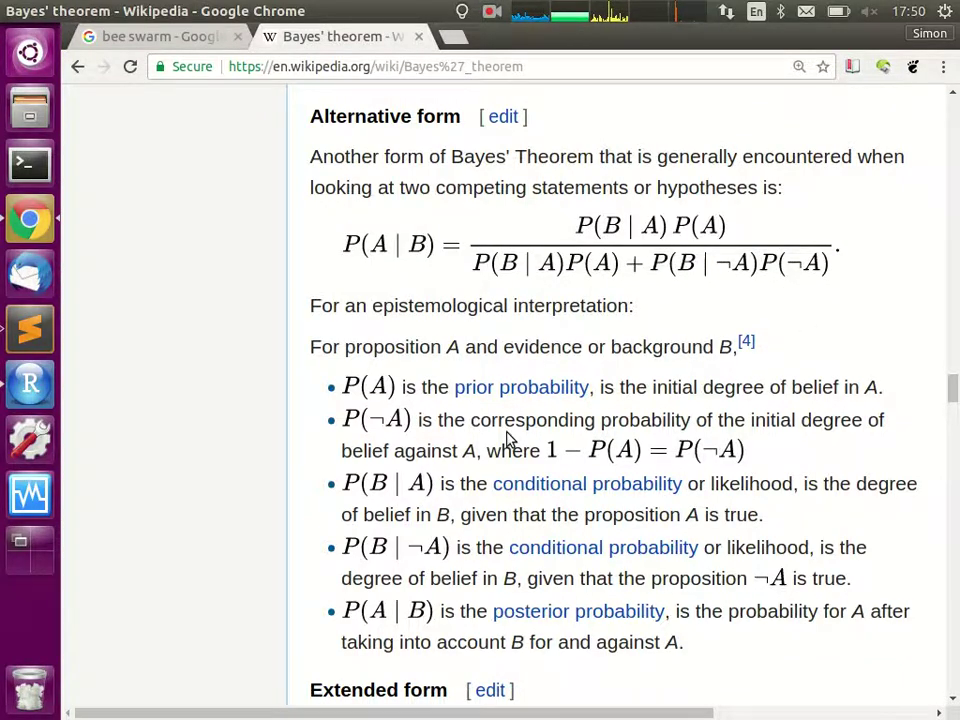
key("alt+Tab")
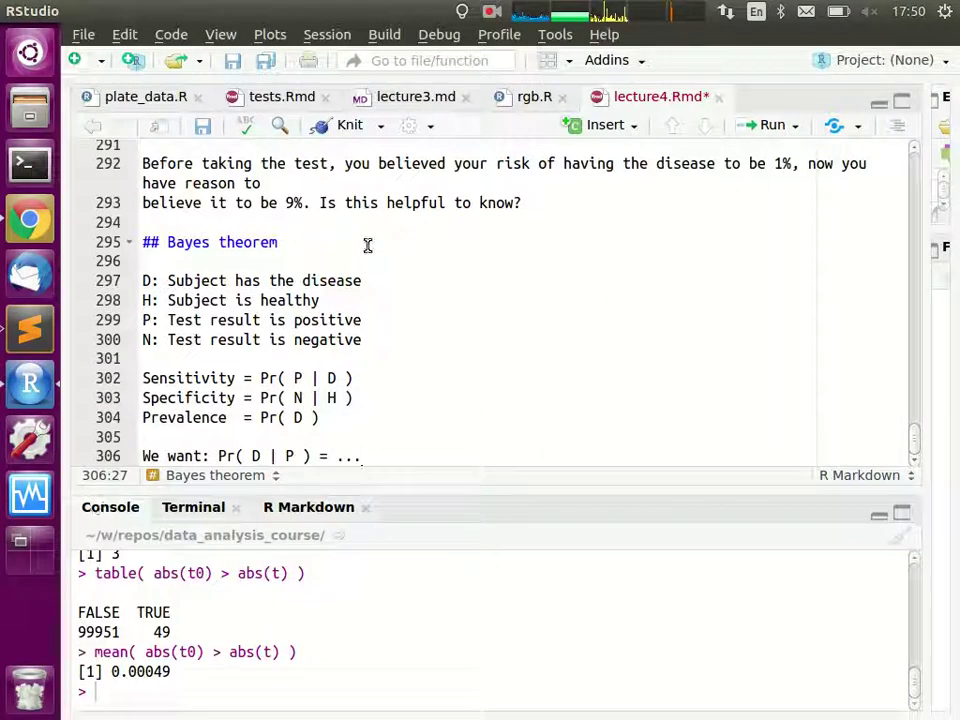
scroll(369, 384, "up", 3)
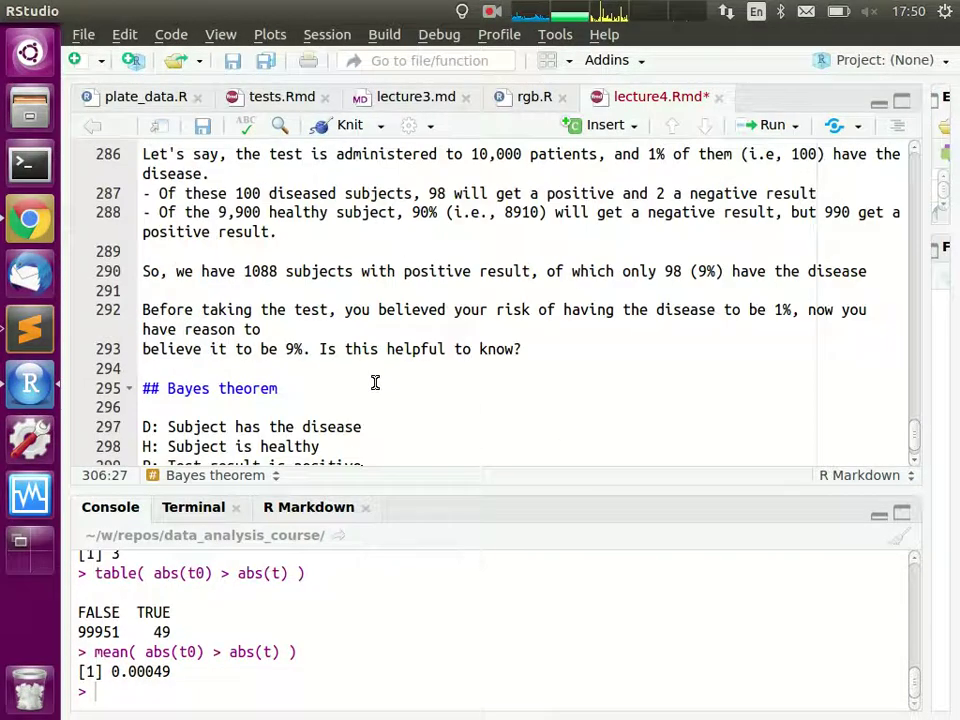
scroll(390, 398, "up", 2)
scroll(546, 306, "down", 4)
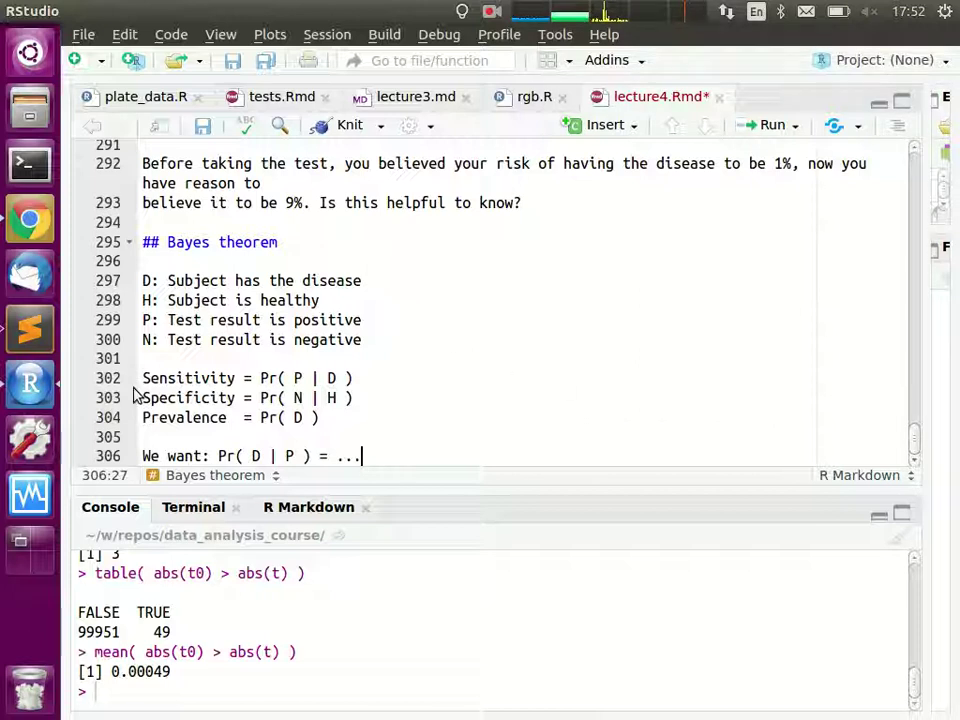
Step: Point out the sensitivity and specificity formulas, then append '= 1 - p-value' to the Specificity line
left_click(218, 455)
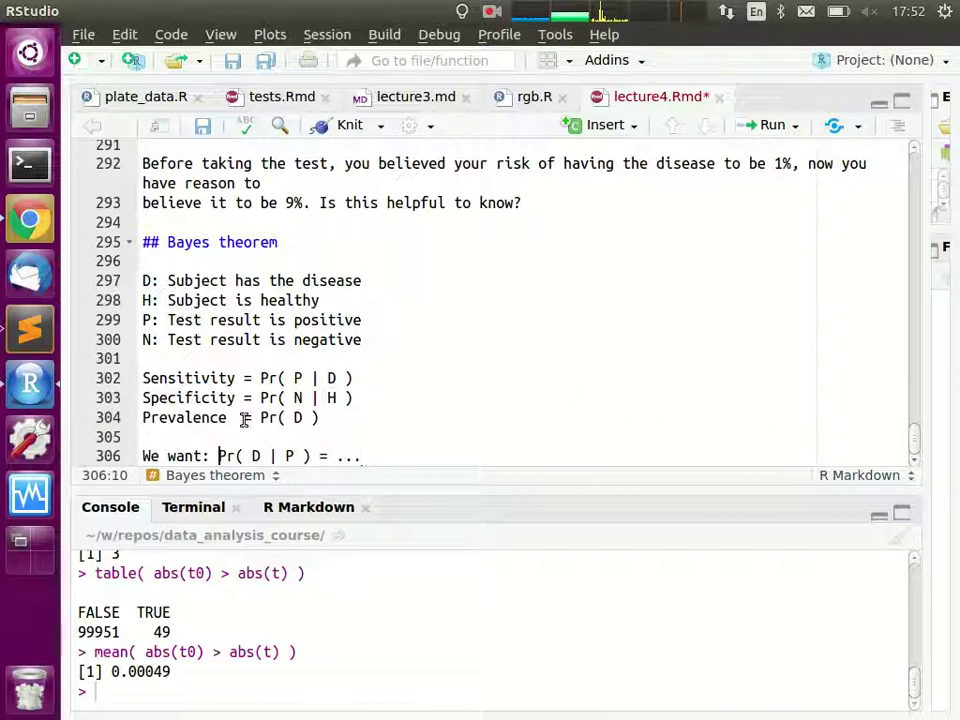
left_click_drag(260, 377, 287, 397)
left_click(318, 377)
left_click(293, 397)
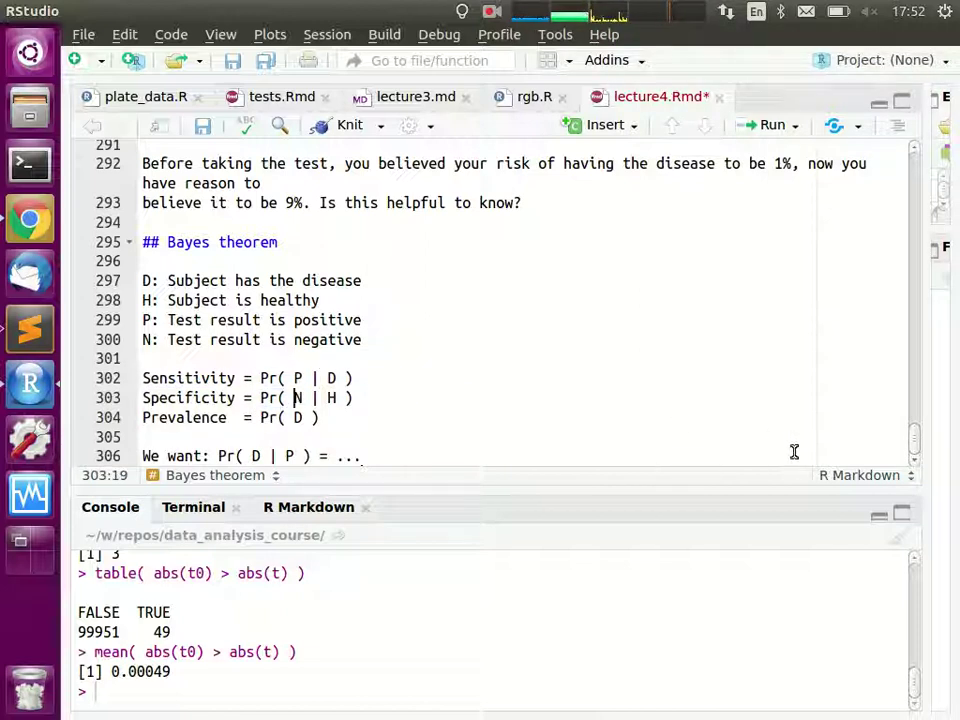
left_click_drag(325, 397, 354, 396)
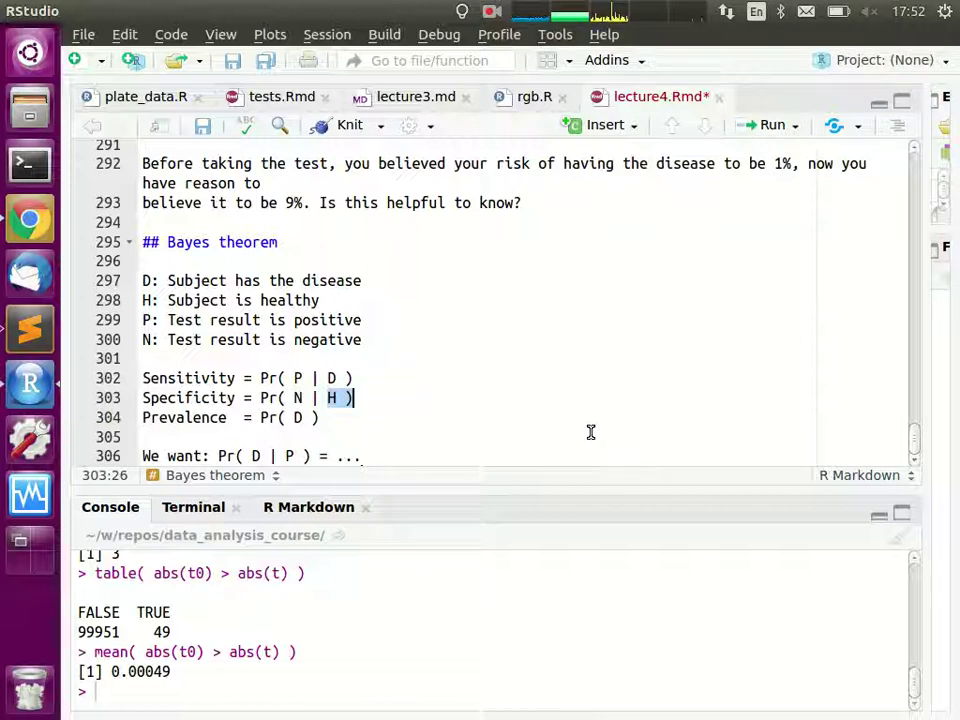
left_click(200, 398)
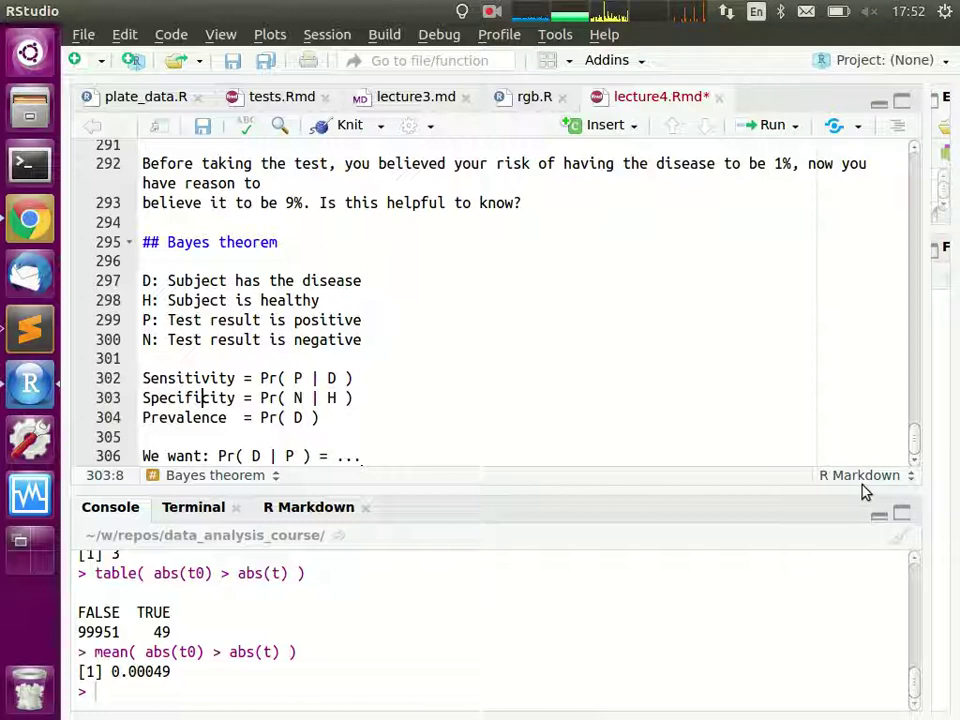
left_click(518, 396)
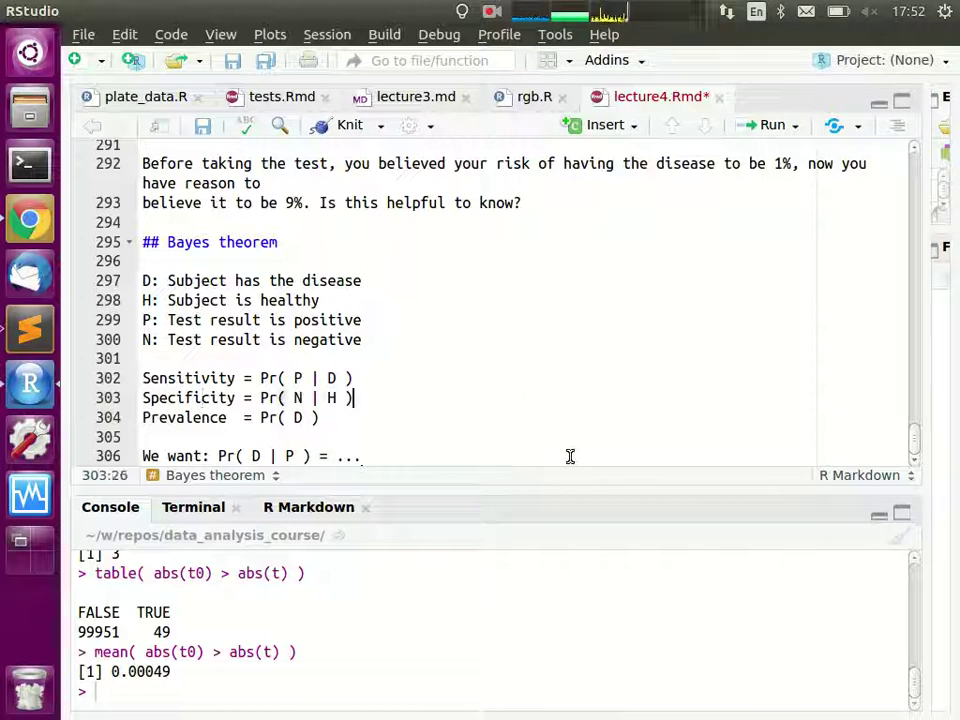
type("= ")
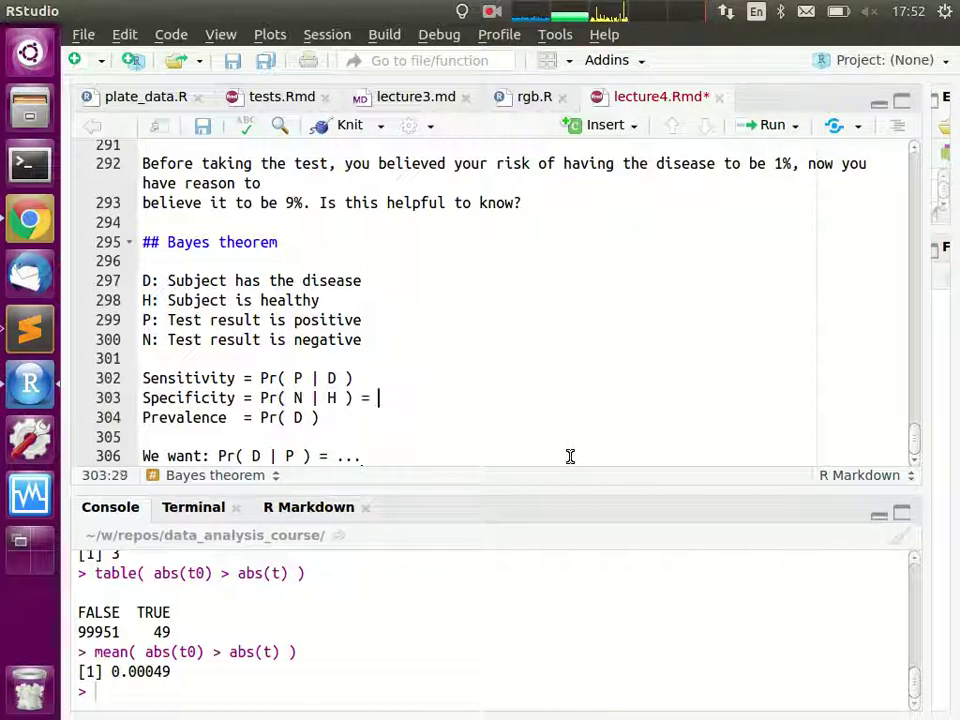
type("1 - p")
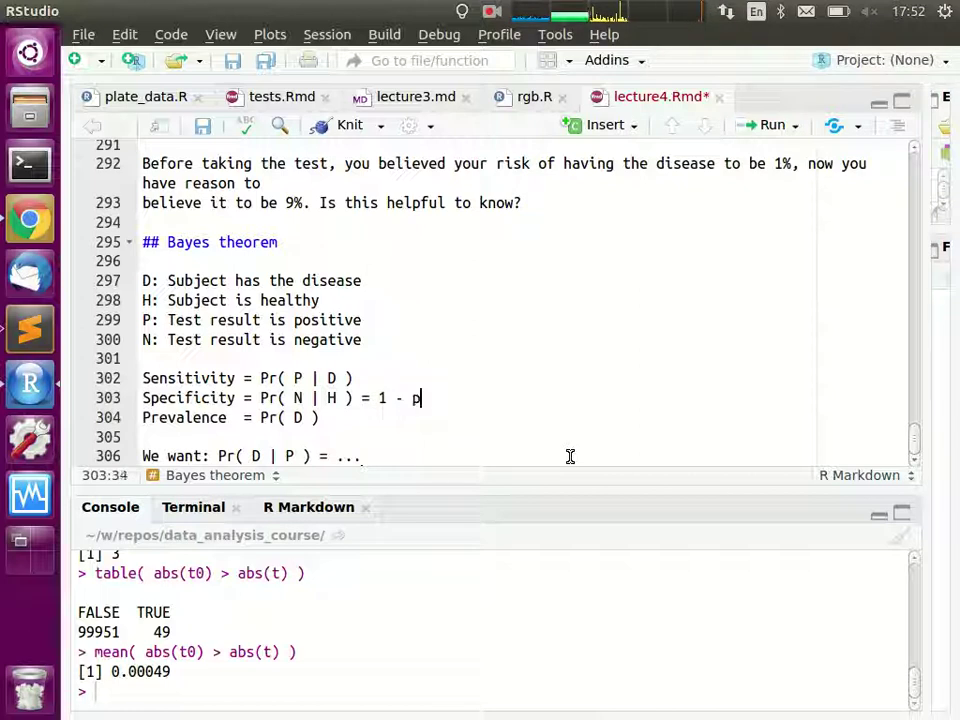
type("-value")
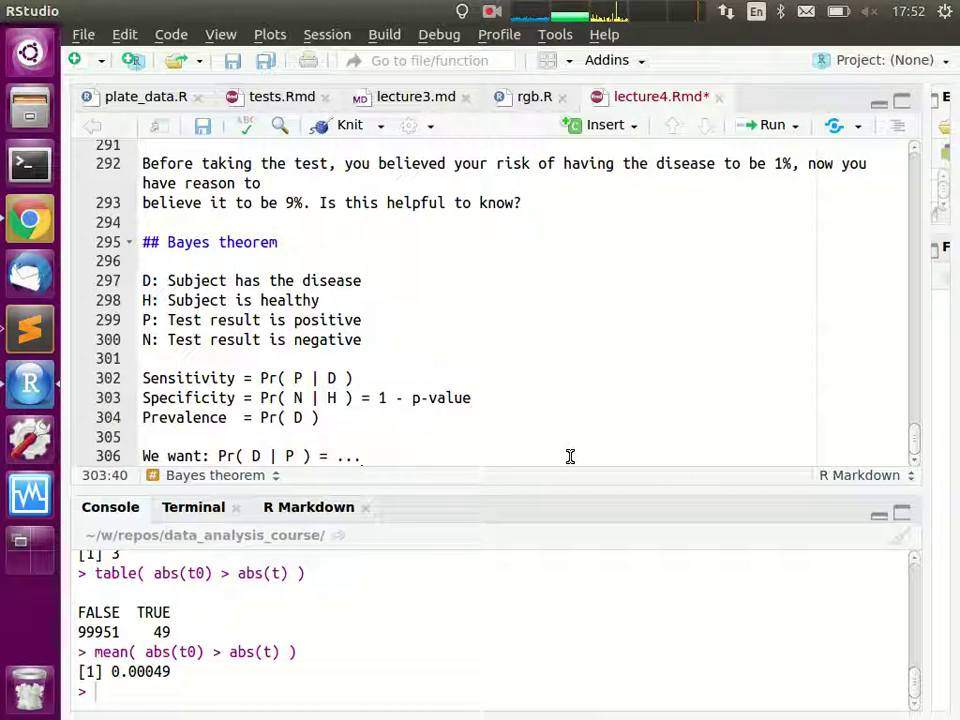
Step: Add the line 'p-value = Pr( P | H ) = 1-specificty' below Prevalence
key("Down")
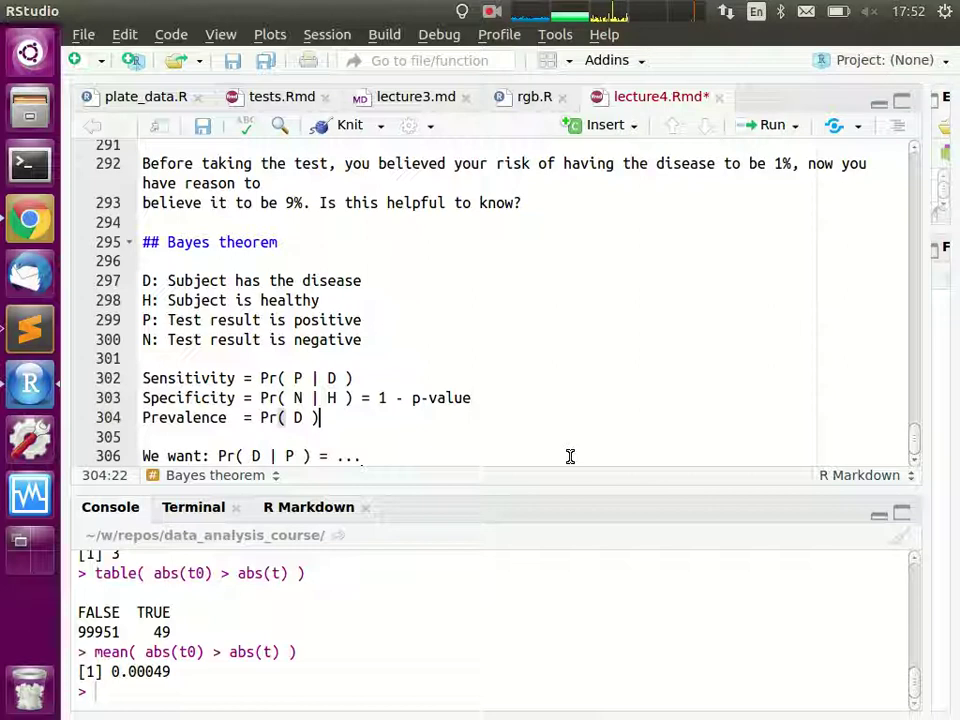
key("Down")
key("Down")
key("ctrl+d")
type("be")
key("BackSpace")
key("BackSpace")
type("p-")
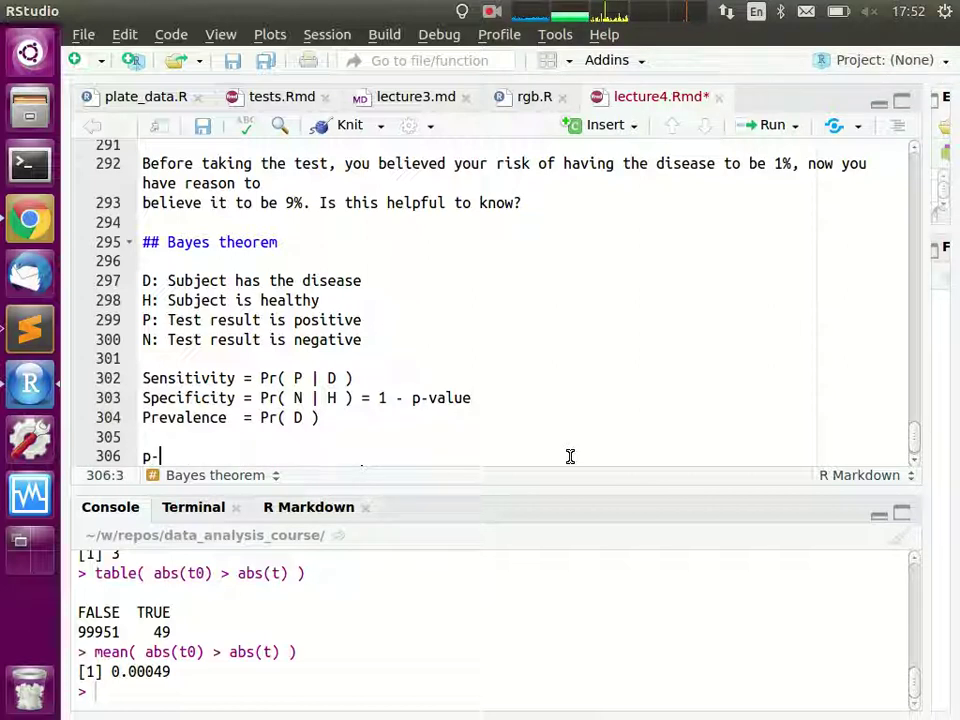
type("value = Pr(")
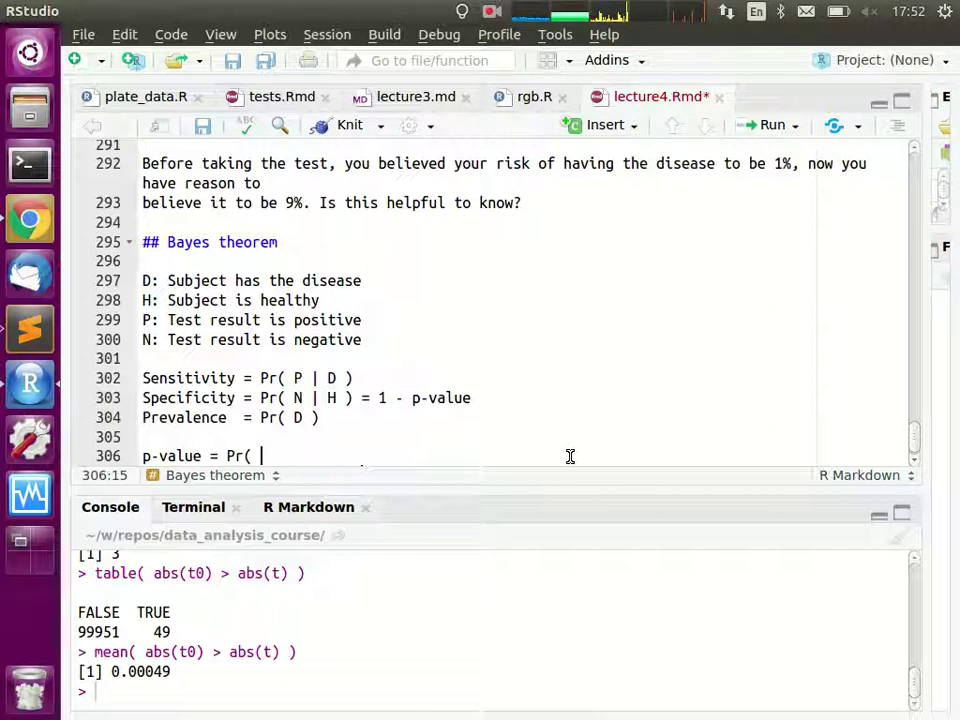
type("| H )")
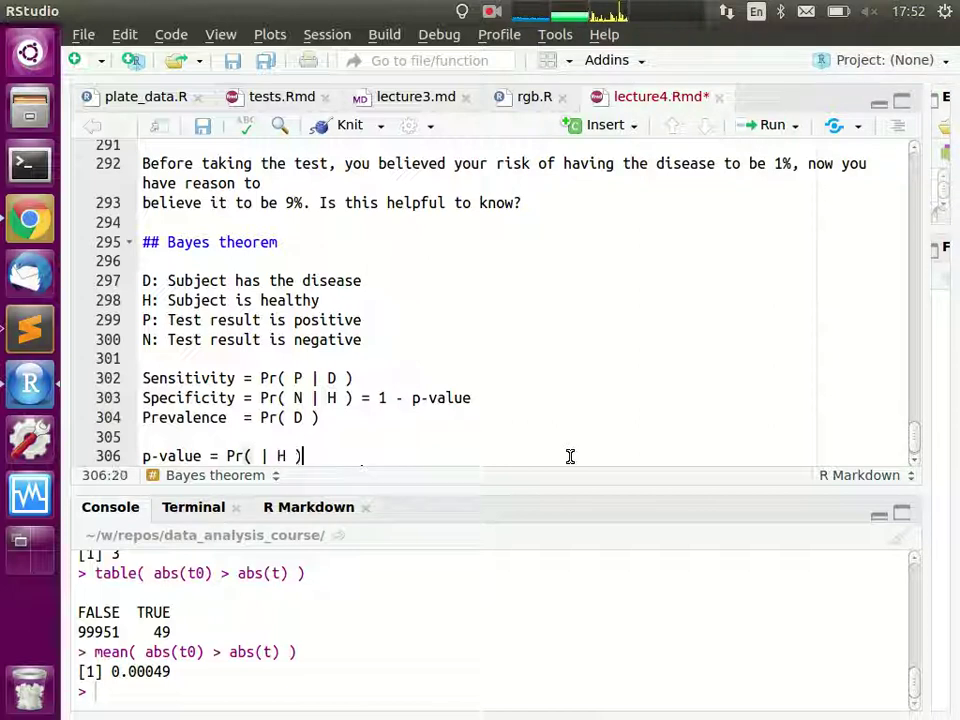
key("Left")
key("Left")
key("Left")
key("Left")
key("Left")
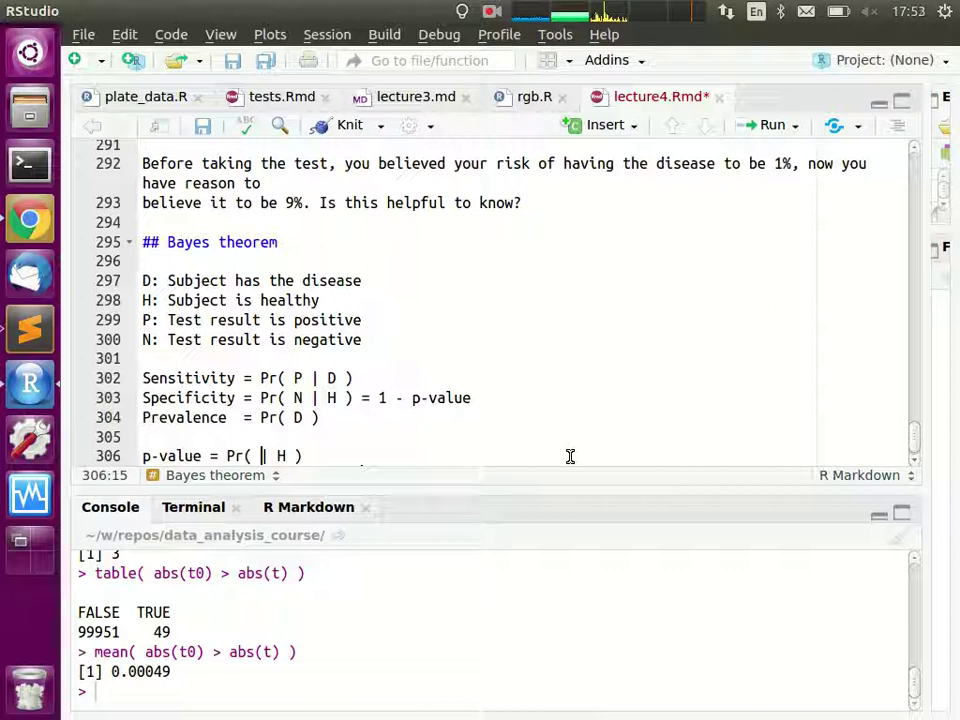
type("P")
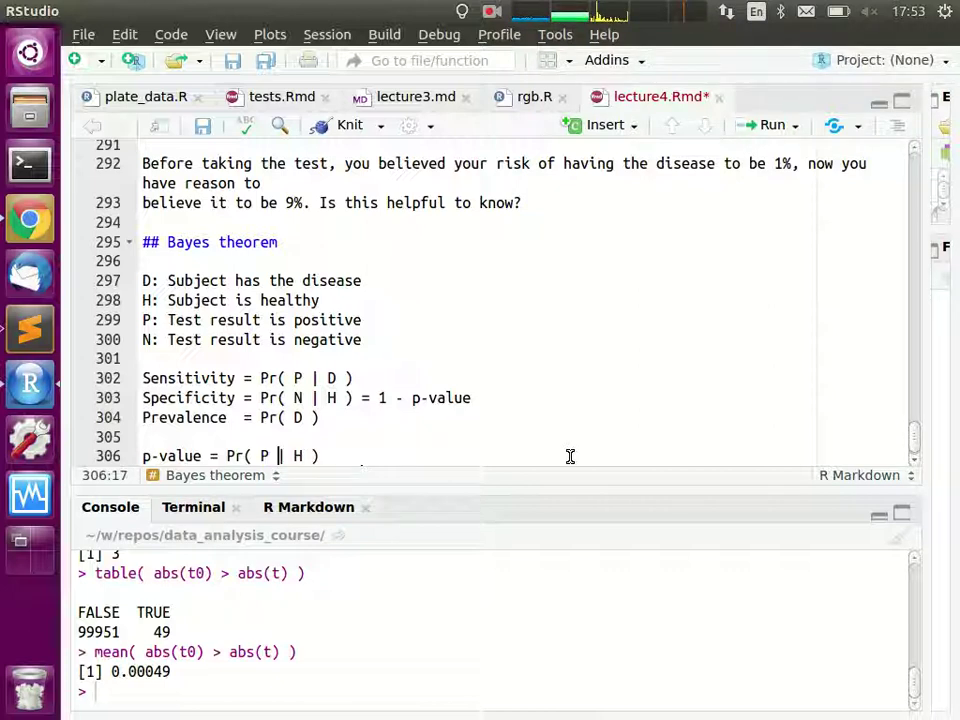
key("End")
type("= 1-spe")
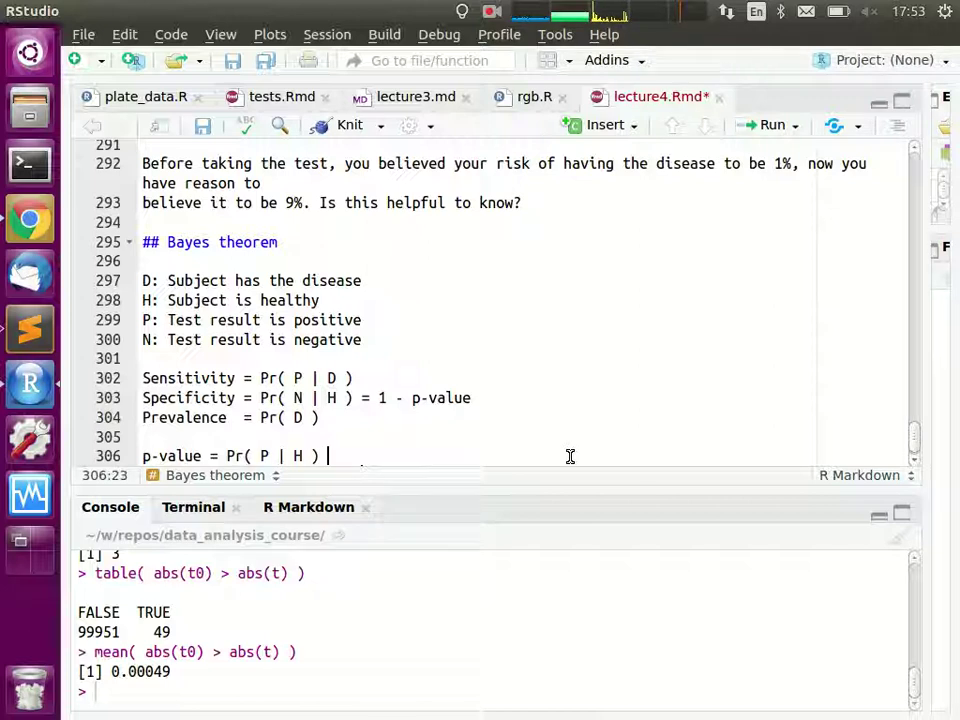
type("cificty")
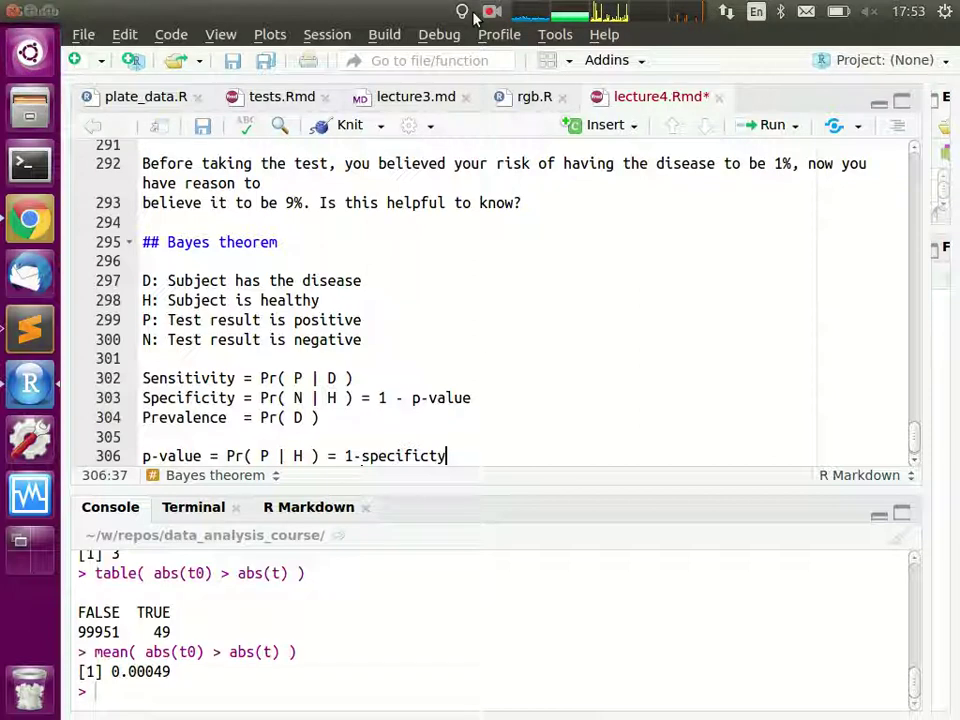
scroll(170, 360, "down", 1)
left_click_drag(219, 437, 317, 437)
left_click(304, 455)
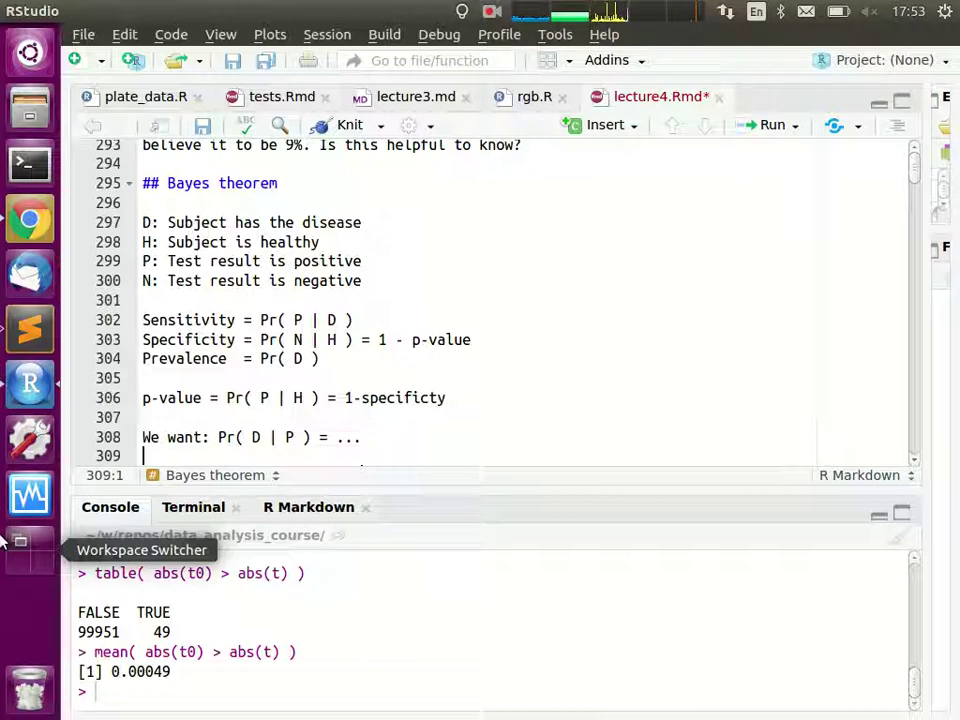
left_click_drag(289, 320, 342, 318)
left_click(287, 340)
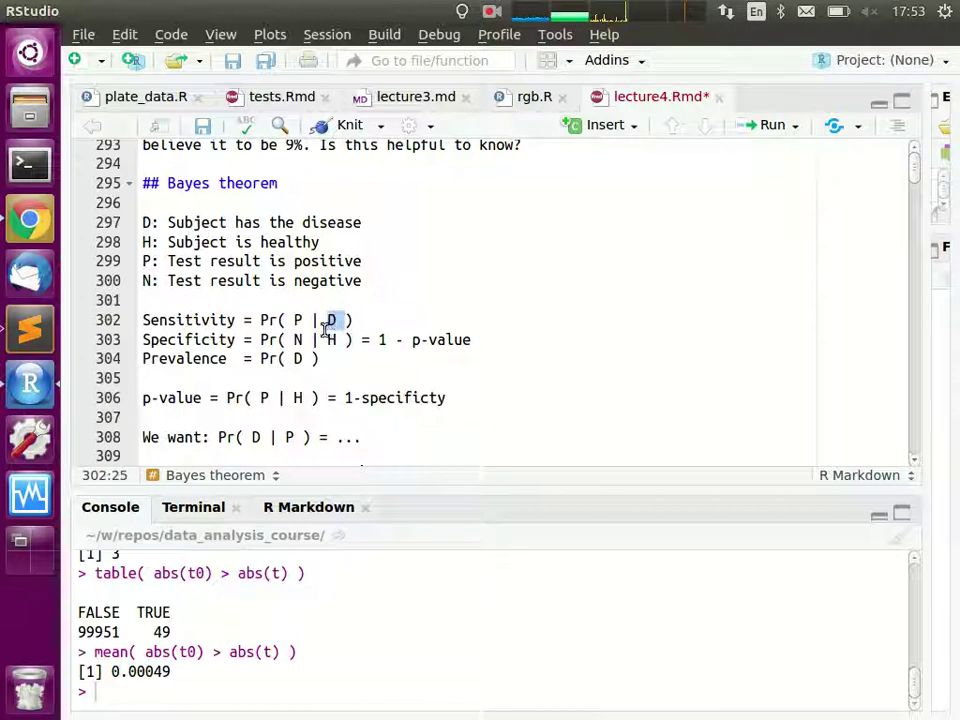
left_click(328, 340)
left_click(320, 320)
double_click(328, 320)
left_click_drag(242, 437, 265, 437)
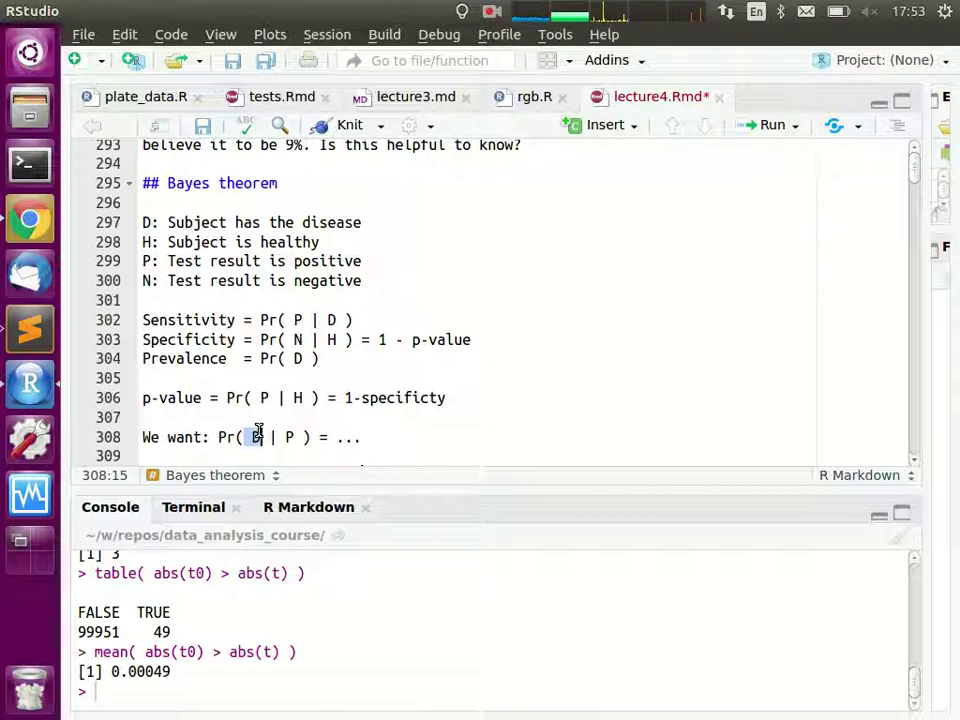
left_click_drag(274, 437, 293, 437)
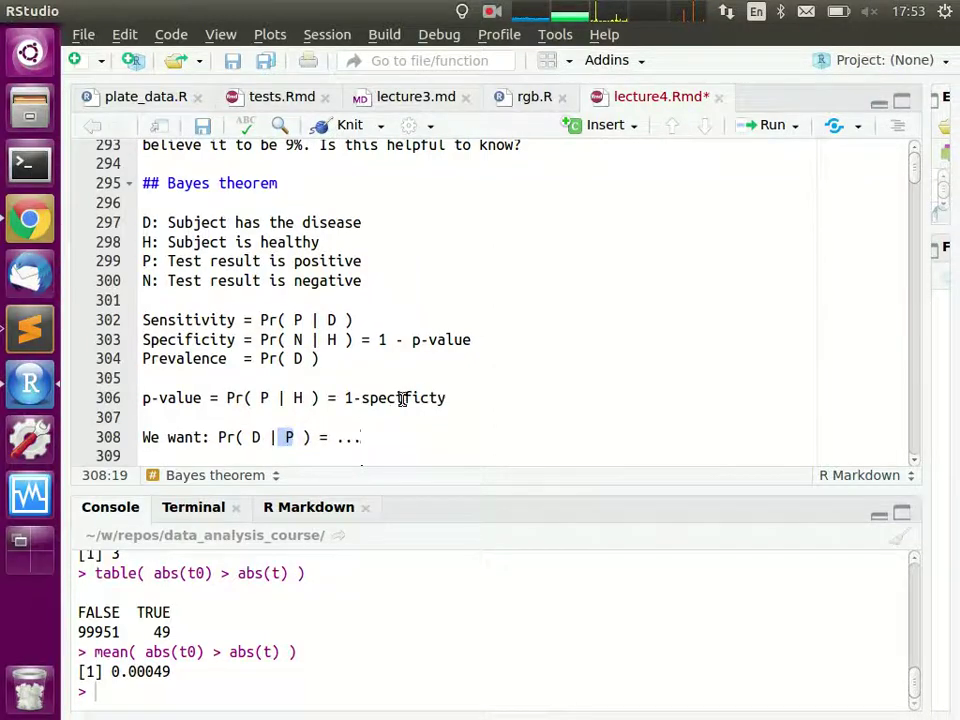
scroll(426, 364, "up", 6)
scroll(419, 366, "up", 3)
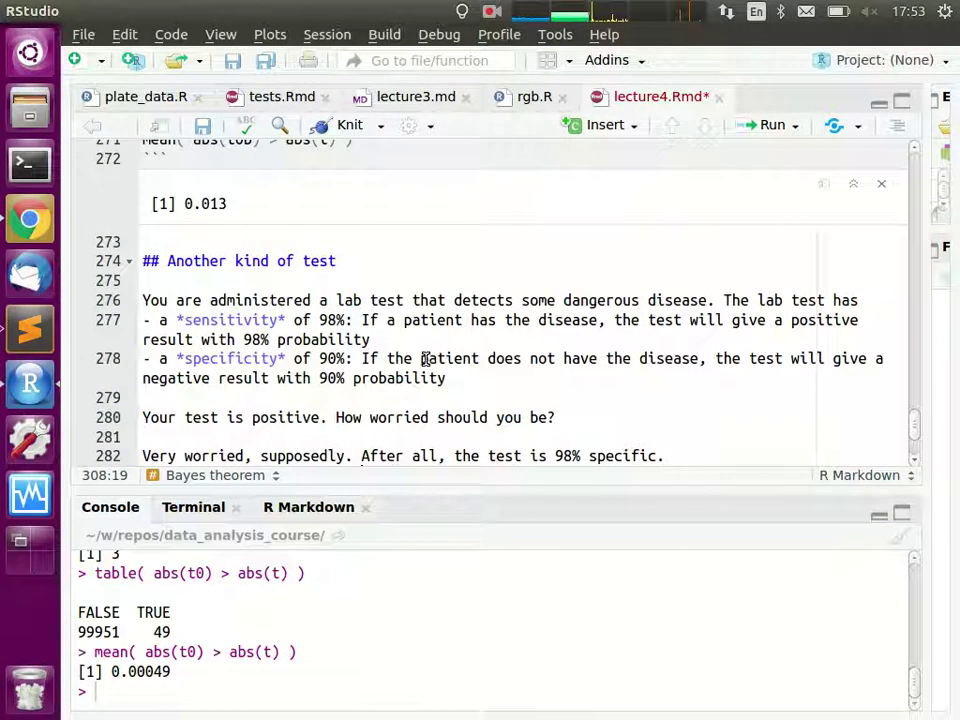
scroll(408, 366, "up", 3)
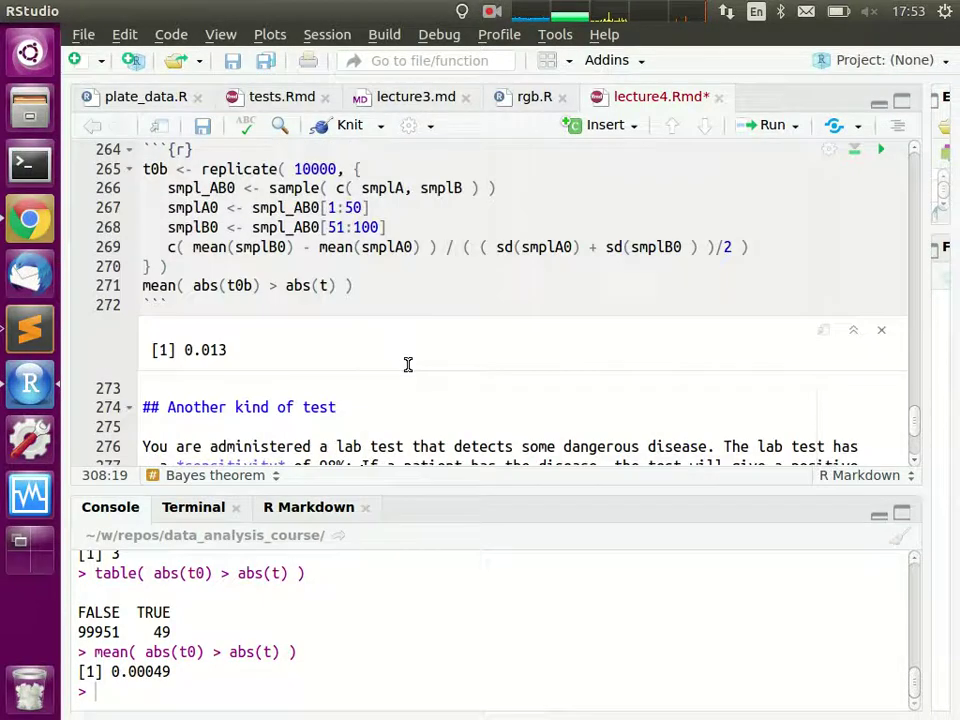
scroll(386, 382, "down", 3)
scroll(386, 381, "down", 7)
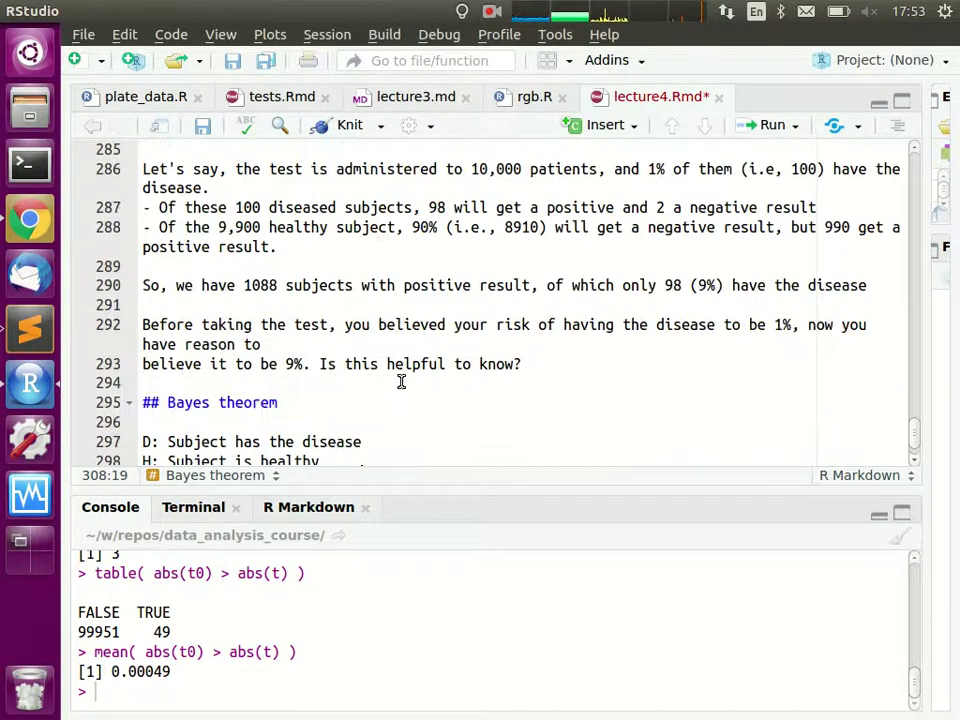
scroll(392, 381, "up", 2)
scroll(386, 401, "up", 2)
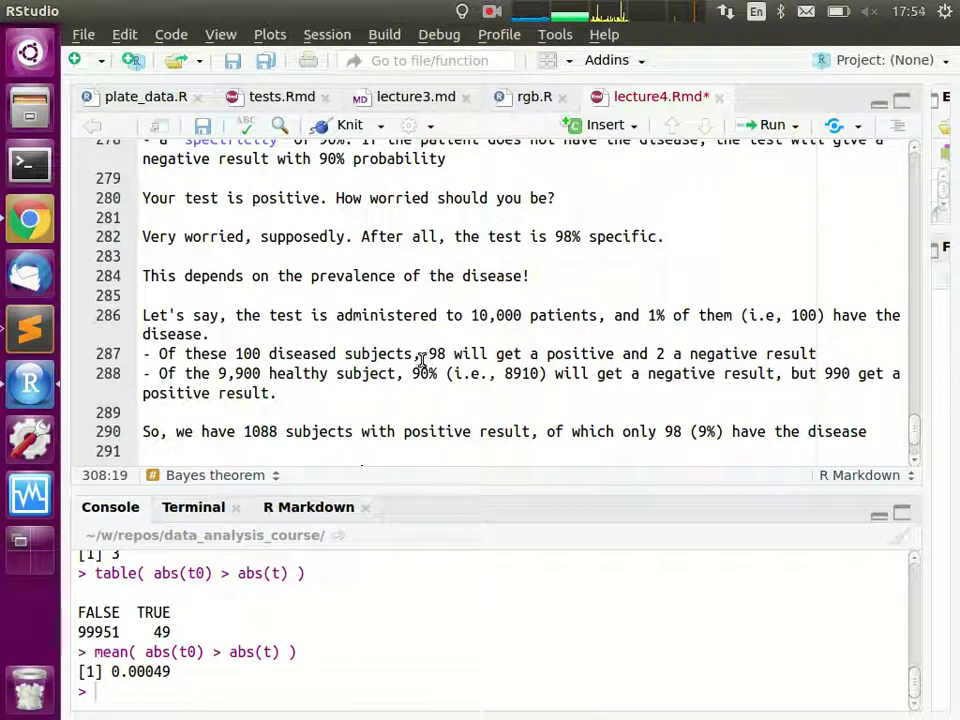
scroll(430, 363, "down", 1)
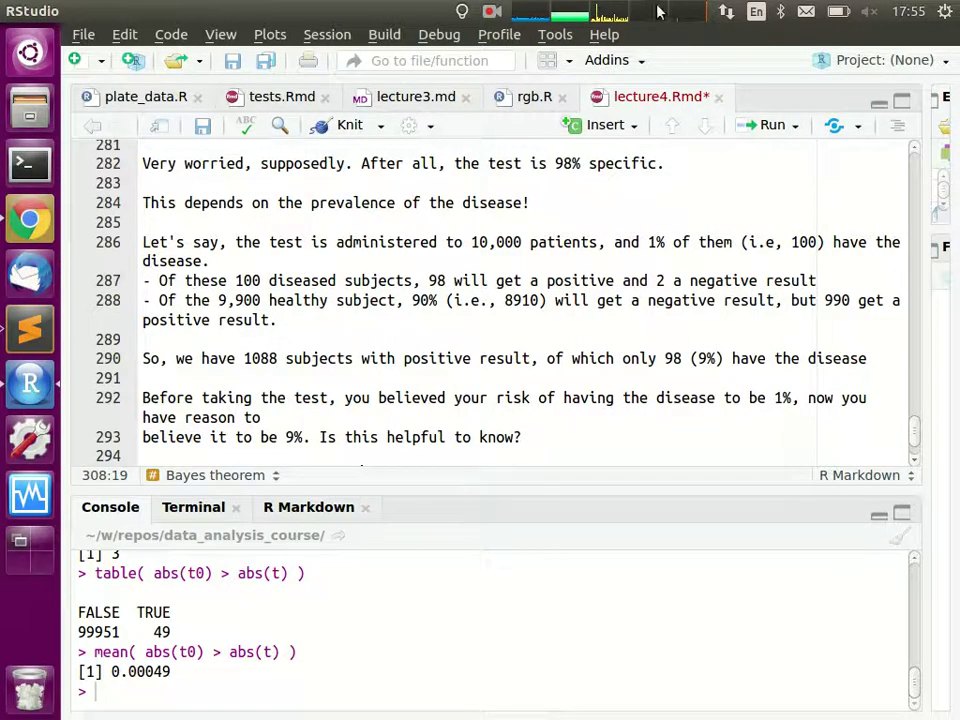
scroll(476, 257, "up", 3)
triple_click(223, 298)
scroll(298, 302, "down", 5)
scroll(296, 308, "down", 2)
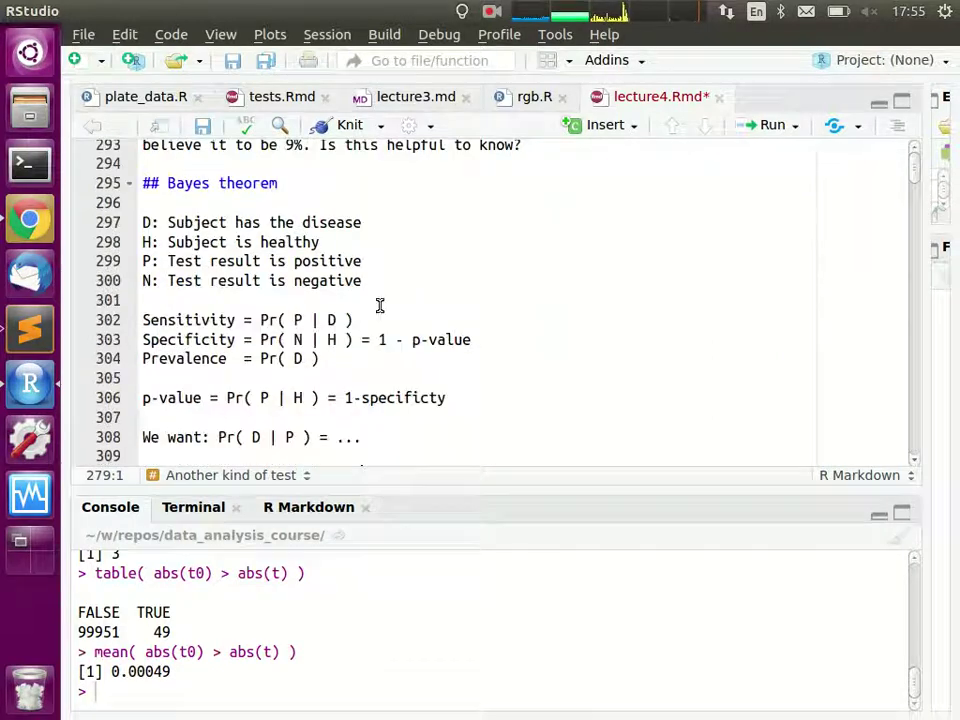
triple_click(383, 396)
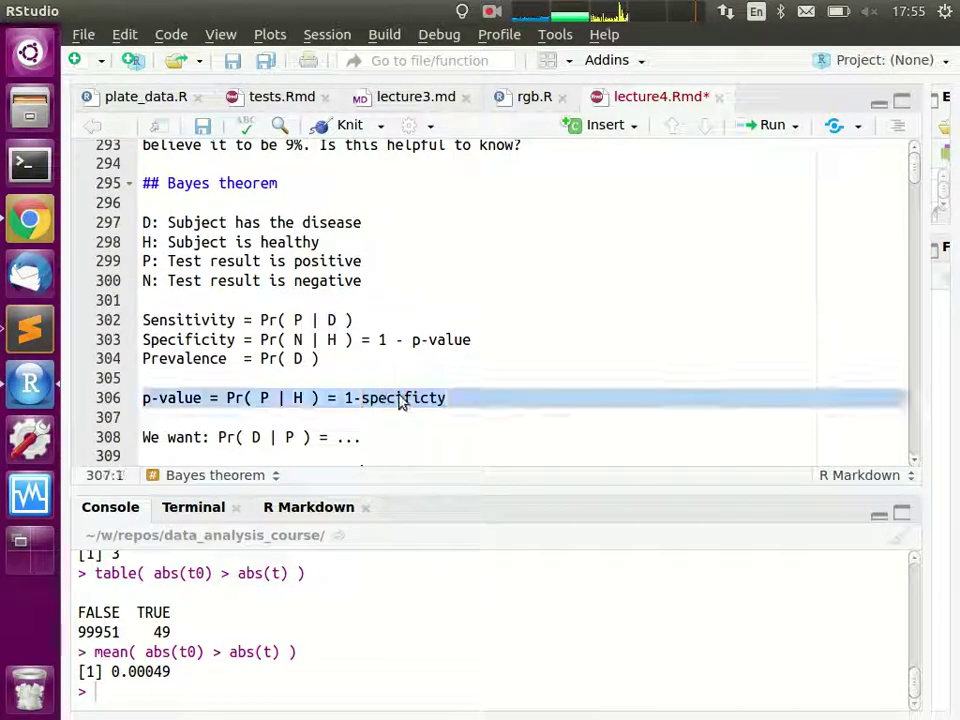
scroll(405, 395, "up", 10)
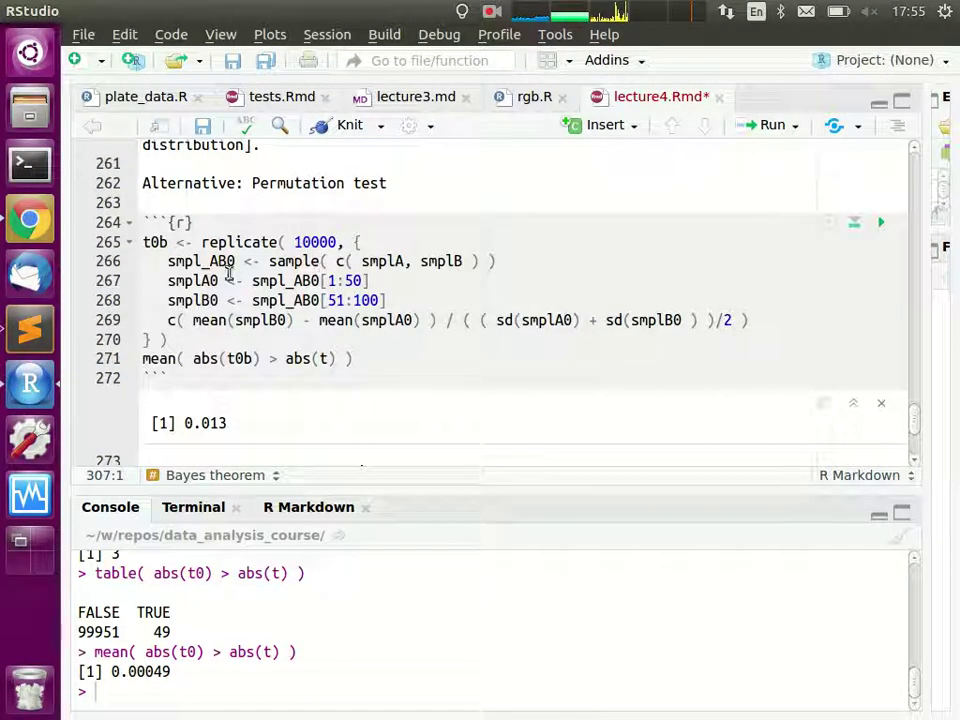
scroll(212, 242, "up", 3)
scroll(212, 250, "down", 7)
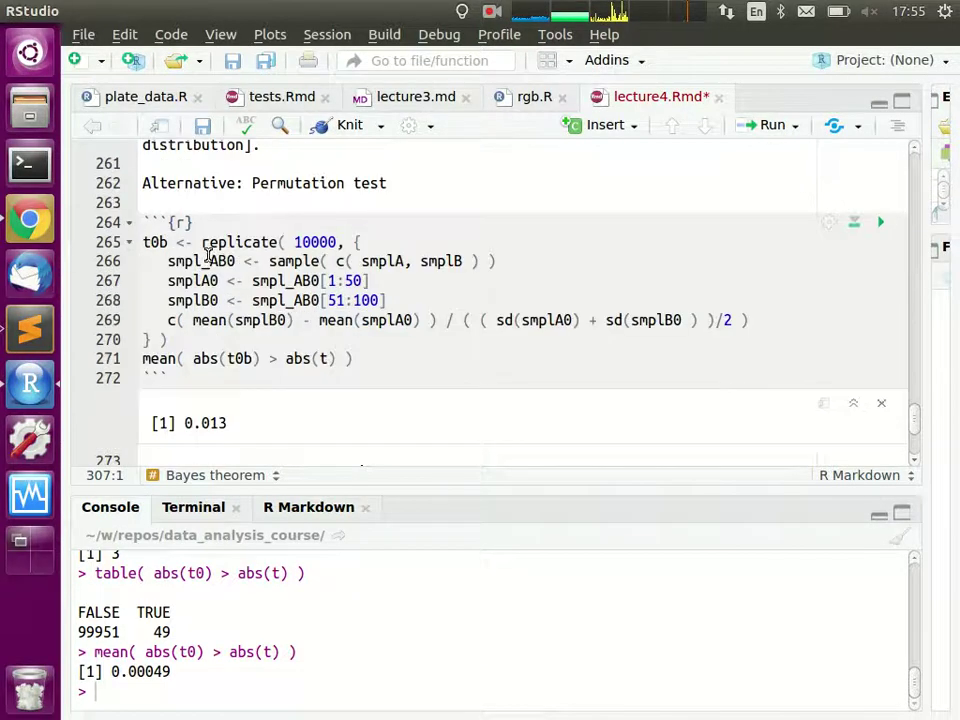
scroll(209, 273, "up", 3)
scroll(236, 400, "down", 7)
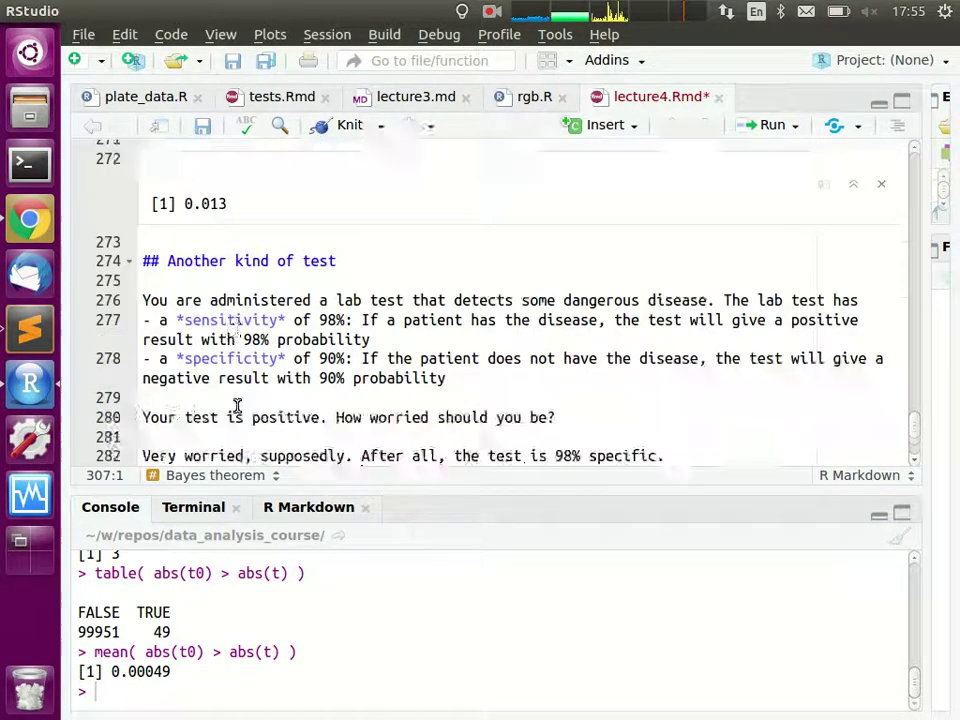
scroll(246, 395, "down", 2)
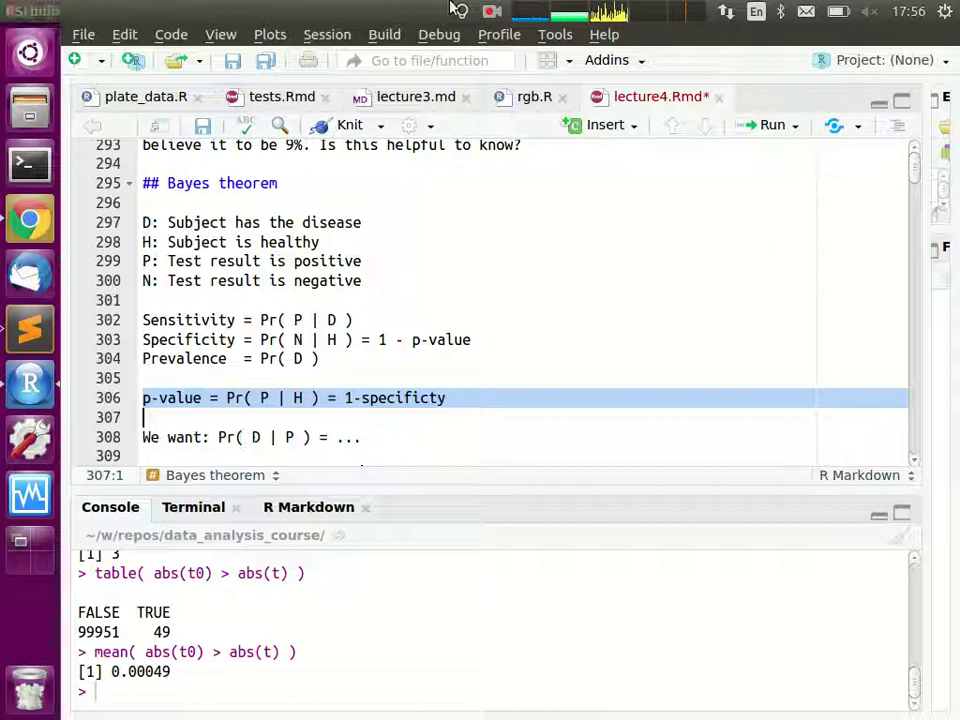
scroll(332, 289, "up", 5)
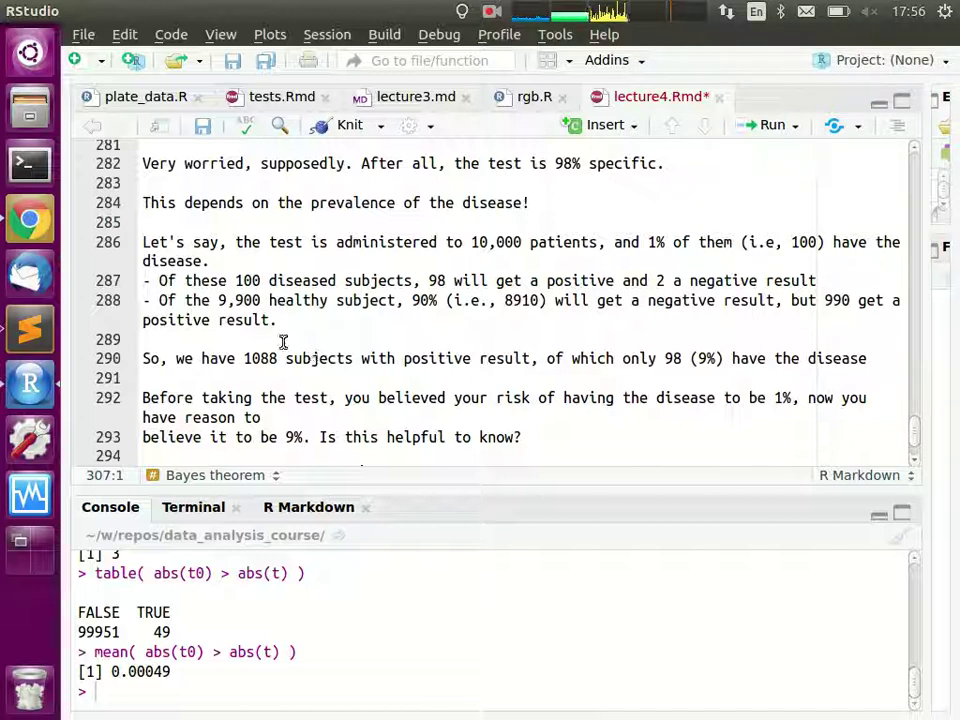
scroll(314, 354, "down", 4)
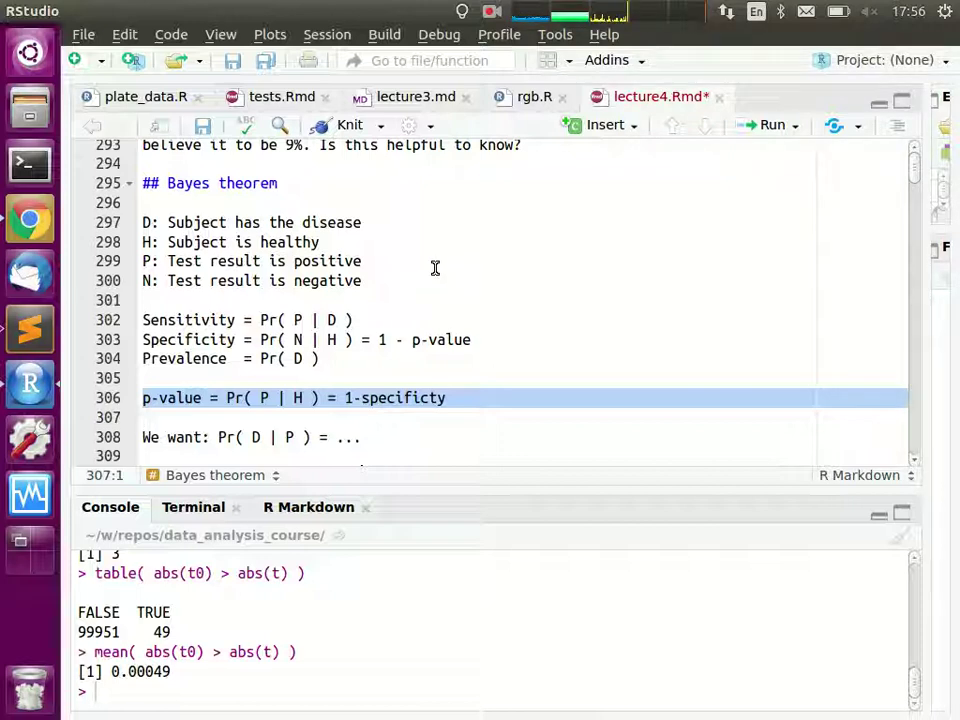
left_click(145, 98)
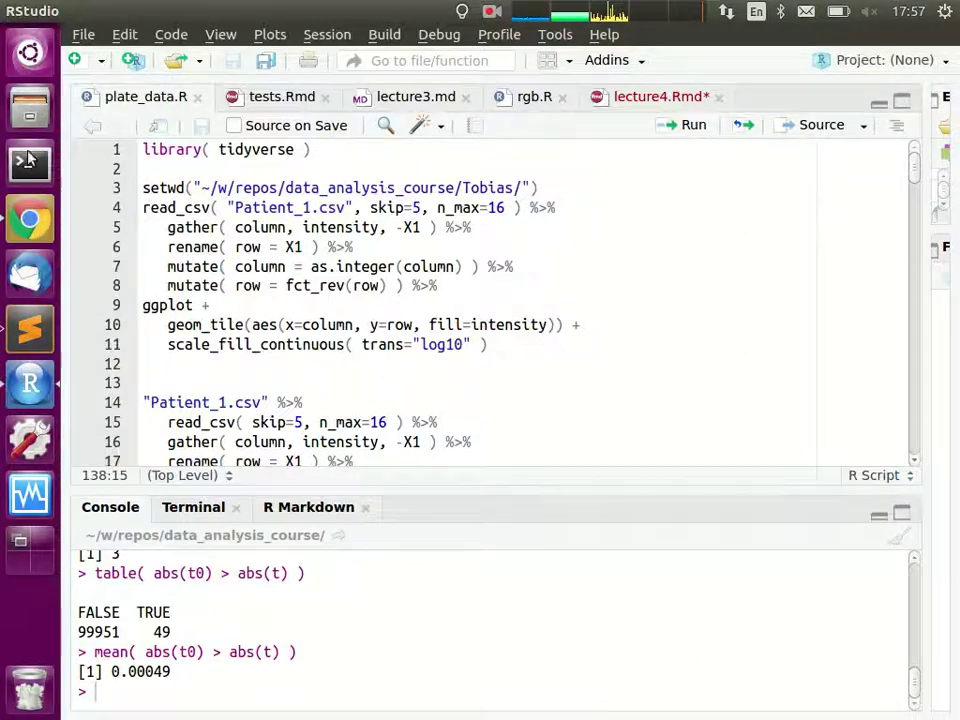
Step: In the file manager, go to w/repos/data_analysis_course/Tobias to show the Patient CSV files
left_click(28, 106)
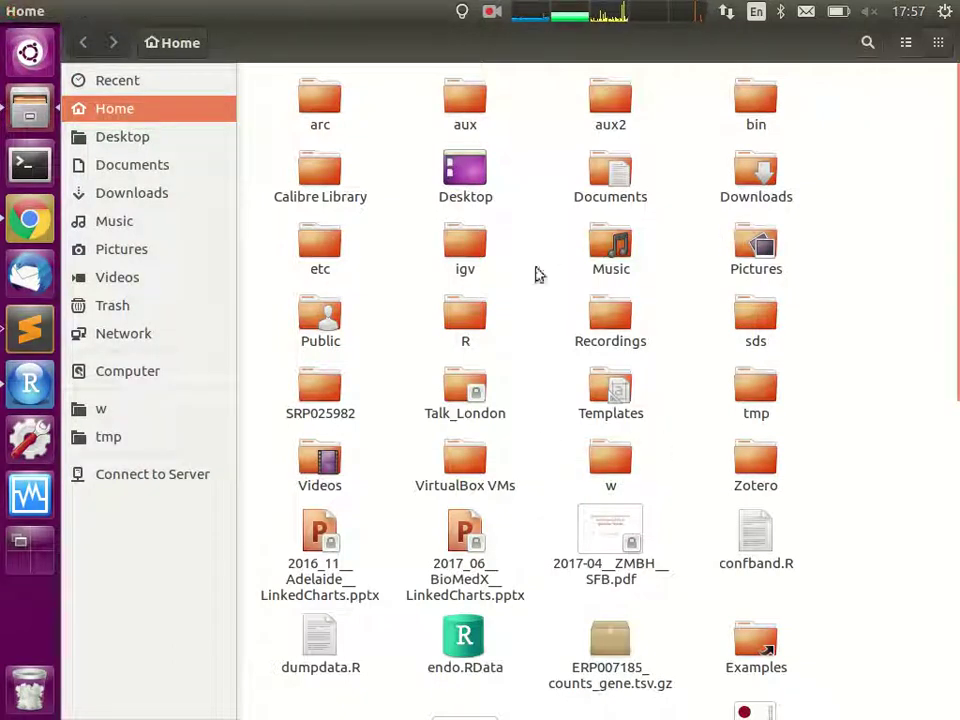
double_click(605, 459)
double_click(465, 184)
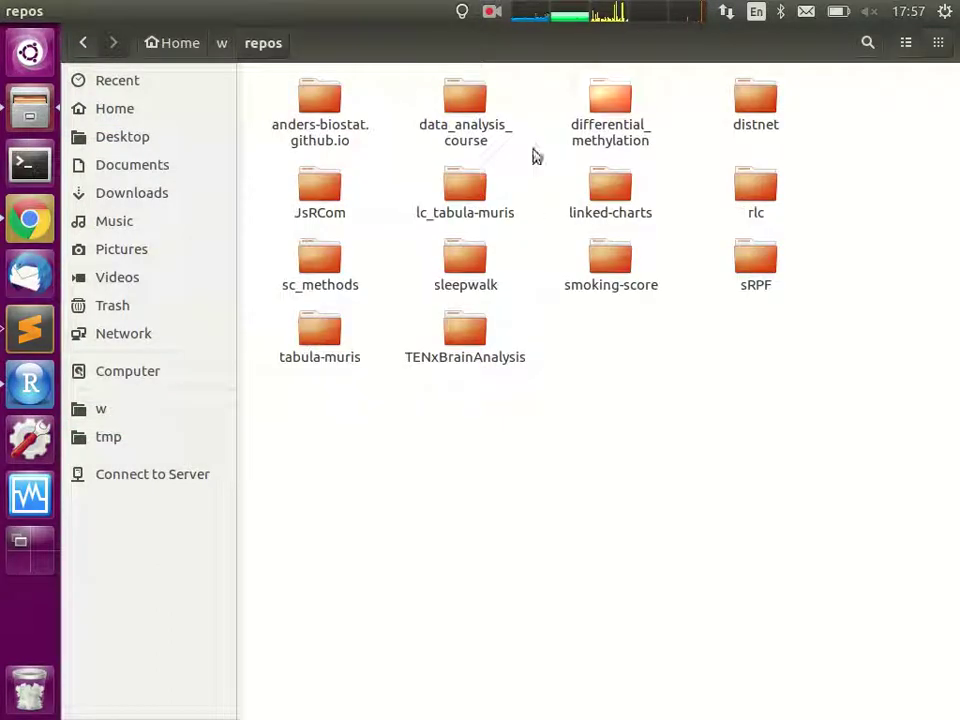
double_click(459, 107)
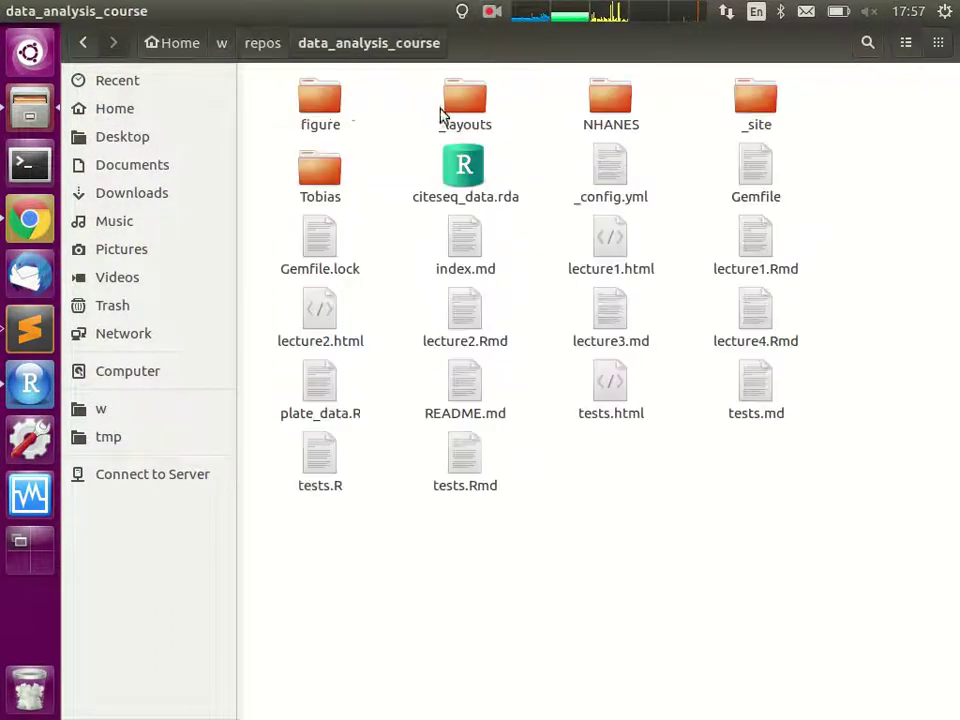
double_click(321, 172)
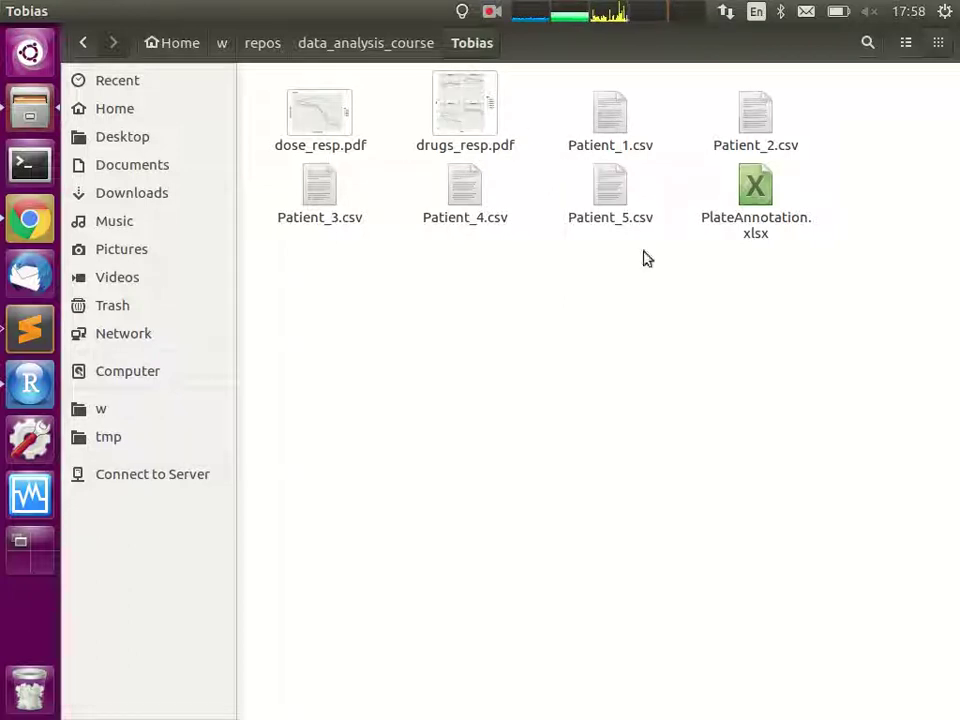
Step: Open PlateAnnotation.xlsx in Calc, discarding the old document recovery data
left_click(752, 193)
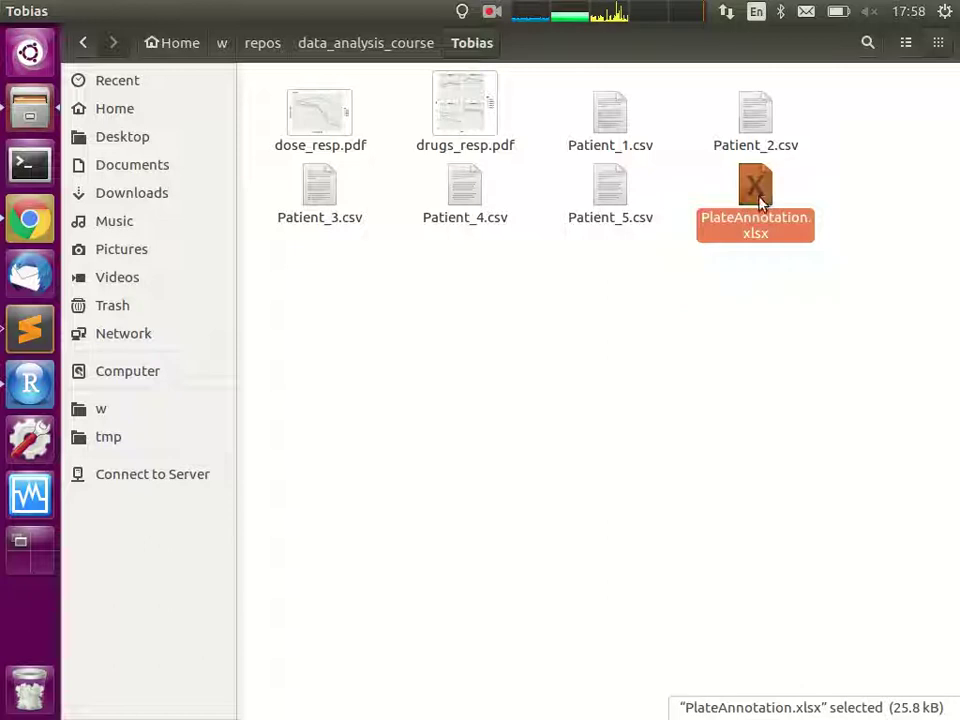
double_click(758, 195)
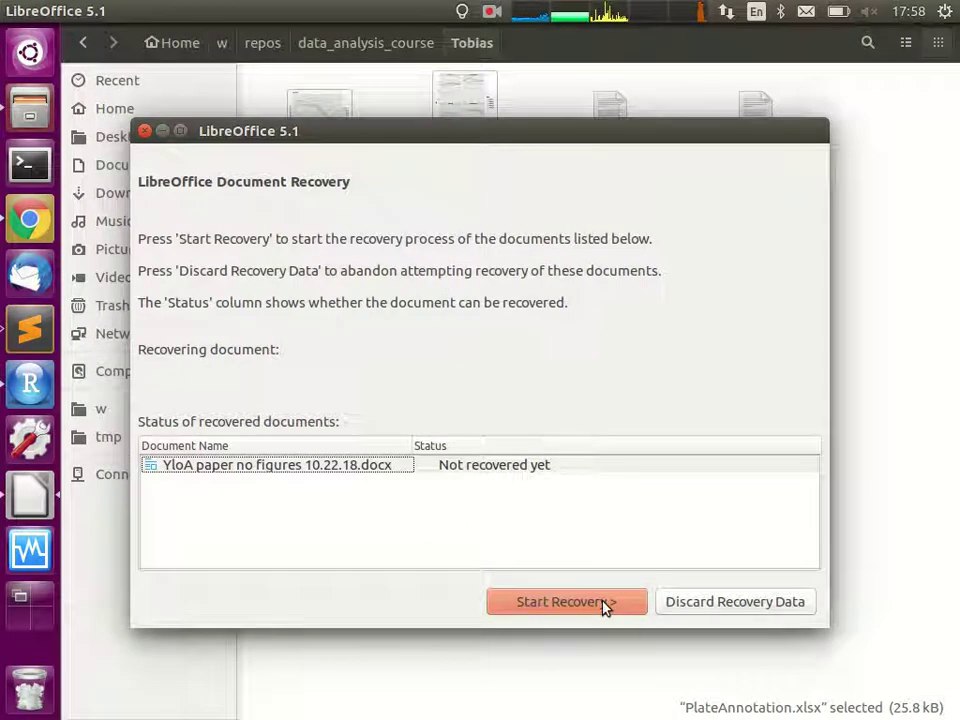
left_click(720, 605)
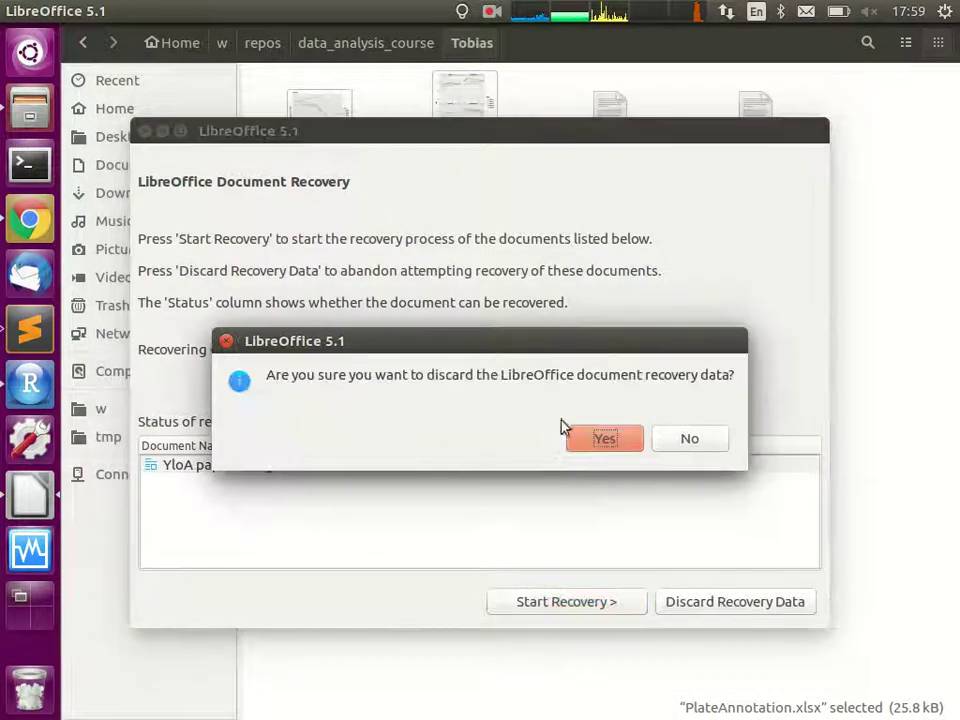
left_click(617, 443)
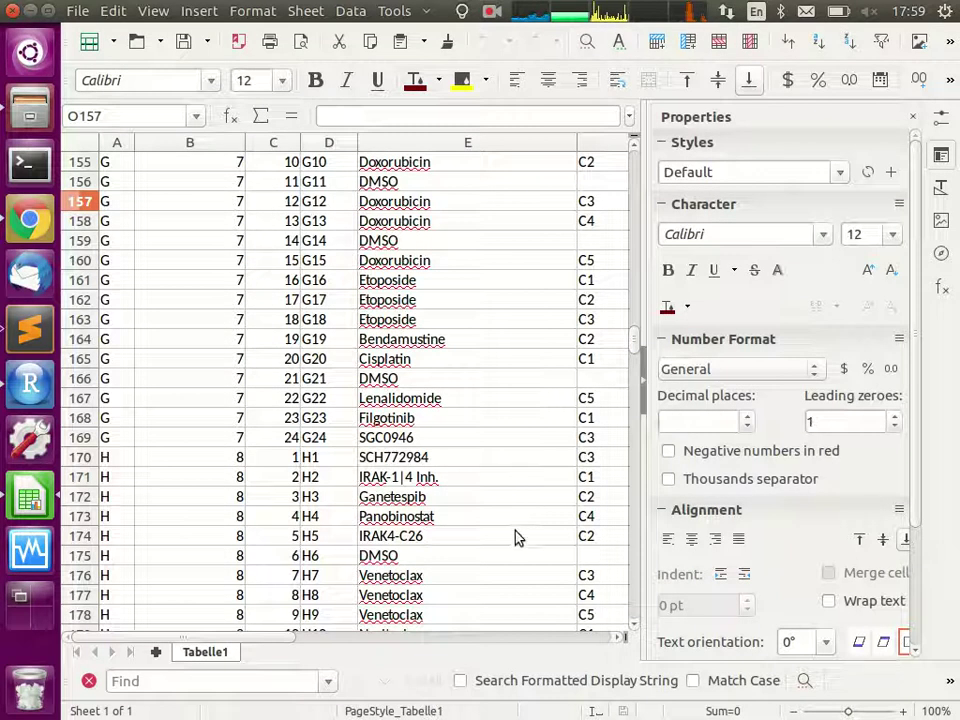
Step: Resize and then close the Properties sidebar to widen the sheet
scroll(510, 530, "up", 20)
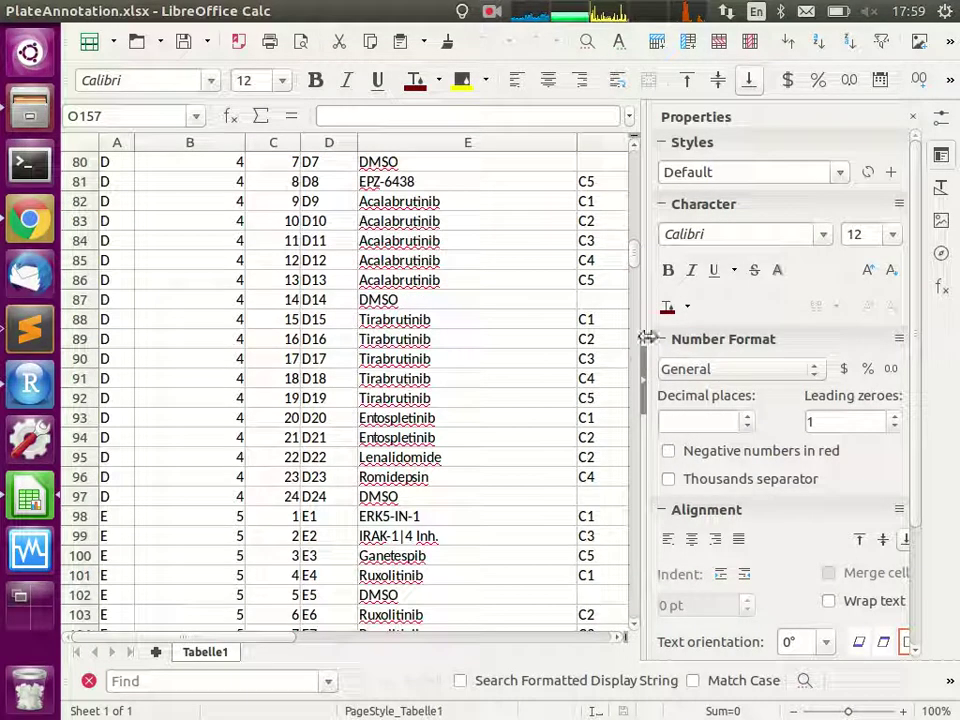
left_click_drag(643, 246, 857, 242)
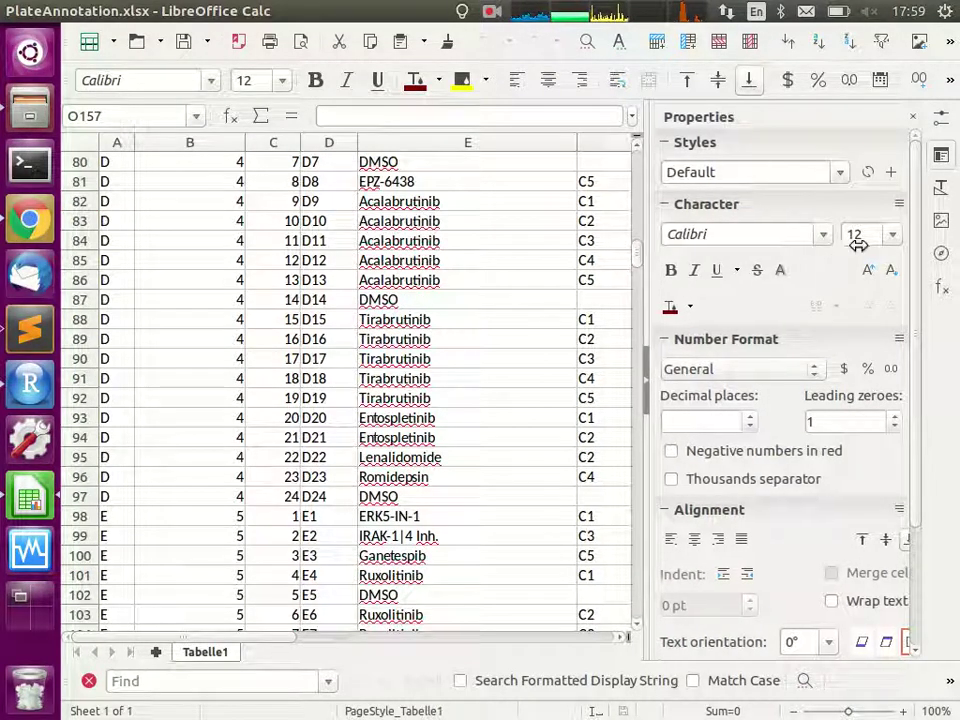
left_click(913, 117)
scroll(708, 420, "up", 9)
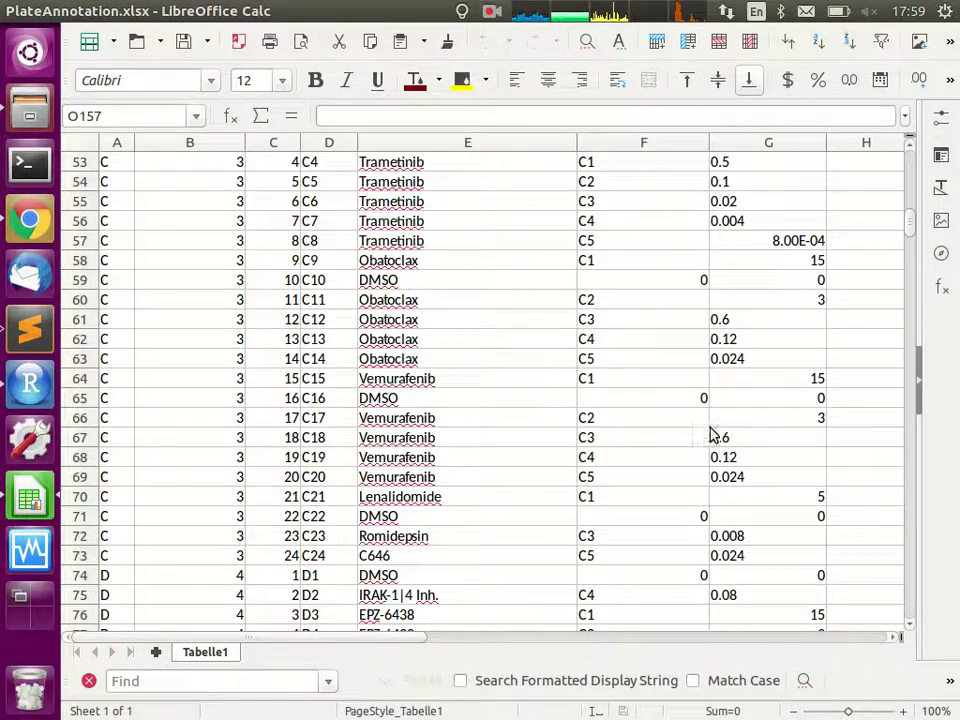
left_click_drag(911, 223, 917, 79)
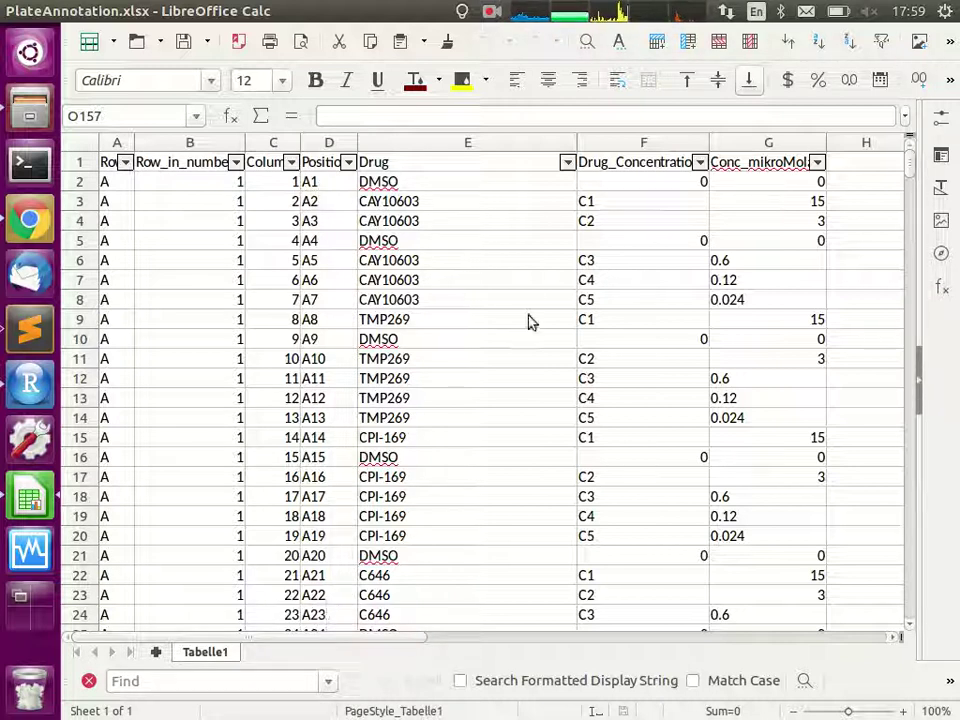
Step: Check the DMSO, drug name and concentration entries in E2, E7, G2, G5 and G8
left_click(418, 185)
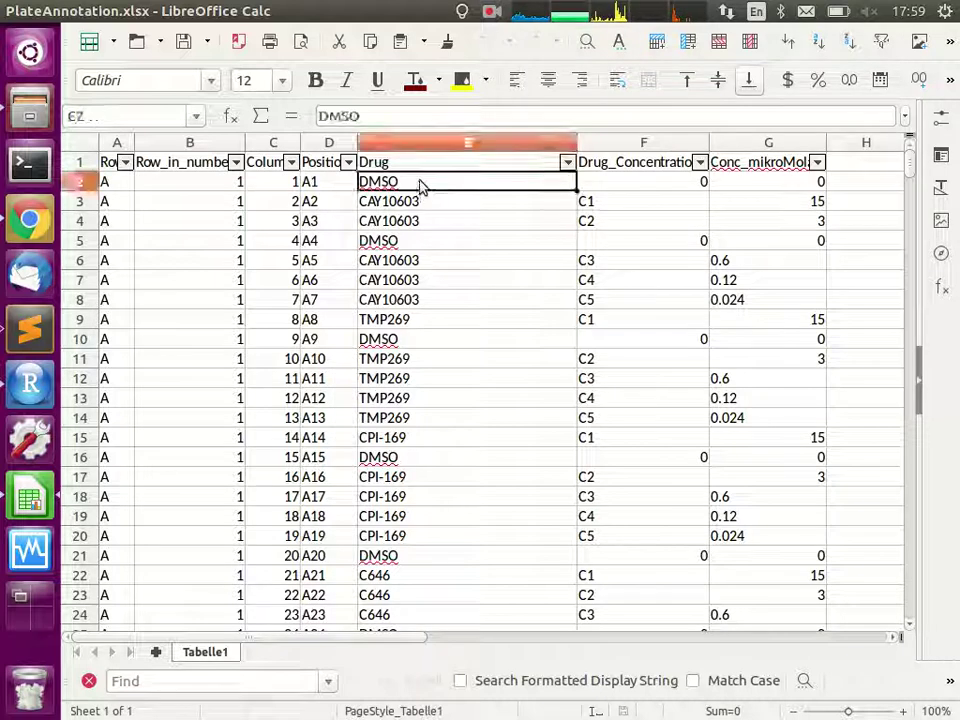
left_click(407, 279)
left_click(760, 182)
left_click(767, 241)
left_click(752, 300)
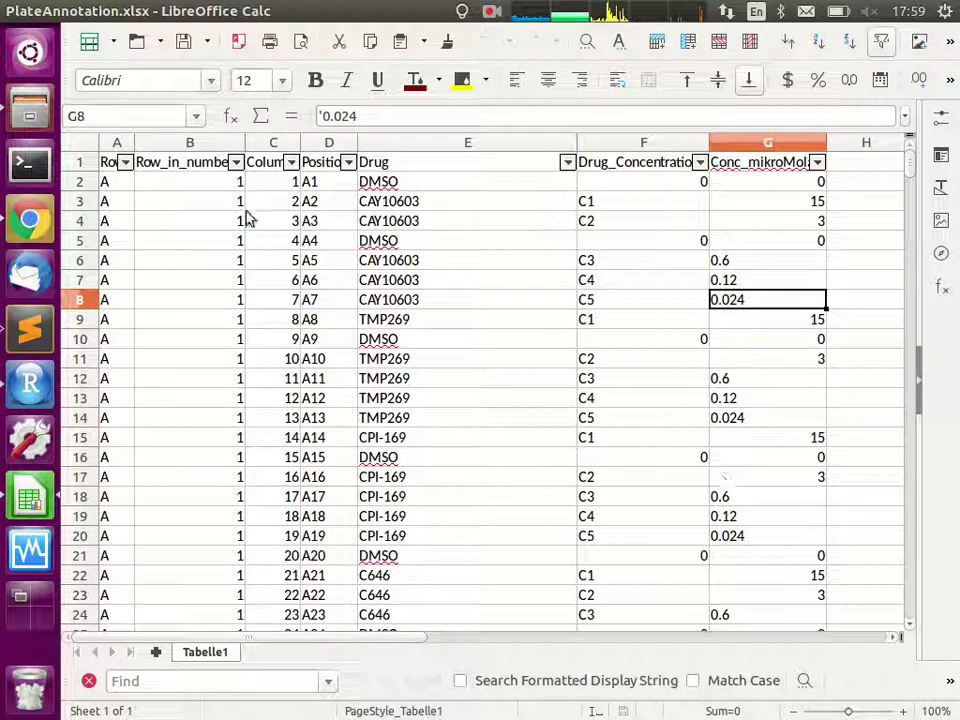
key("alt+Tab")
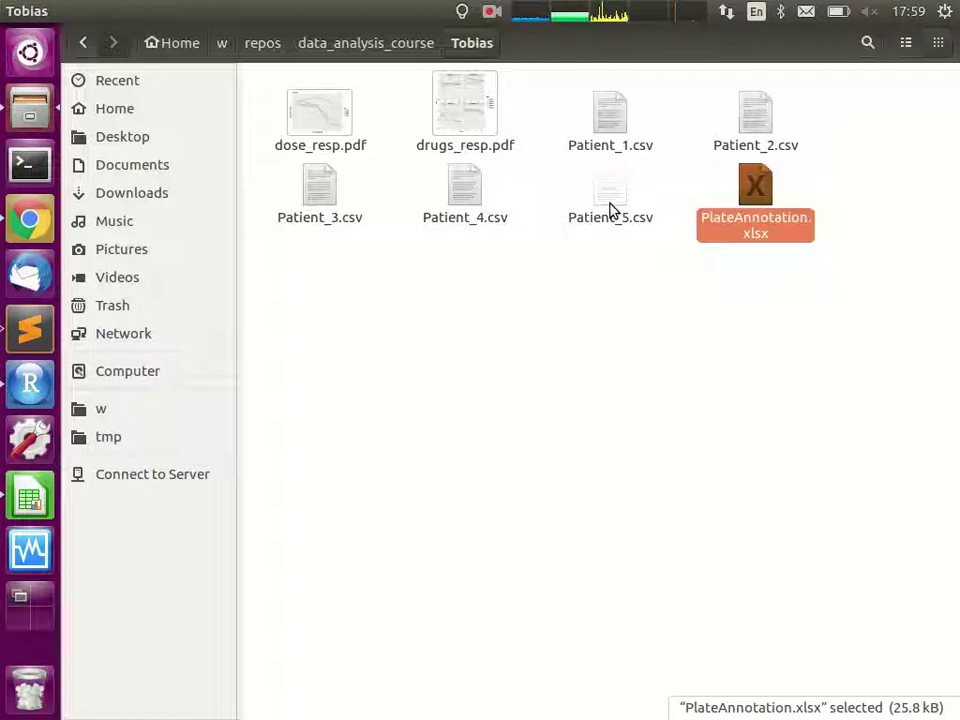
Step: Open Patient_1.csv with the default import settings and narrow column A
double_click(614, 128)
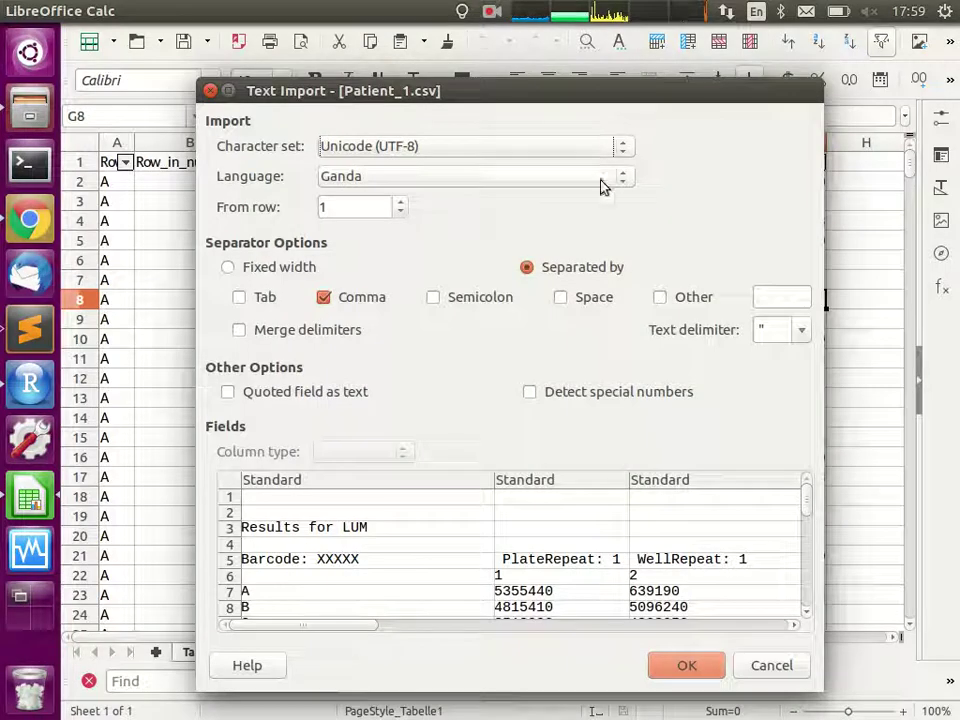
left_click(684, 666)
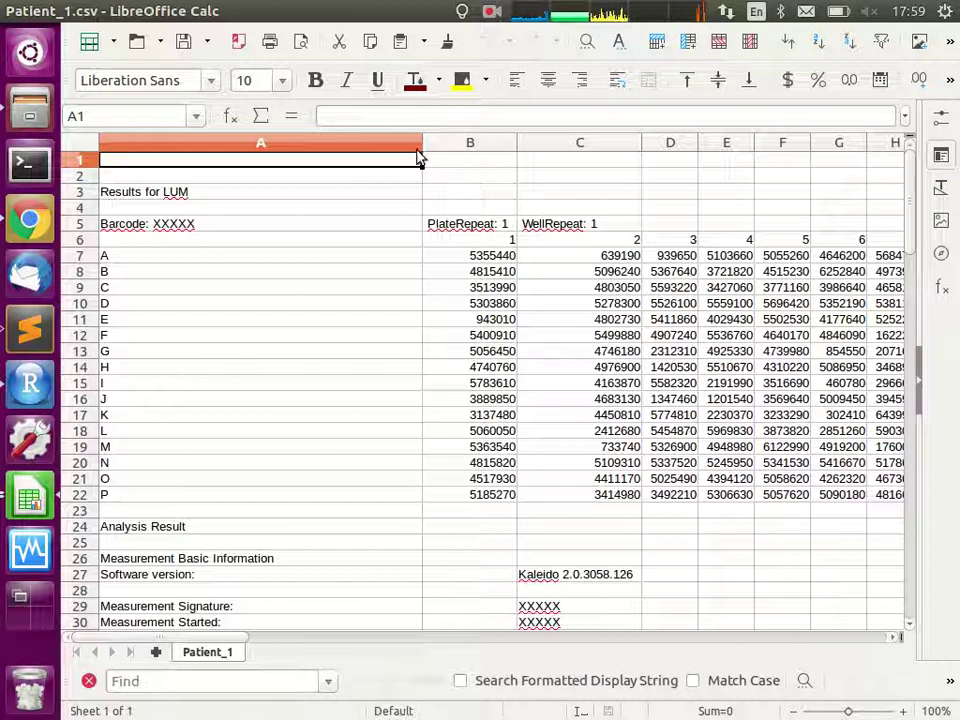
left_click_drag(424, 143, 231, 150)
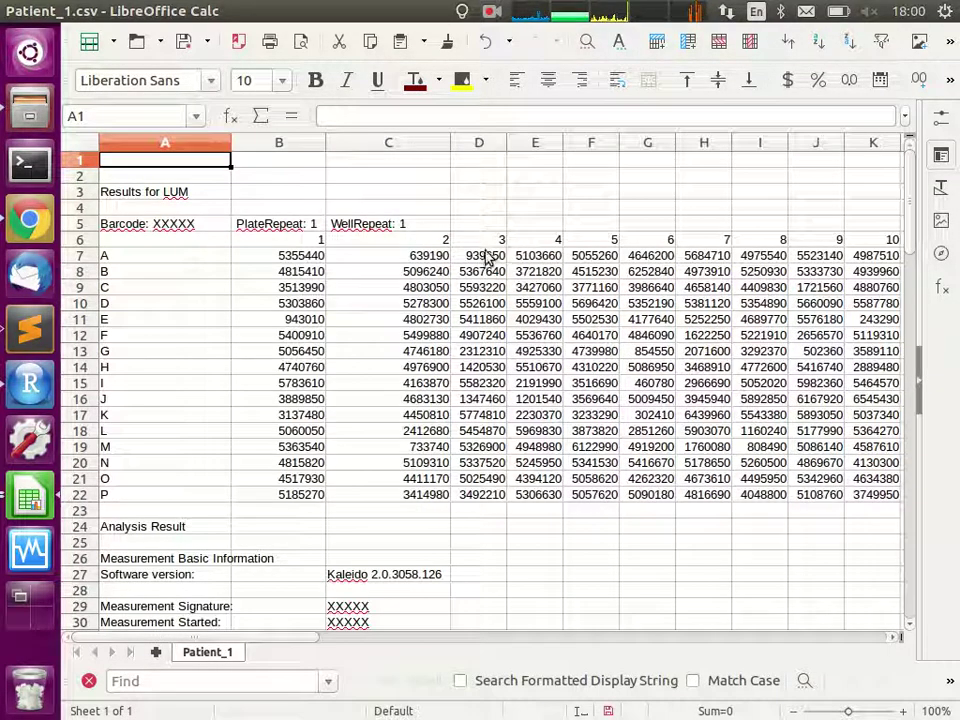
scroll(465, 370, "down", 16)
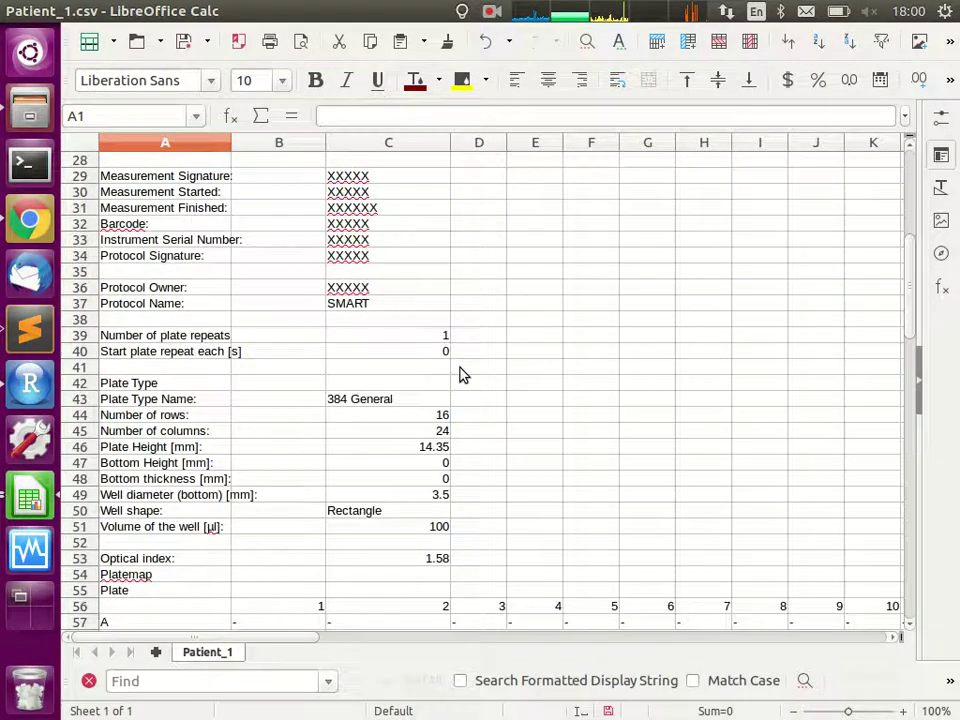
scroll(413, 487, "up", 16)
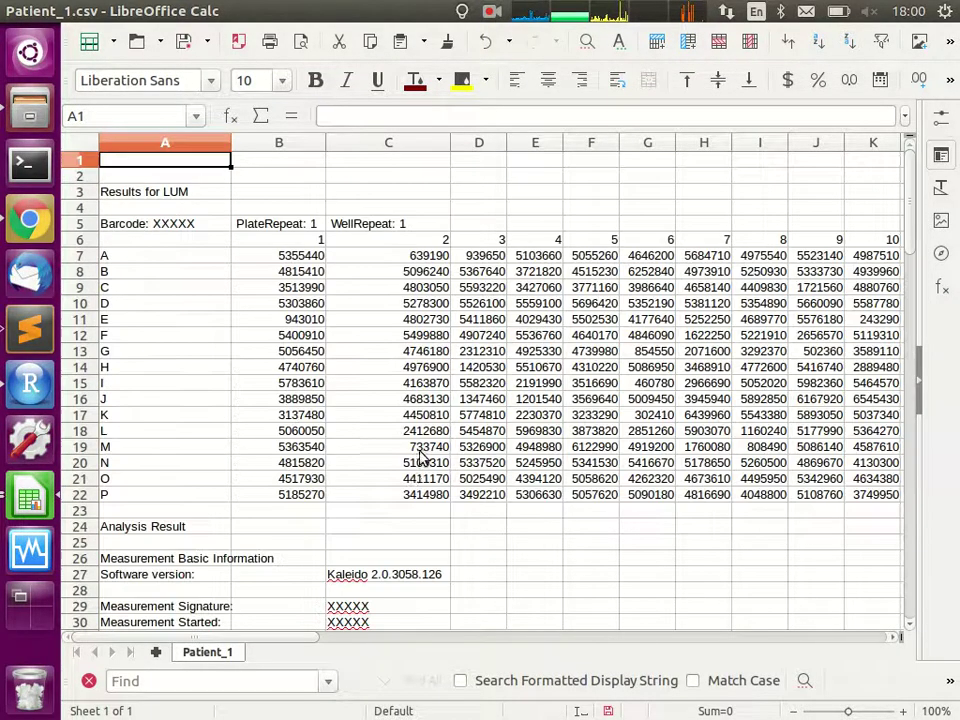
Step: Select the plate intensity readings, check cell H14, and cycle between the spreadsheet windows
left_click_drag(295, 262, 858, 502)
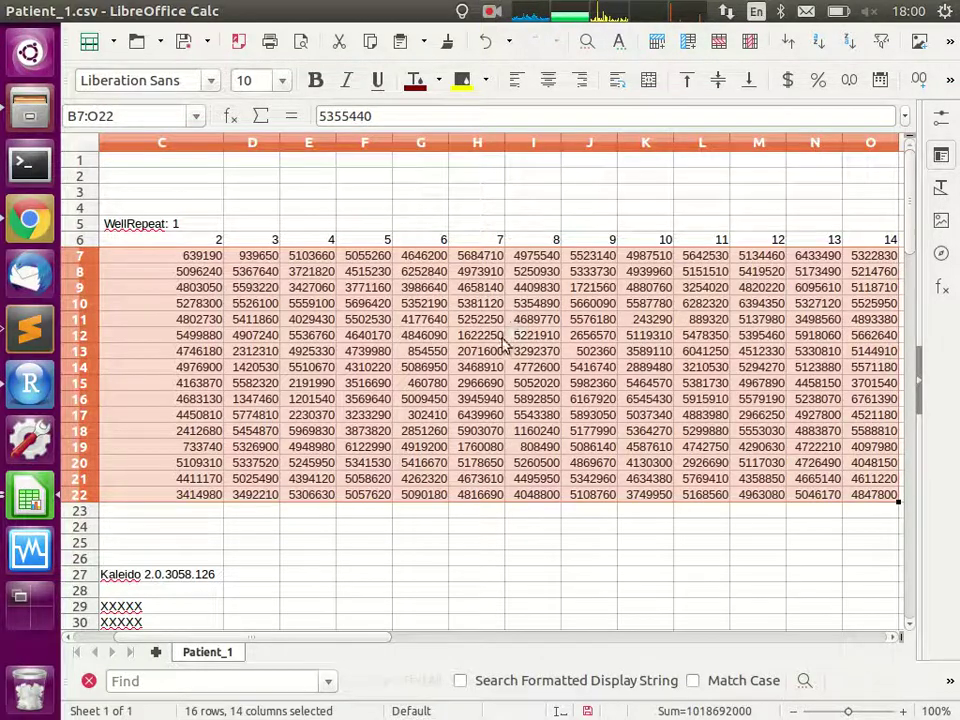
left_click(494, 366)
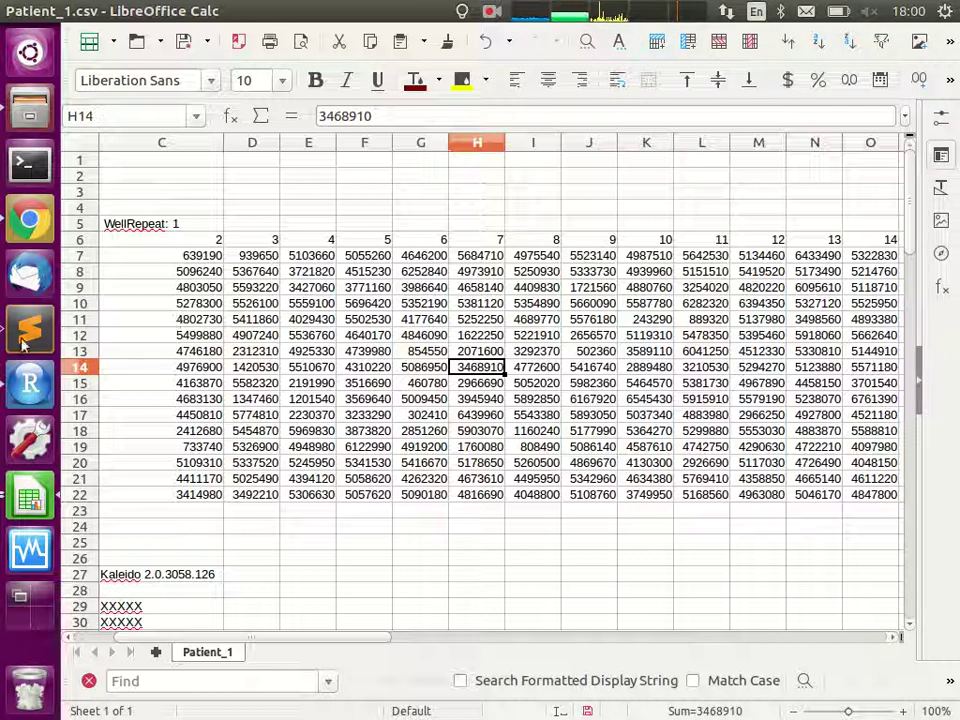
key("alt+Tab")
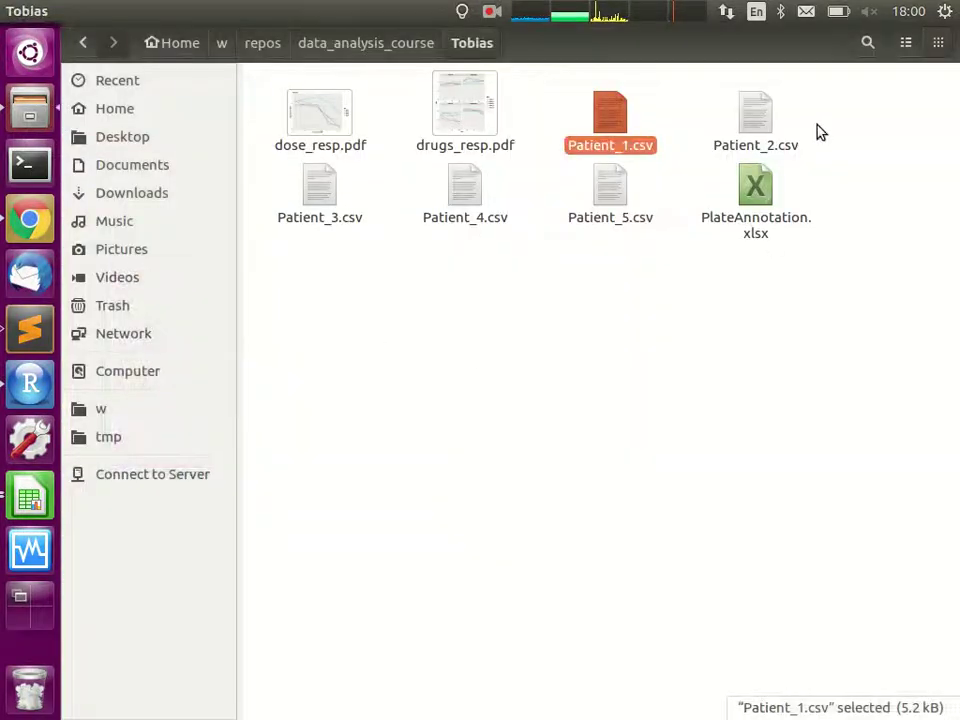
key("alt+Tab")
key("alt+grave")
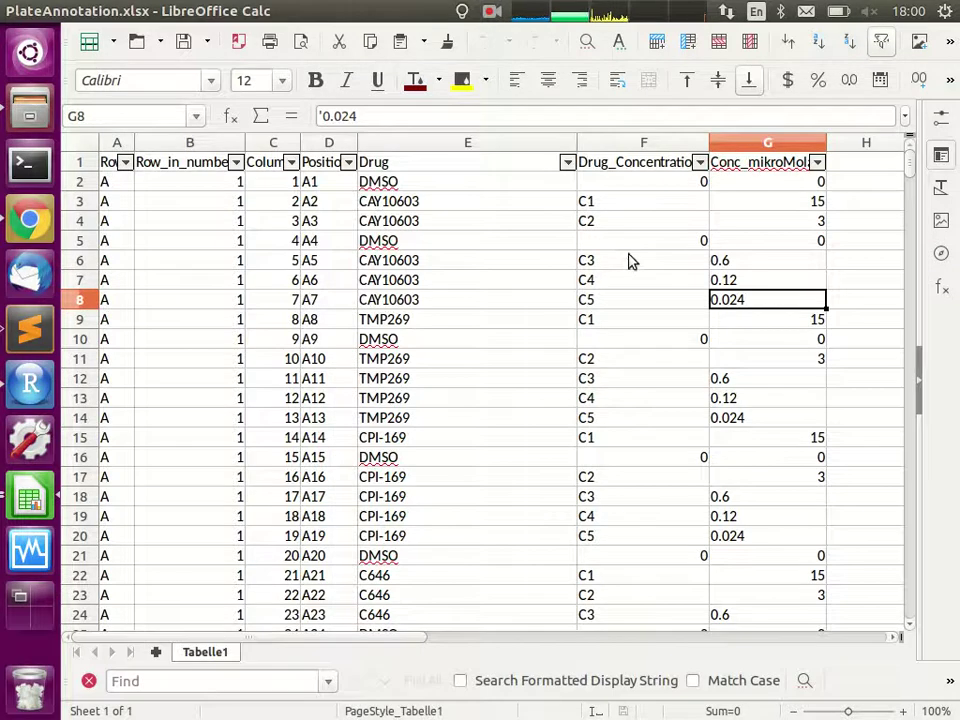
key("alt+grave")
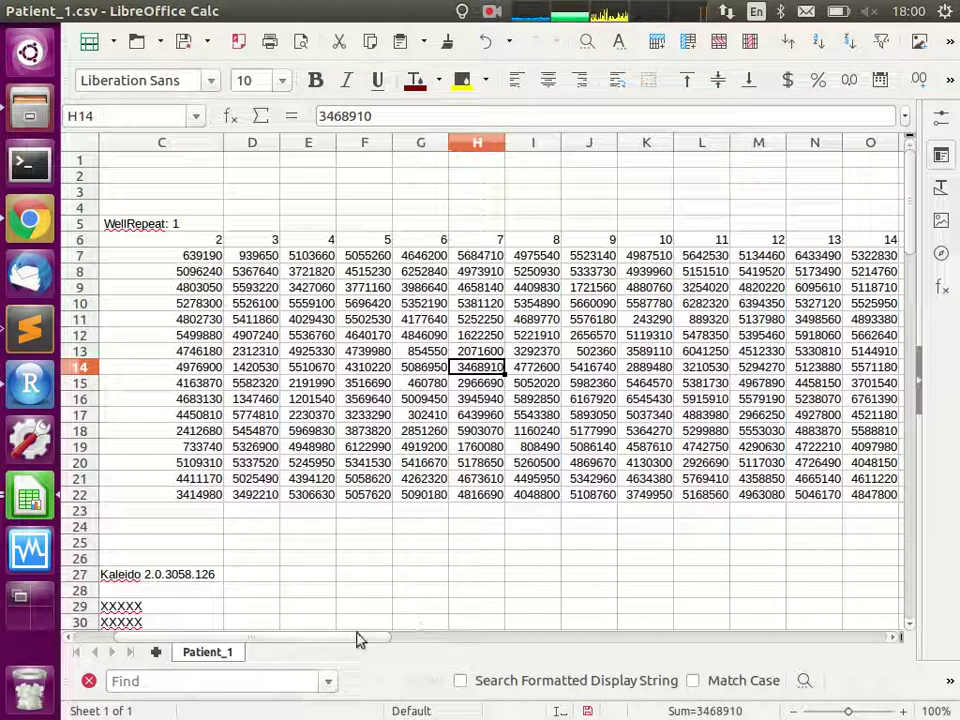
Step: Run the library(tidyverse) and setwd lines for the Tobias folder
left_click(30, 383)
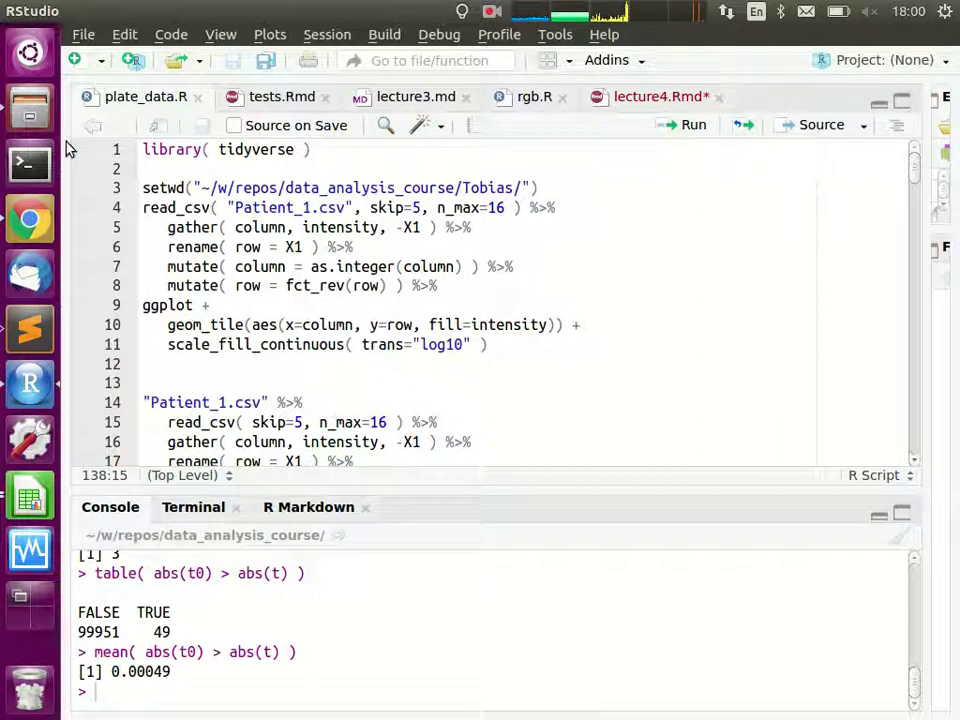
left_click(211, 150)
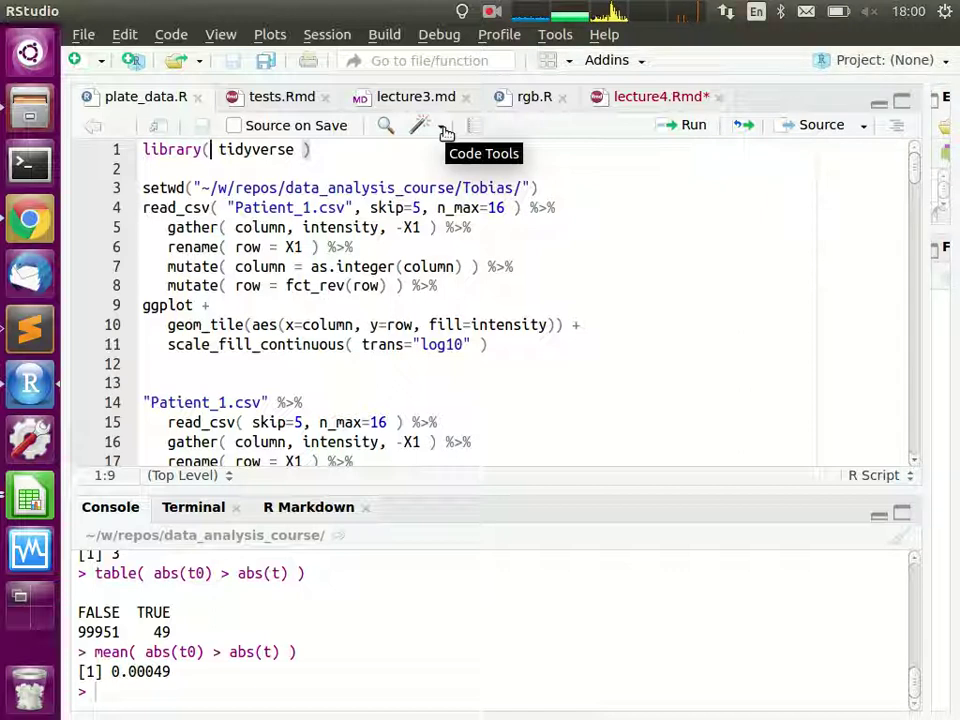
key("ctrl+Return")
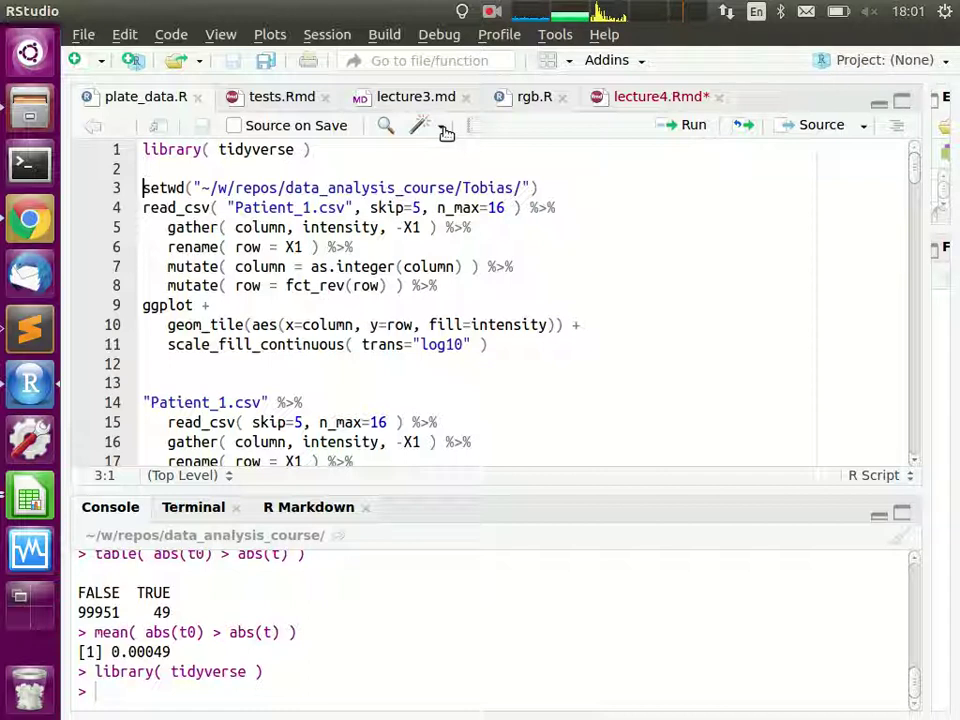
key("ctrl+Return")
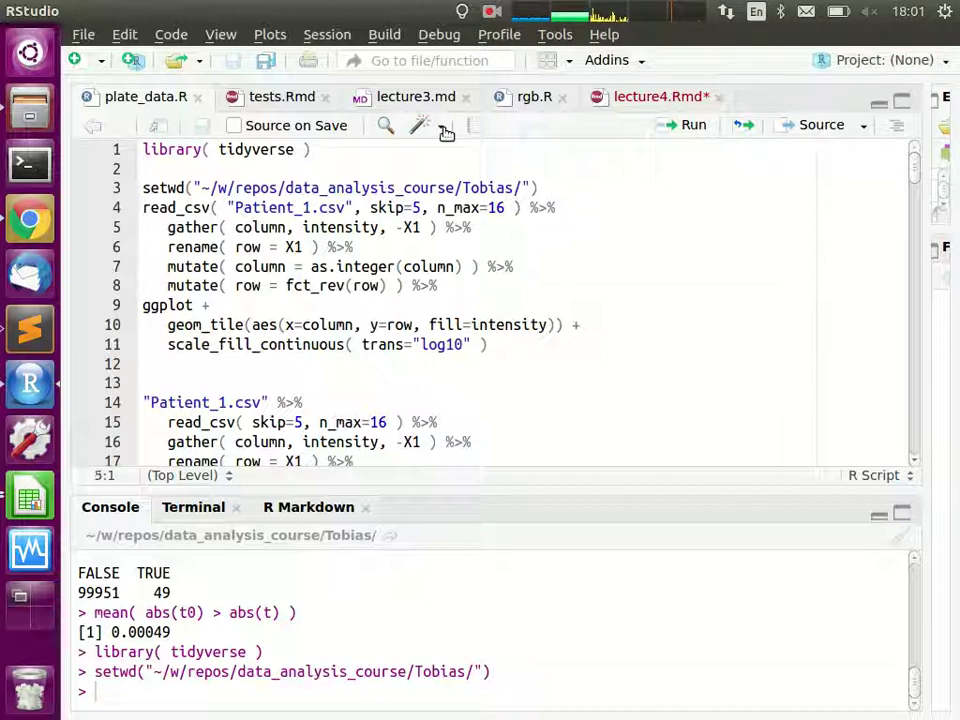
Step: Run the Patient_1 heatmap code and enlarge the Plots pane to view it
key("shift+Down")
key("shift+Down")
key("shift+Down")
key("shift+Down")
key("shift+Down")
key("shift+Down")
key("shift+Down")
key("shift+Down")
key("ctrl+Return")
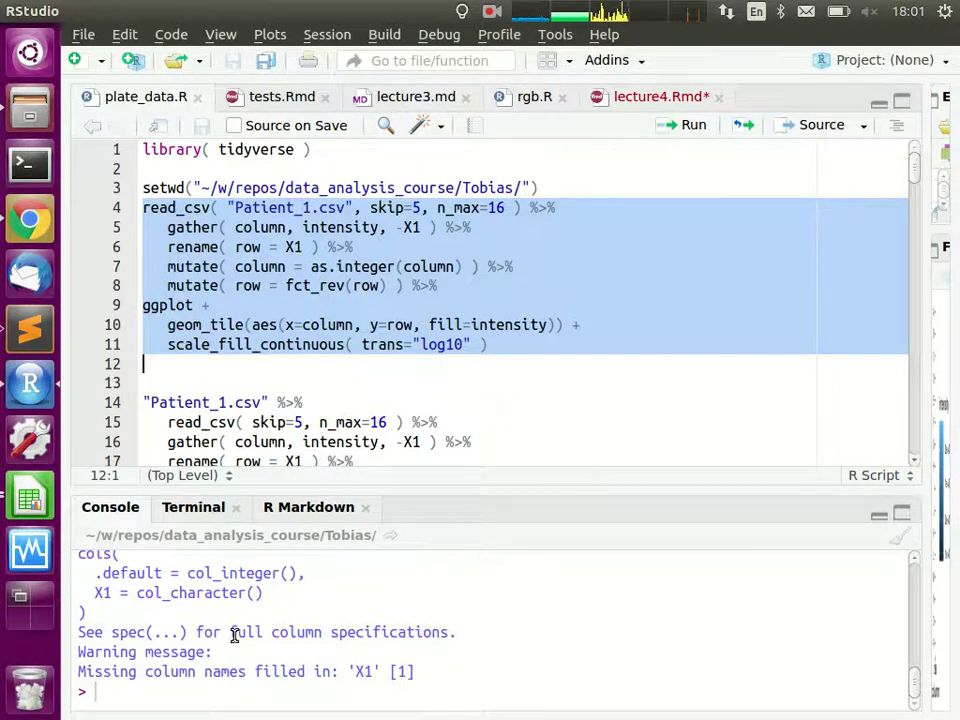
scroll(237, 637, "up", 5)
scroll(240, 637, "down", 5)
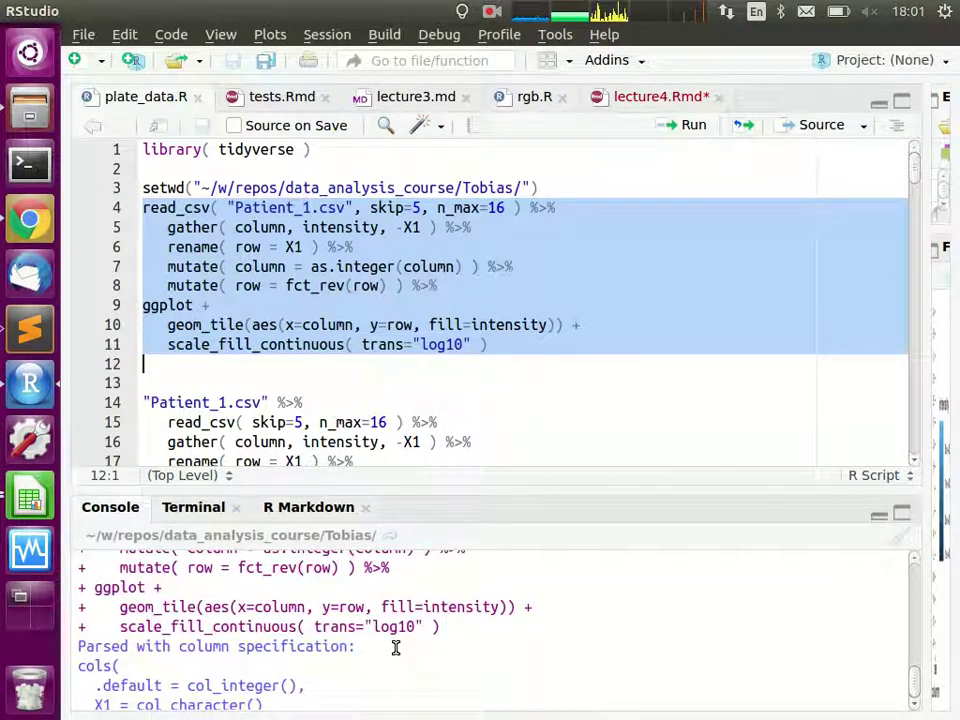
scroll(399, 645, "down", 2)
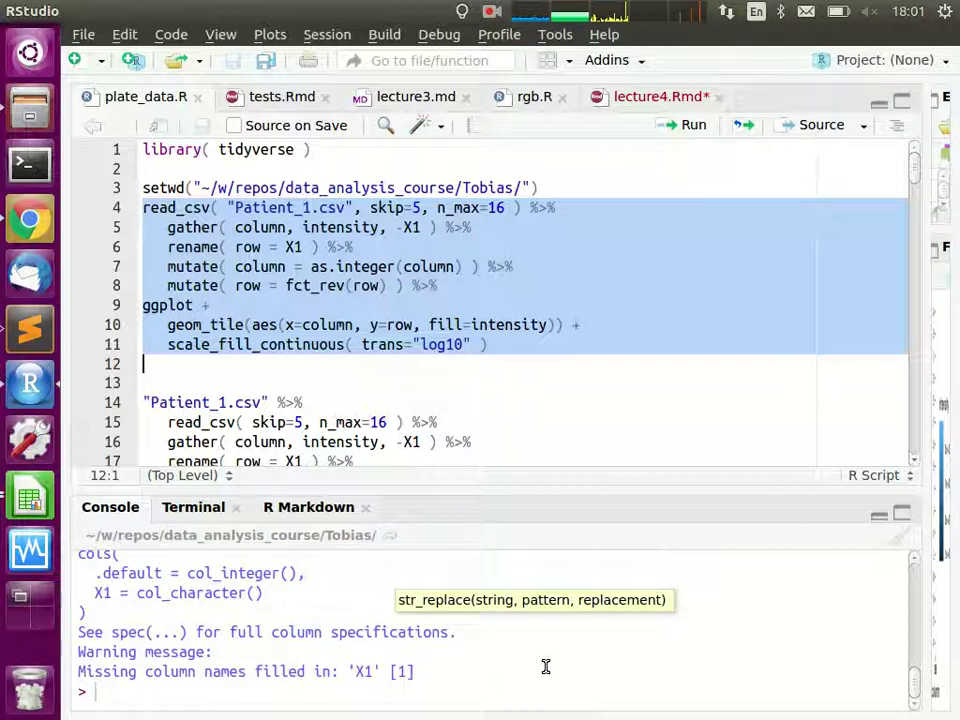
left_click_drag(926, 478, 242, 480)
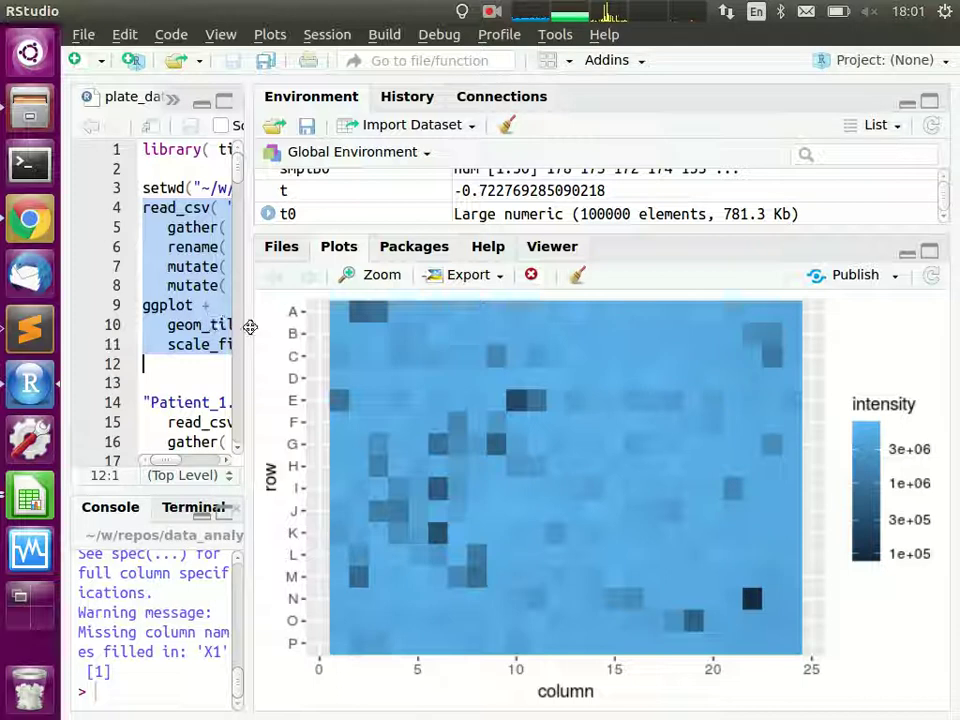
Step: Widen the editor again and select the read_csv("Patient_1.csv" call on line 4
left_click_drag(245, 330, 760, 375)
left_click(289, 207)
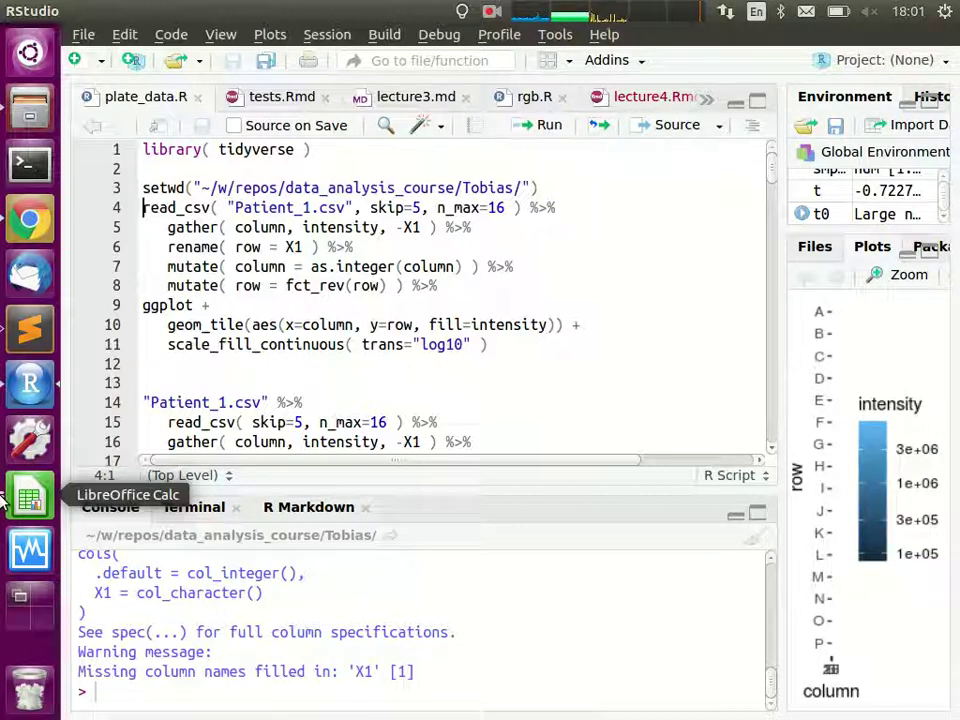
key("ctrl+Right")
key("ctrl+Right")
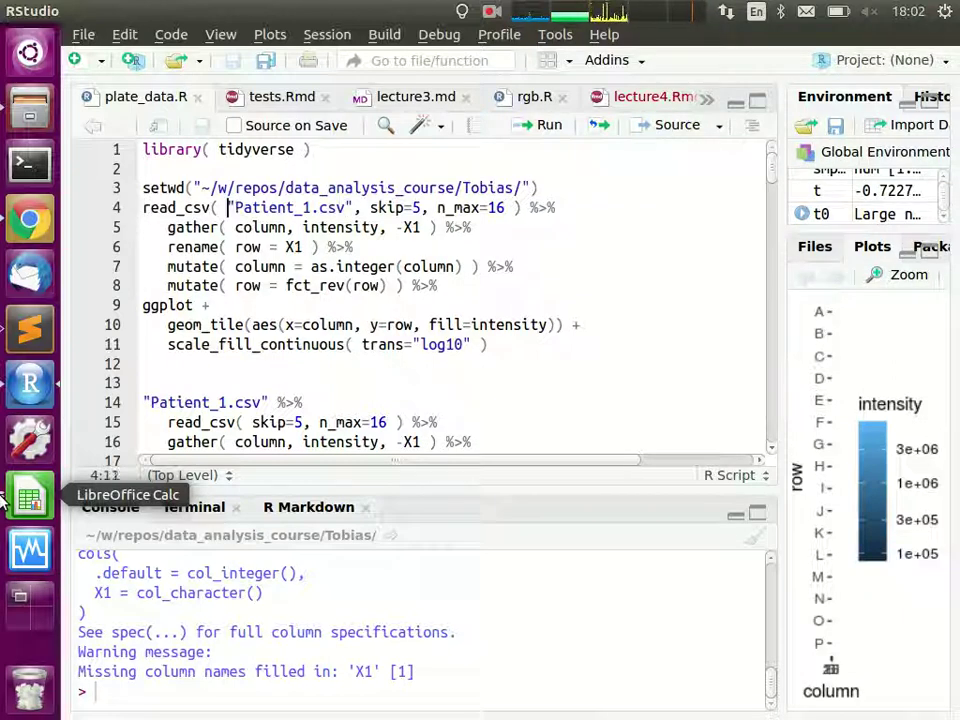
key("alt+Tab")
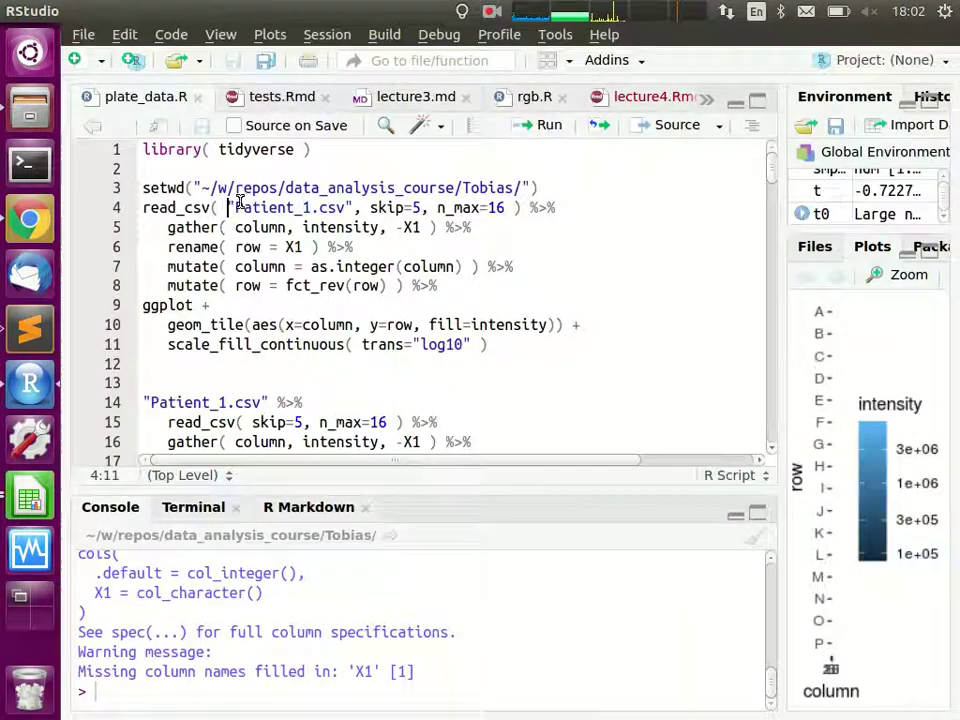
key("alt+Tab")
left_click_drag(143, 207, 360, 210)
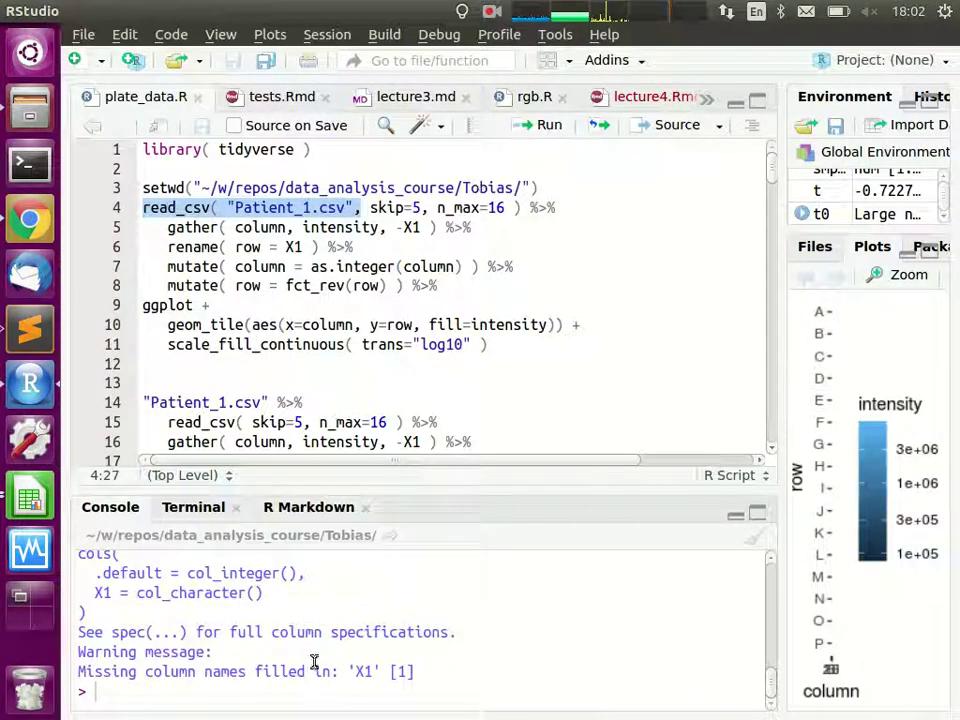
Step: Compare the sheet's Results for LUM header with the n_max=16 argument on line 4
key("alt+Tab")
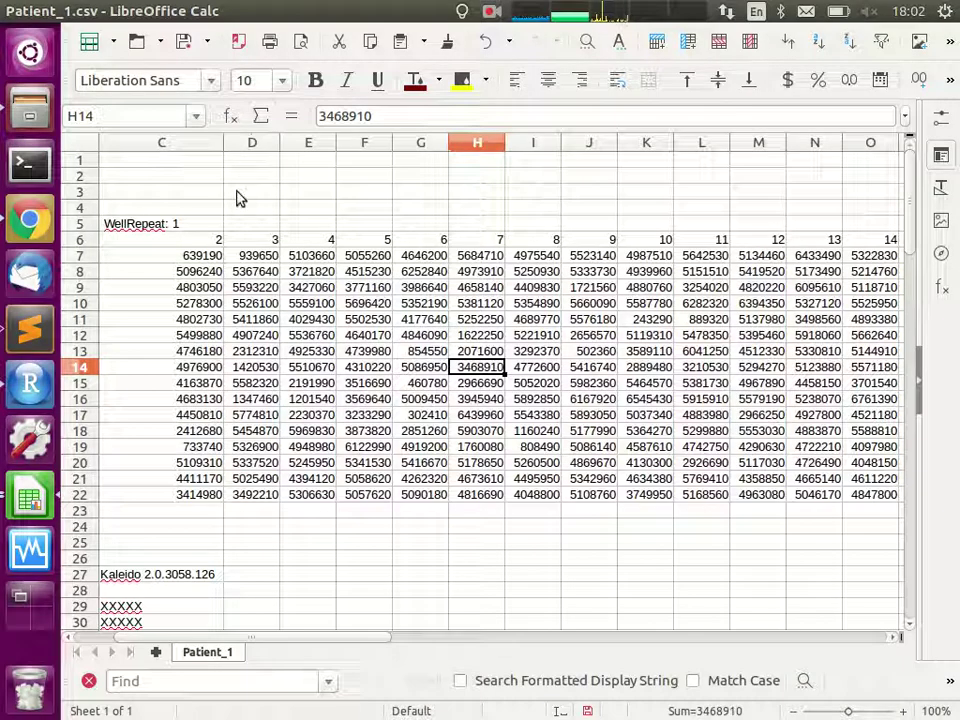
left_click_drag(279, 641, 150, 645)
left_click(145, 192)
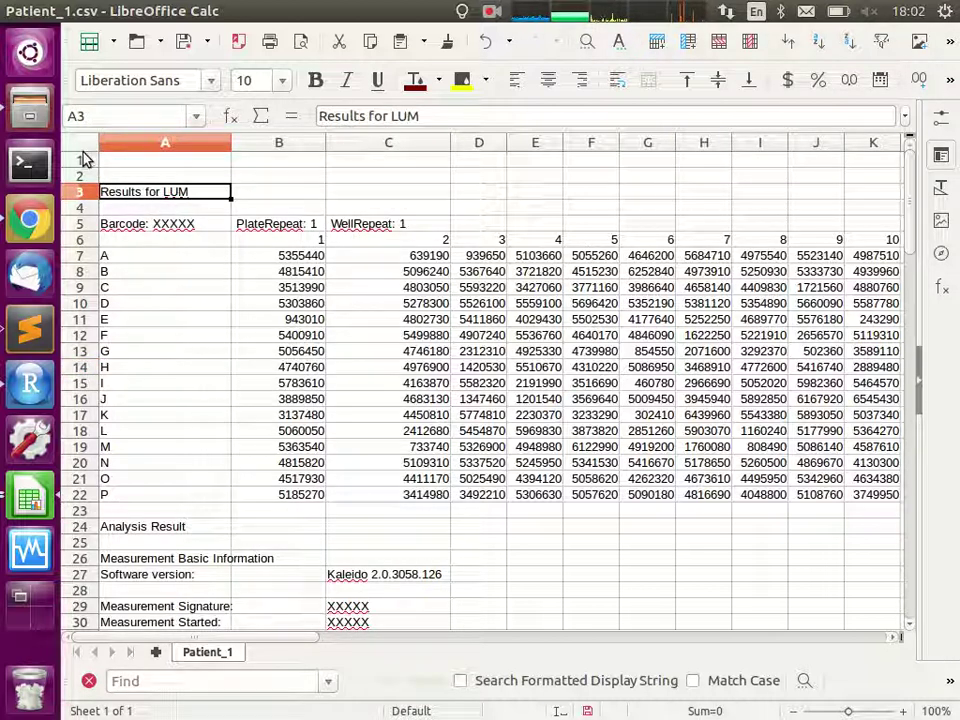
key("alt+Tab")
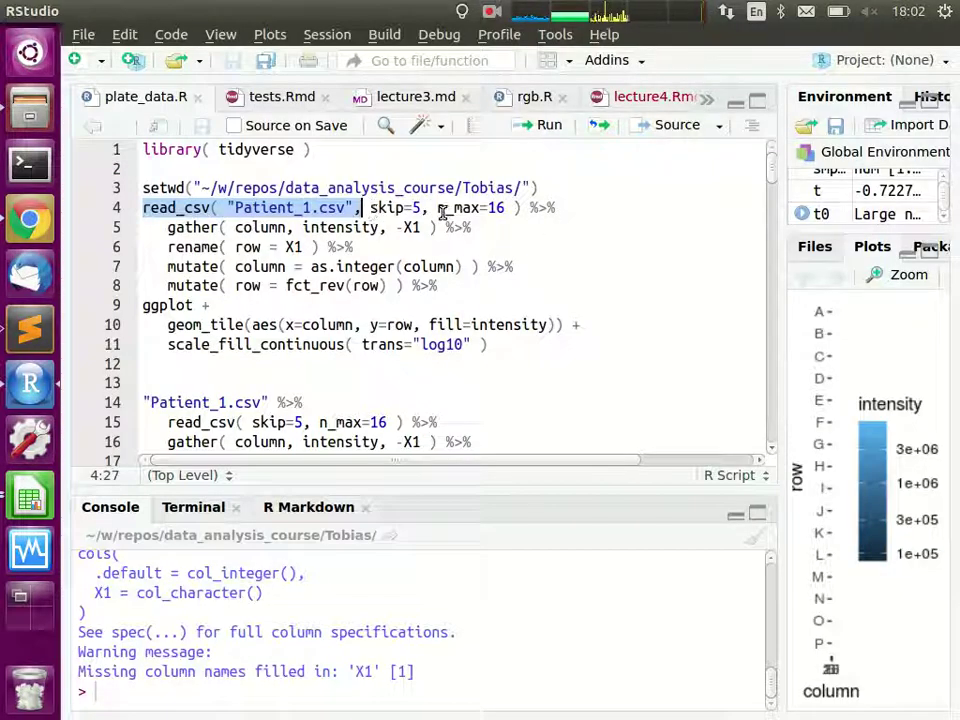
left_click_drag(439, 208, 506, 211)
key("alt+Tab")
Step: Mark the plate row letters A–P in column A of Patient_1.csv
scroll(398, 592, "down", 6)
scroll(281, 268, "down", 7)
scroll(274, 315, "up", 8)
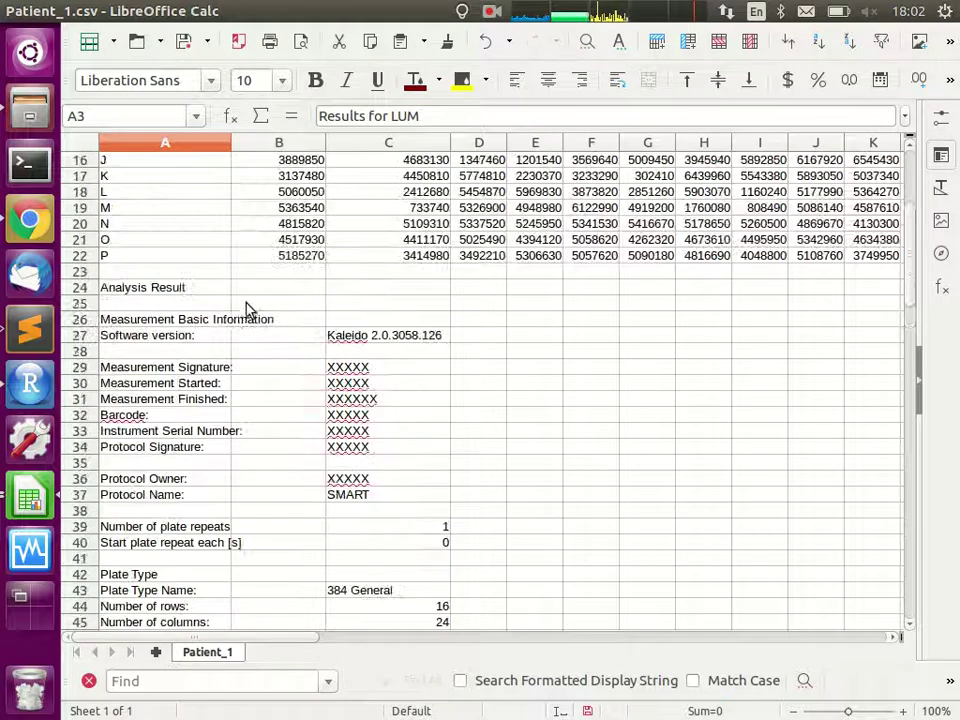
scroll(230, 330, "down", 17)
scroll(229, 343, "up", 18)
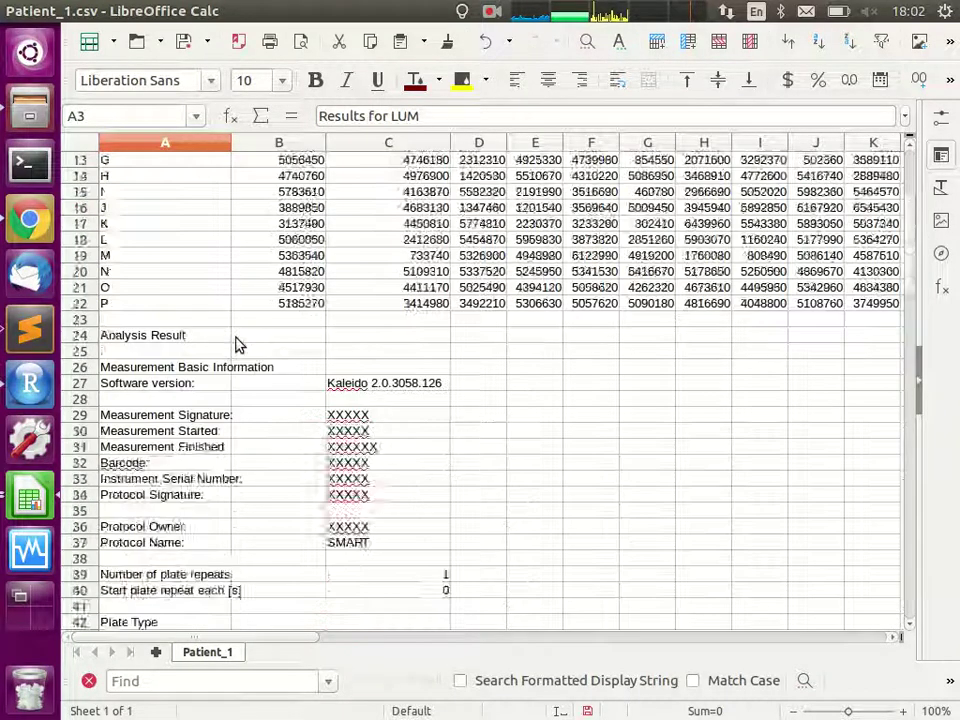
scroll(236, 342, "up", 4)
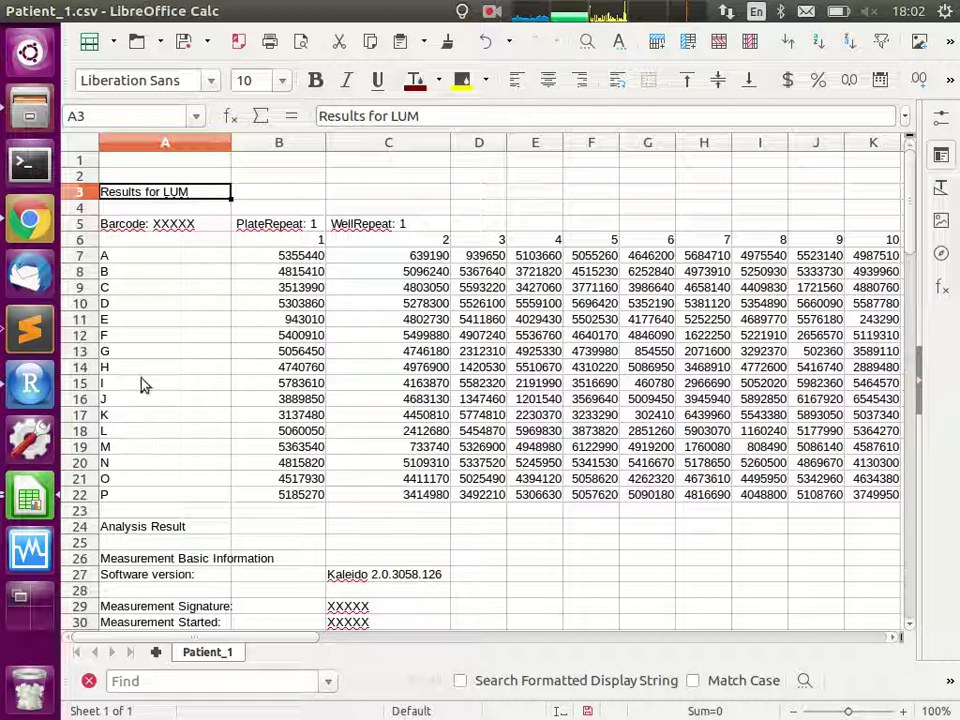
left_click_drag(128, 240, 165, 500)
Step: Run only the read_csv call on line 4
key("alt+Tab")
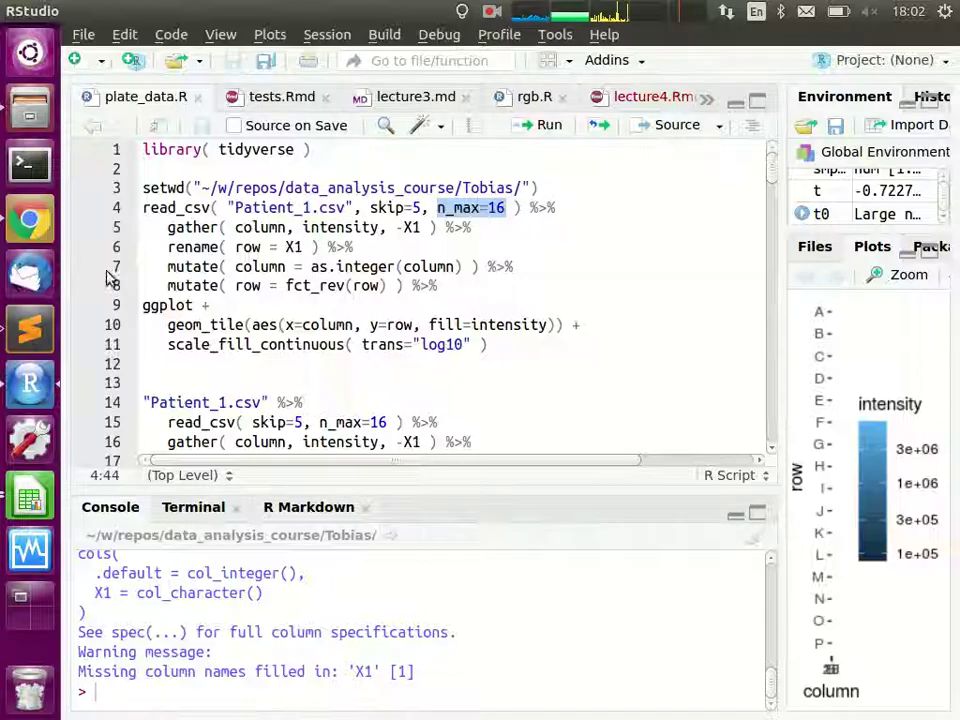
left_click(522, 208)
key("shift+Home")
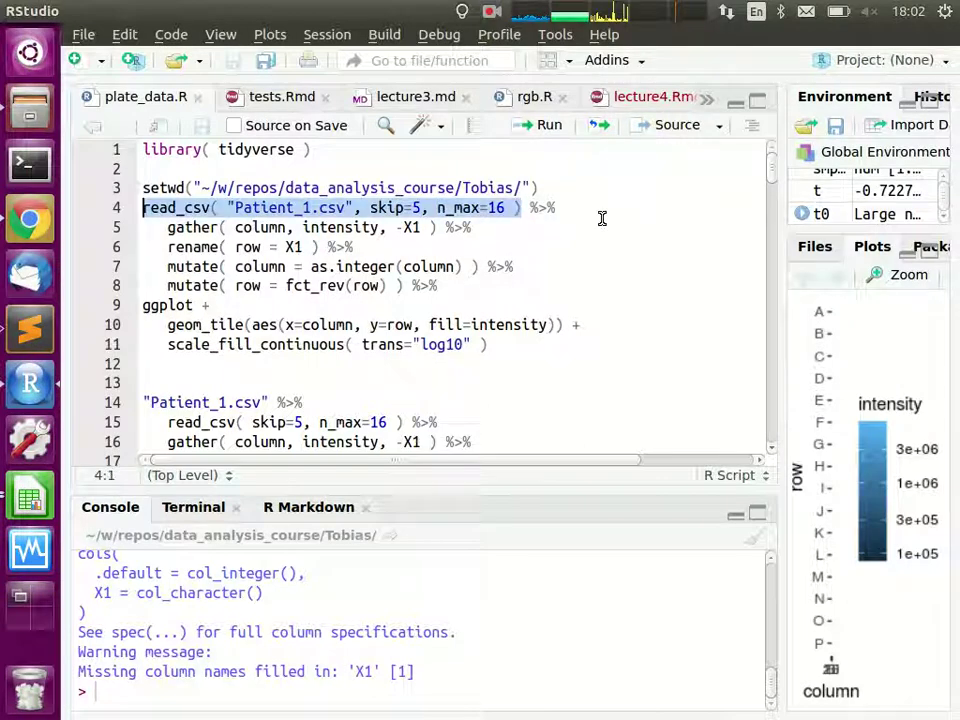
key("ctrl+Return")
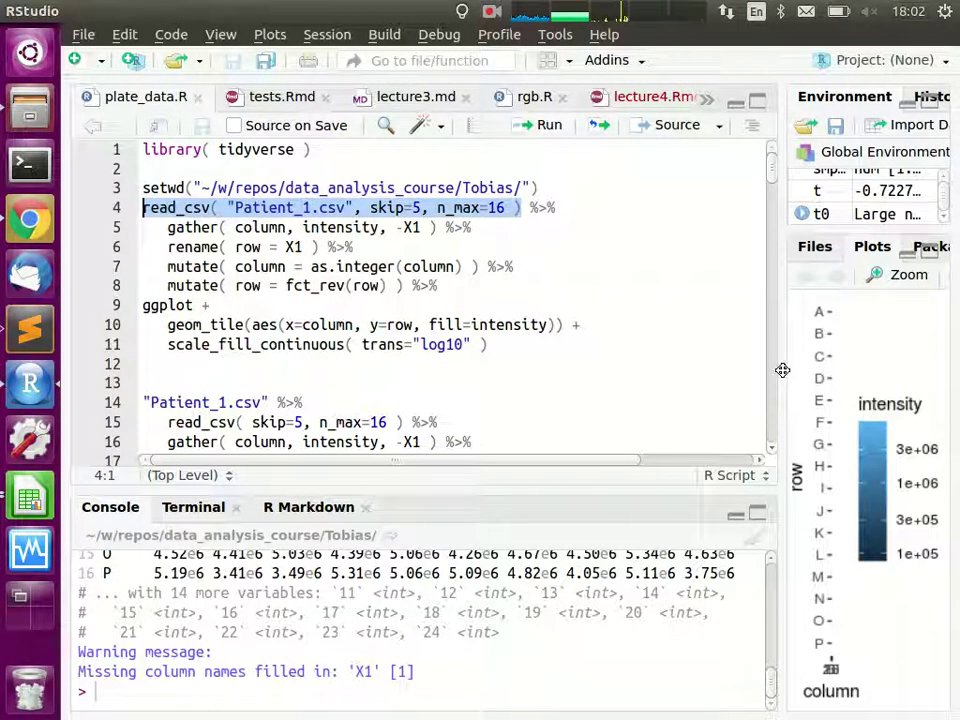
Step: Collapse the right pane to review the 16 × 25 tibble, then return to line 4's start
left_click_drag(782, 370, 950, 370)
scroll(610, 675, "up", 5)
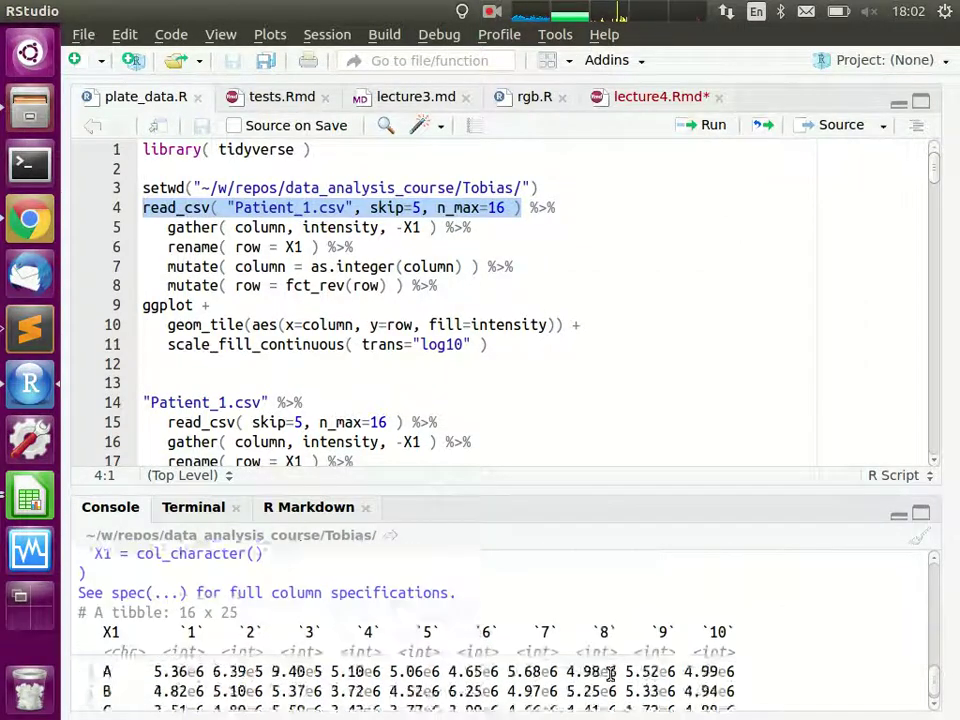
scroll(450, 660, "down", 2)
scroll(236, 632, "up", 2)
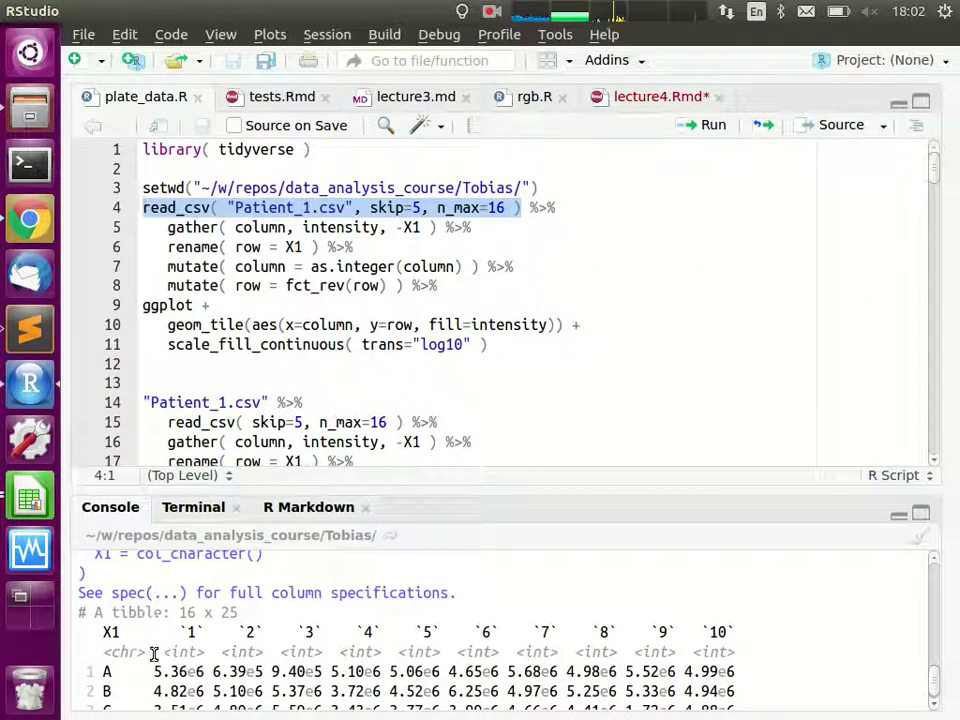
scroll(160, 657, "down", 1)
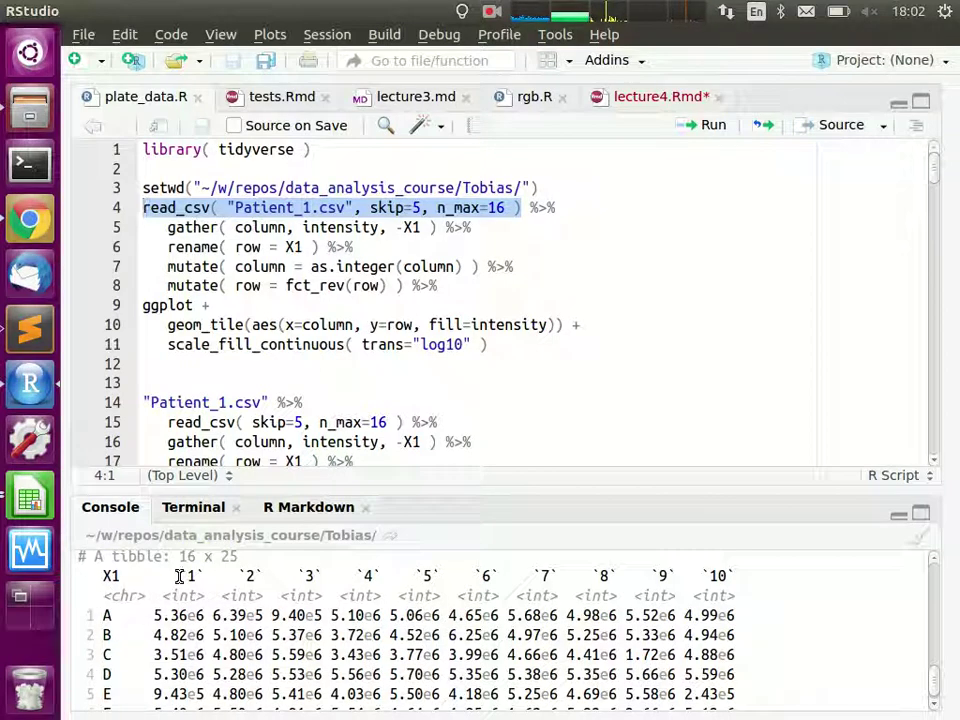
scroll(700, 590, "down", 5)
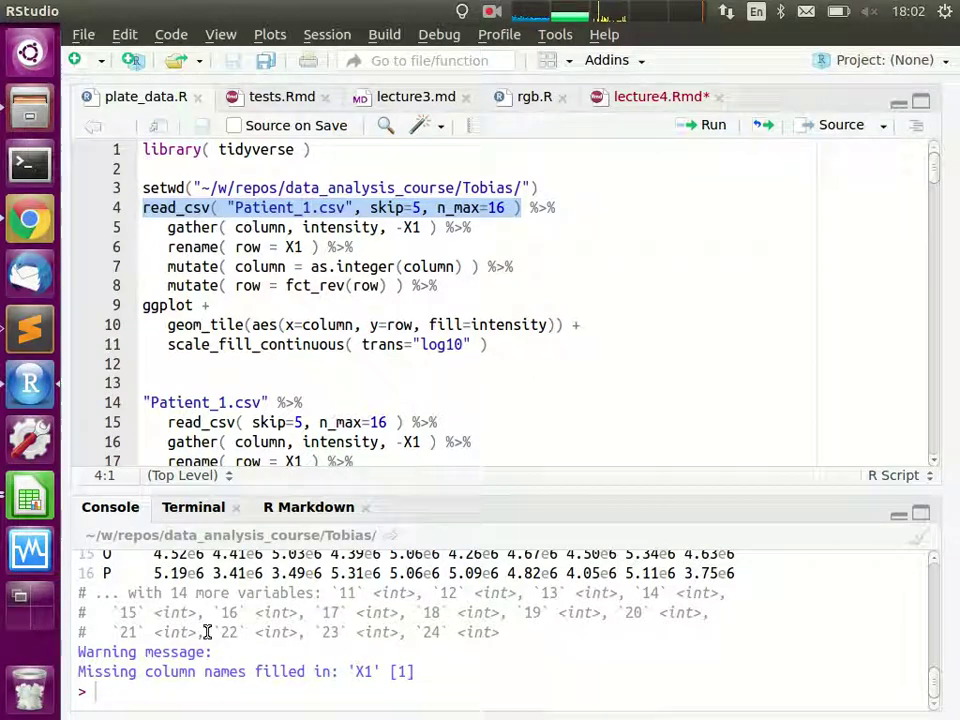
scroll(94, 589, "up", 5)
scroll(94, 589, "down", 3)
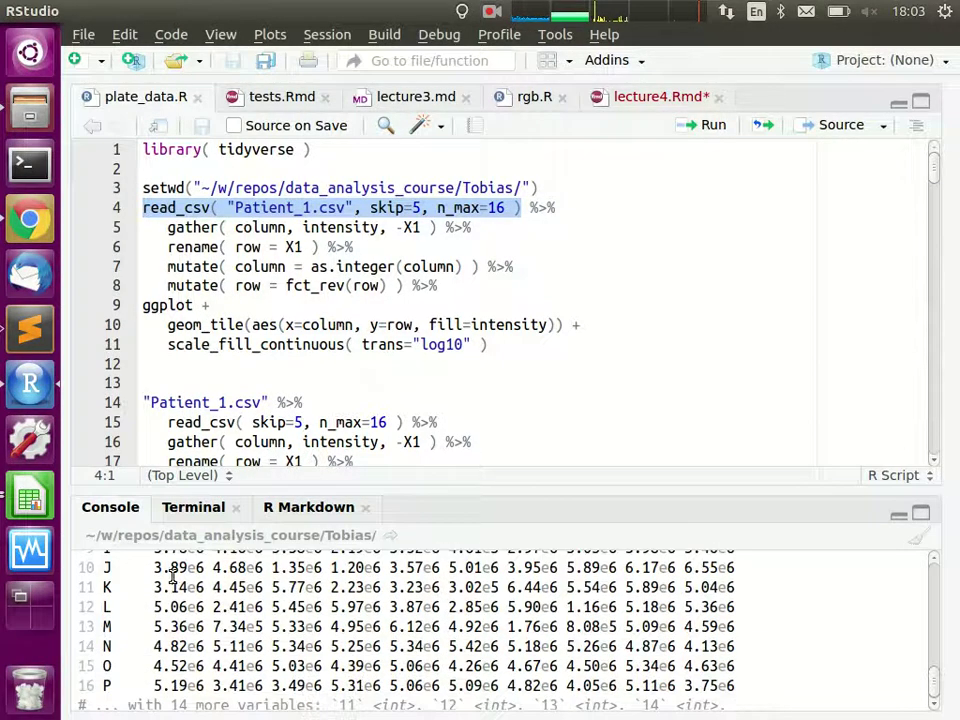
left_click(447, 207)
key("Home")
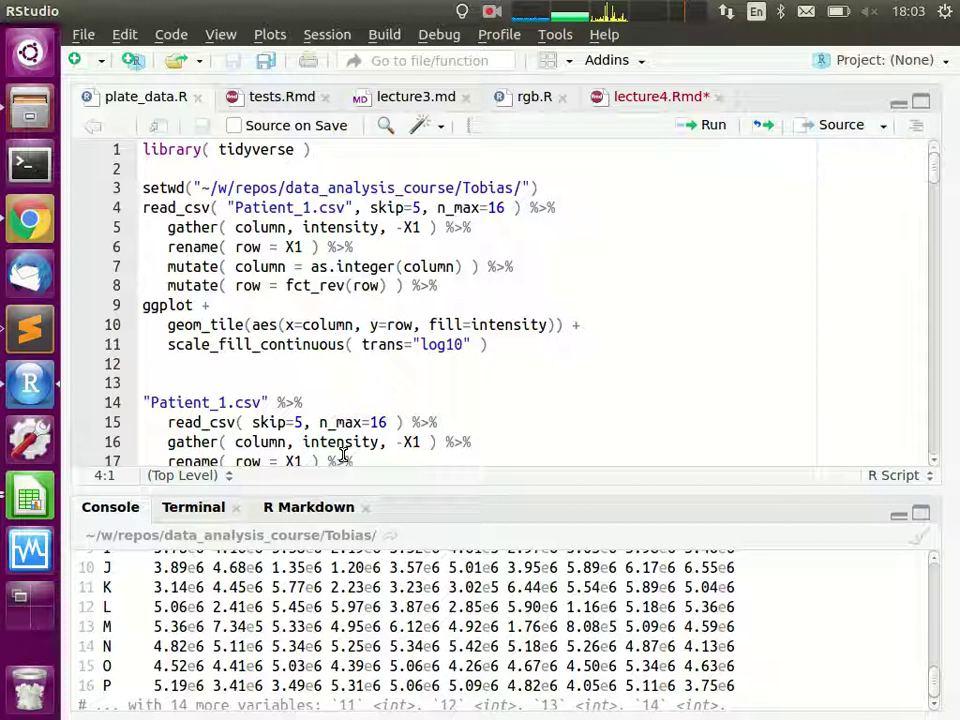
Step: Run the read_csv and gather calls on lines 4–5 together
key("shift+Down")
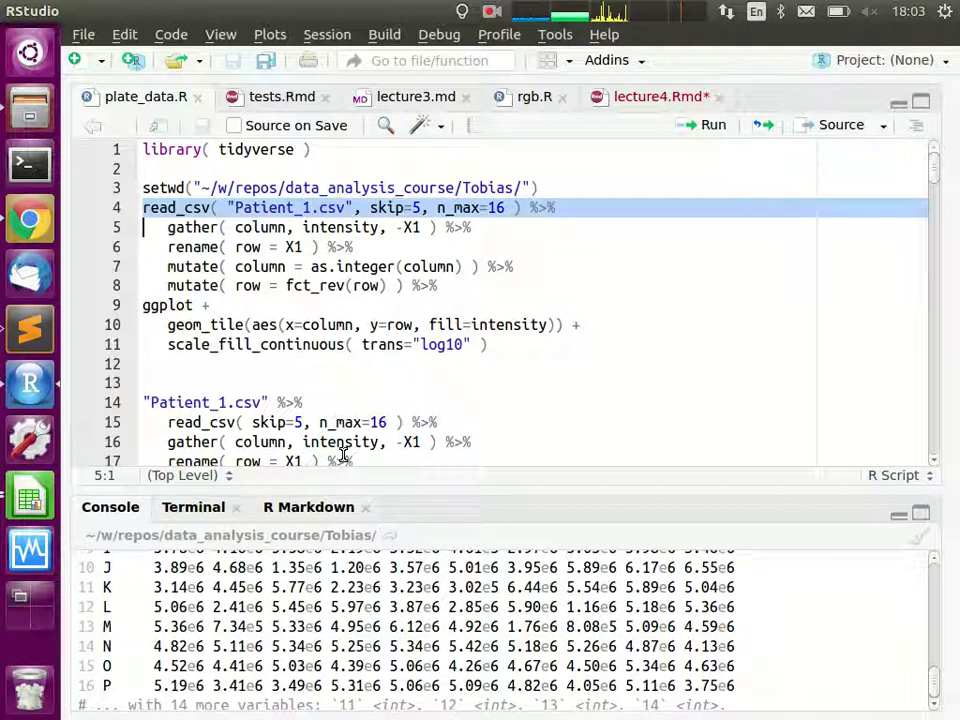
key("shift+End")
key("shift+Left")
key("shift+Left")
key("shift+Left")
key("shift+Left")
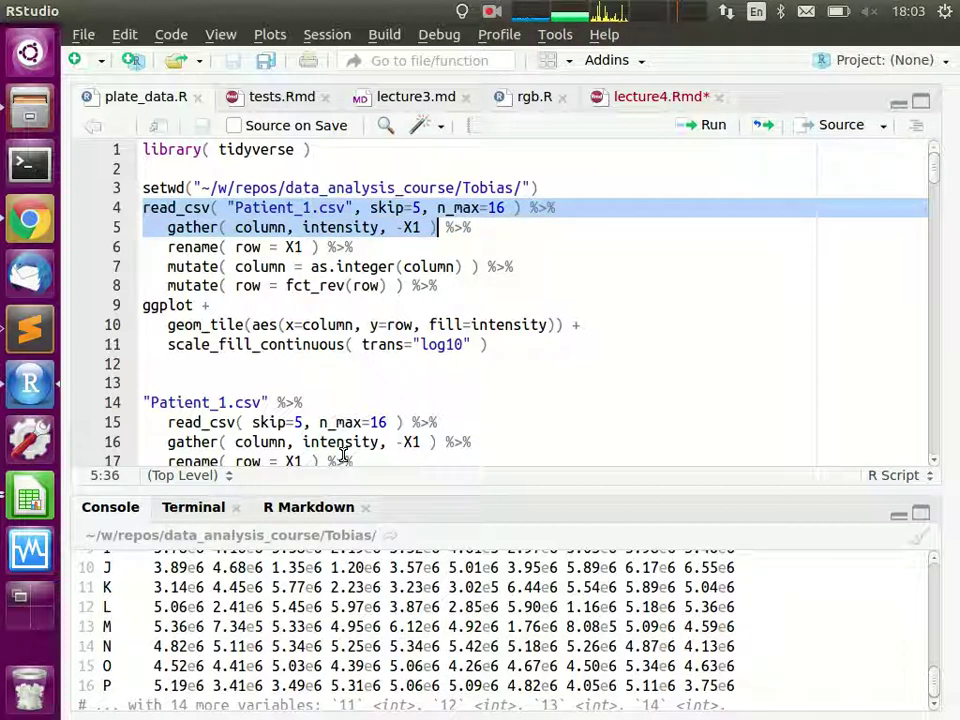
key("ctrl+Return")
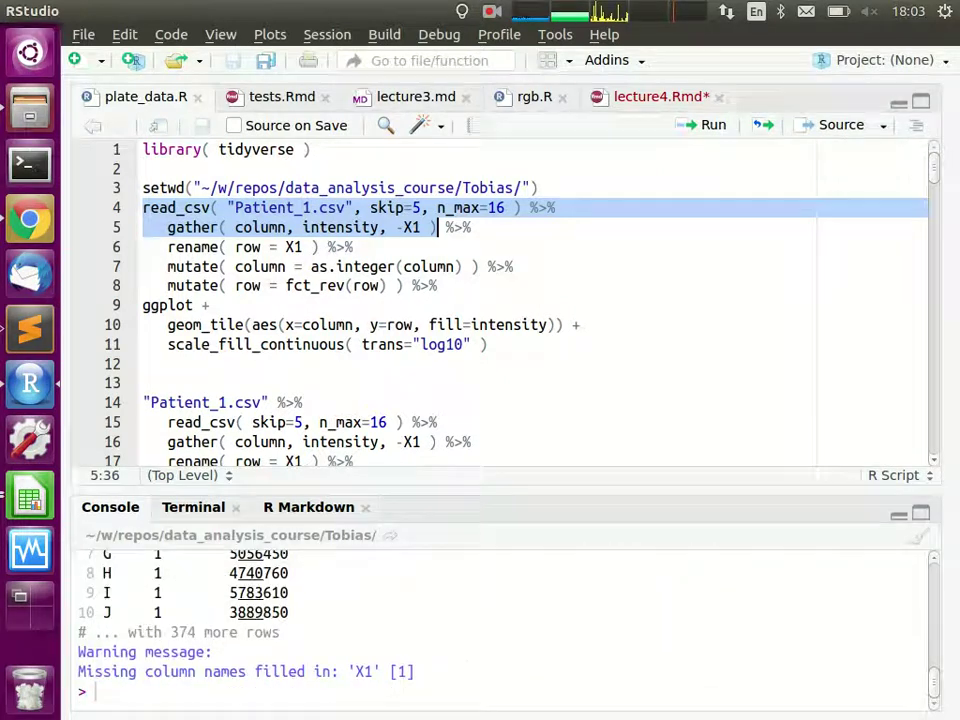
Step: Scroll the gathered output and highlight row B's intensity 4815410 for comparison
scroll(315, 619, "up", 6)
scroll(324, 621, "down", 2)
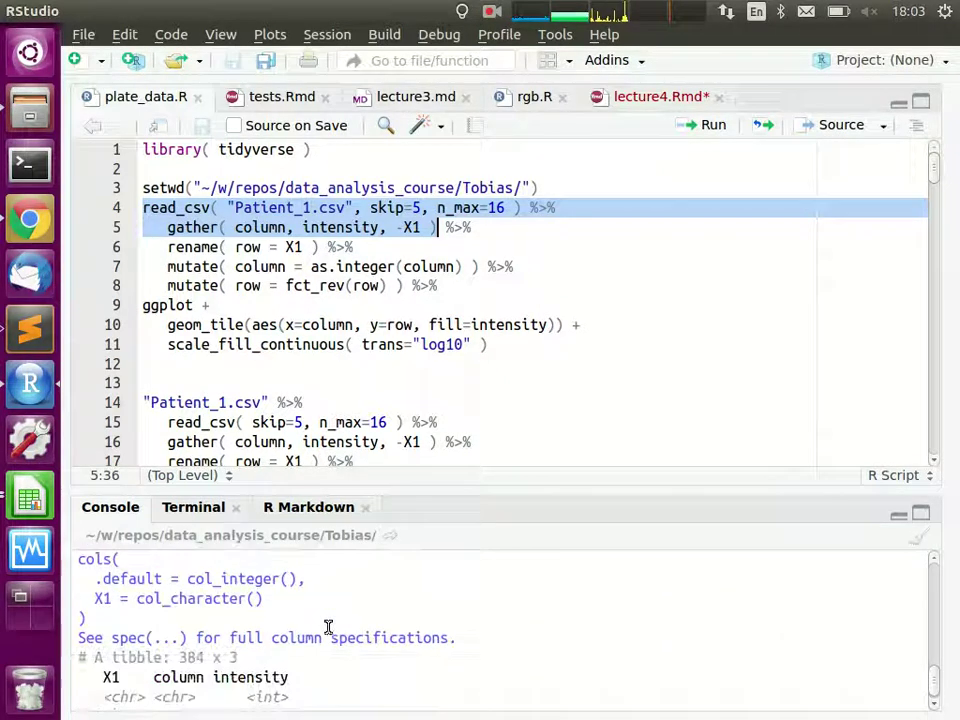
scroll(150, 667, "down", 1)
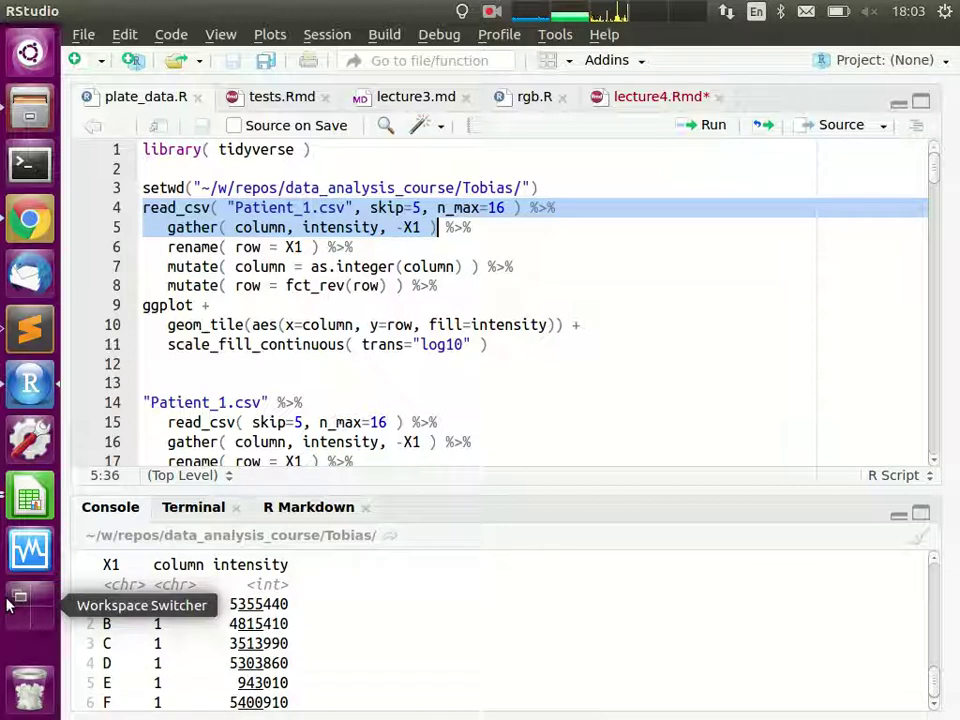
left_click_drag(100, 622, 128, 610)
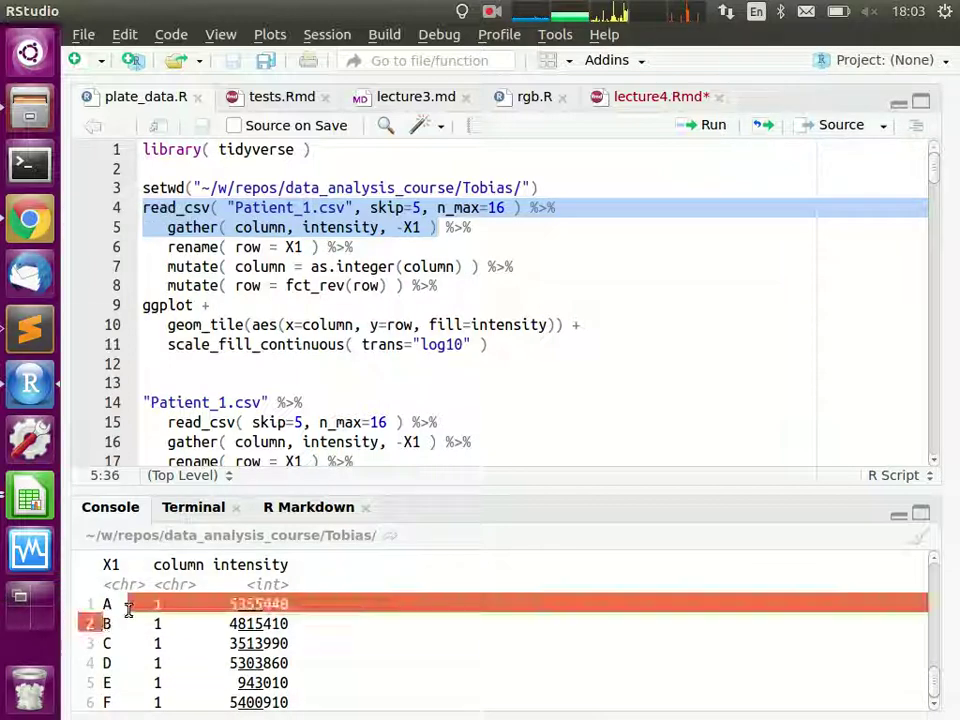
left_click(222, 596)
double_click(243, 623)
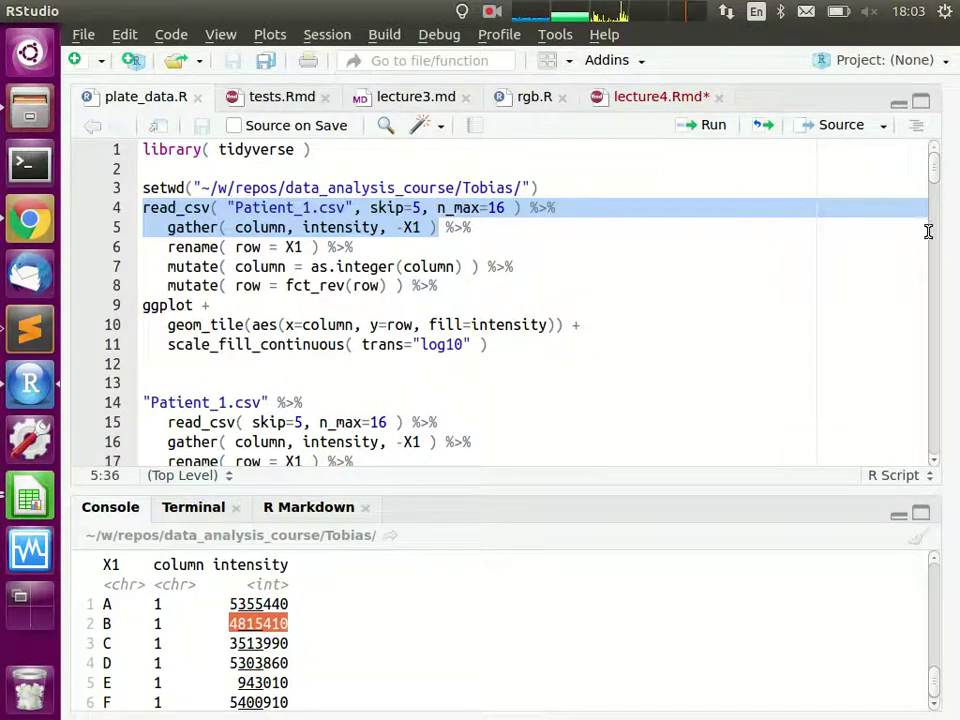
key("alt+Tab")
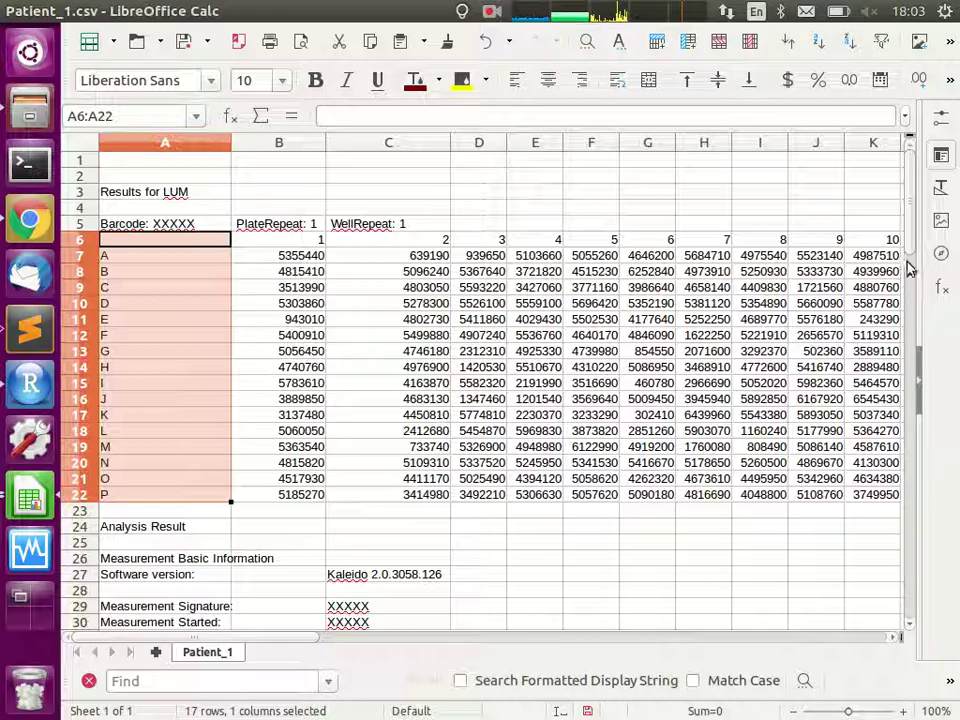
Step: Compare the console's B, 1 value 4815410 against the spreadsheet, ending in RStudio
key("alt+Tab")
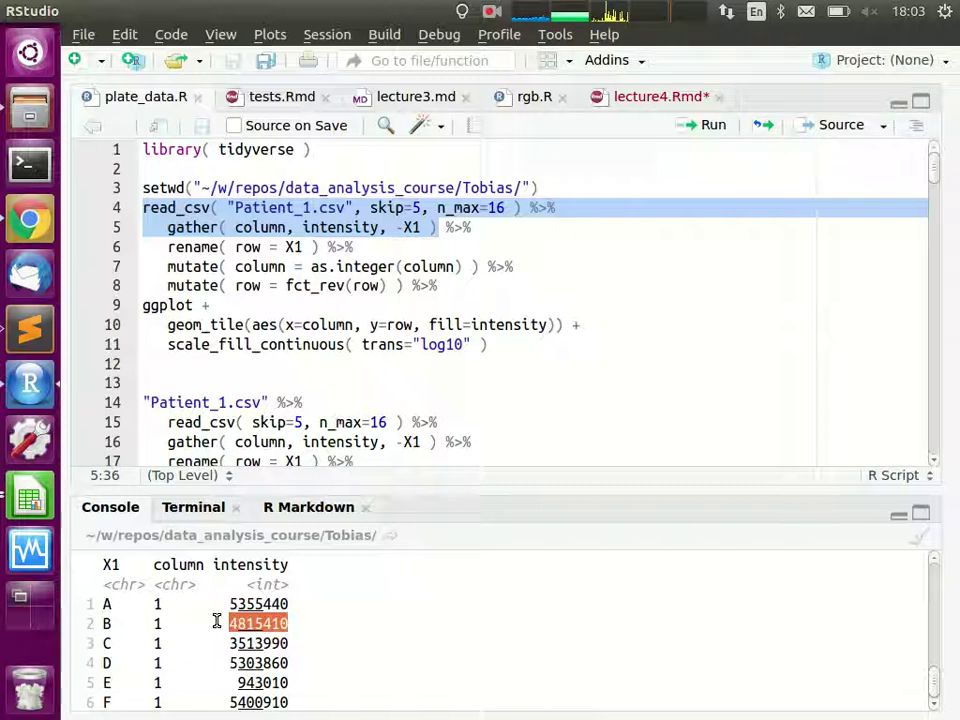
left_click_drag(216, 621, 218, 624)
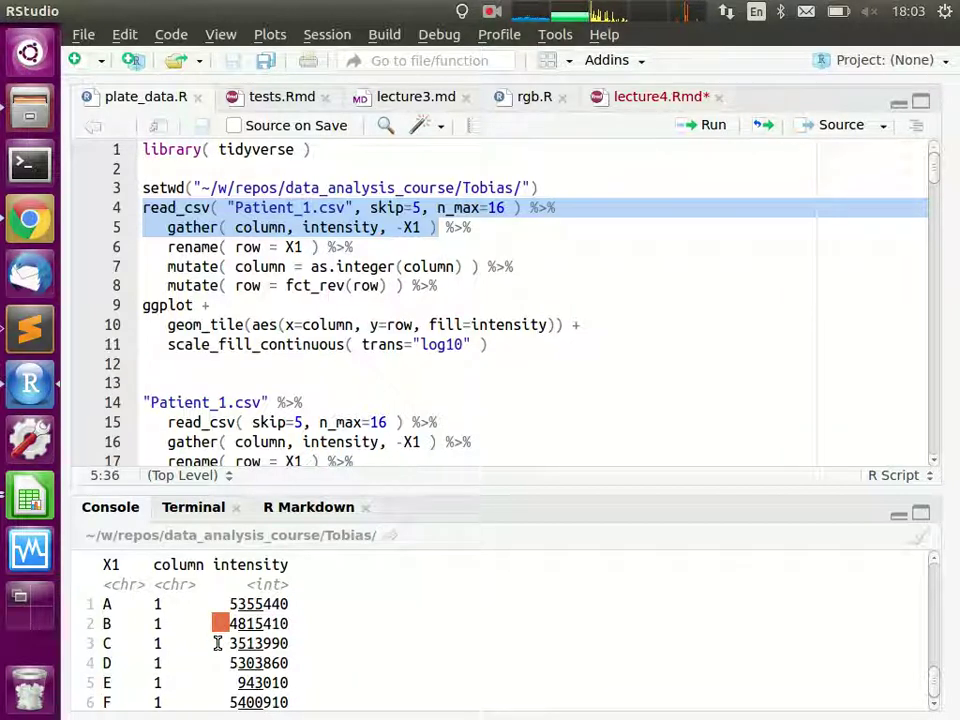
key("alt+Tab")
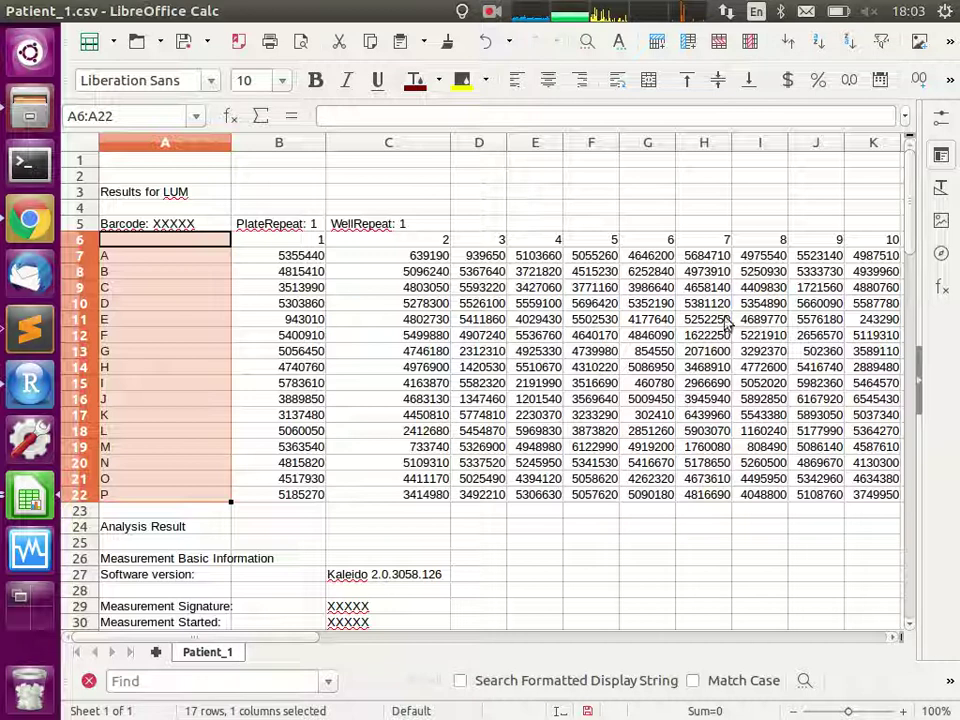
key("alt+Tab")
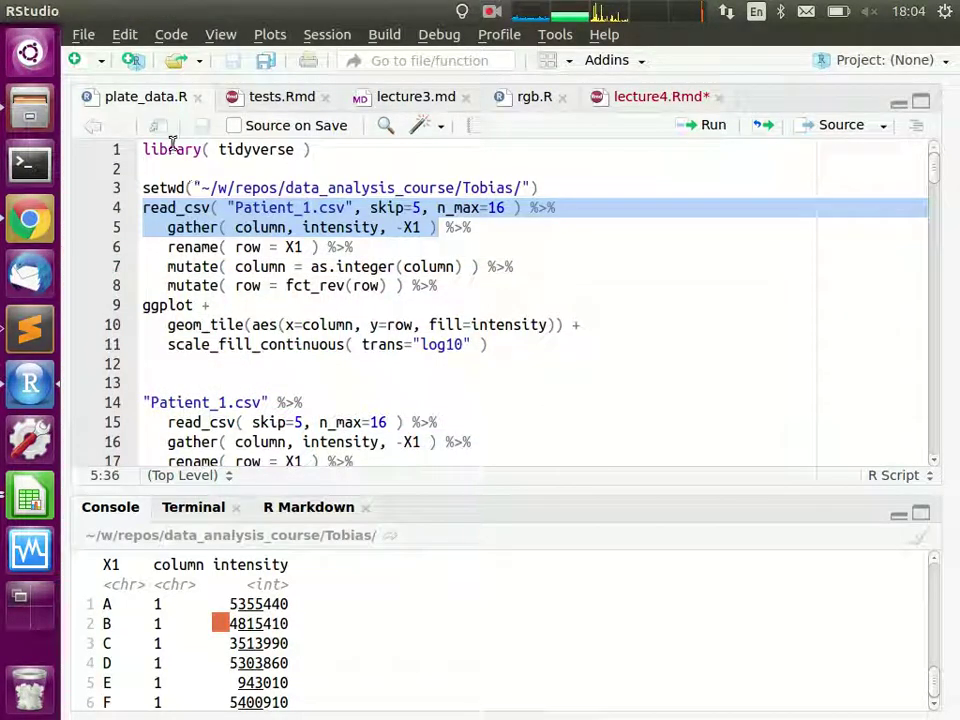
Step: Point out the gather call, then run the read_csv line alone to show the 16 x 25 table
double_click(185, 228)
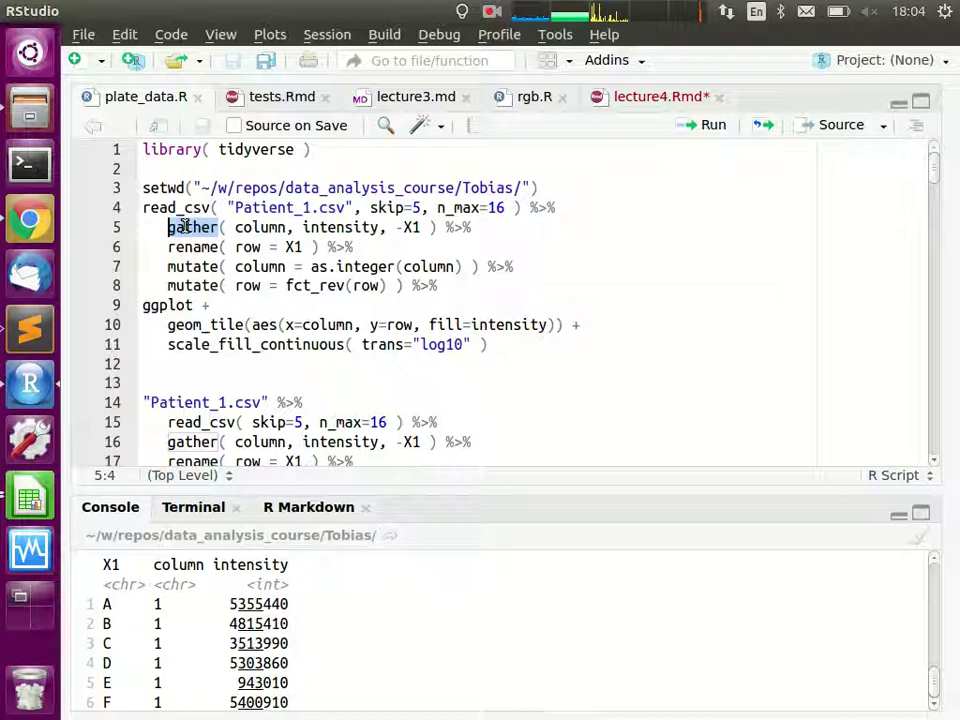
double_click(244, 228)
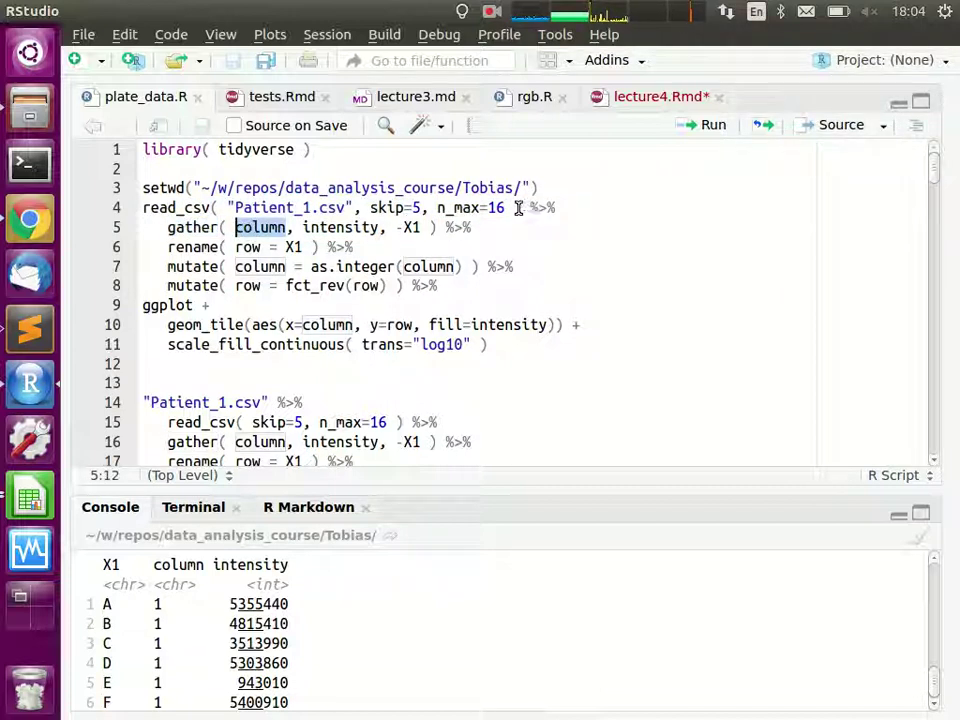
left_click_drag(521, 207, 128, 206)
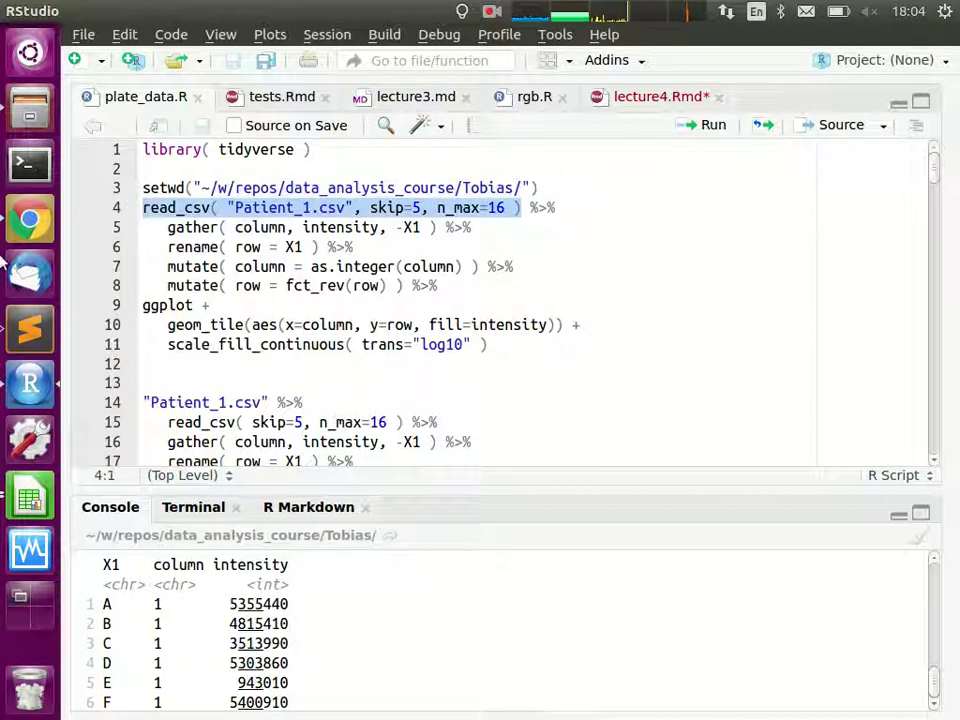
key("ctrl+Return")
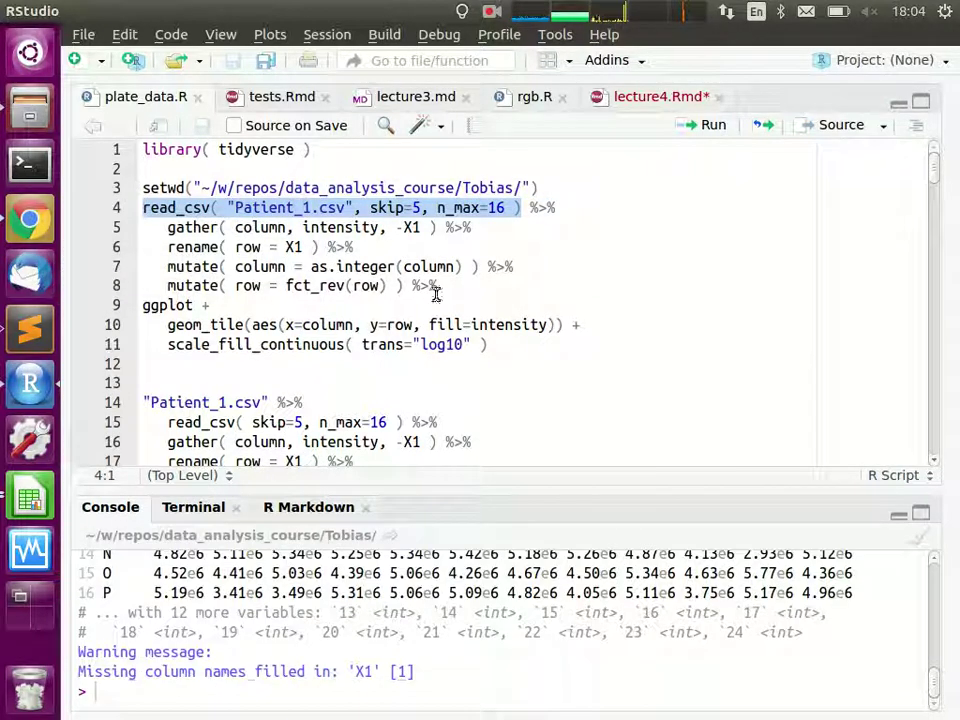
scroll(200, 607, "up", 5)
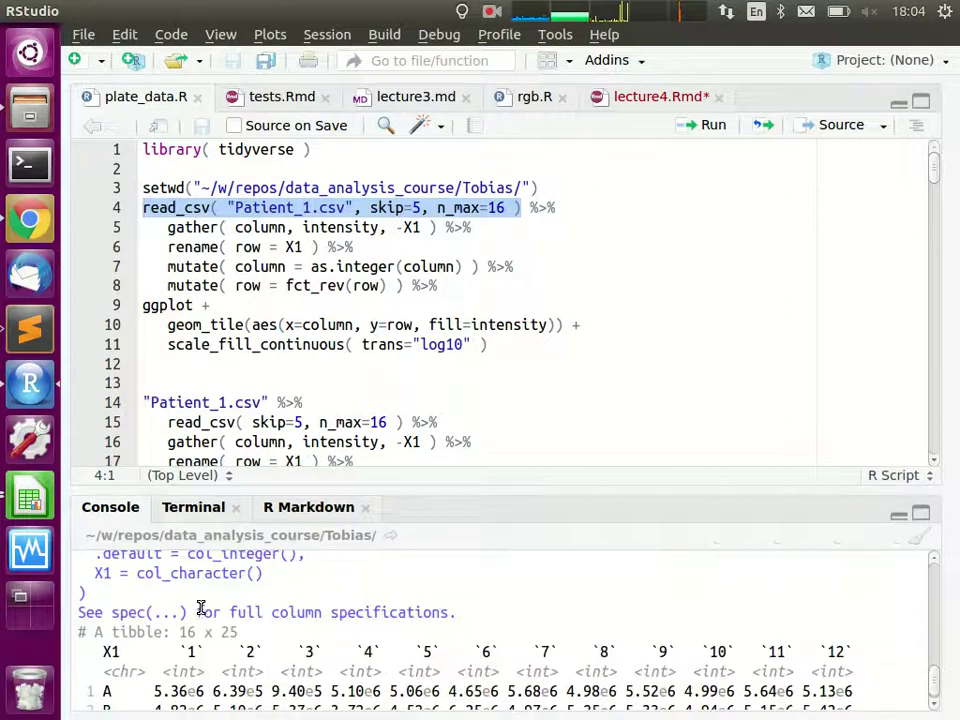
scroll(195, 607, "down", 5)
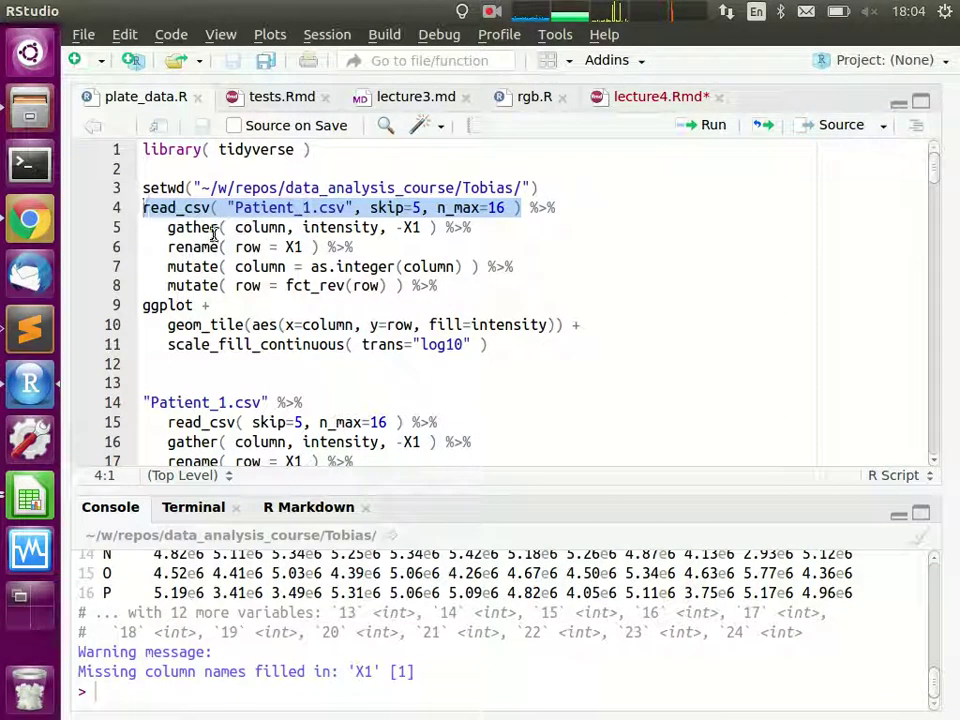
Step: Point out the -X1 argument, then rerun the read_csv and gather lines together
left_click_drag(397, 228, 427, 228)
scroll(340, 615, "up", 5)
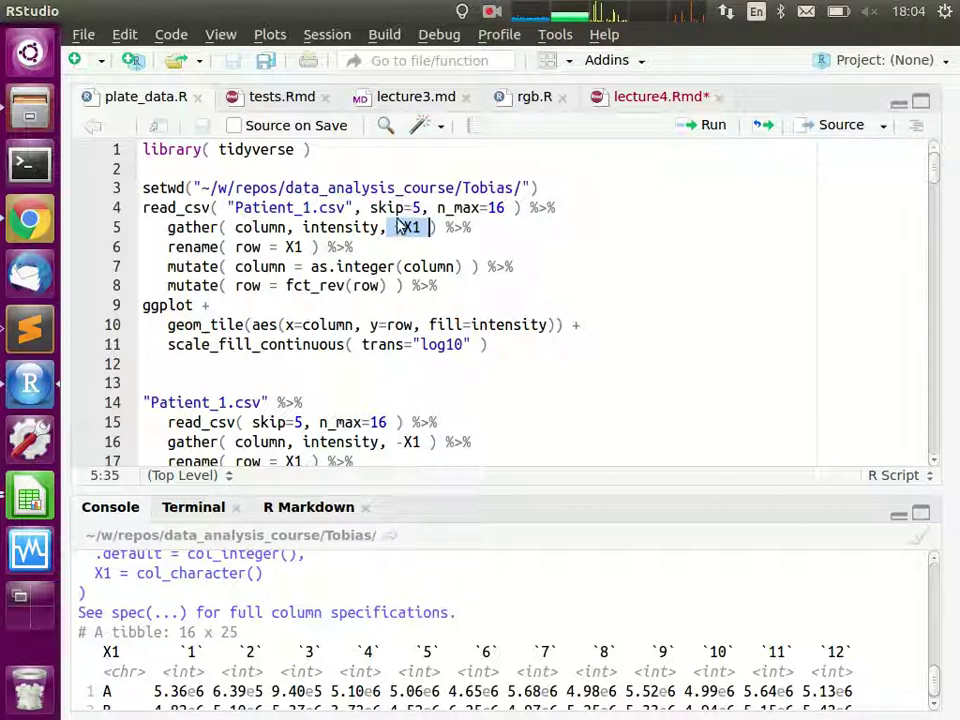
left_click(336, 246)
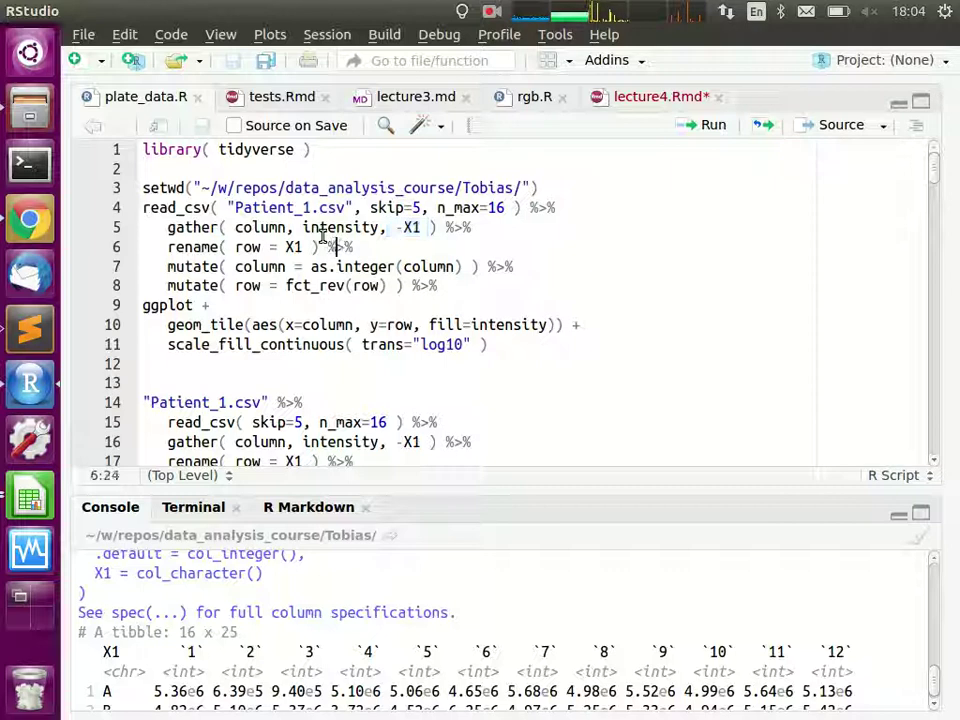
left_click(236, 227)
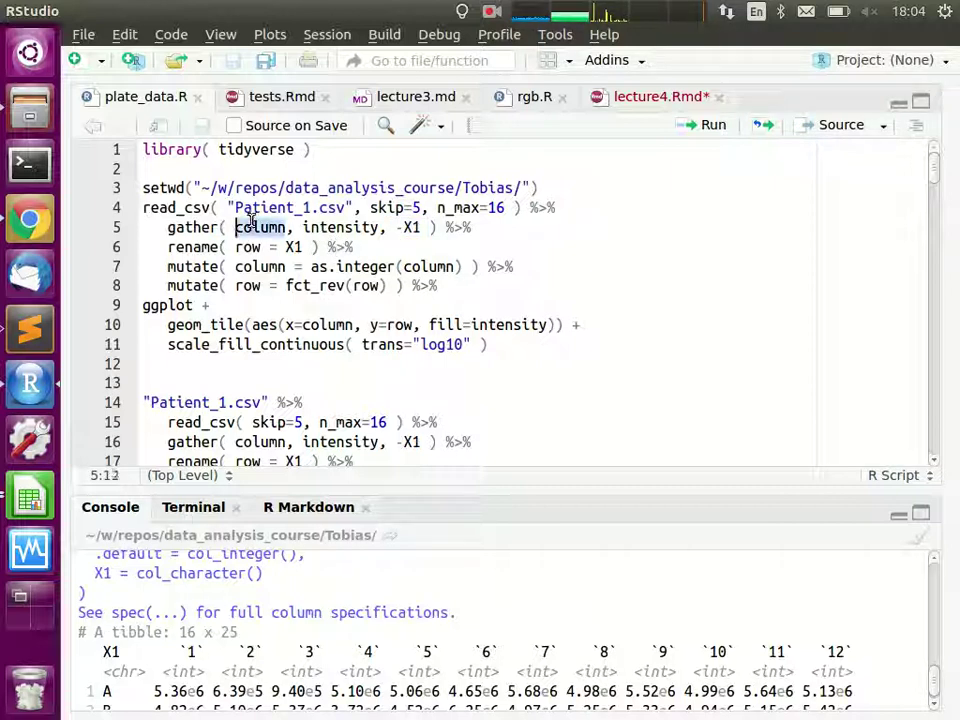
left_click_drag(440, 227, 126, 216)
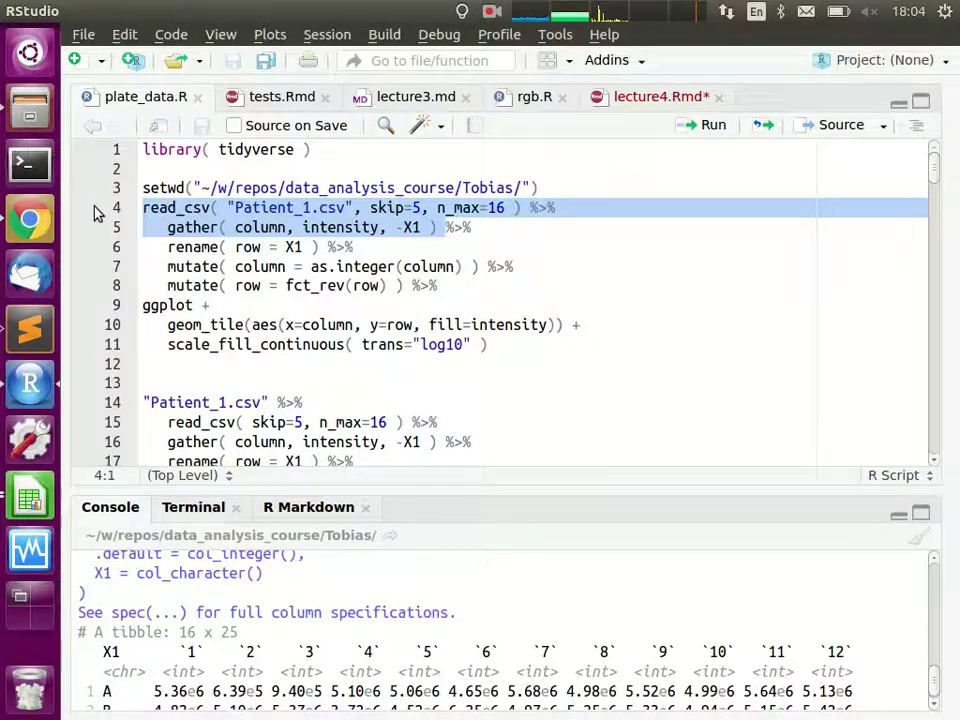
key("ctrl+Return")
Step: Scroll back to the wide table, marking column headers 1–12 and row A's 5.36e6
scroll(471, 628, "up", 5)
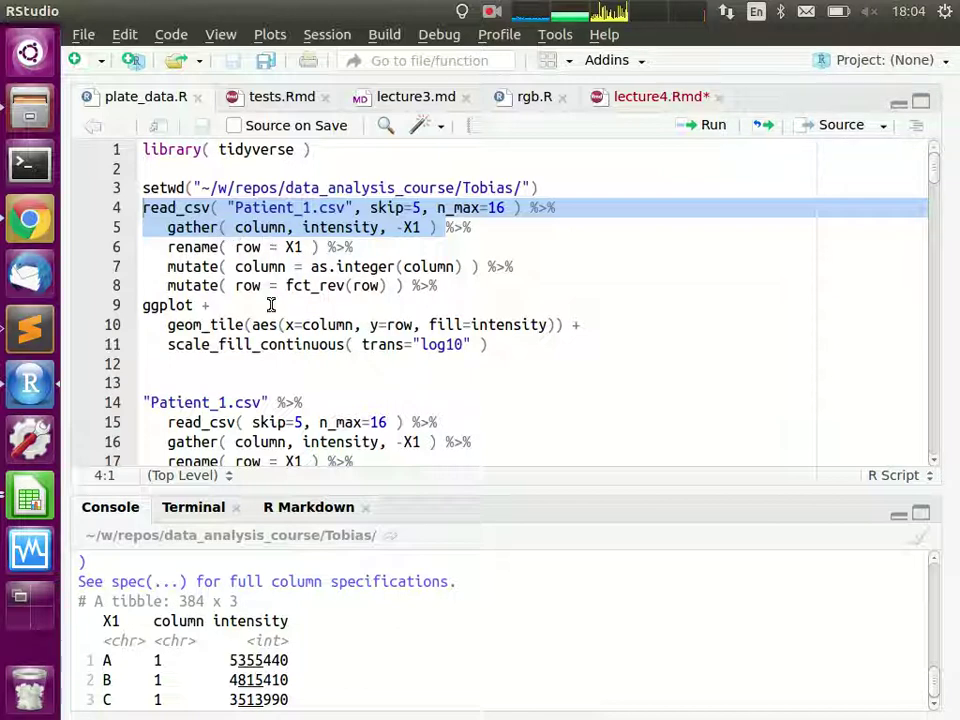
scroll(185, 643, "up", 10)
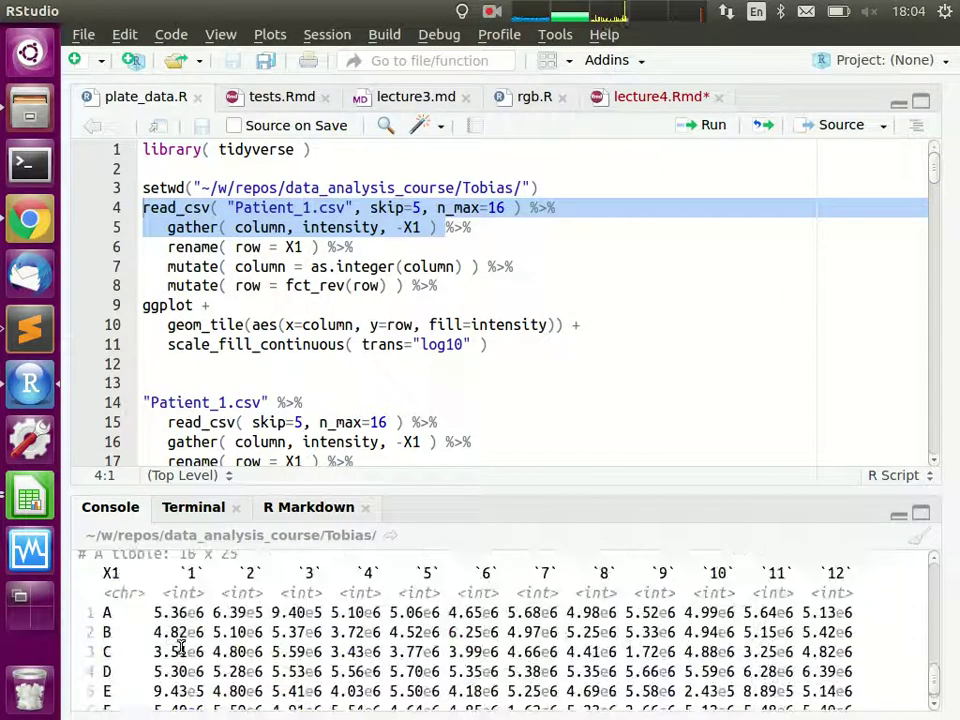
left_click_drag(174, 575, 890, 575)
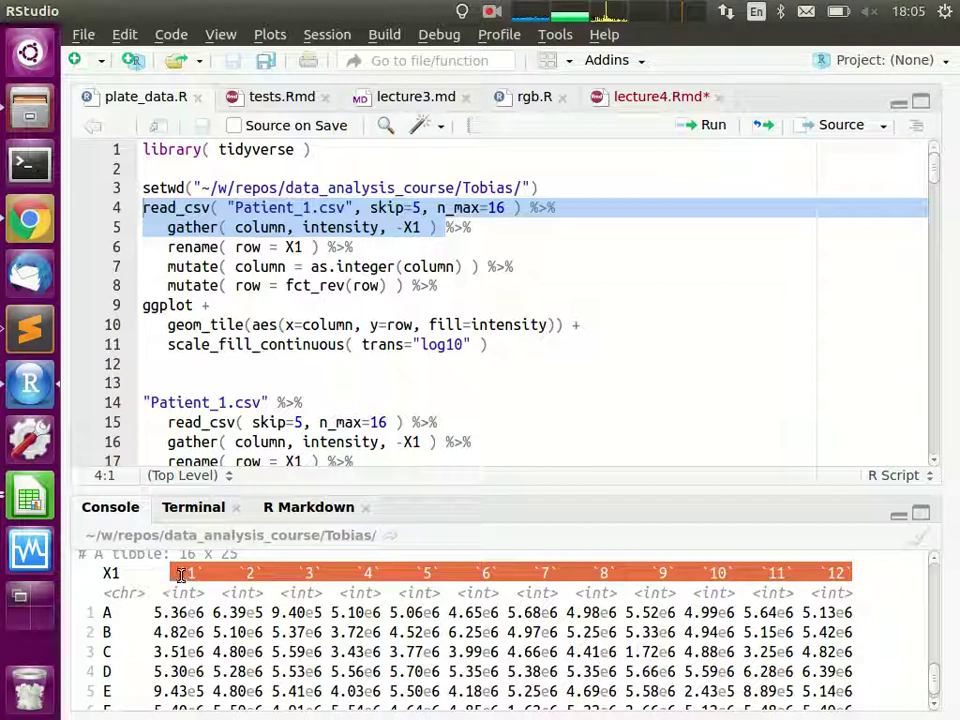
left_click_drag(184, 574, 826, 572)
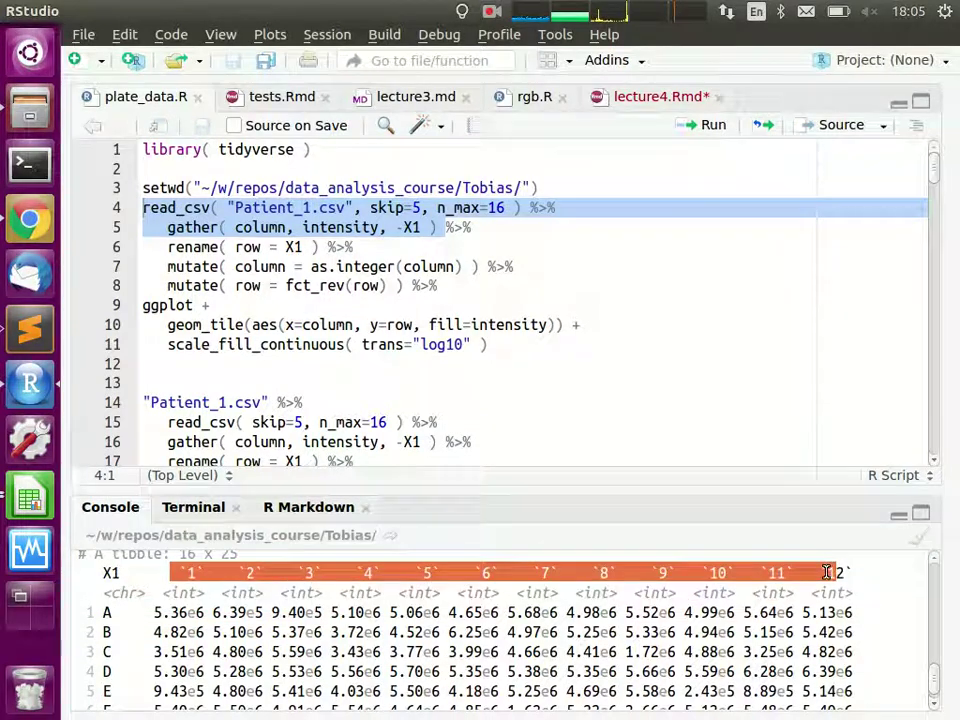
double_click(171, 614)
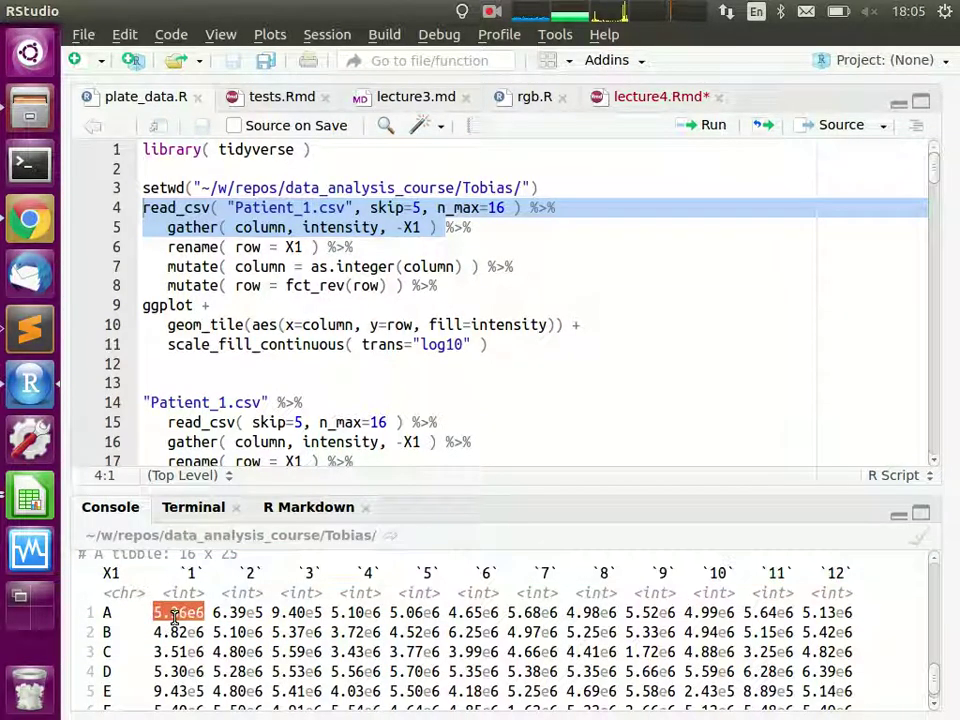
scroll(255, 578, "down", 1)
scroll(228, 588, "up", 1)
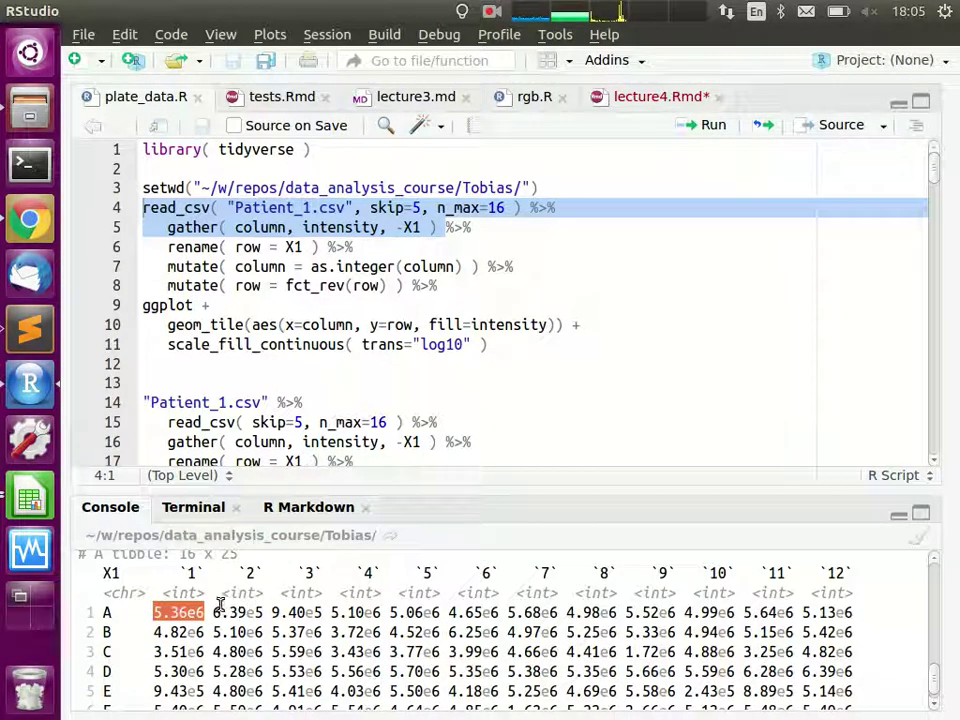
scroll(220, 605, "down", 1)
Step: Rerun the read_csv and gather lines and mark -X1 on line 5
key("ctrl+Return")
scroll(240, 620, "up", 3)
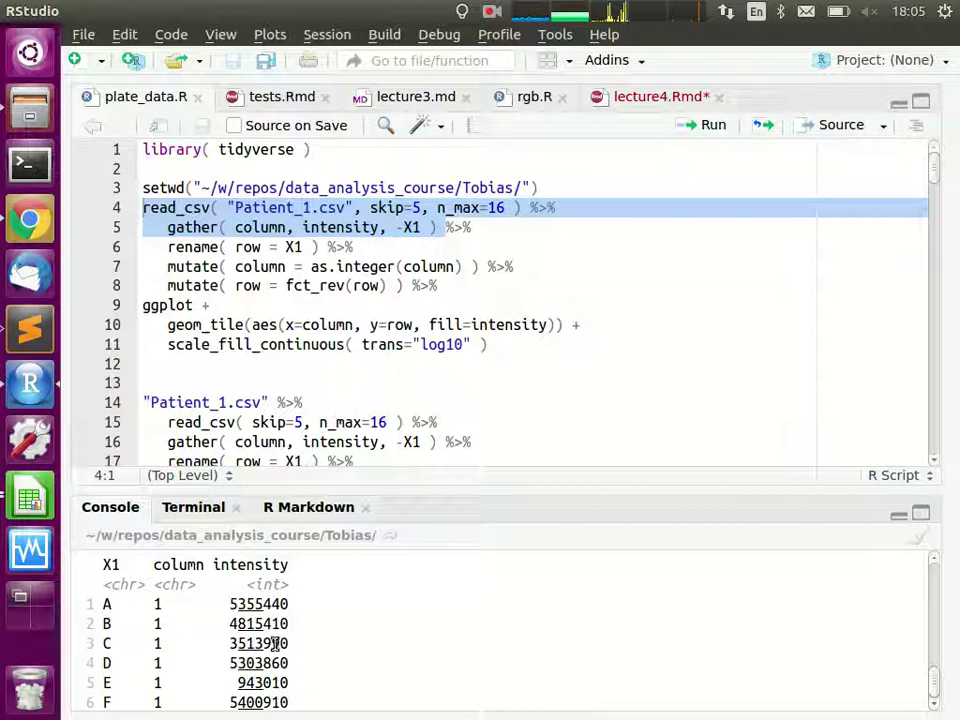
key("ctrl+Return")
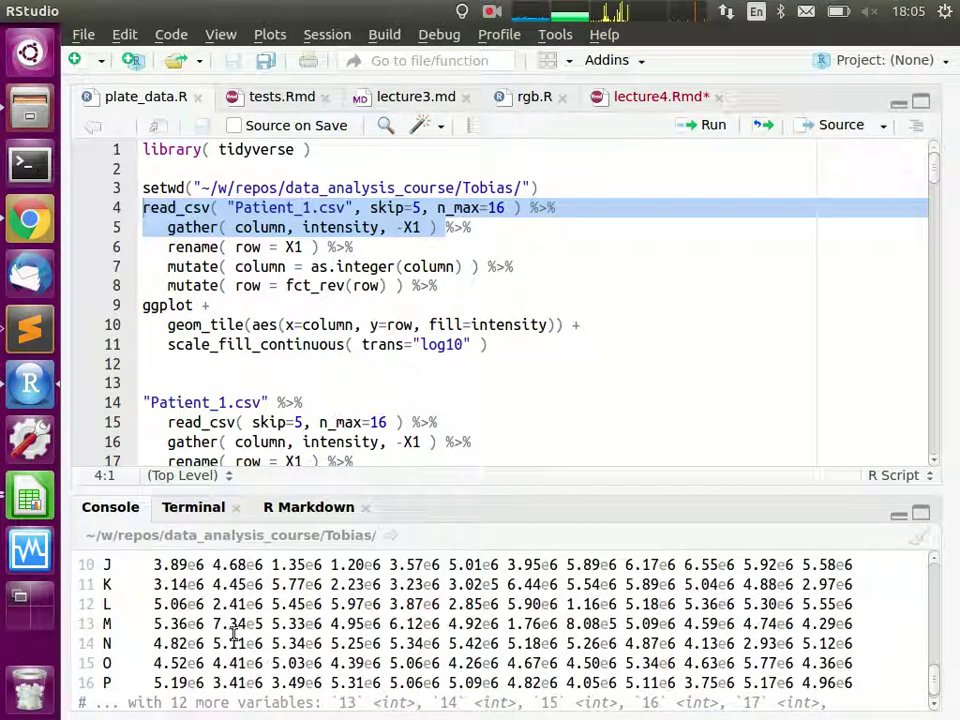
left_click_drag(160, 615, 575, 642)
scroll(606, 636, "down", 5)
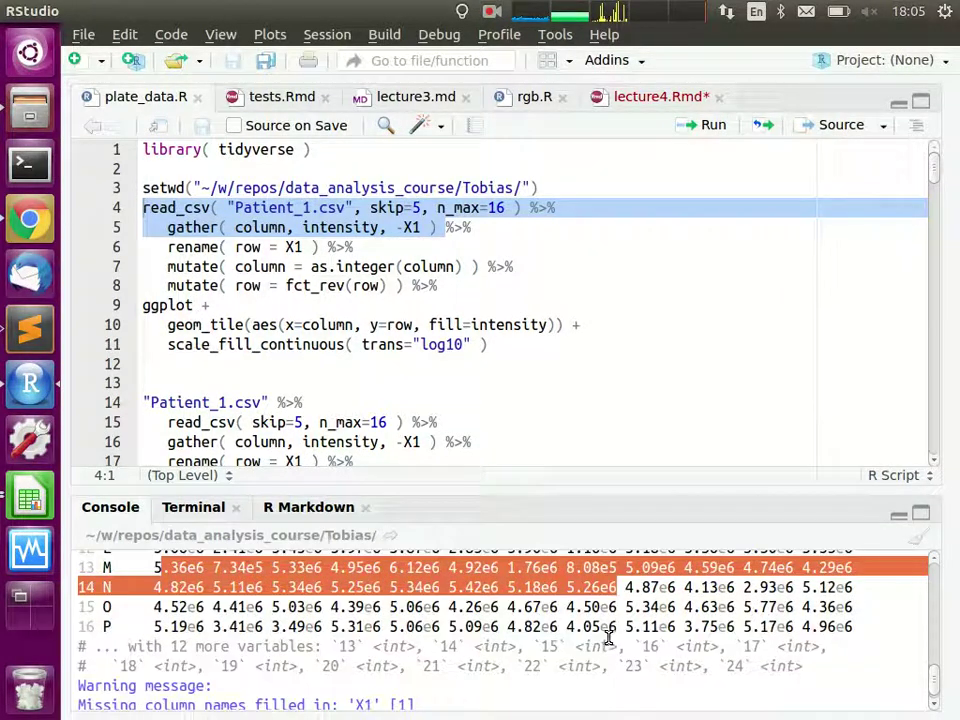
left_click_drag(395, 227, 429, 227)
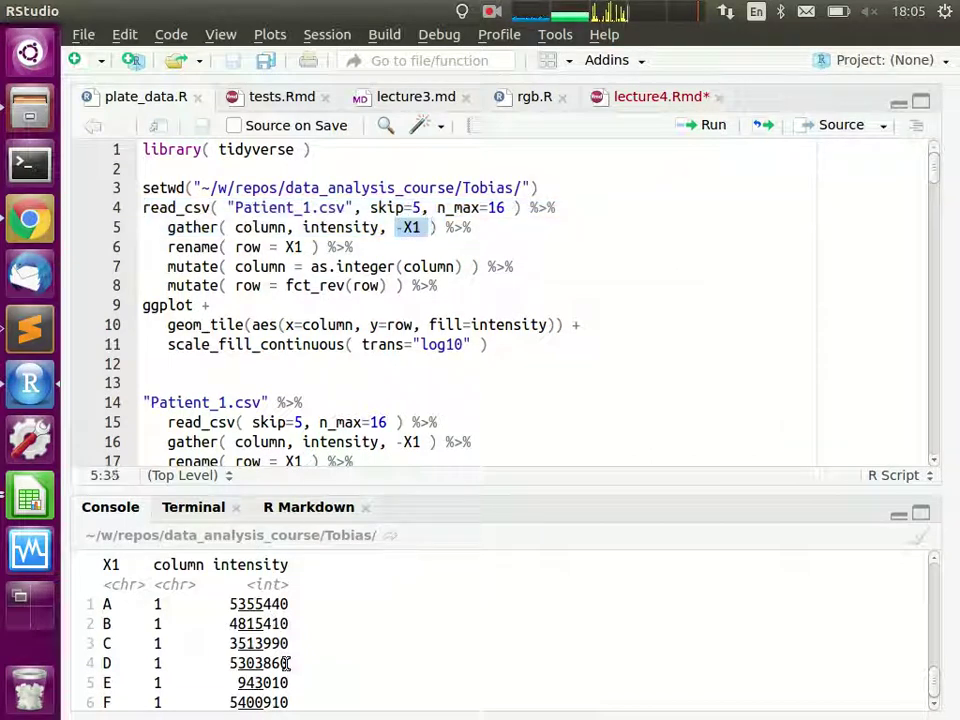
Step: Highlight the column and intensity headers of the gathered tibble in the console
double_click(164, 565)
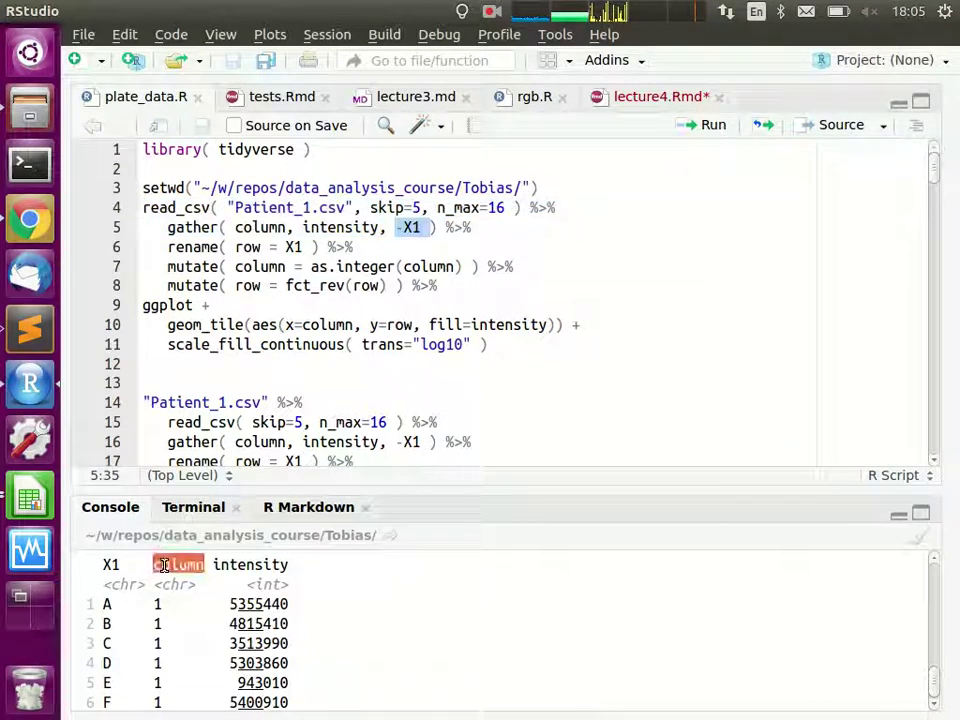
double_click(227, 566)
left_click(175, 563)
double_click(172, 564)
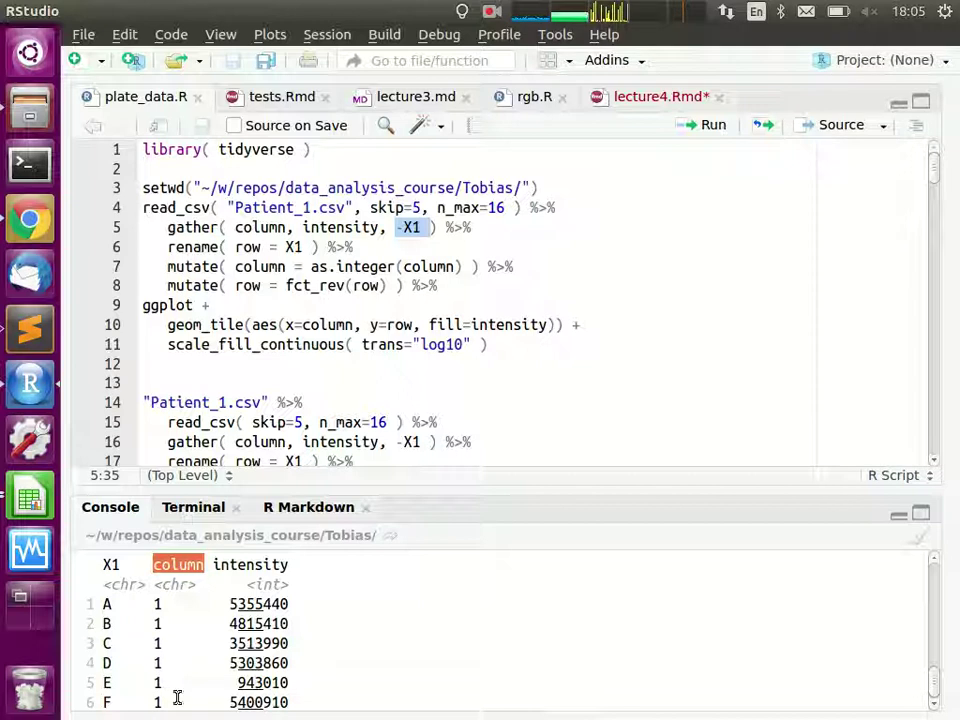
double_click(270, 566)
triple_click(270, 566)
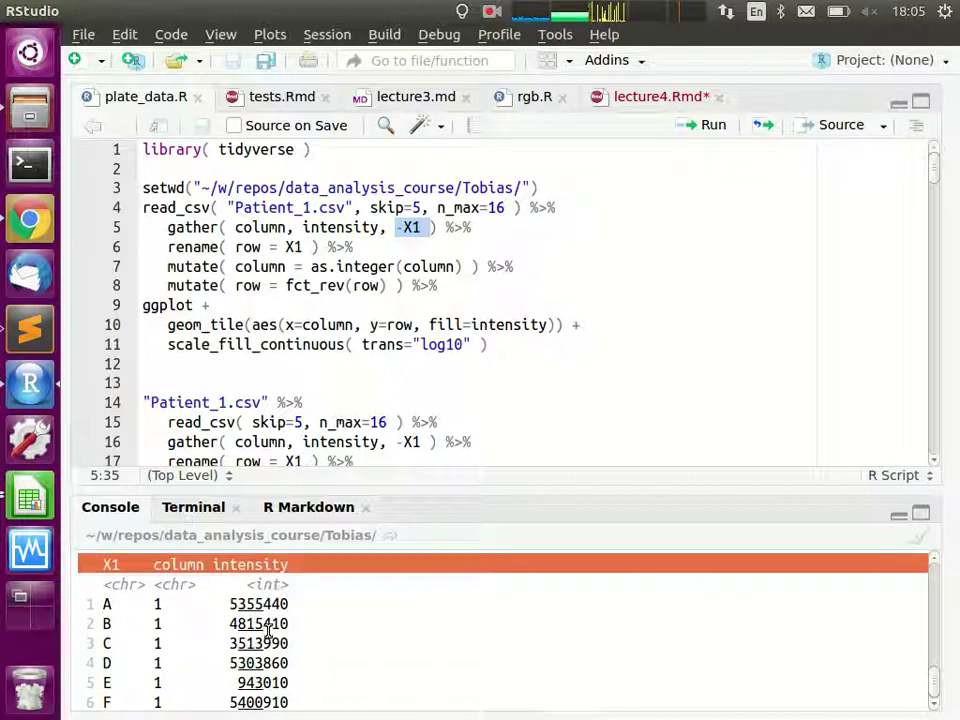
left_click(274, 620)
Step: Highlight the column, intensity and -X1 arguments of the gather call on line 5
double_click(270, 228)
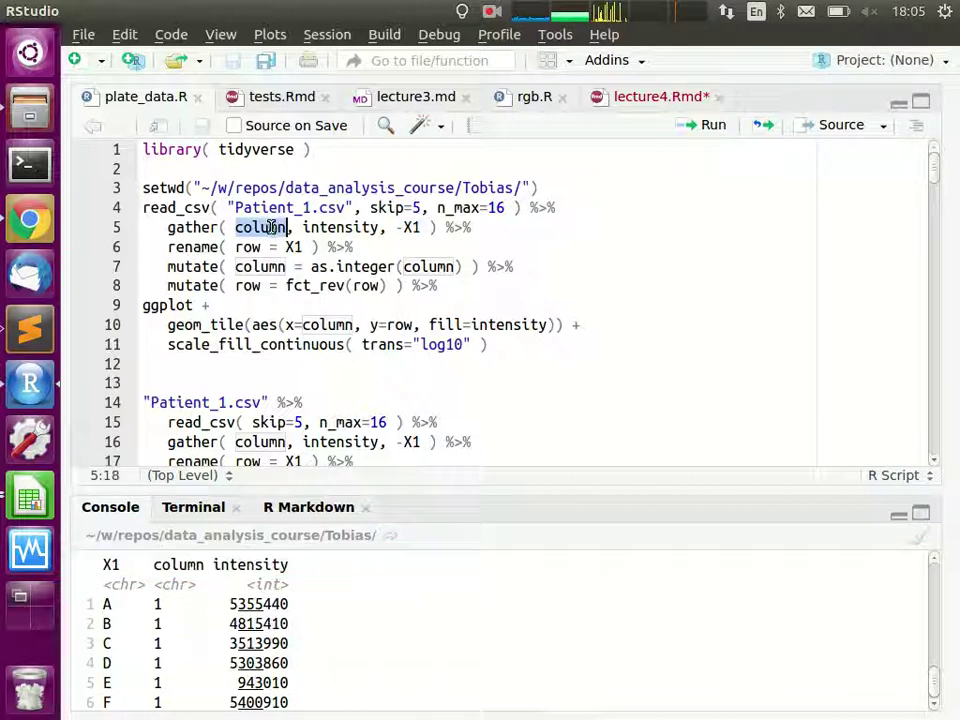
double_click(334, 229)
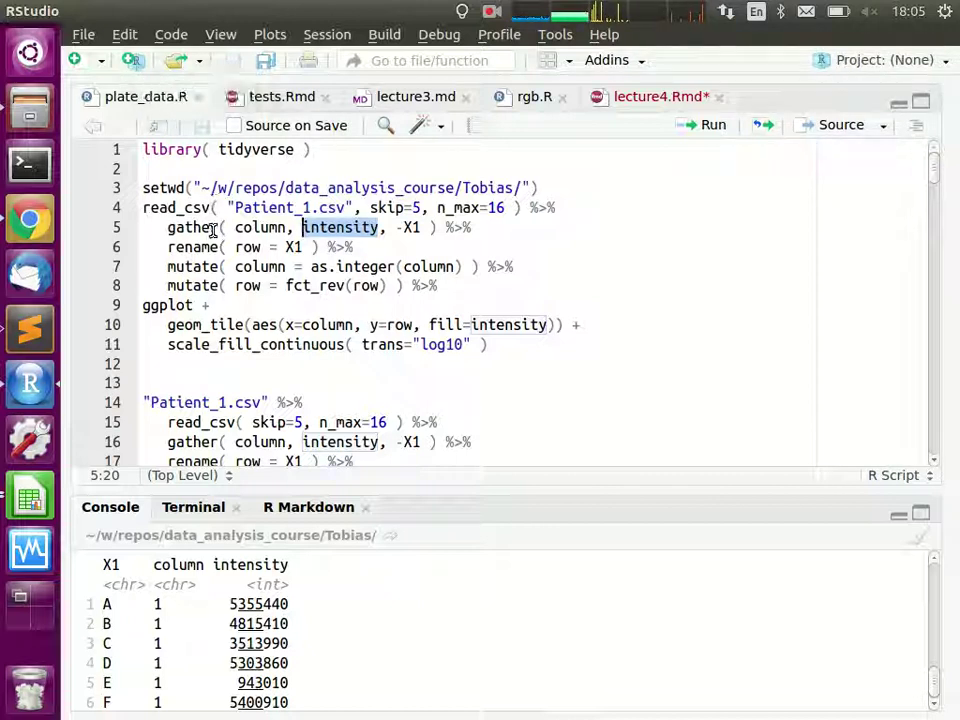
double_click(165, 227)
left_click(268, 229)
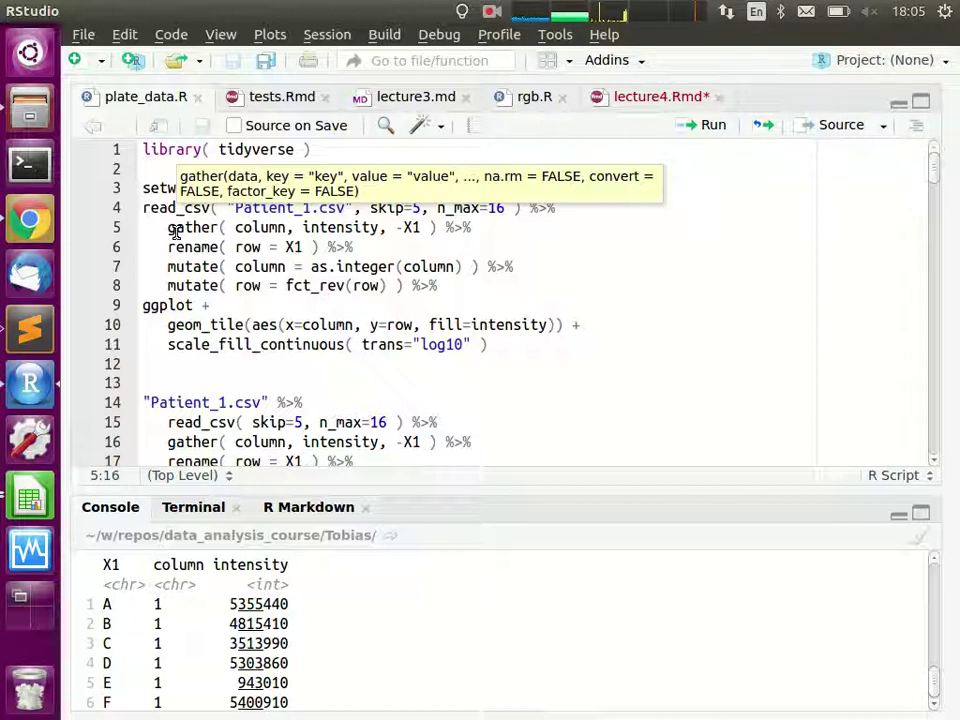
double_click(262, 229)
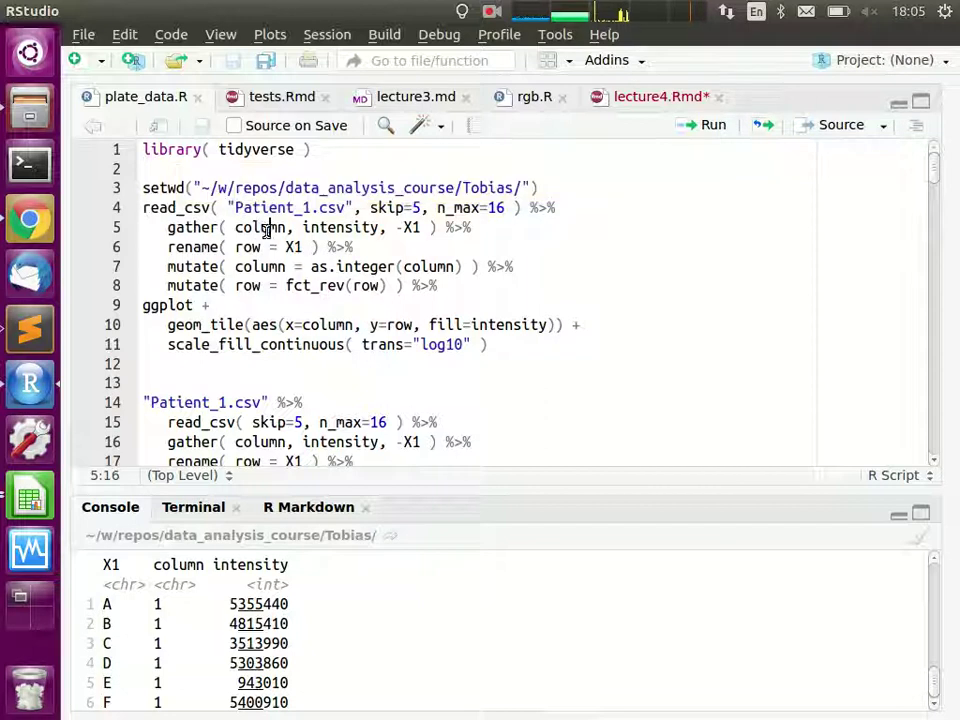
double_click(341, 222)
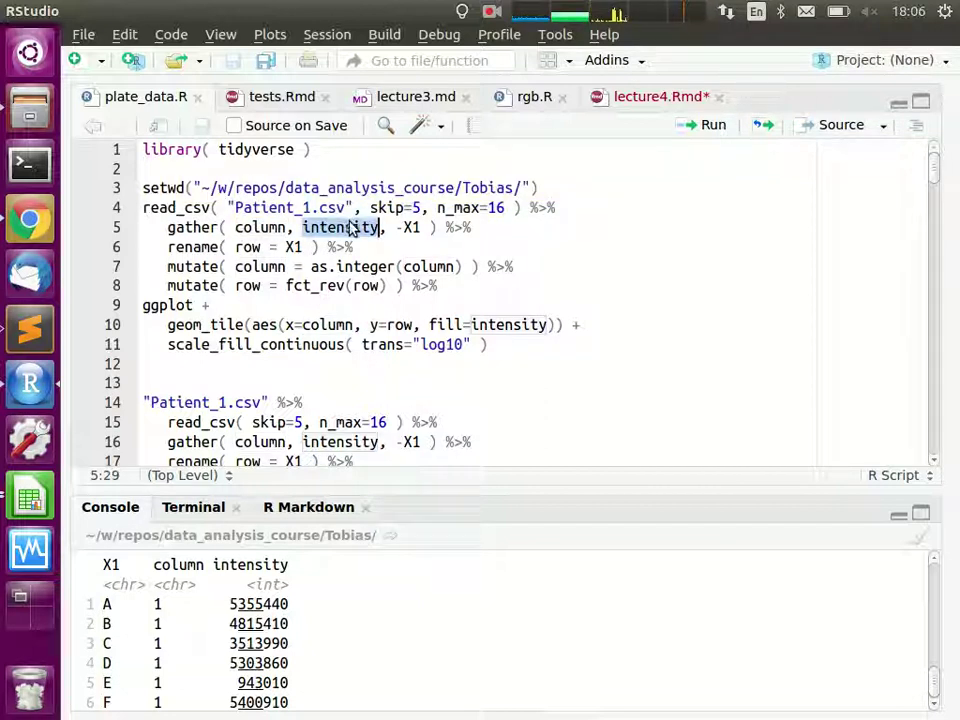
left_click_drag(399, 229, 422, 229)
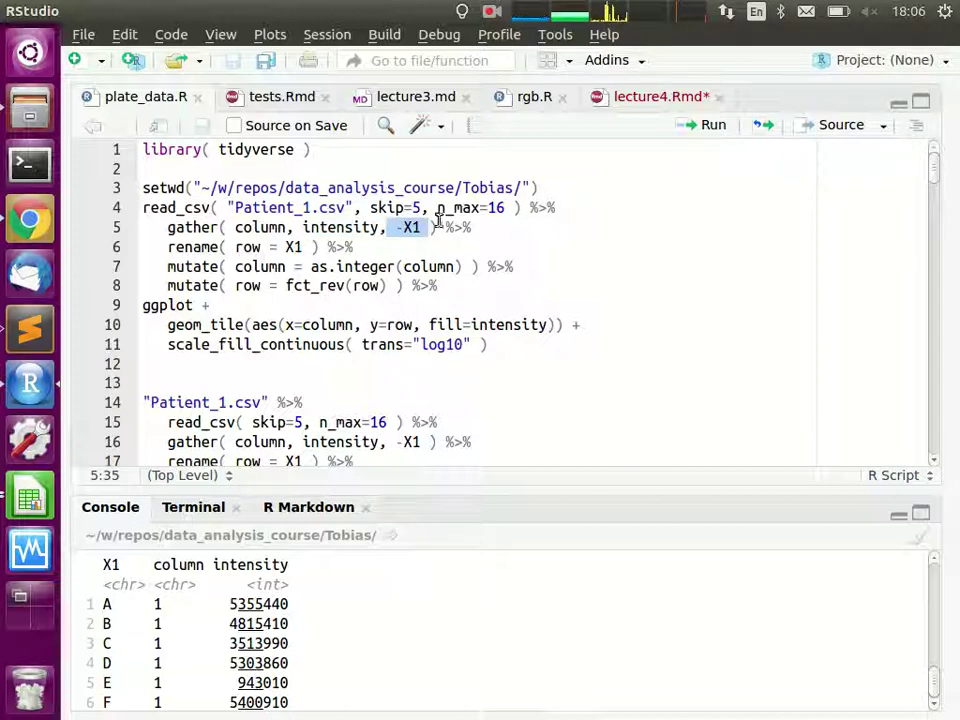
left_click(444, 222)
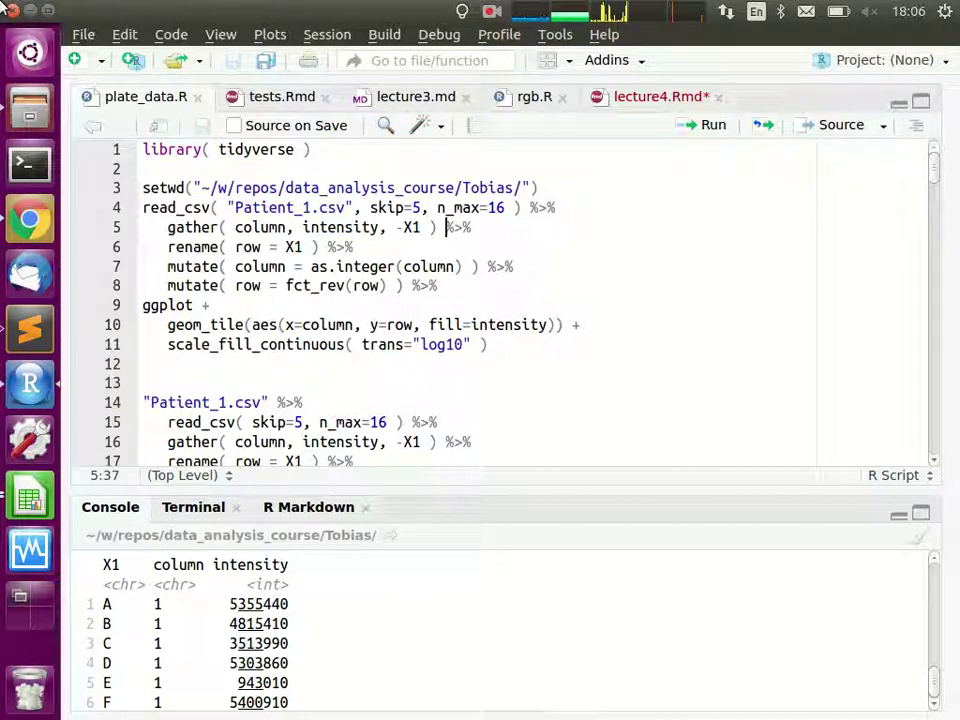
Step: Mark the column and X1 headers in the printed tibble, then select the gather and rename lines
scroll(155, 632, "down", 1)
scroll(150, 633, "down", 1)
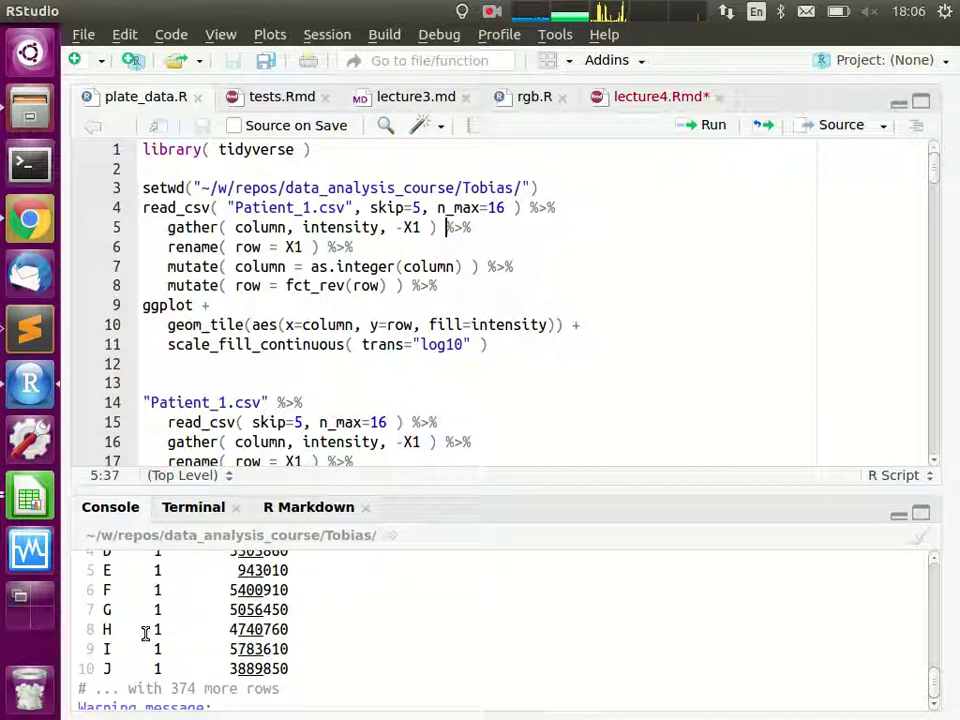
scroll(157, 628, "up", 1)
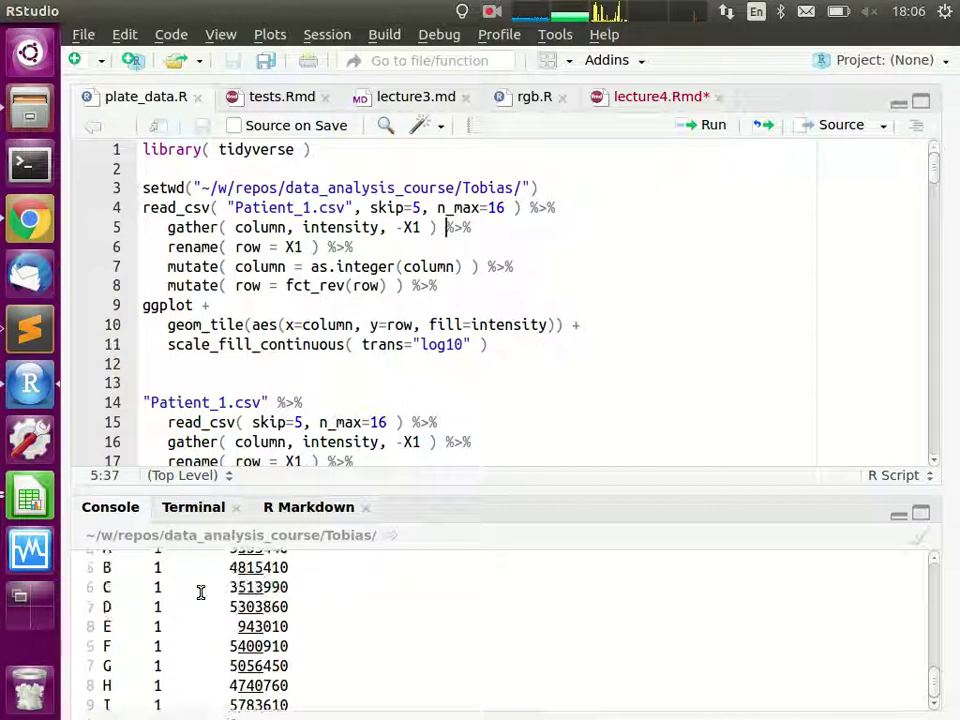
scroll(192, 600, "up", 1)
scroll(120, 624, "up", 1)
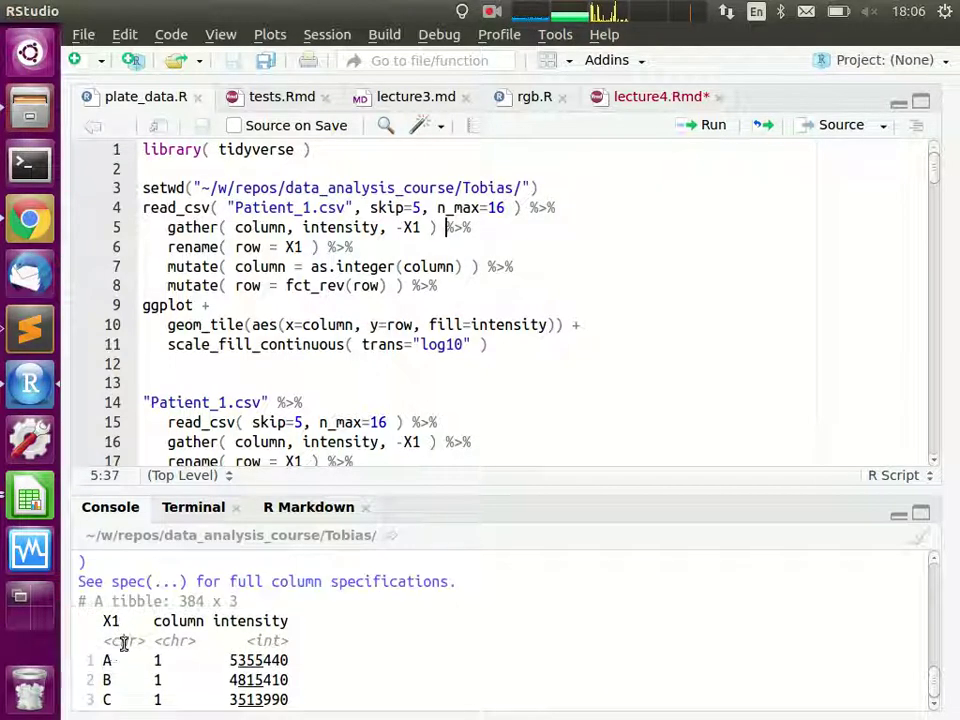
double_click(165, 621)
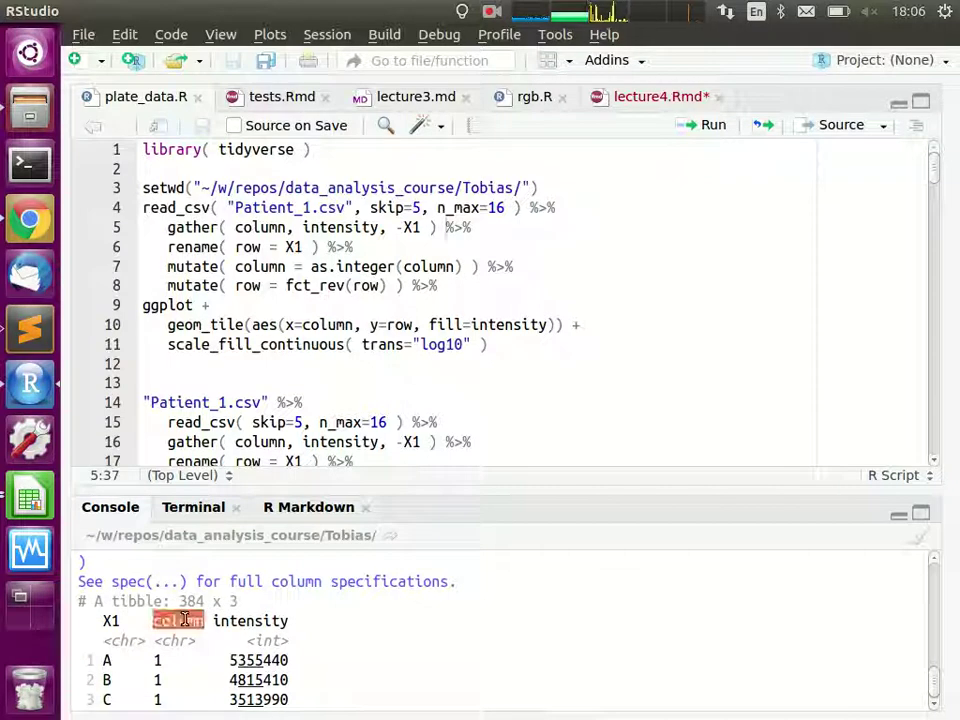
double_click(112, 621)
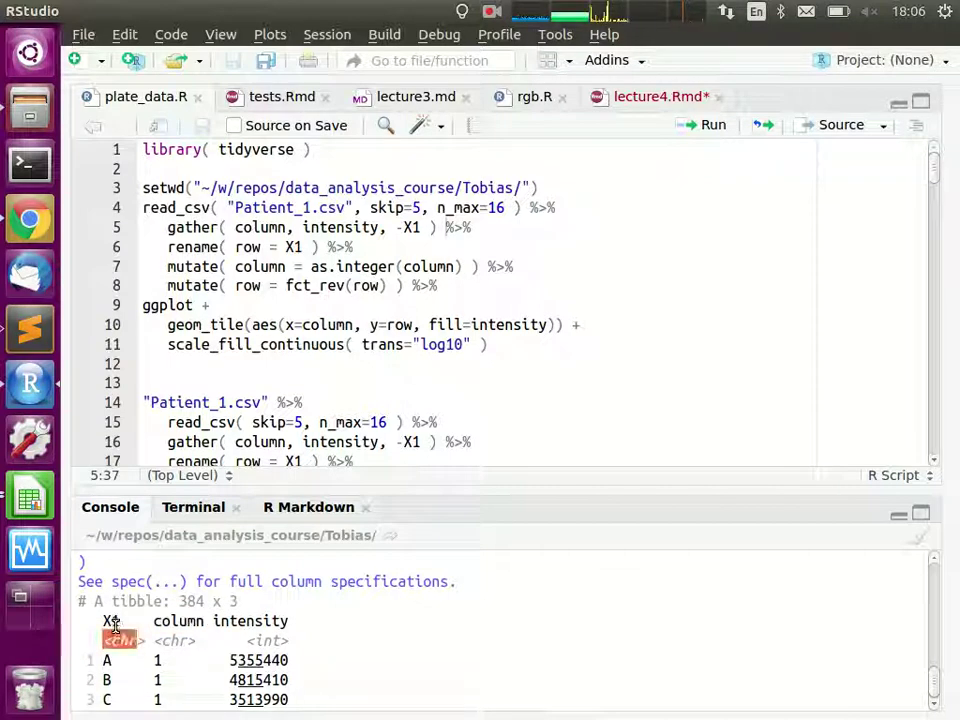
left_click_drag(325, 245, 30, 220)
Step: Run the gather and rename lines, then rerun them together with the read_csv line
key("ctrl+Return")
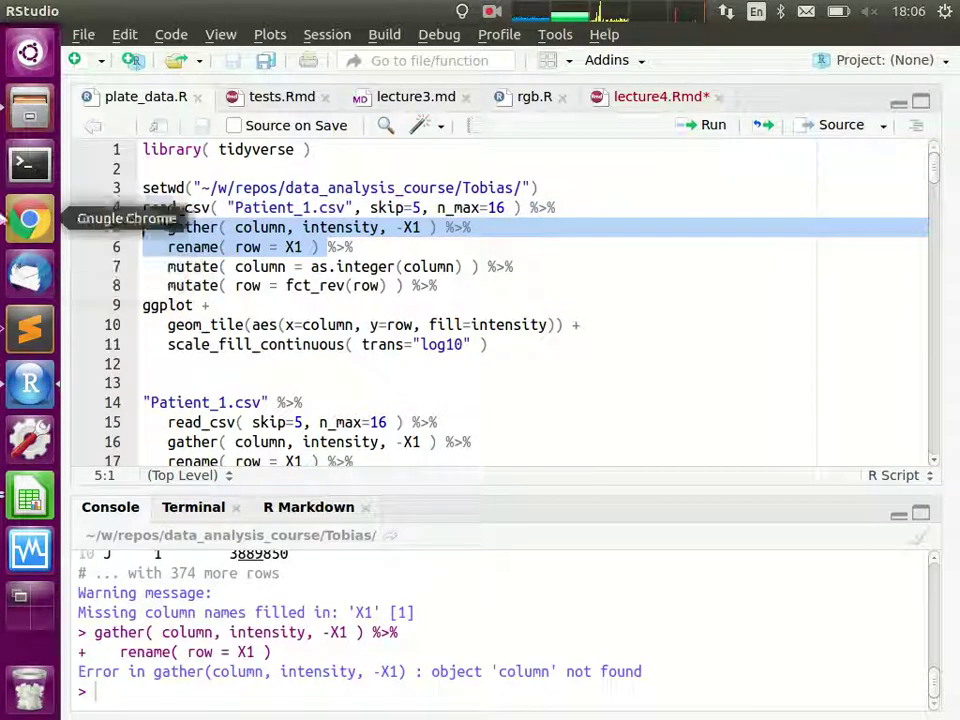
key("Right")
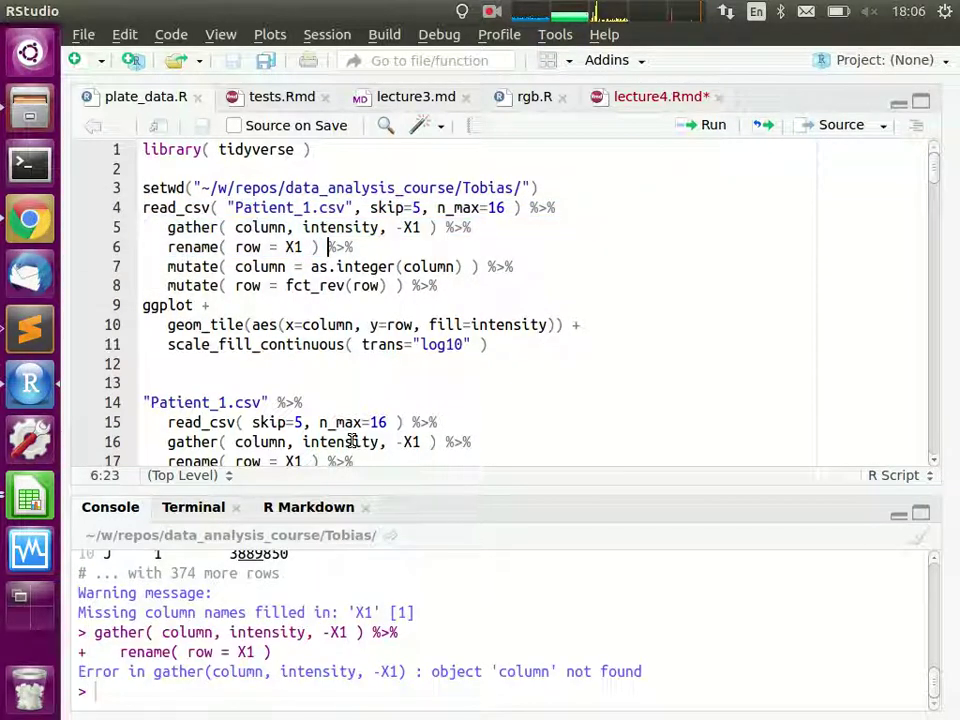
key("shift+Up")
key("shift+Up")
key("shift+Home")
key("ctrl+Return")
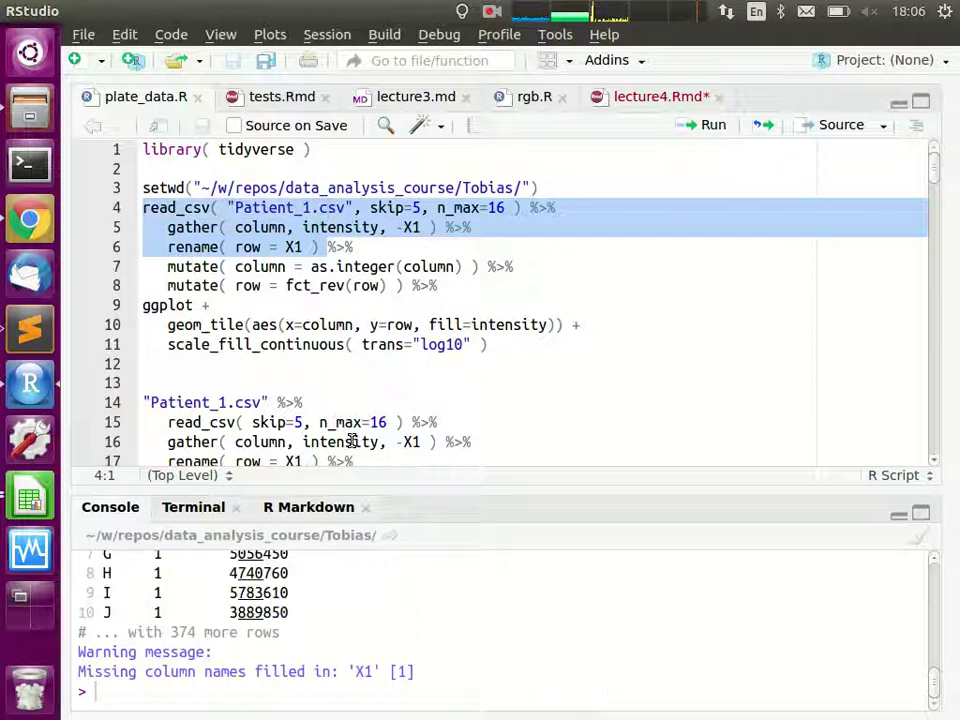
Step: Run lines 4–7, including the as.integer conversion, printing the row/column/intensity tibble
scroll(381, 700, "up", 3)
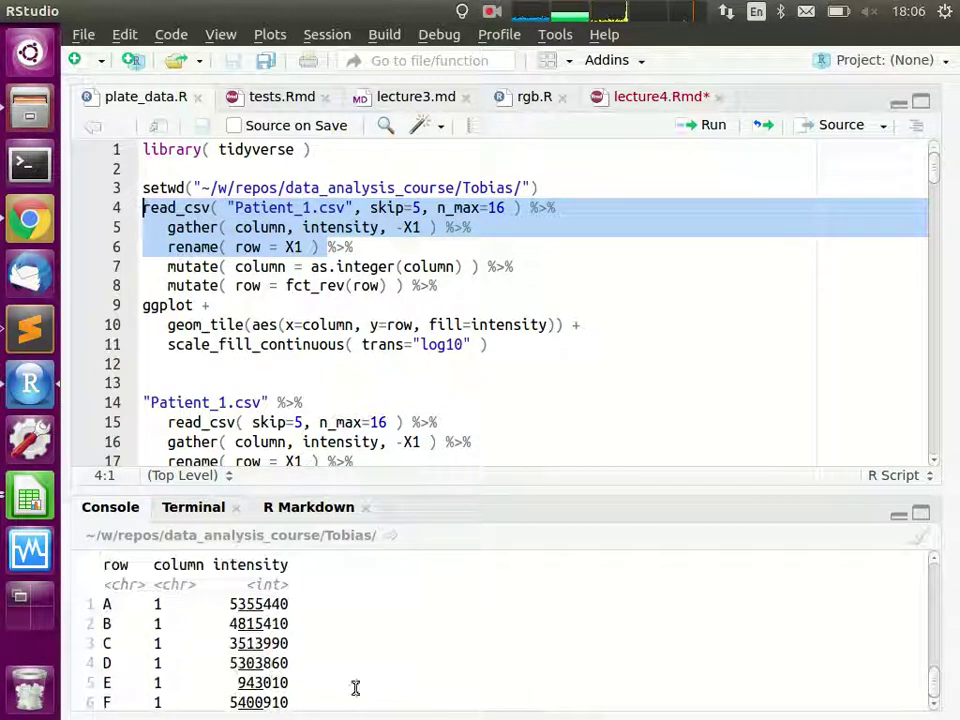
left_click(481, 266)
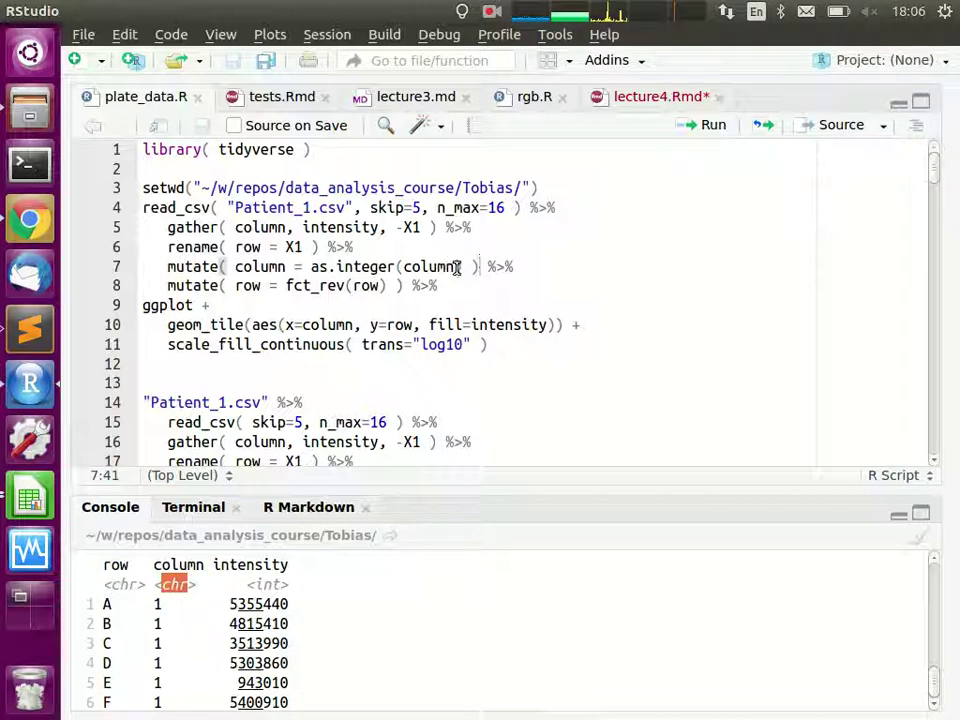
key("Right")
key("Left")
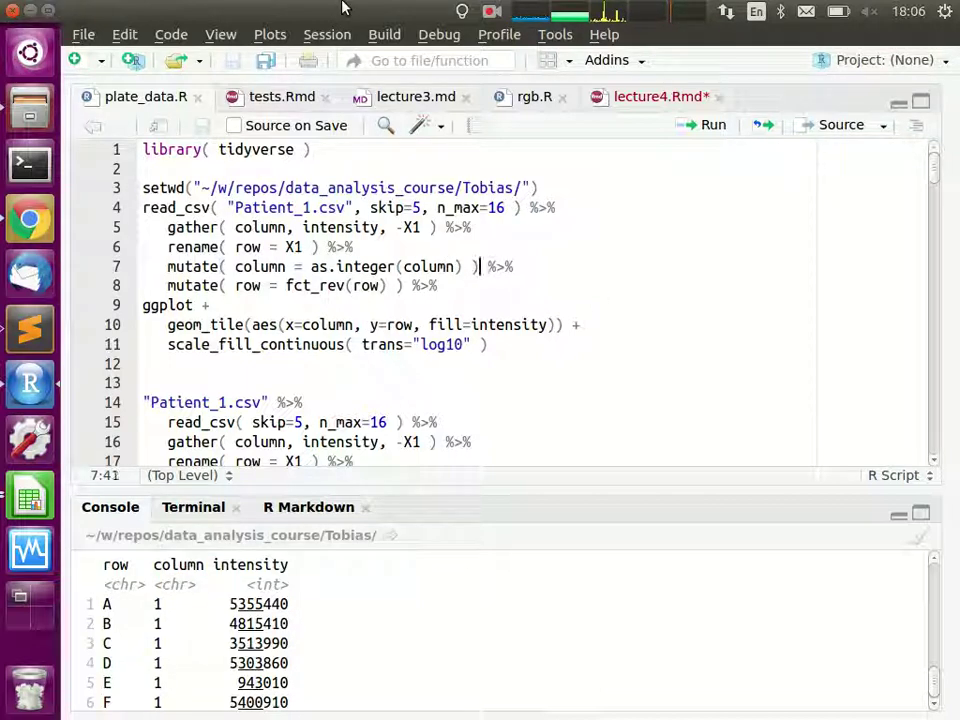
key("shift+Up")
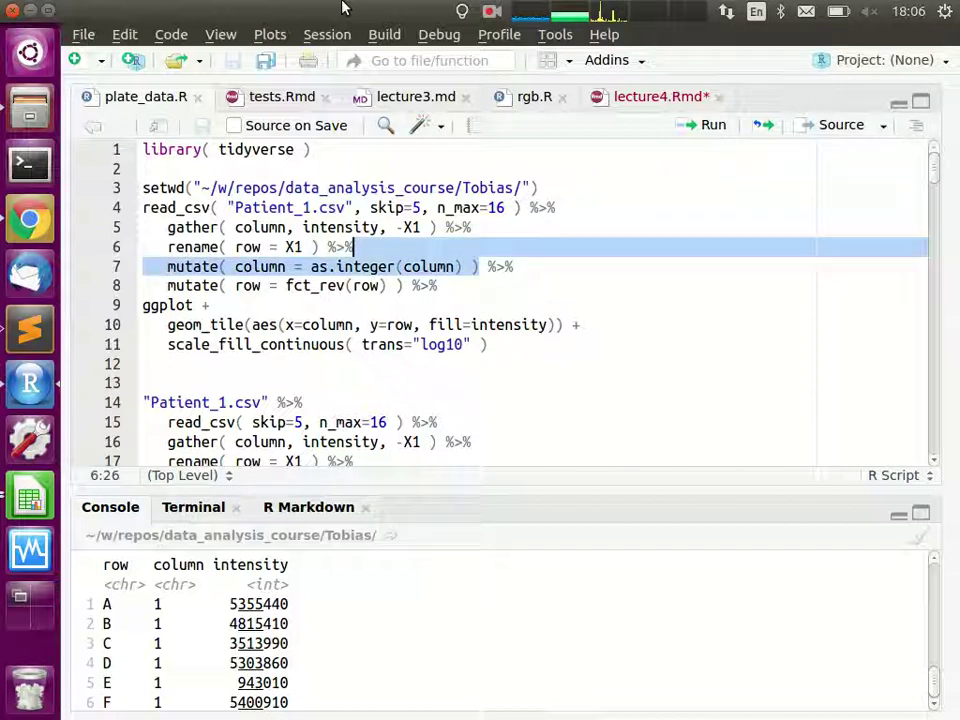
key("shift+Up")
key("shift+Up")
key("shift+Up")
key("shift+Down")
key("shift+Home")
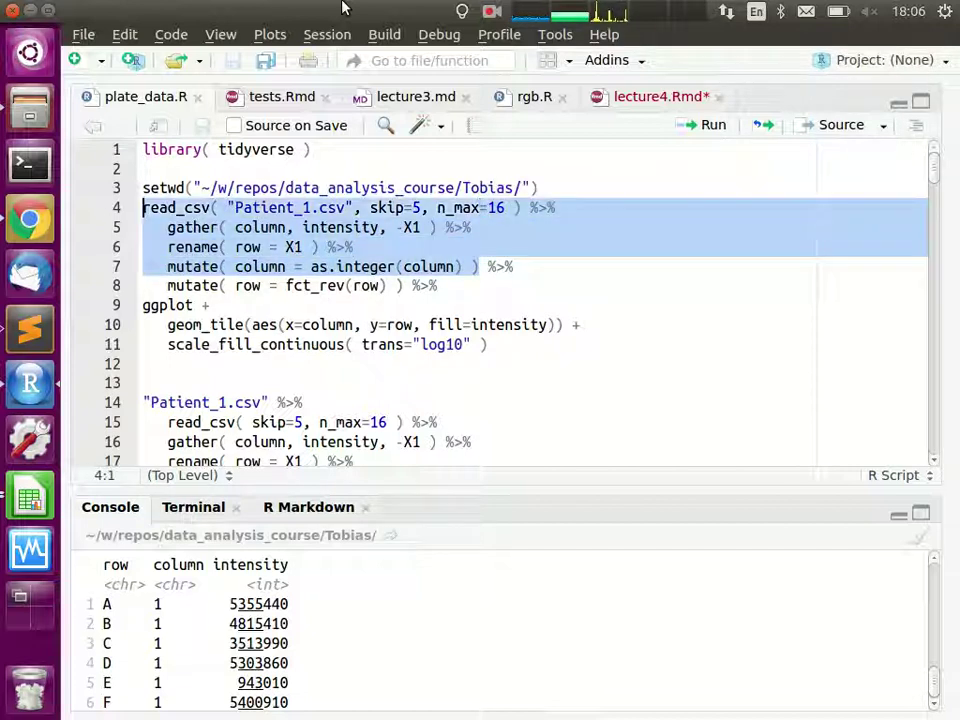
key("ctrl+Return")
key("Right")
key("Down")
key("Left")
key("Left")
key("Left")
key("Left")
key("Left")
key("Left")
key("Left")
key("Left")
key("Left")
key("Left")
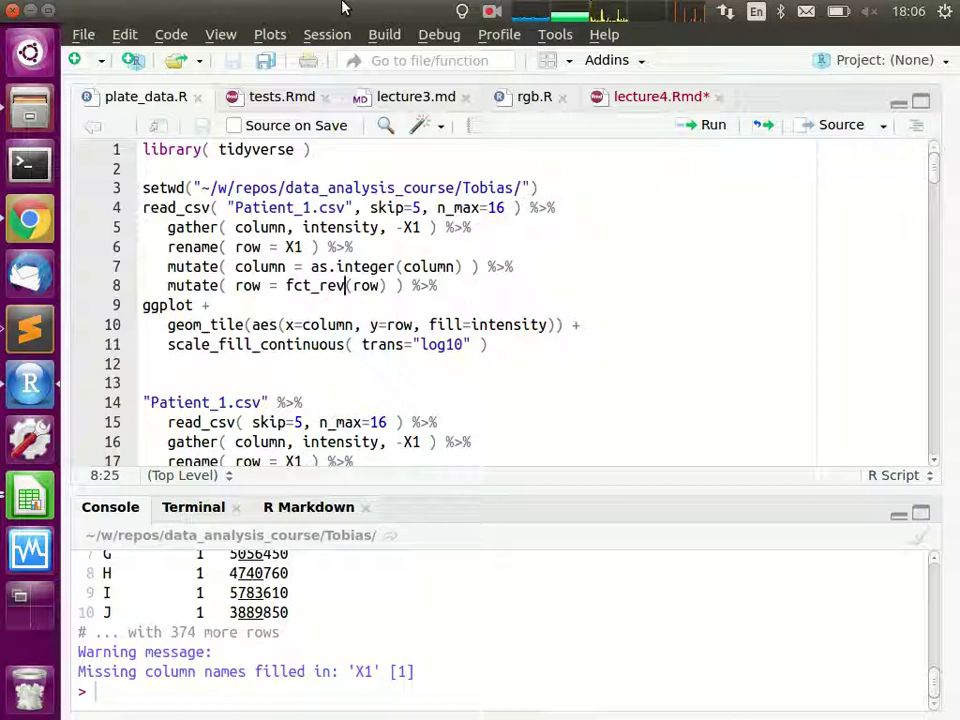
Step: Comment out the fct_rev and as.integer mutate lines with #
key("Home")
type("#")
key("Up")
key("Home")
type("#")
key("Up")
key("Up")
Step: Run the pipeline from read_csv through the plot and widen the right panes to enlarge the heatmap
key("Home")
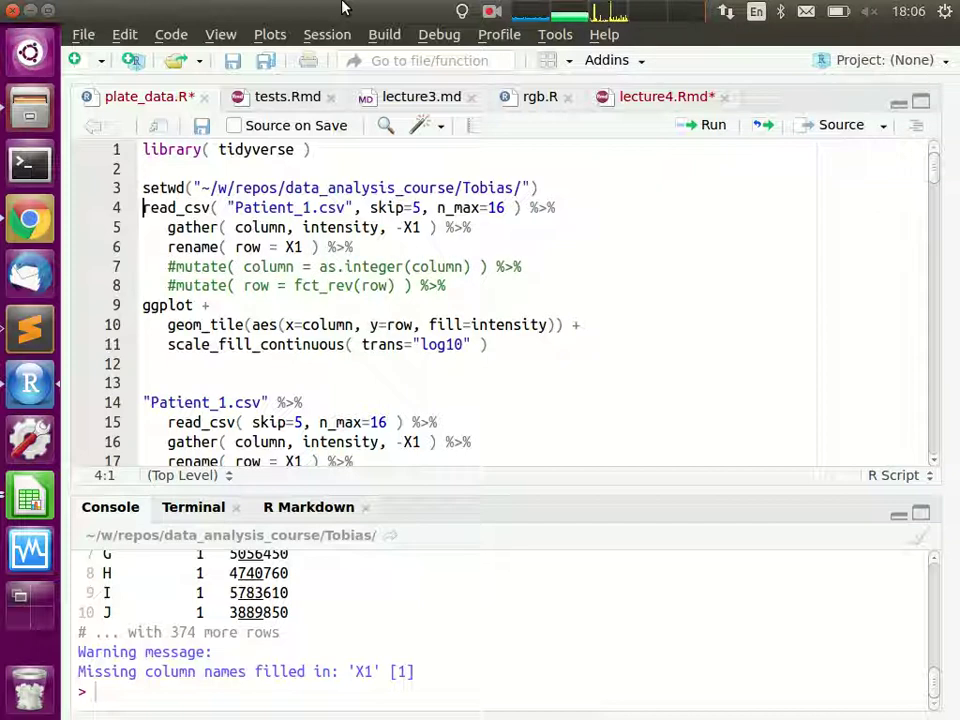
key("shift+Down")
key("shift+Down")
key("shift+Down")
key("shift+Down")
key("shift+Down")
key("shift+Down")
key("shift+Down")
key("shift+Down")
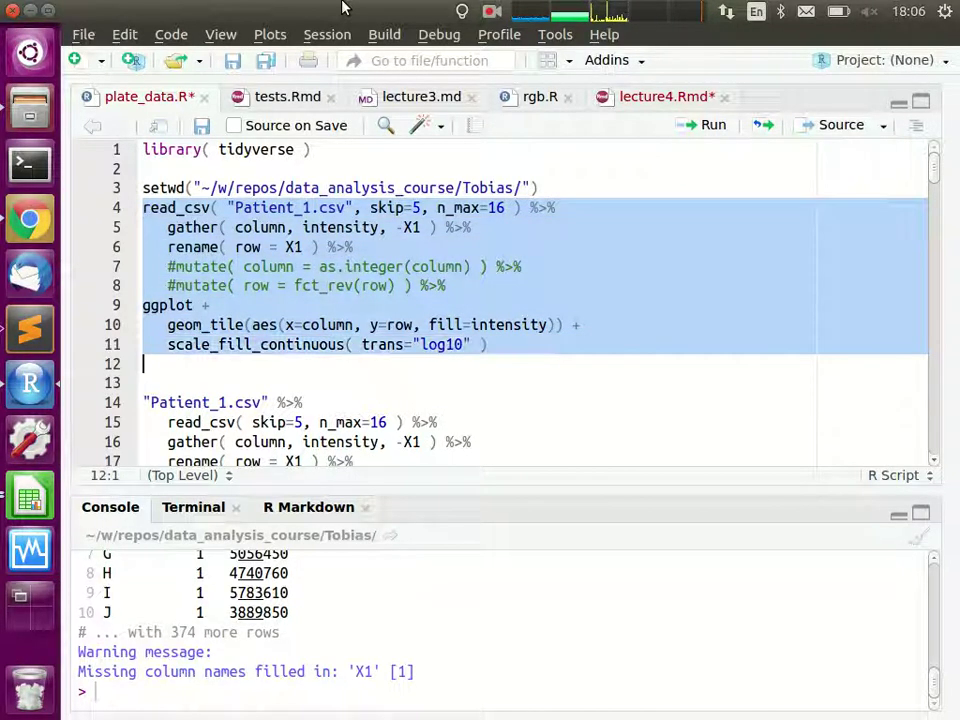
key("ctrl+Return")
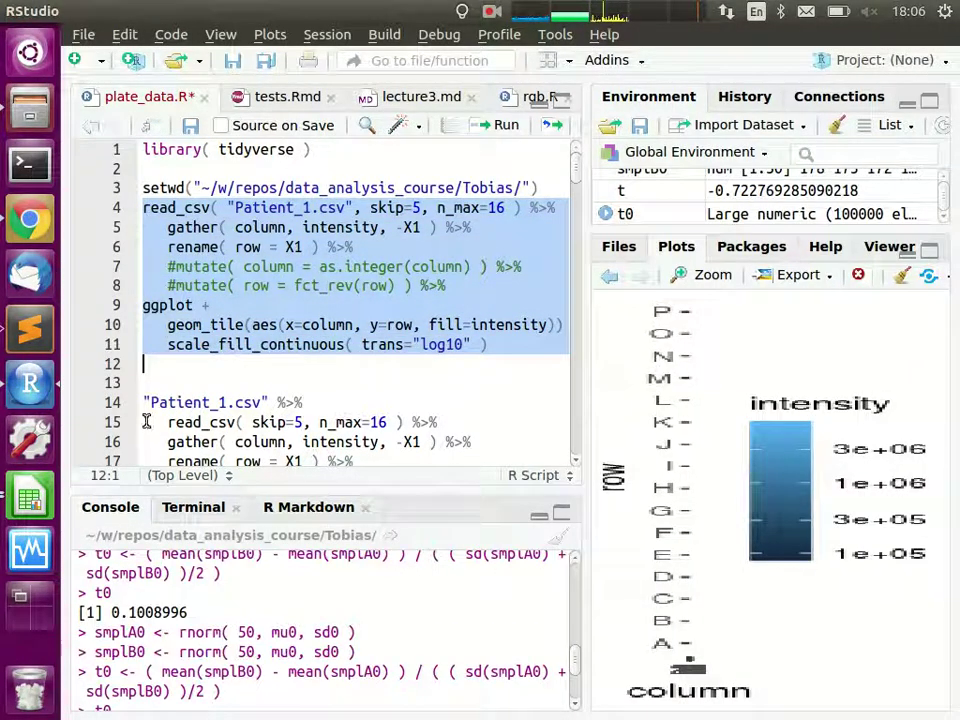
left_click(186, 325)
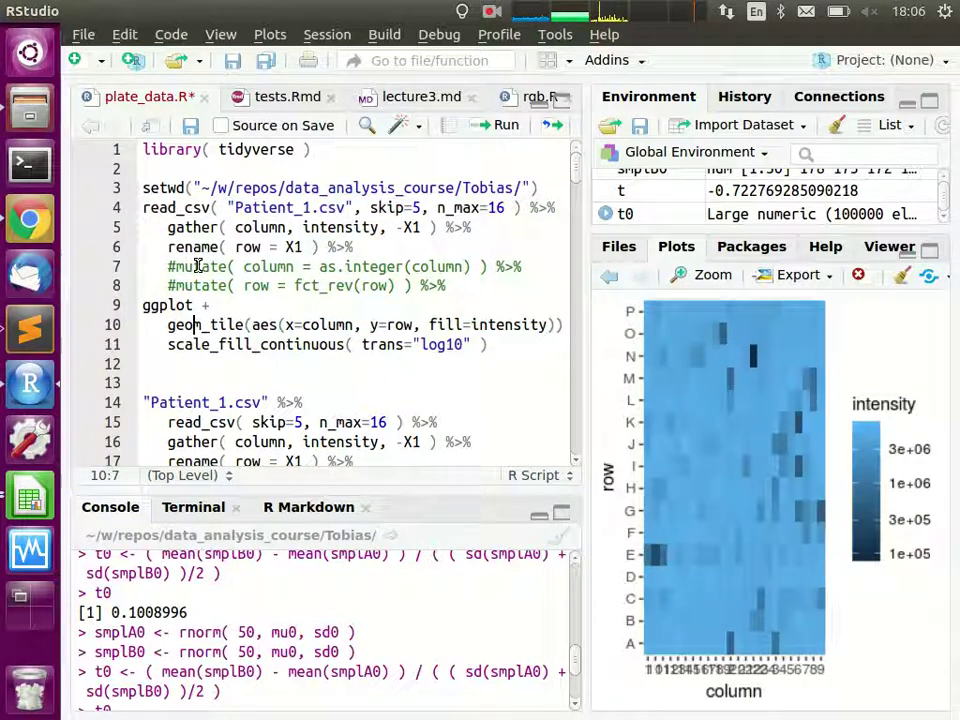
left_click(318, 247)
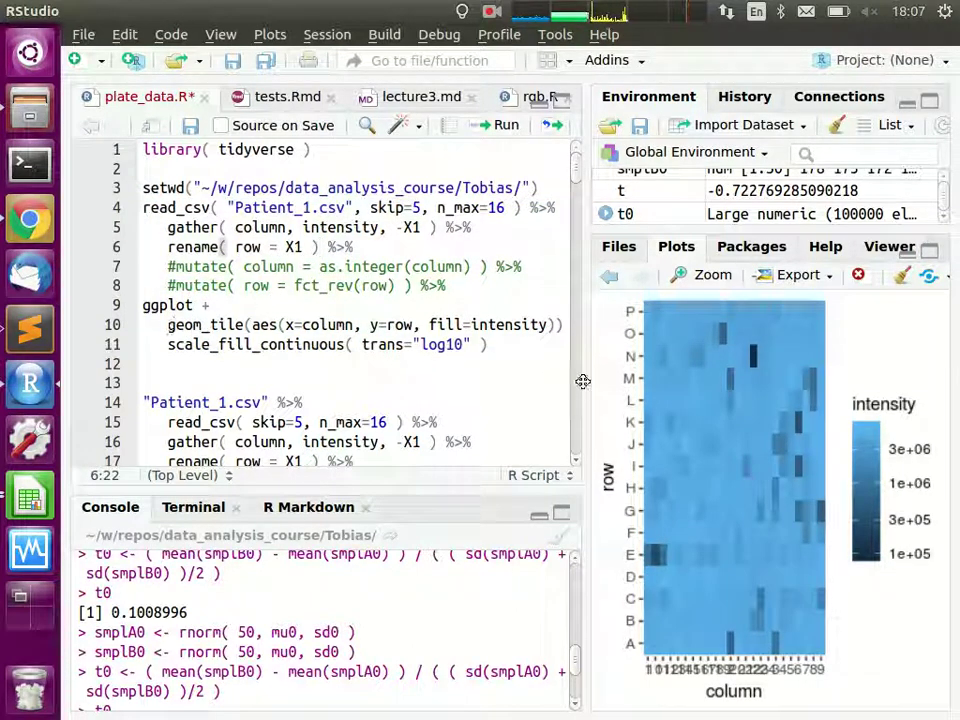
left_click_drag(587, 381, 792, 437)
Step: Highlight geom_tile, its x mapping and the intensity fill, then rerun the code with Ctrl+Alt+R
left_click(295, 325)
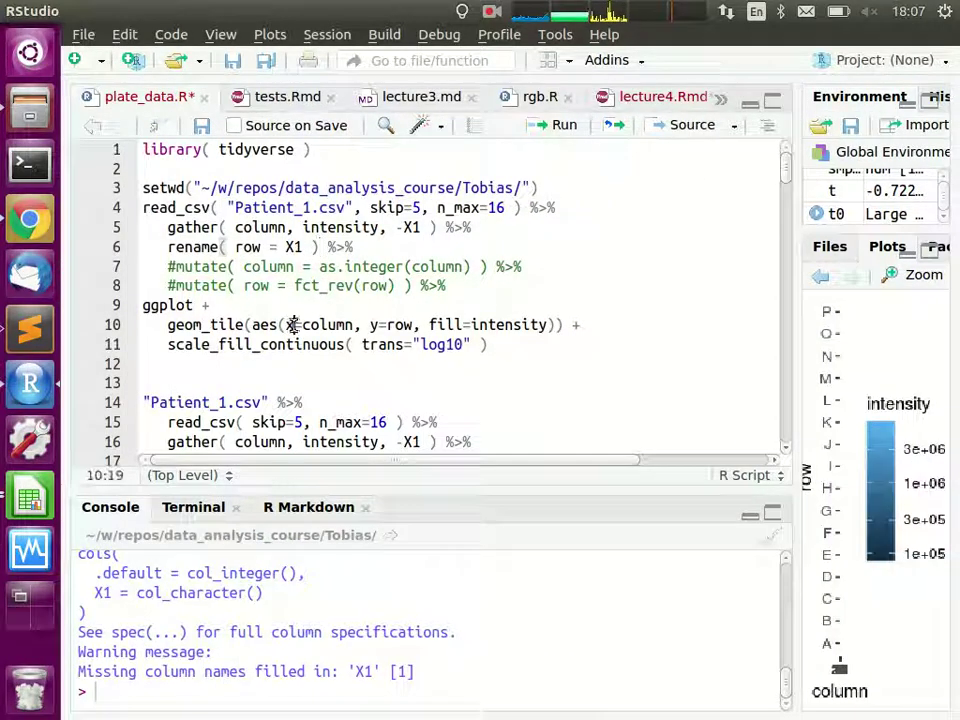
left_click_drag(168, 325, 244, 325)
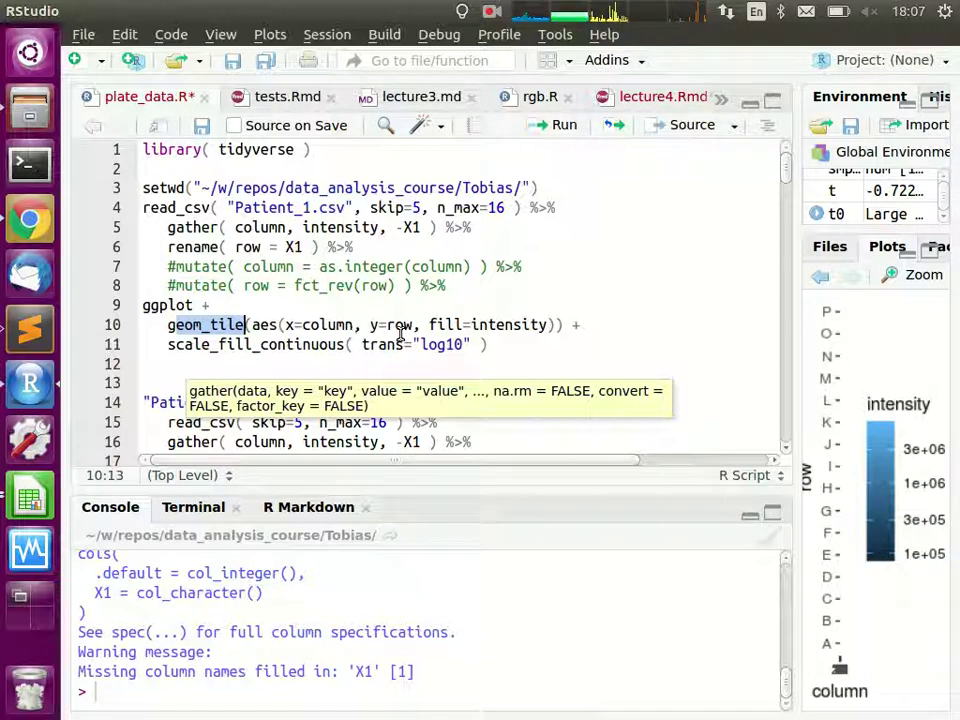
left_click_drag(285, 324, 413, 325)
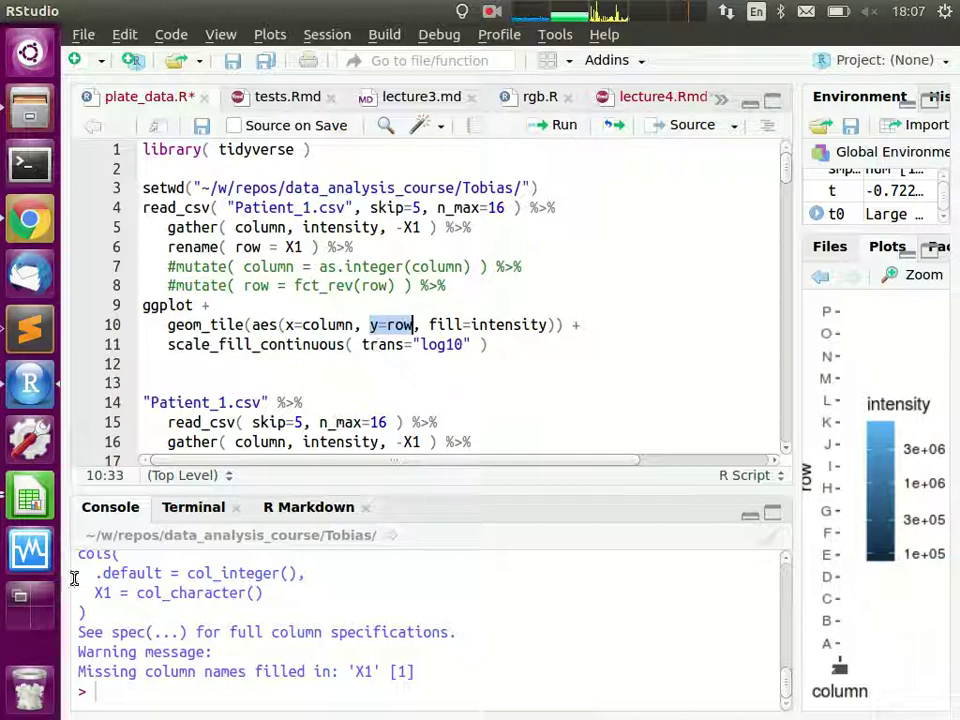
double_click(487, 330)
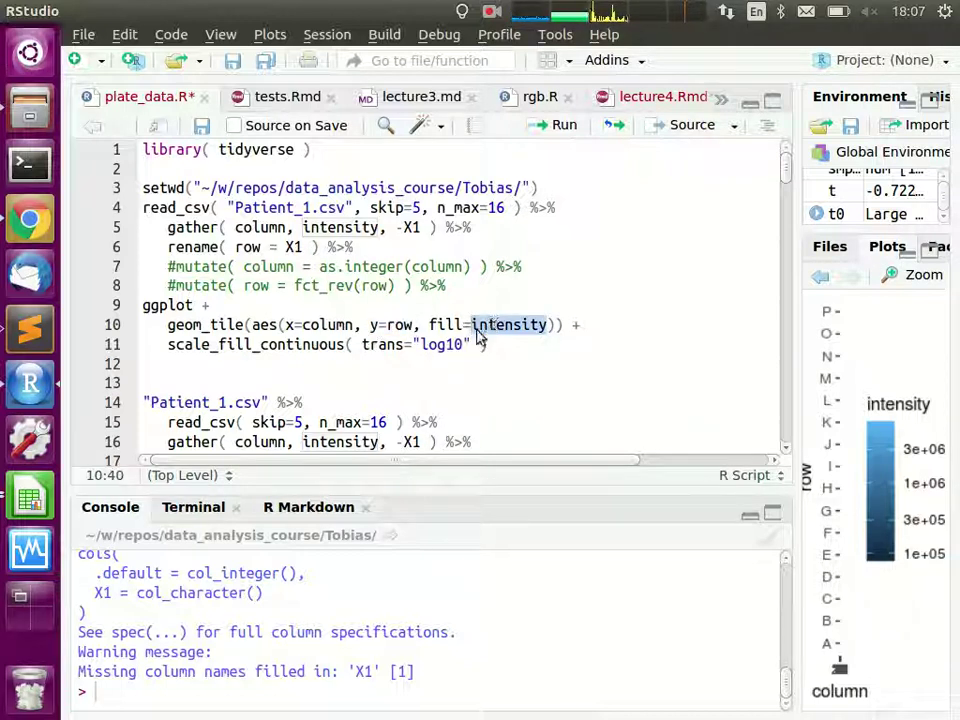
key("ctrl+alt+r")
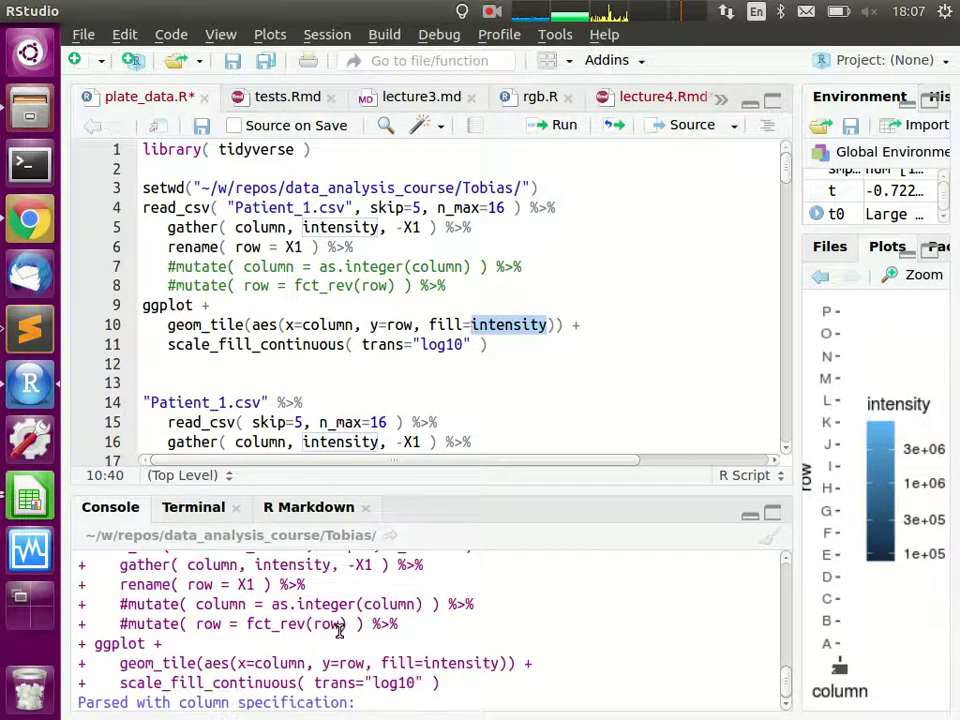
Step: Highlight the row, column and intensity headers and their types in the console tibble
double_click(116, 587)
double_click(180, 587)
left_click_drag(255, 587, 261, 587)
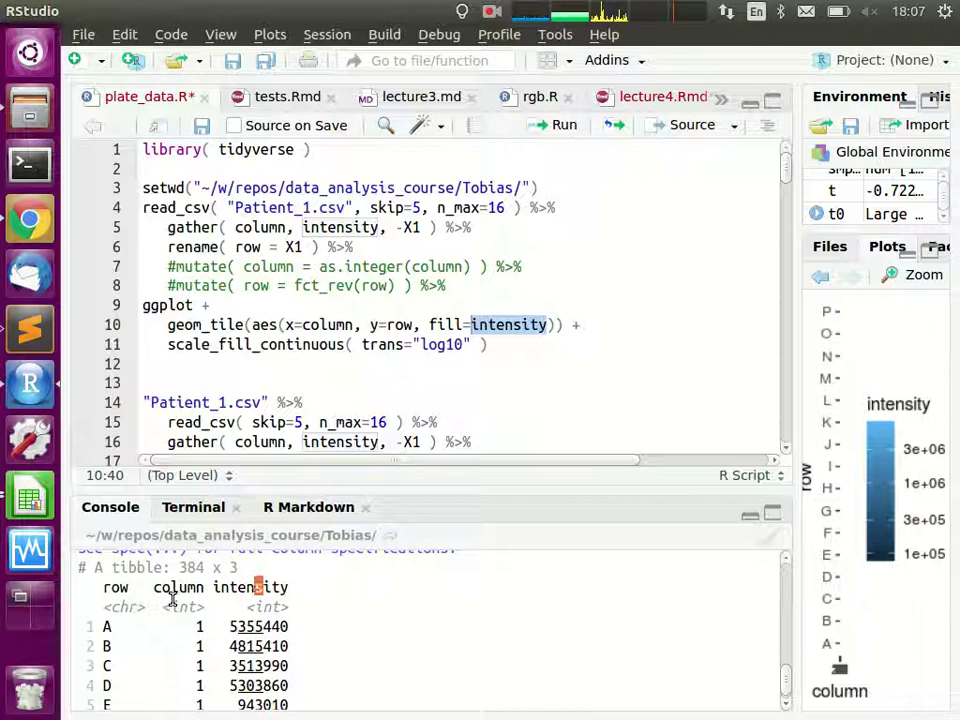
double_click(115, 587)
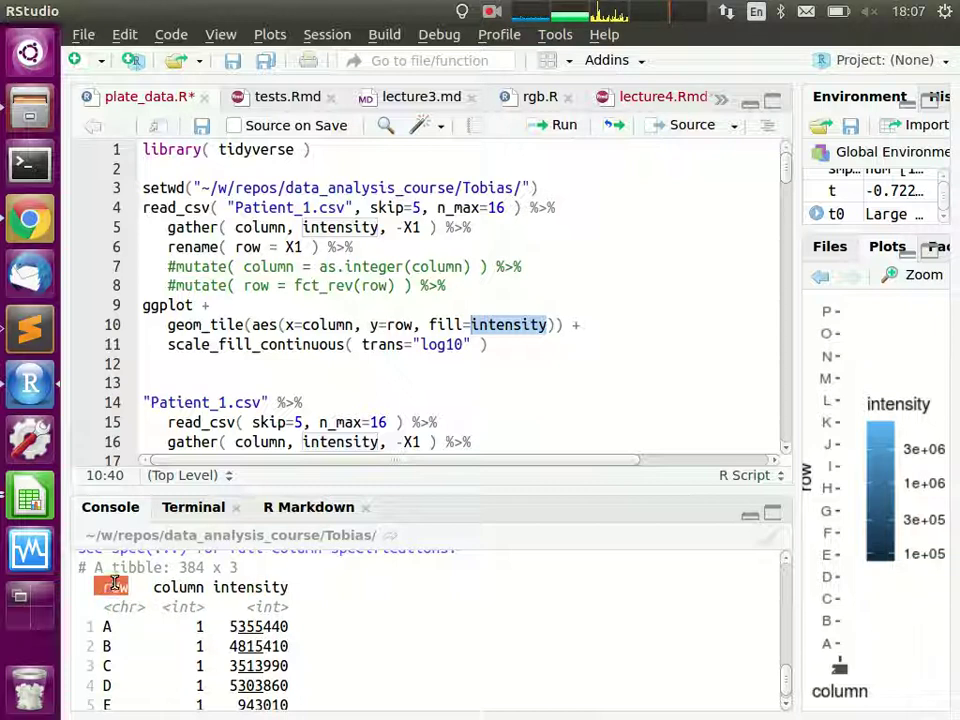
double_click(178, 588)
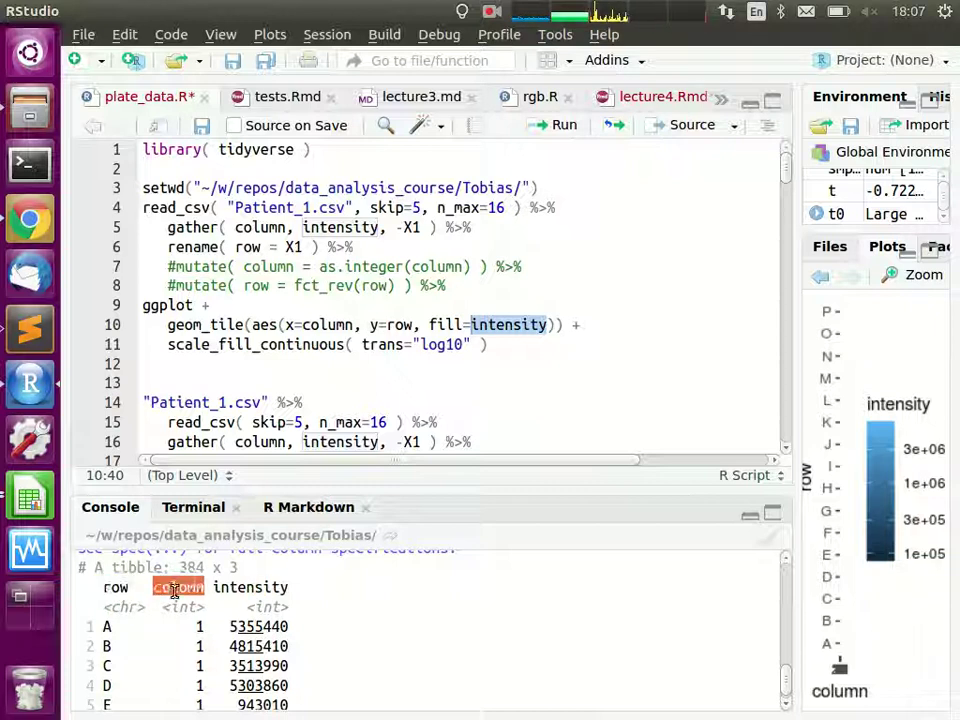
double_click(256, 602)
double_click(257, 587)
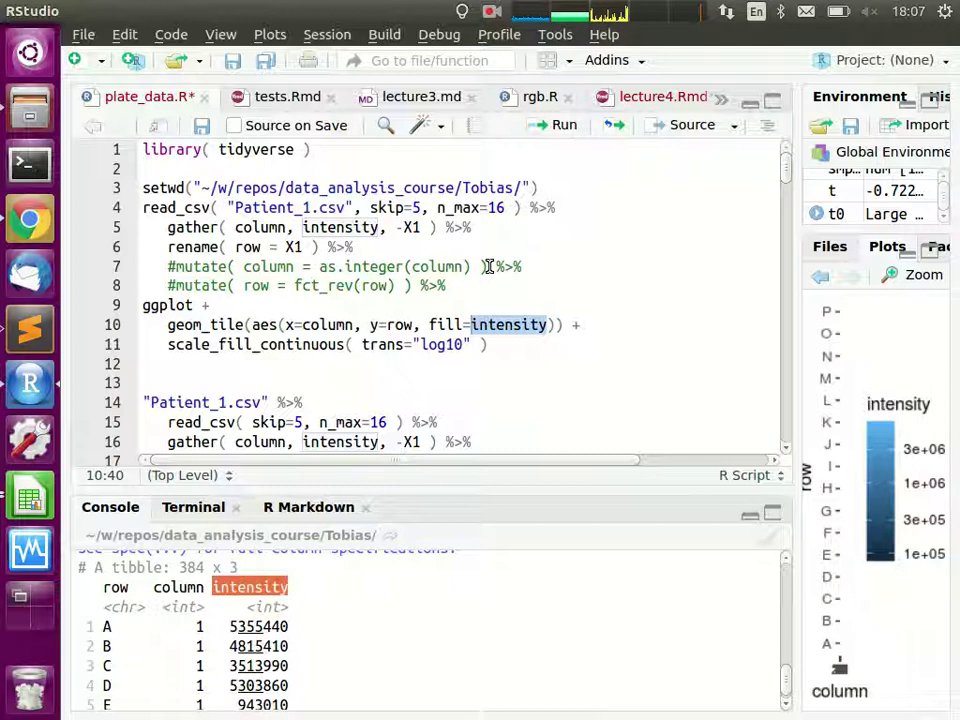
Step: Highlight the fill mapping, enlarge the Plots pane to inspect the heatmap, then restore the editor width
left_click(445, 314)
left_click(429, 324)
double_click(432, 324)
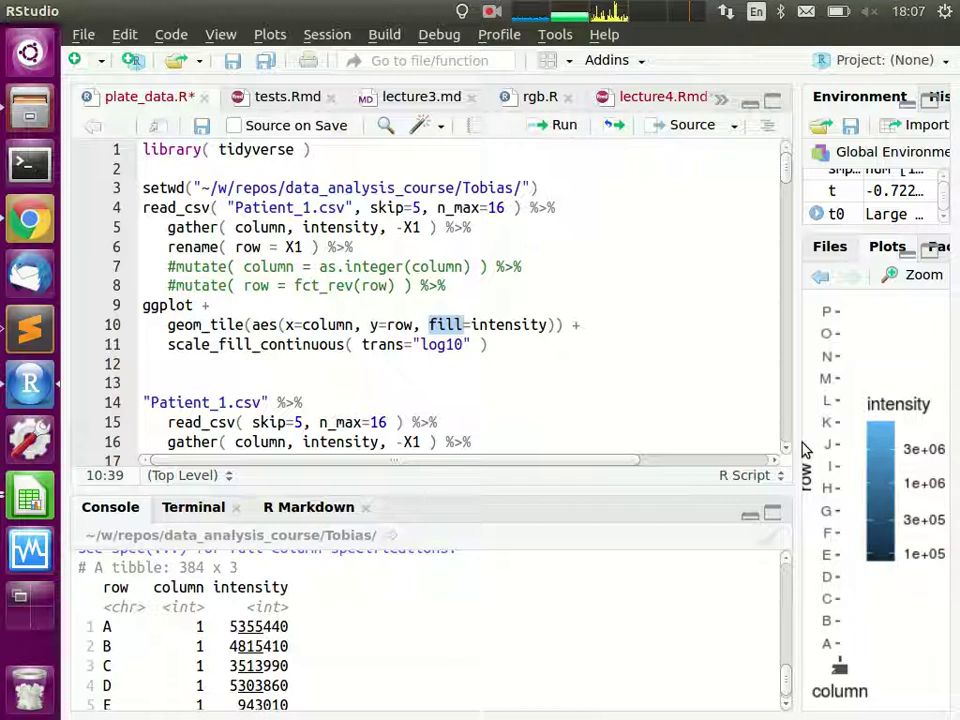
left_click_drag(799, 444, 246, 471)
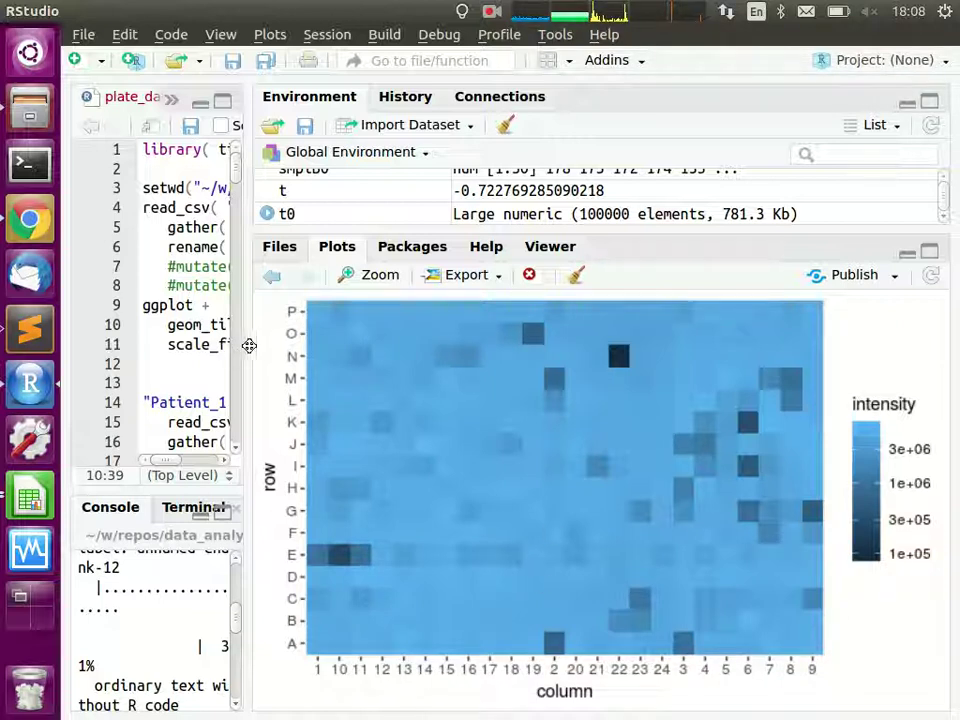
left_click_drag(244, 373, 795, 408)
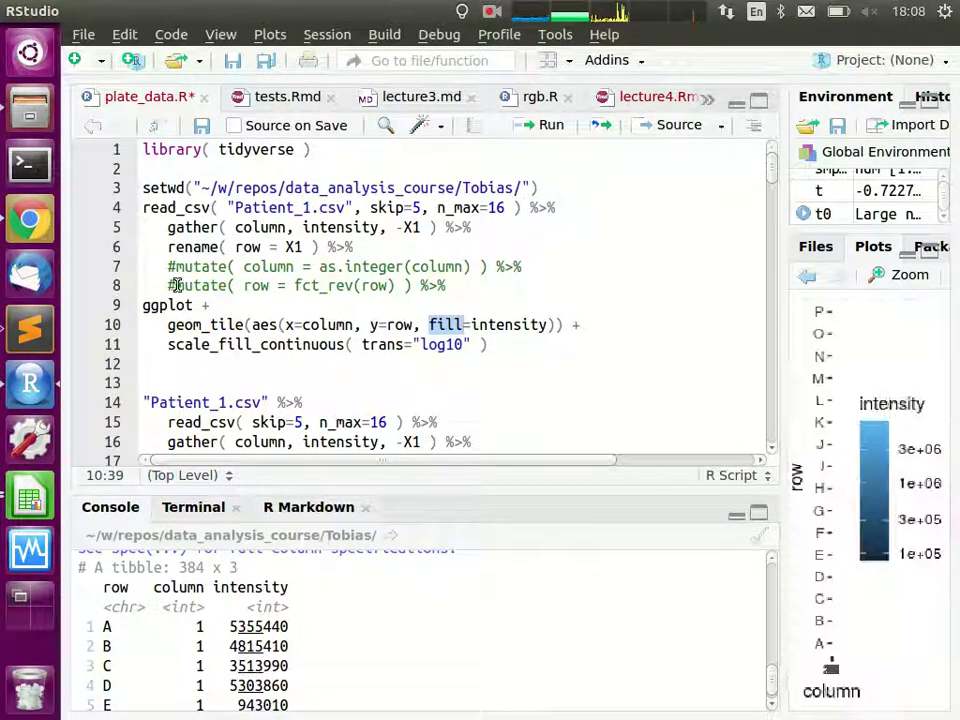
Step: Uncomment the fct_rev line 8, rerun the pipeline, and widen the plot area over the editor
left_click(172, 285)
key("BackSpace")
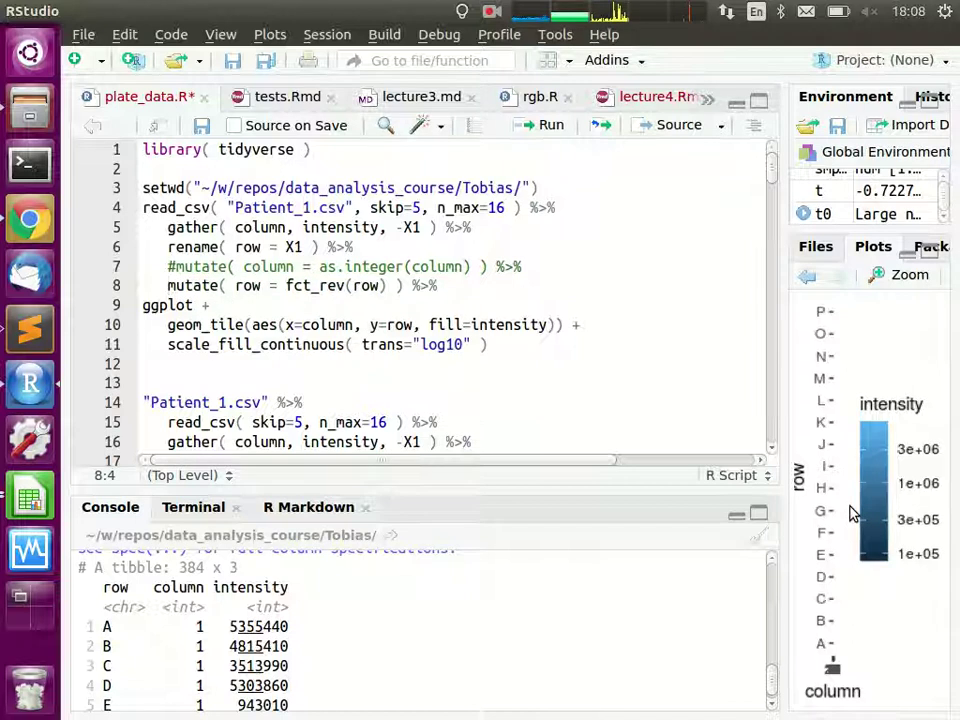
key("Up")
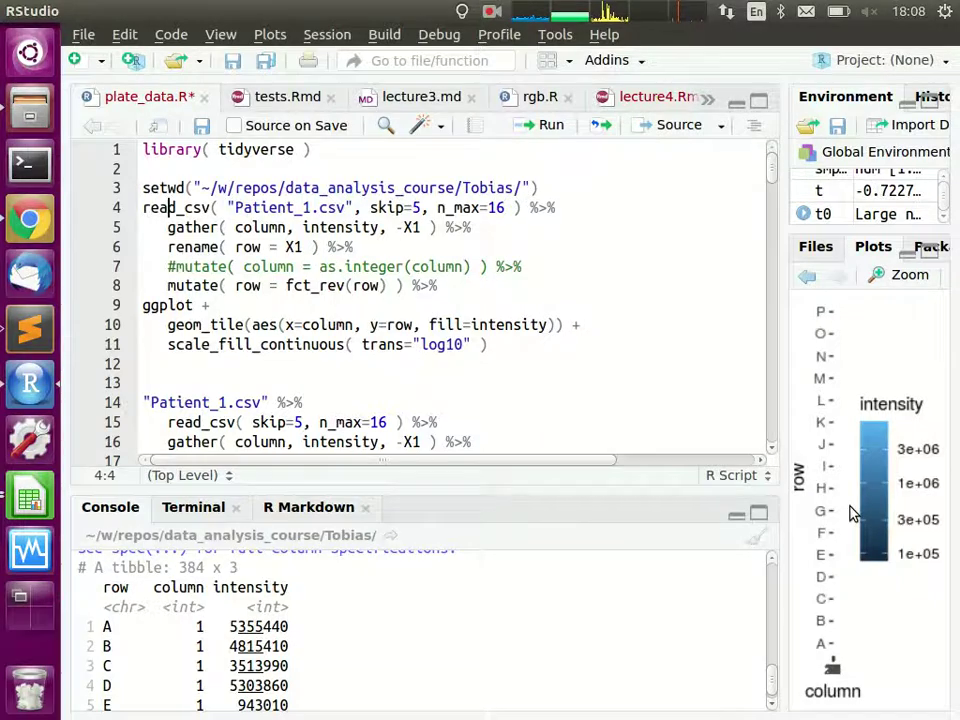
key("ctrl+Return")
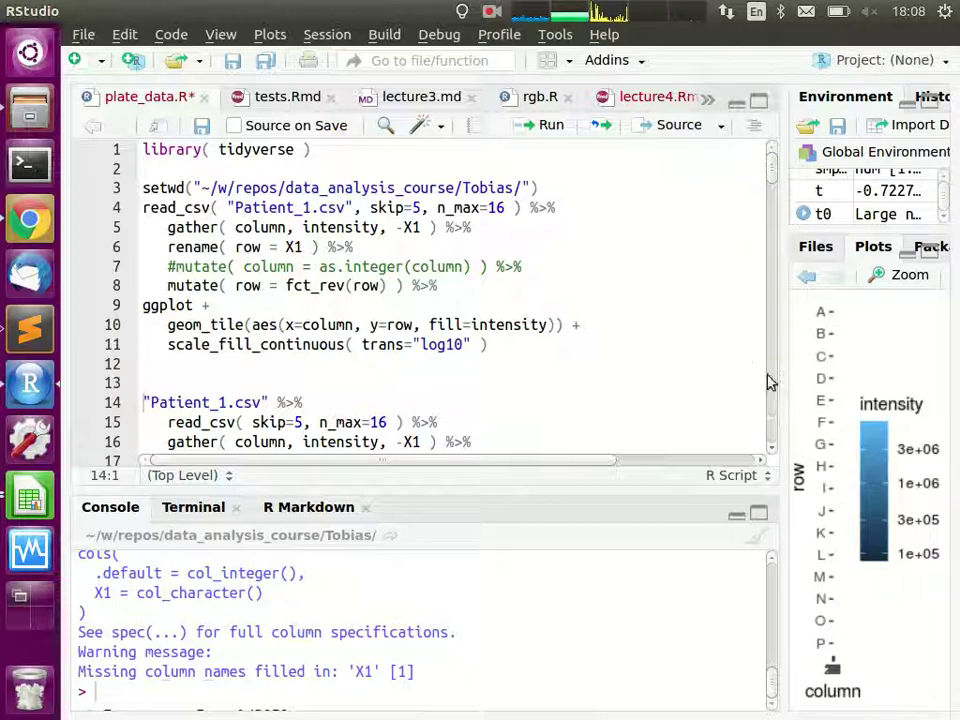
left_click_drag(771, 386, 258, 368)
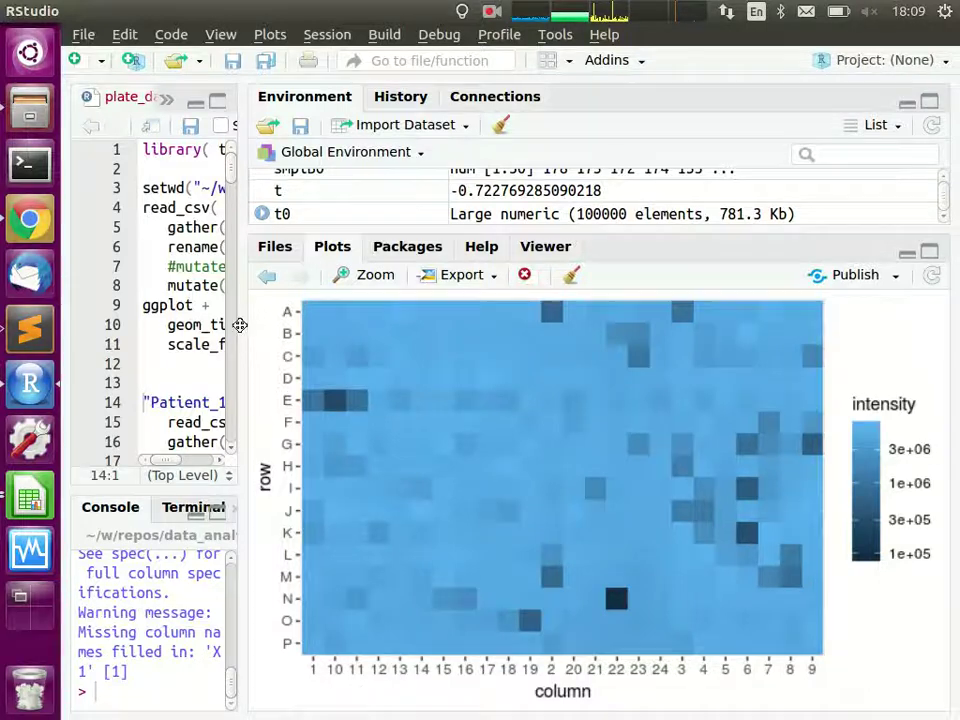
Step: Uncomment the as.integer mutate on line 7, rerun, and check the numeric 0–25 column axis
left_click_drag(246, 328, 622, 307)
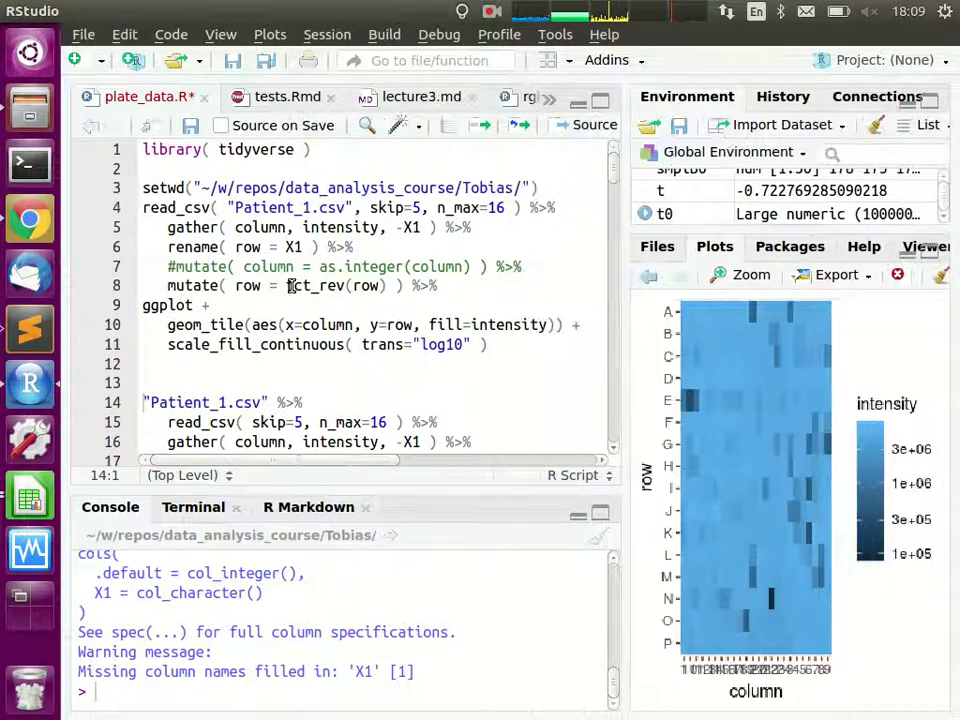
left_click(378, 266)
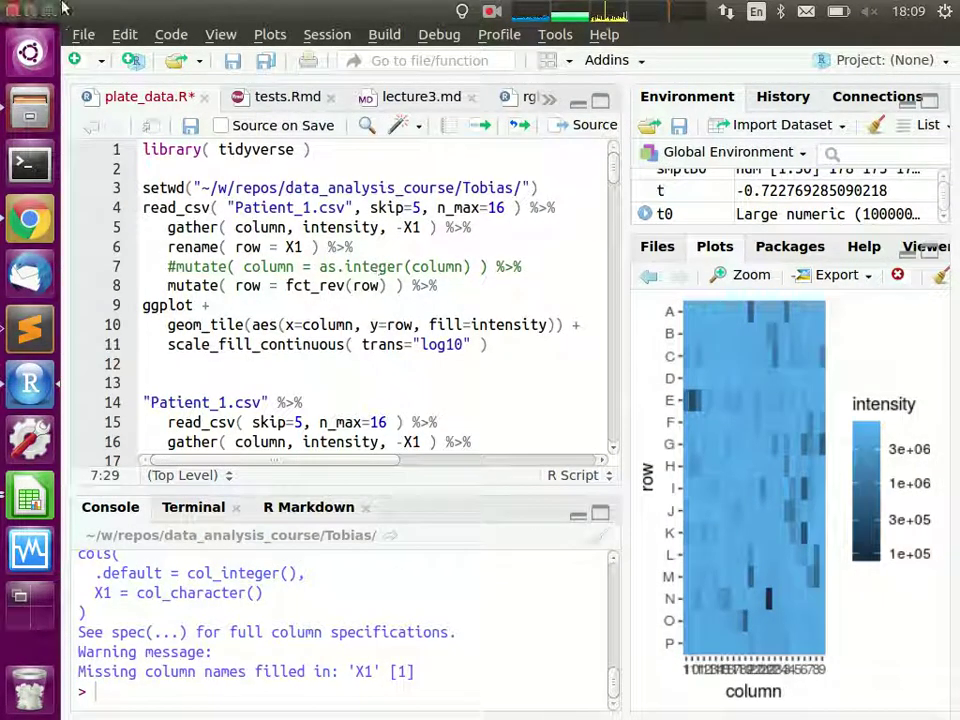
key("Home")
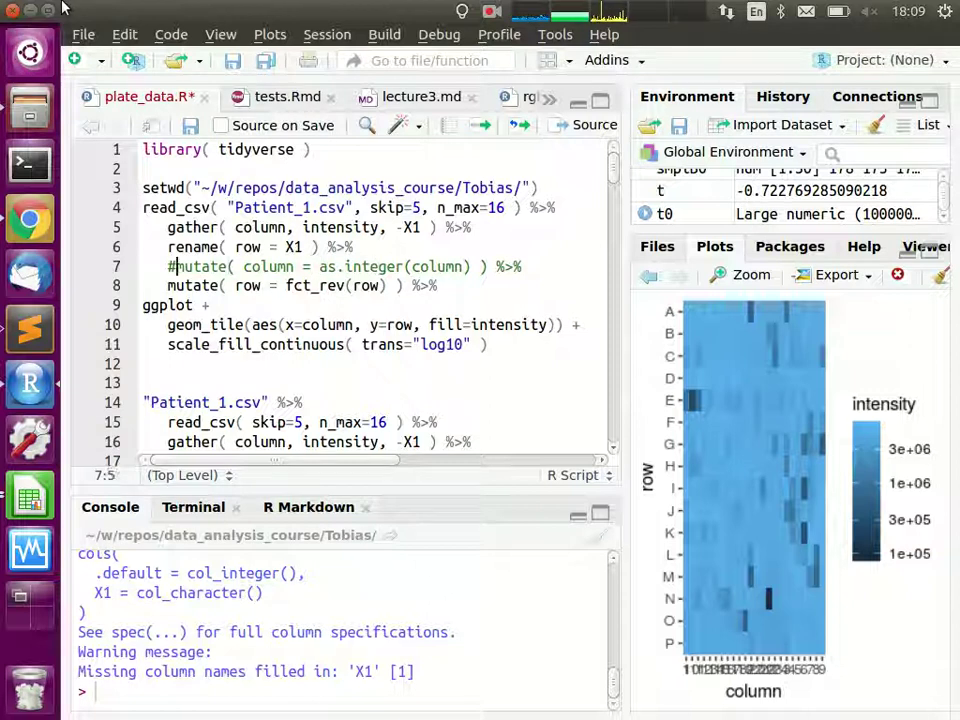
key("Delete")
key("Up")
key("Up")
key("ctrl+Return")
left_click_drag(625, 352, 236, 364)
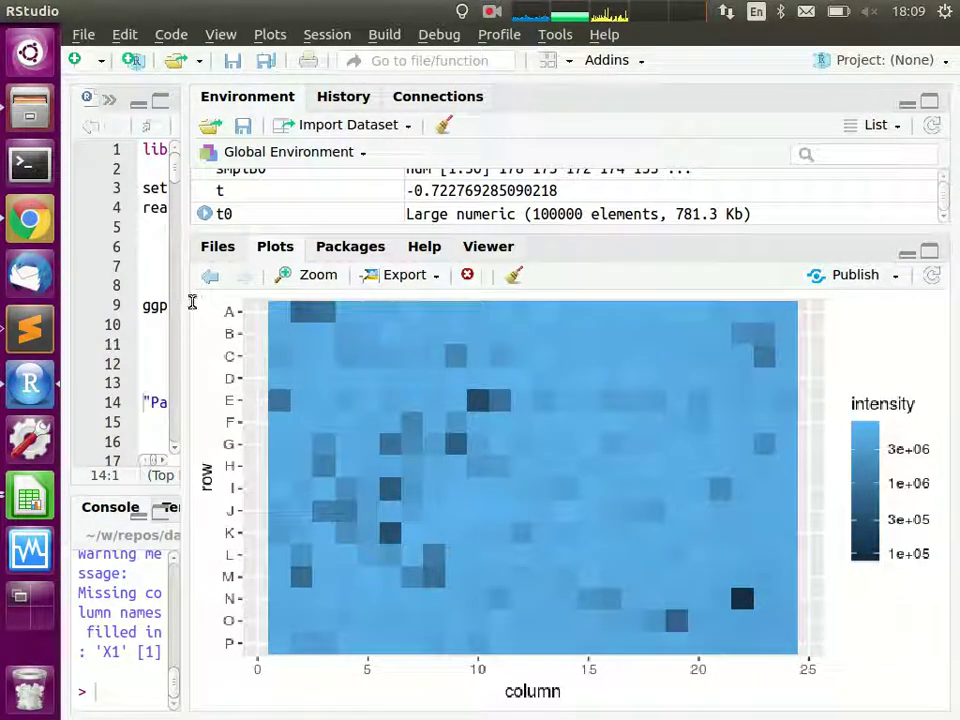
left_click_drag(189, 358, 625, 364)
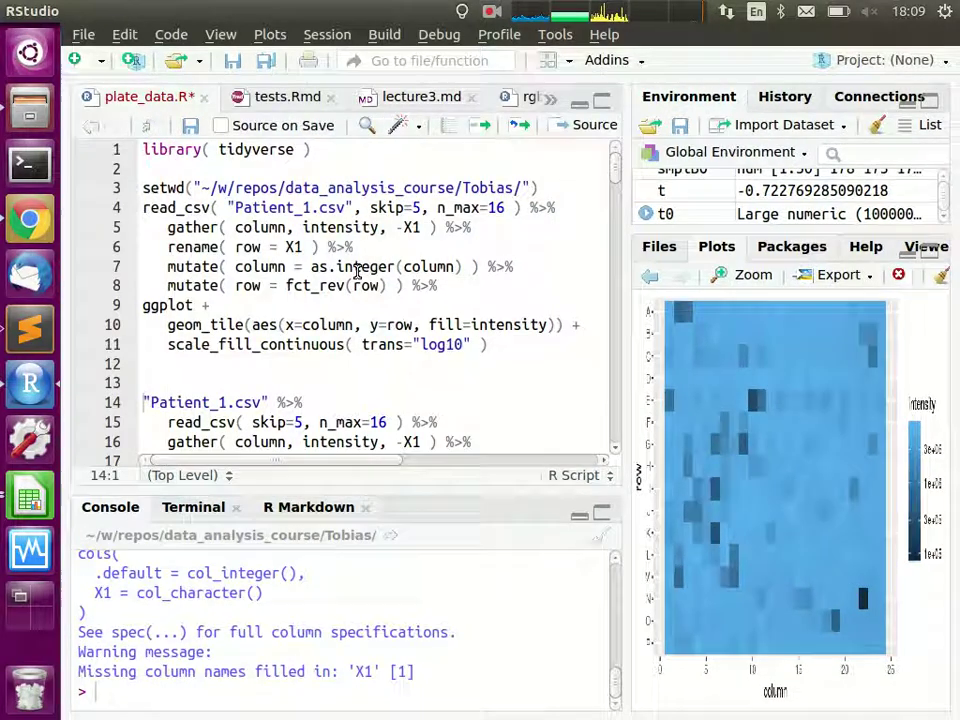
Step: Wrap the plotting code in for( i in 1:5 ) { … } below the setwd line
left_click(322, 208)
key("Up")
key("End")
key("Return")
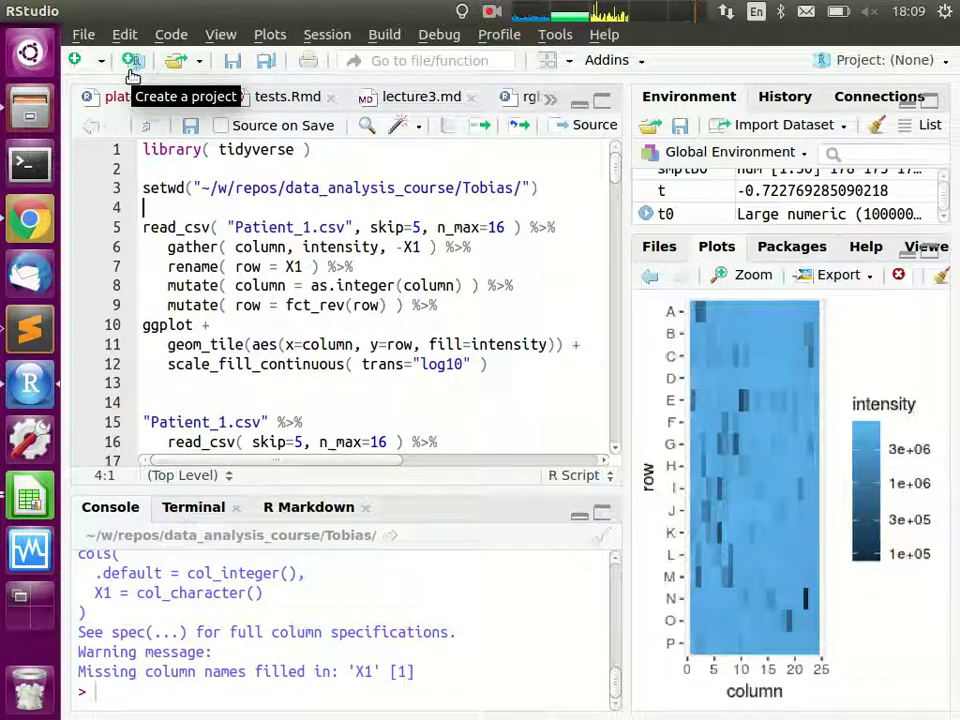
type("for")
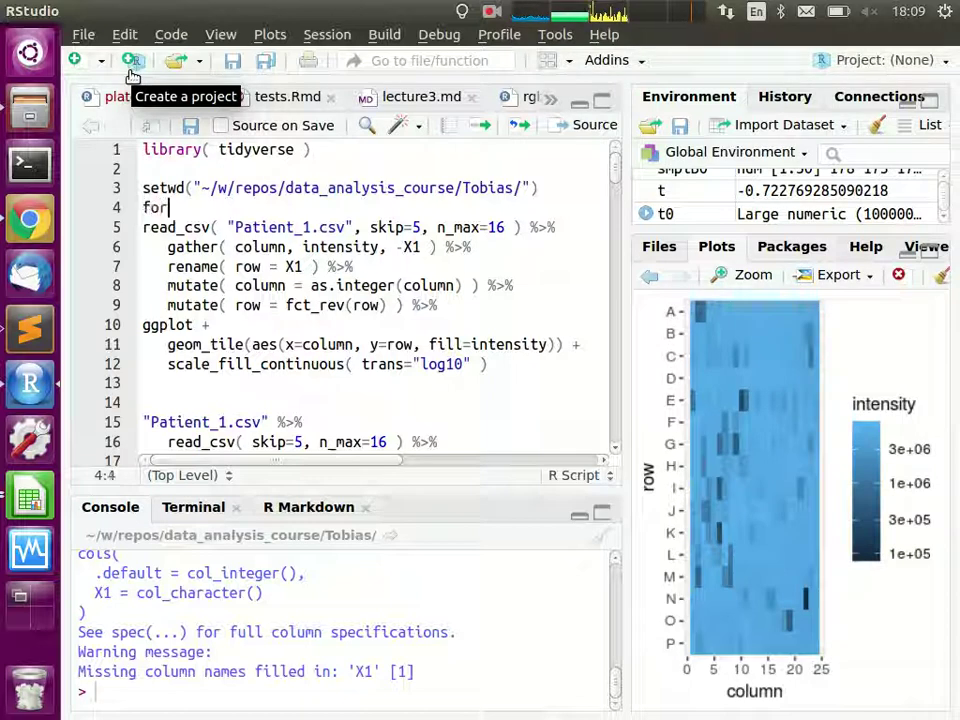
type("( i in 1")
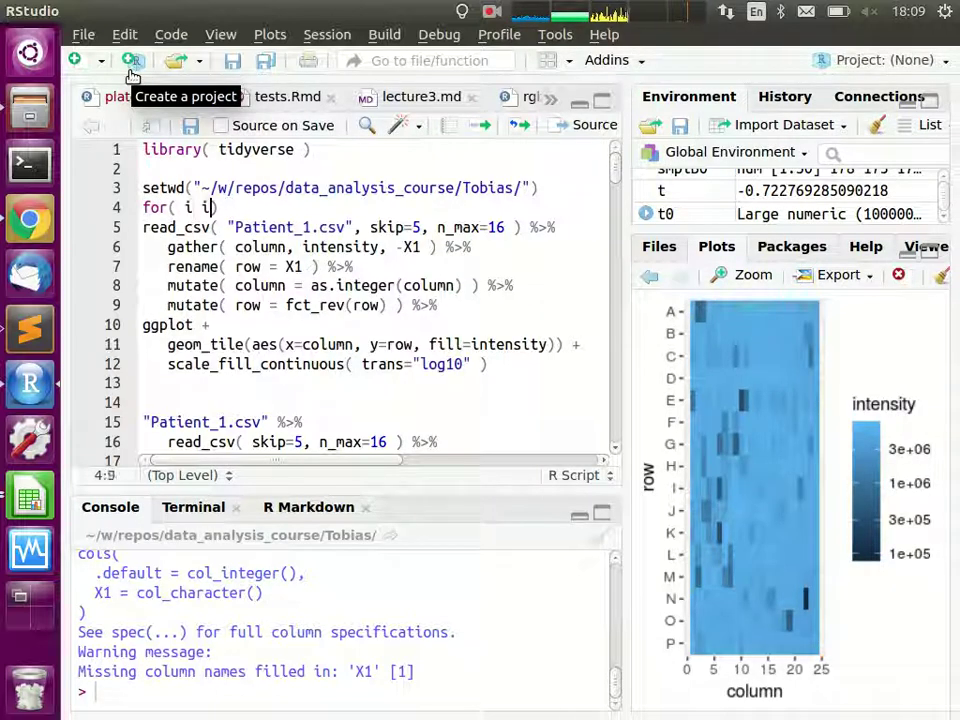
type(":5 ) ")
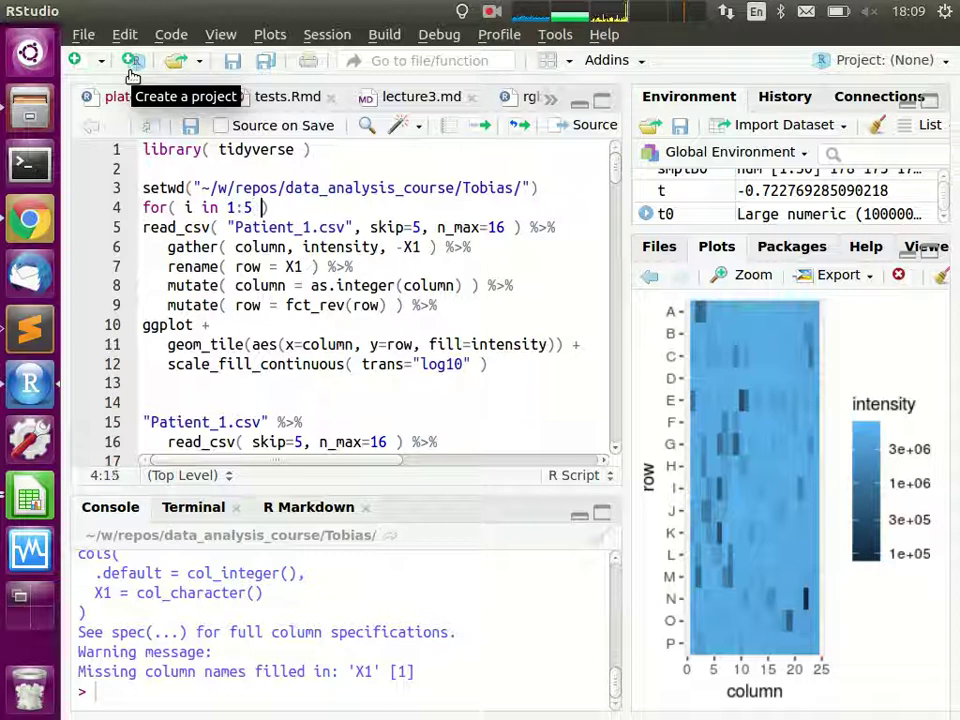
type("{")
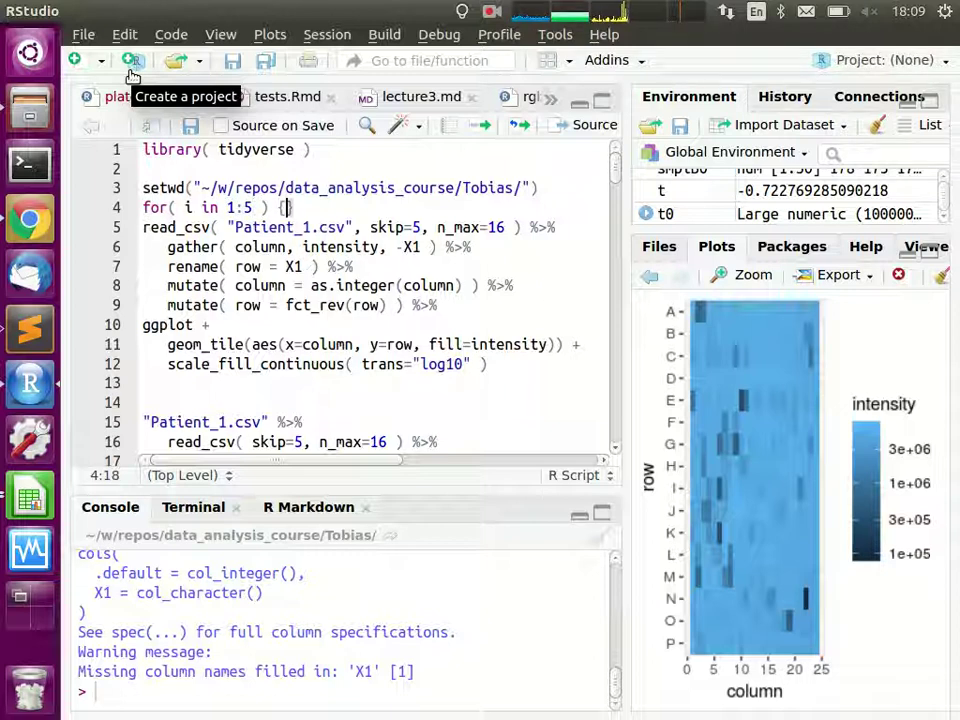
key("Down")
key("Down")
key("Down")
key("Down")
key("Down")
key("Down")
key("Down")
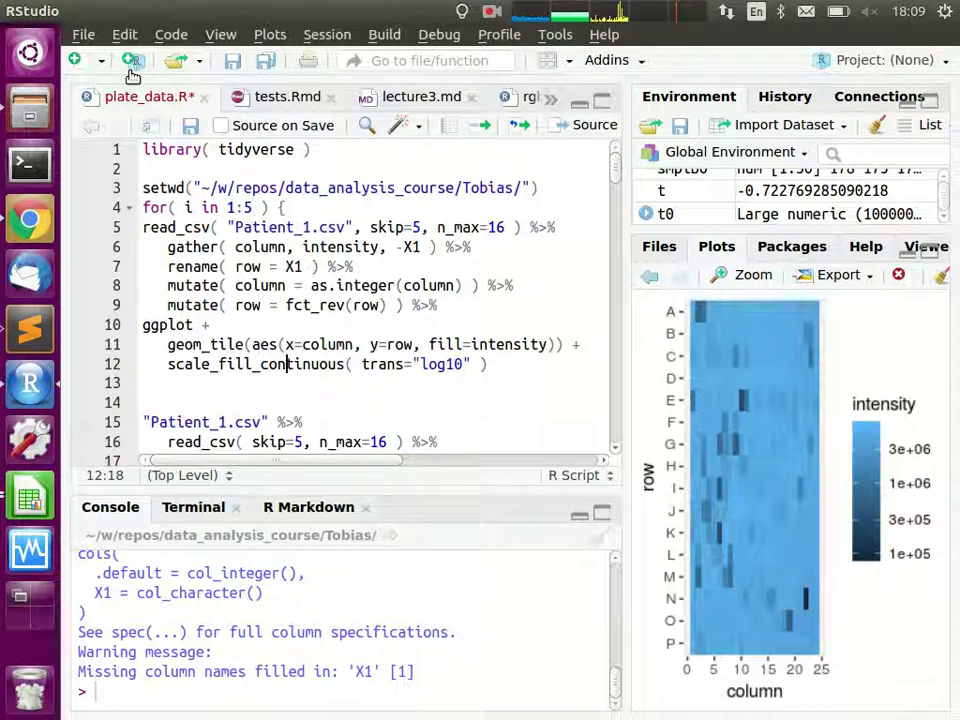
type("}")
Step: Start a name <- sprintf( line inside the loop and paste the Patient_1.csv file name into it
key("Up")
key("Up")
key("Up")
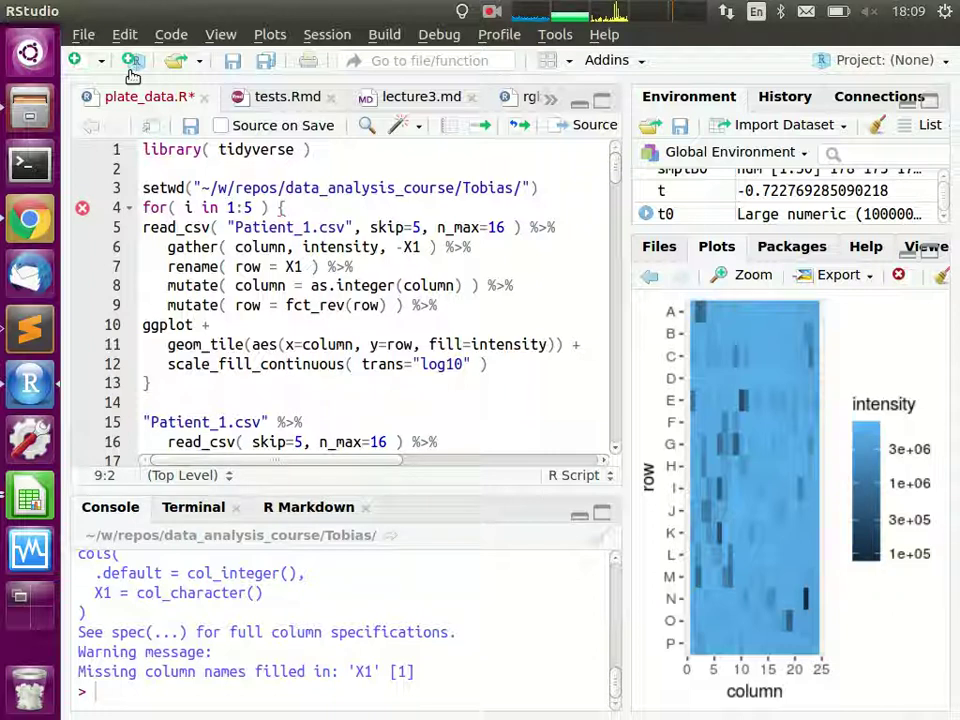
key("End")
key("Return")
key("BackSpace")
type("name <- sprintf(")
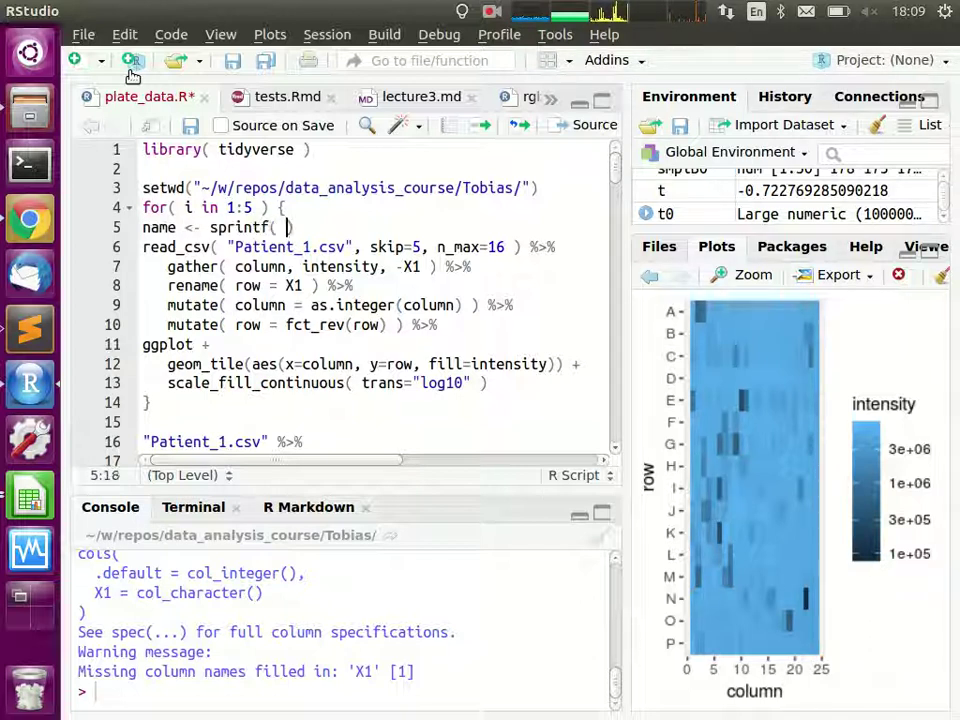
key("ctrl+shift+Left")
key("ctrl+shift+Left")
key("ctrl+shift+Left")
key("ctrl+c")
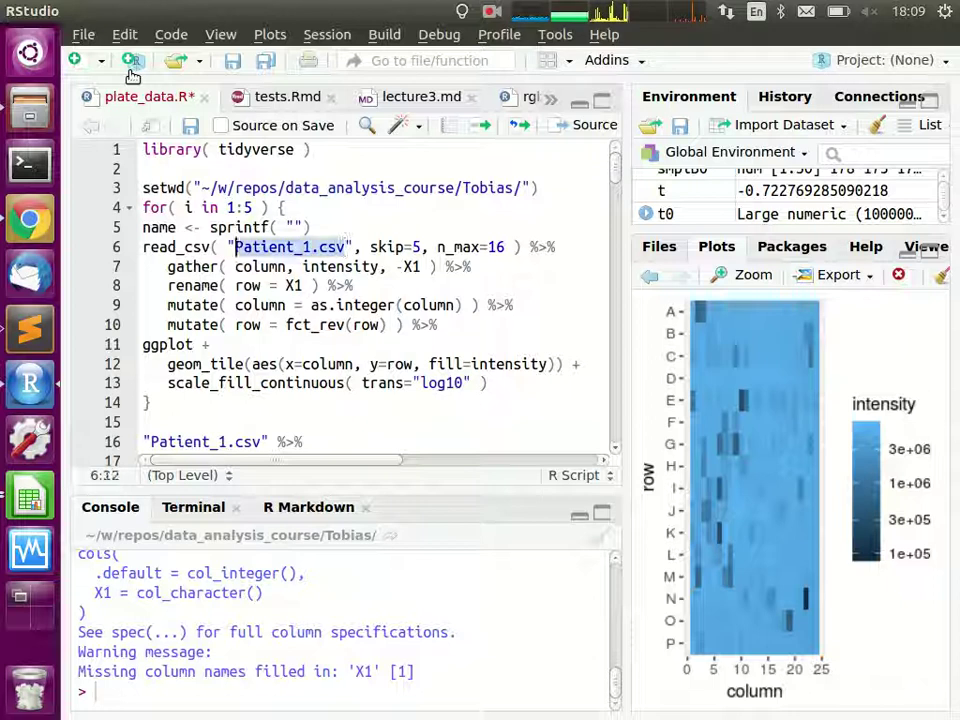
key("Up")
key("End")
key("Left")
key("Left")
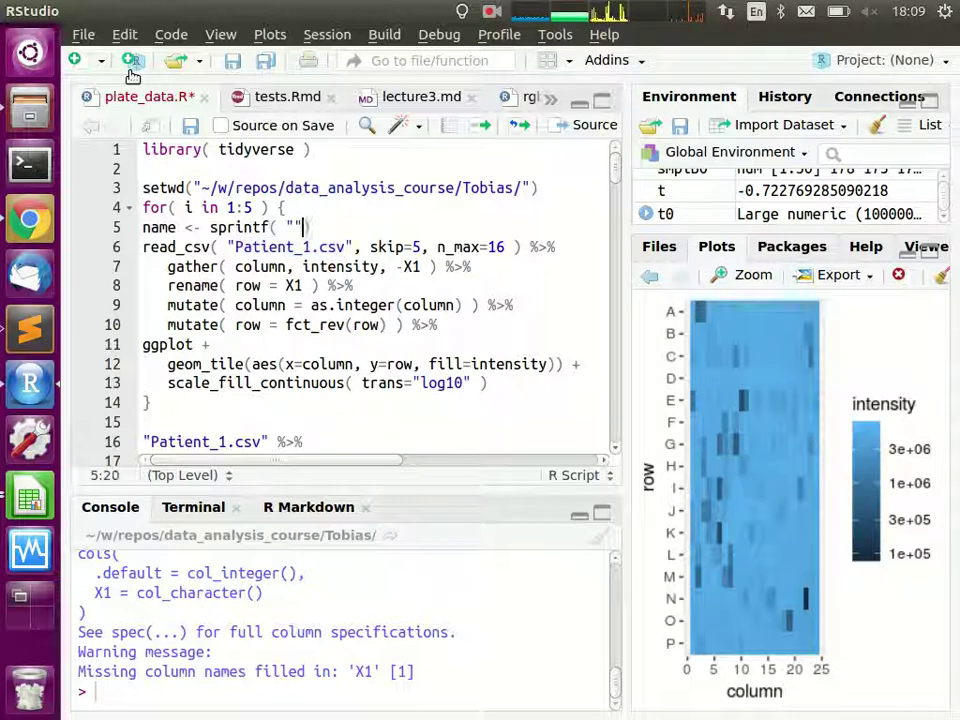
key("ctrl+v")
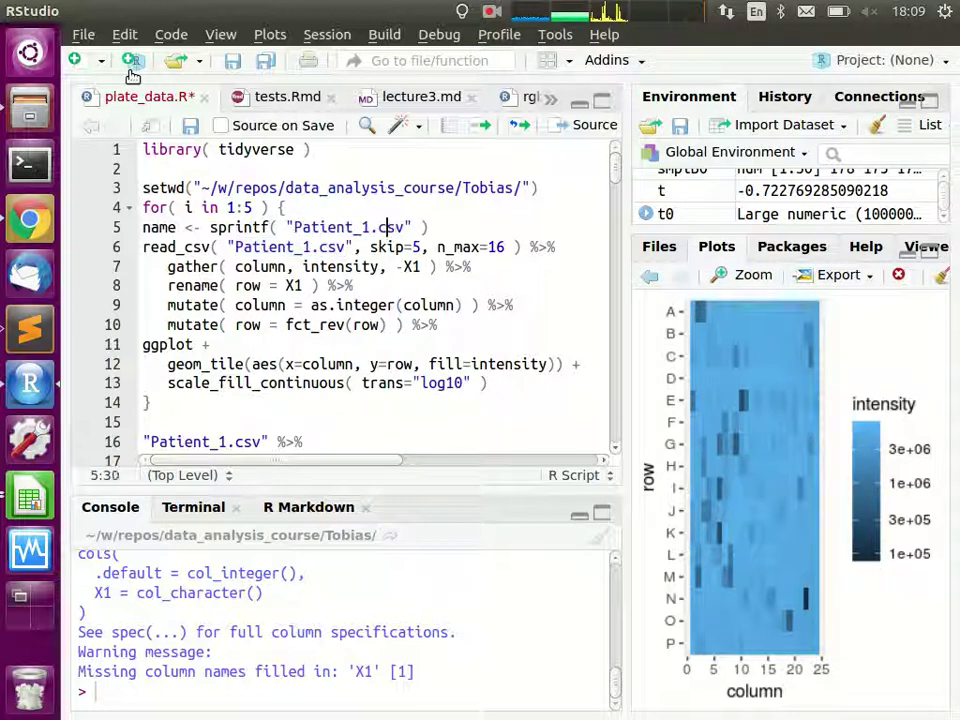
Step: Turn the format string into "Patient_%d.csv" and run the whole for loop
key("BackSpace")
type("&%")
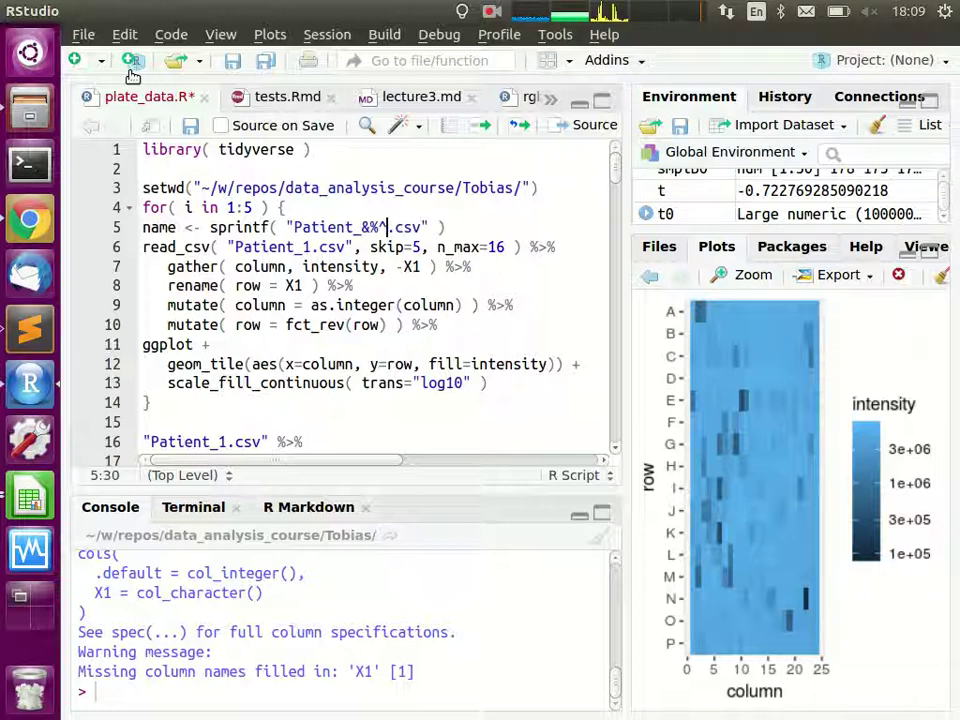
key("BackSpace")
key("BackSpace")
type("%s")
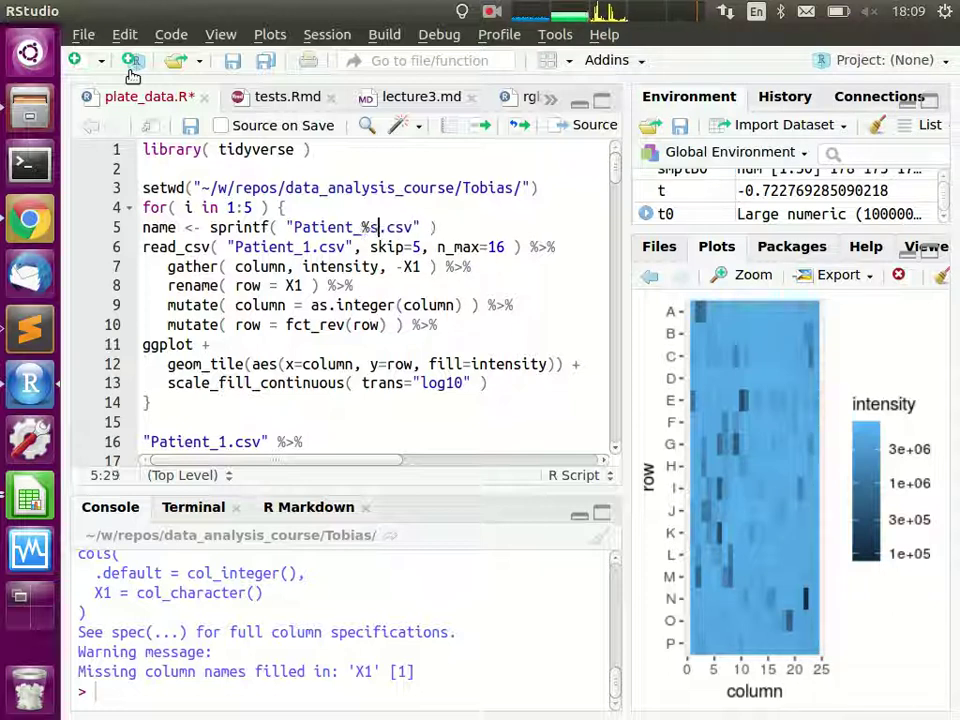
key("Left")
key("BackSpace")
type("d")
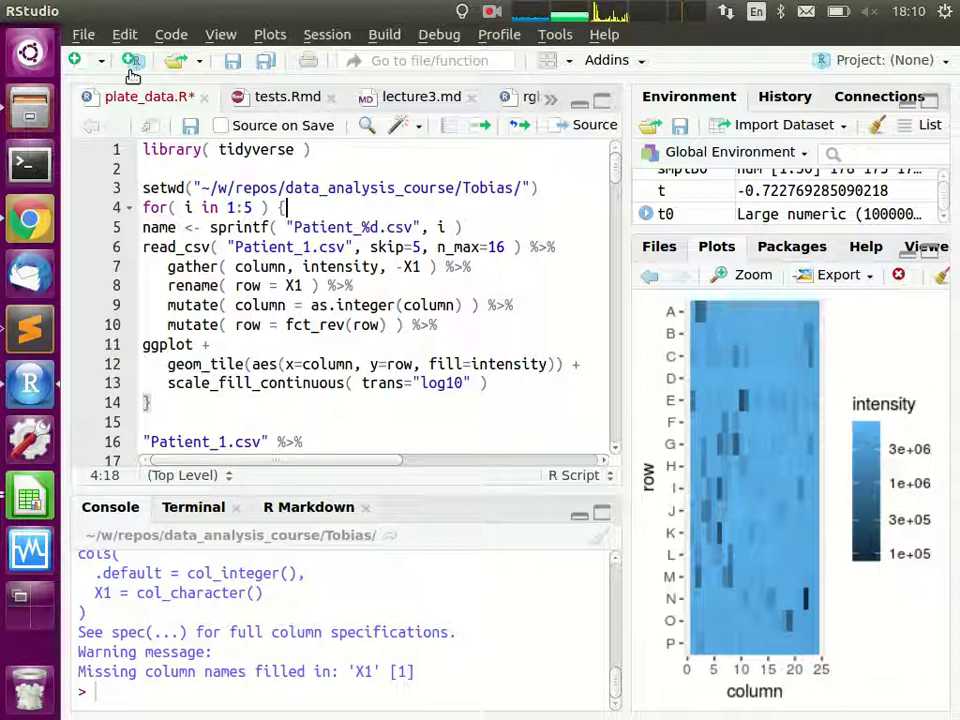
key("ctrl+Return")
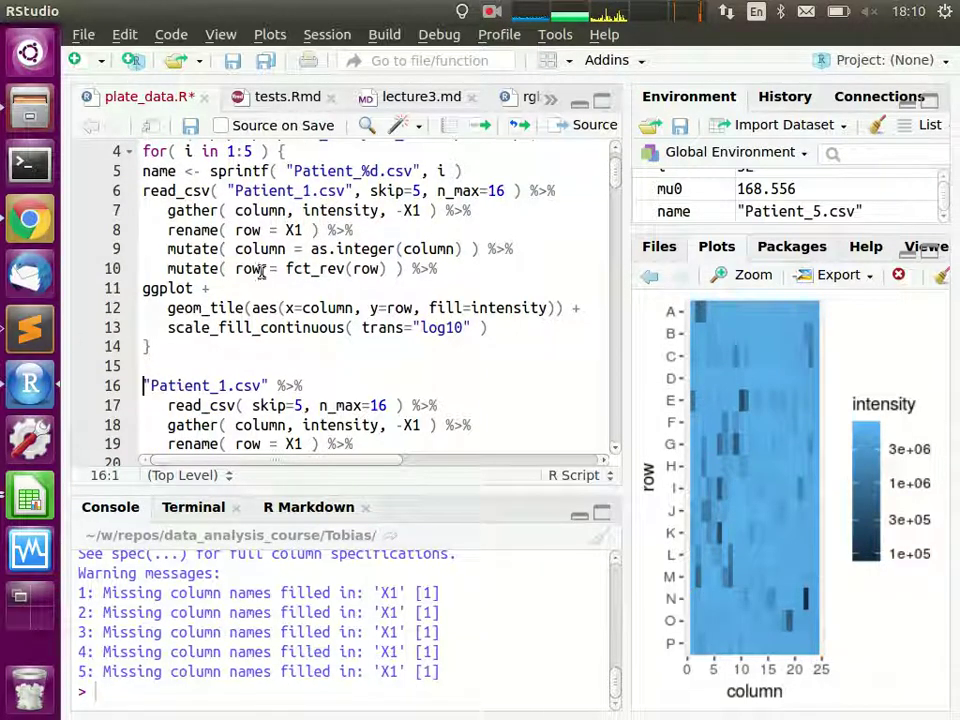
Step: Append + ggtitle(name) after the log10 scale line and move it onto its own line
key("Up")
key("Up")
key("End")
left_click(510, 325)
type("+ ggtit")
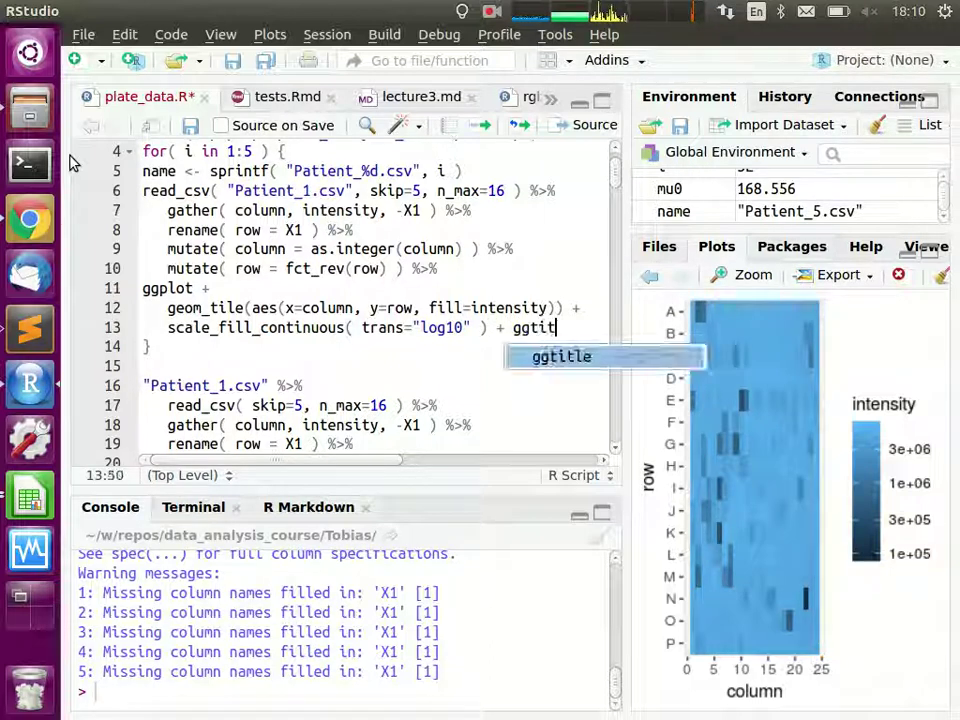
type("le(name")
key("ctrl+Left")
key("Return")
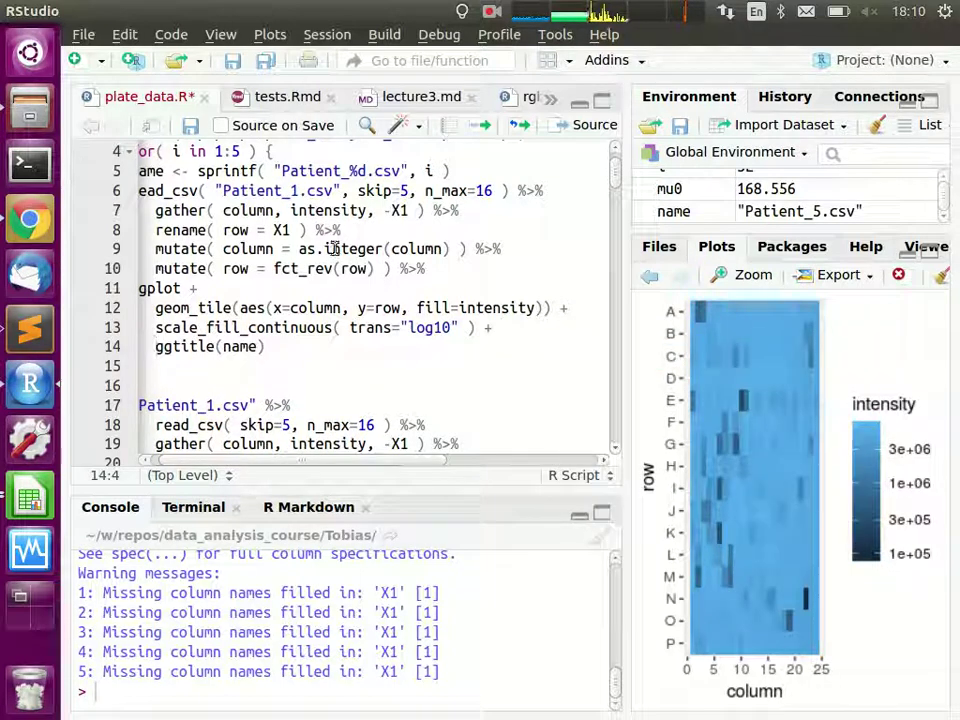
Step: Widen the plot area to view the previous heatmap in the plot history, then restore the editor
left_click(312, 160)
key("Down")
key("Down")
key("Down")
key("Down")
key("Down")
key("Down")
key("Down")
key("Down")
key("Down")
key("Down")
key("Down")
key("Down")
key("Down")
key("Home")
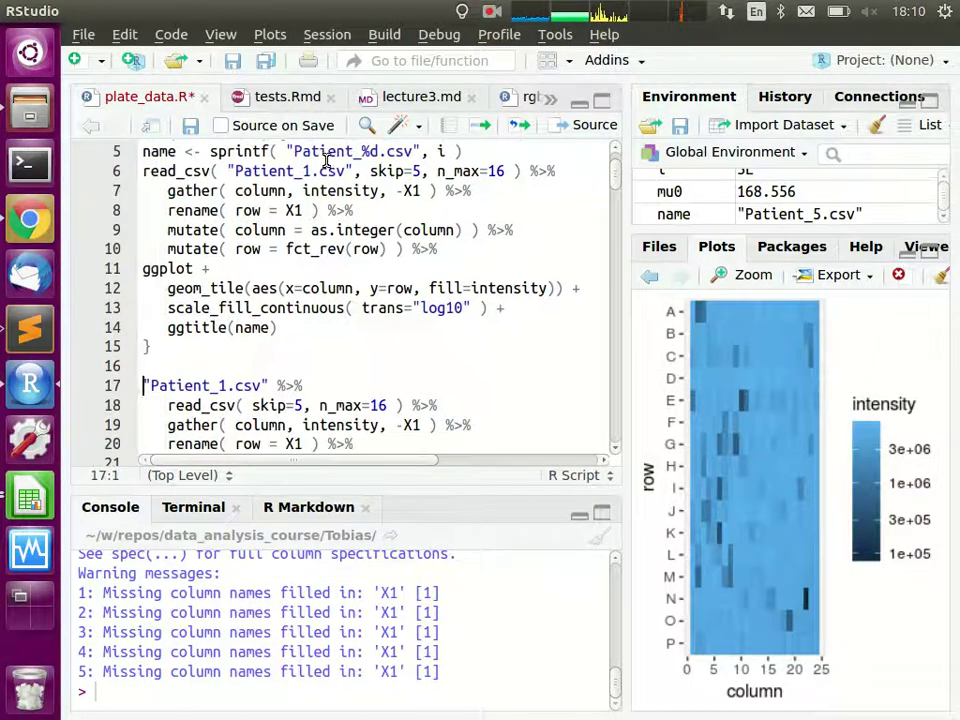
left_click_drag(625, 345, 215, 395)
left_click(238, 275)
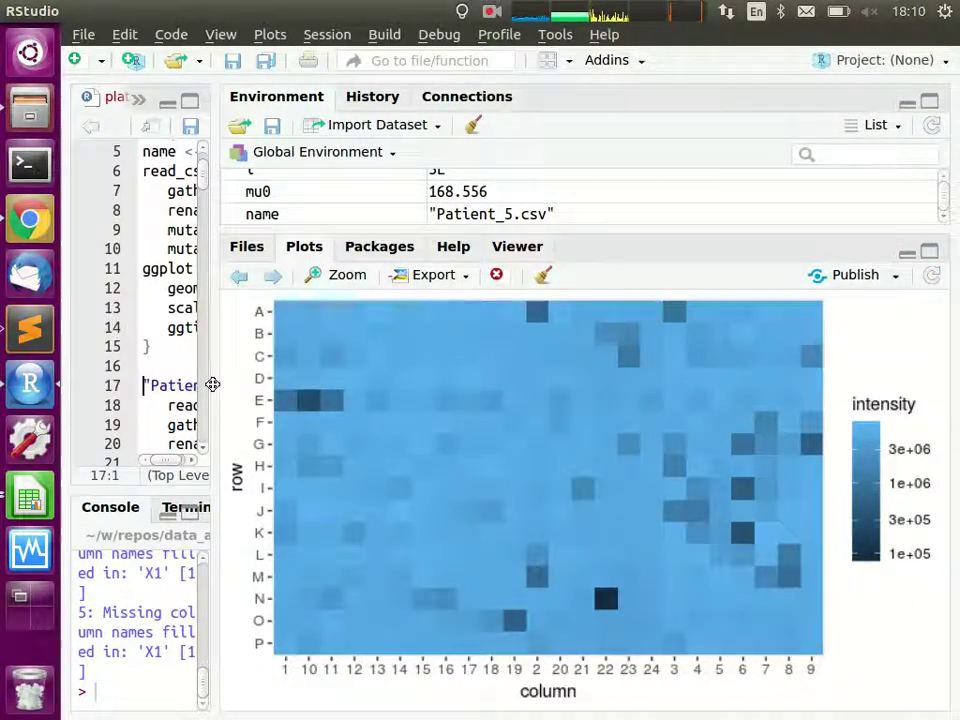
left_click_drag(212, 386, 640, 390)
Step: Add a closing parenthesis after ggtitle(name) and return to the start of the read_csv line
left_click(311, 330)
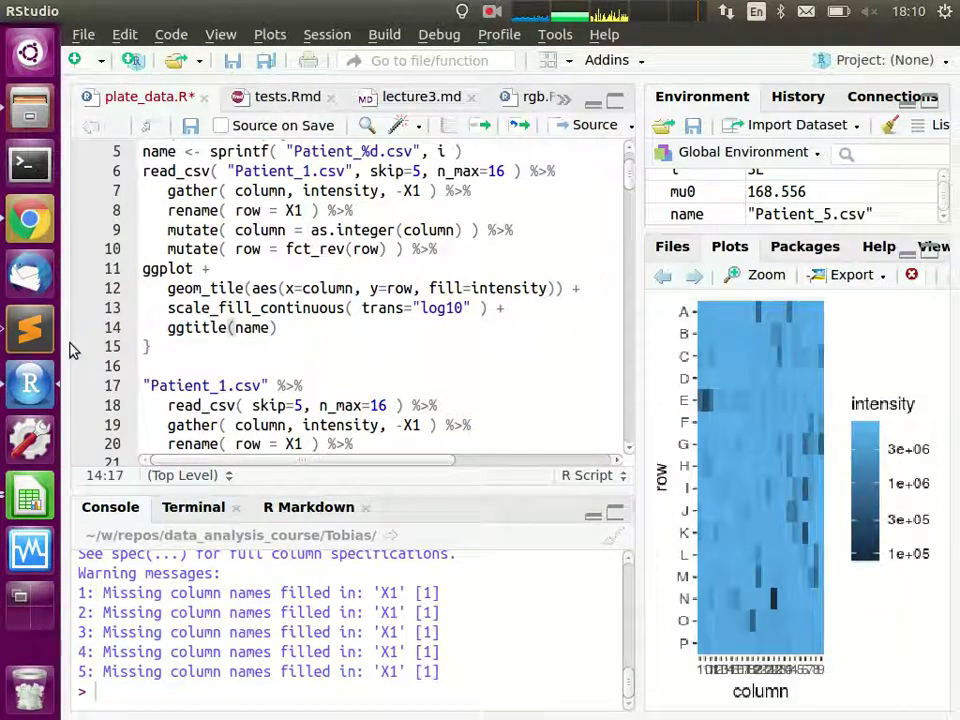
type(")")
key("Up")
key("Up")
key("Up")
key("Up")
key("Up")
key("Up")
key("Up")
key("Up")
key("Up")
key("Up")
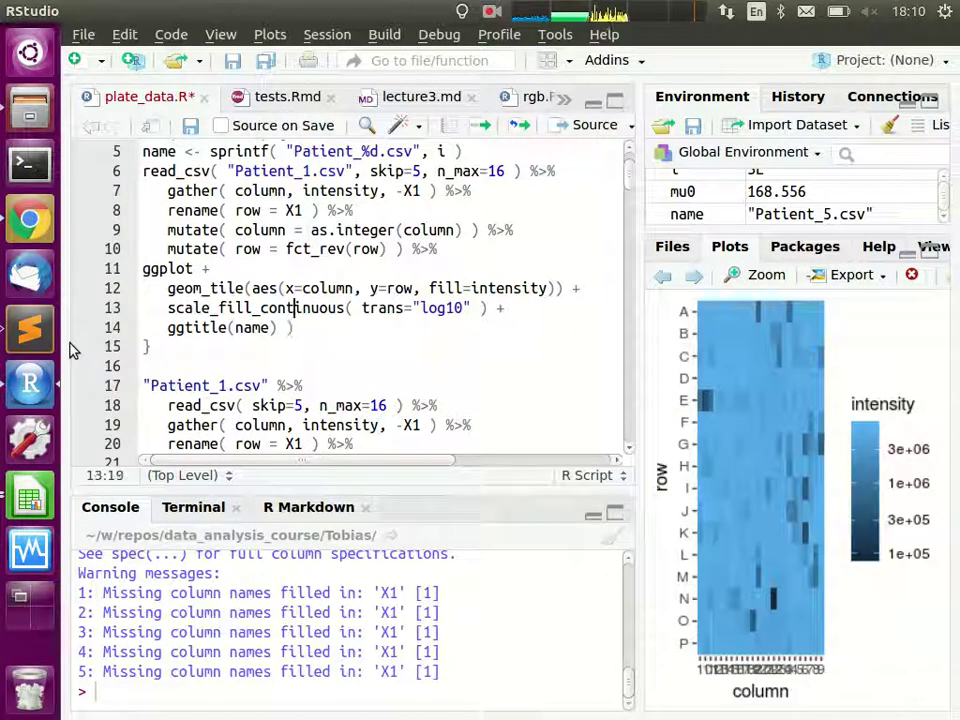
key("Down")
key("Home")
Step: Wrap the pipeline in print( and run the loop to print each patient heatmap
type("print(")
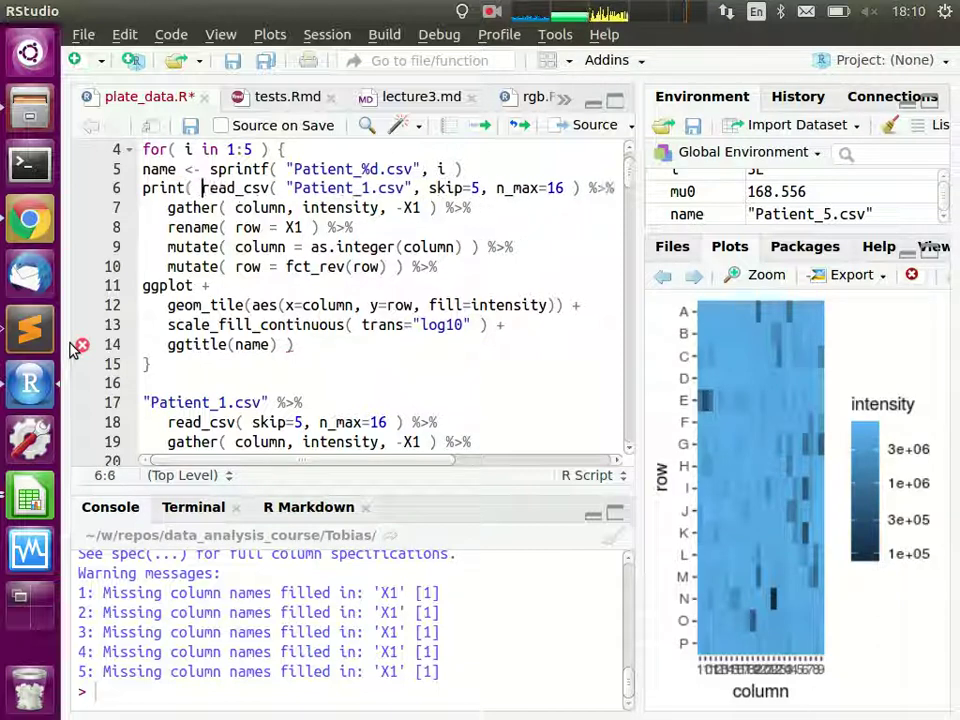
left_click_drag(461, 167, 386, 159)
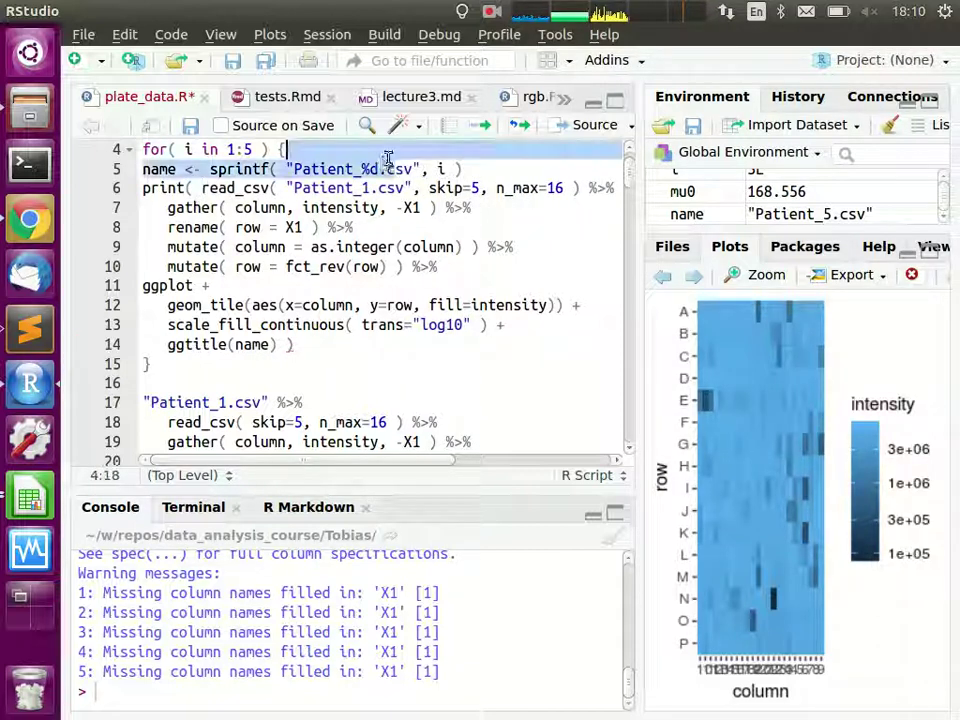
left_click(386, 146)
key("ctrl+Return")
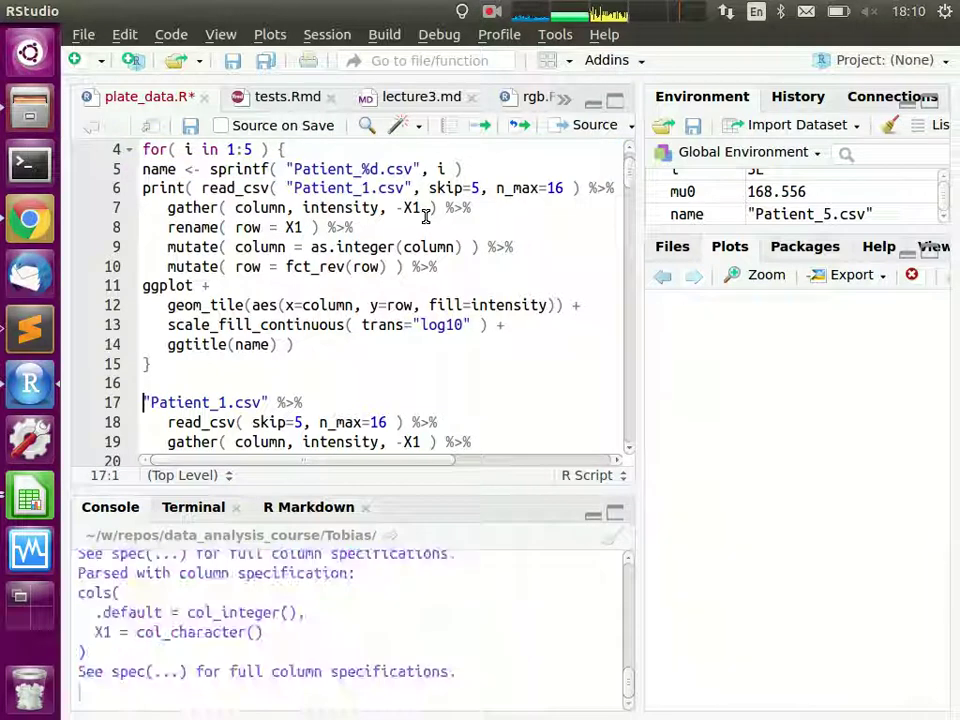
Step: Enlarge the plot area and page back and forth through the titled patient heatmaps
left_click_drag(636, 452, 108, 420)
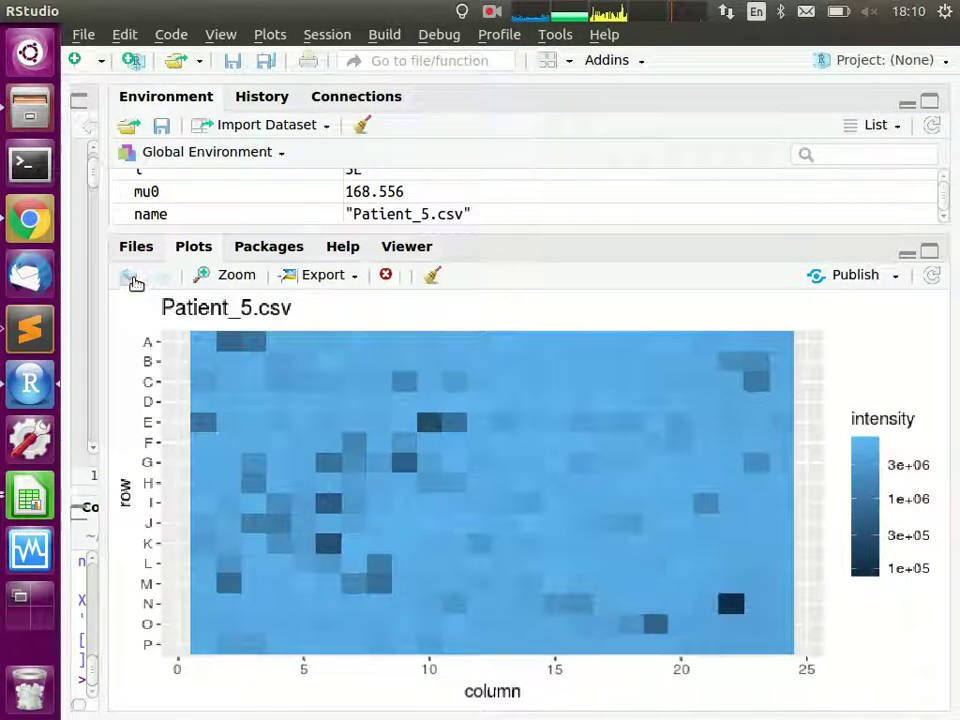
left_click(128, 280)
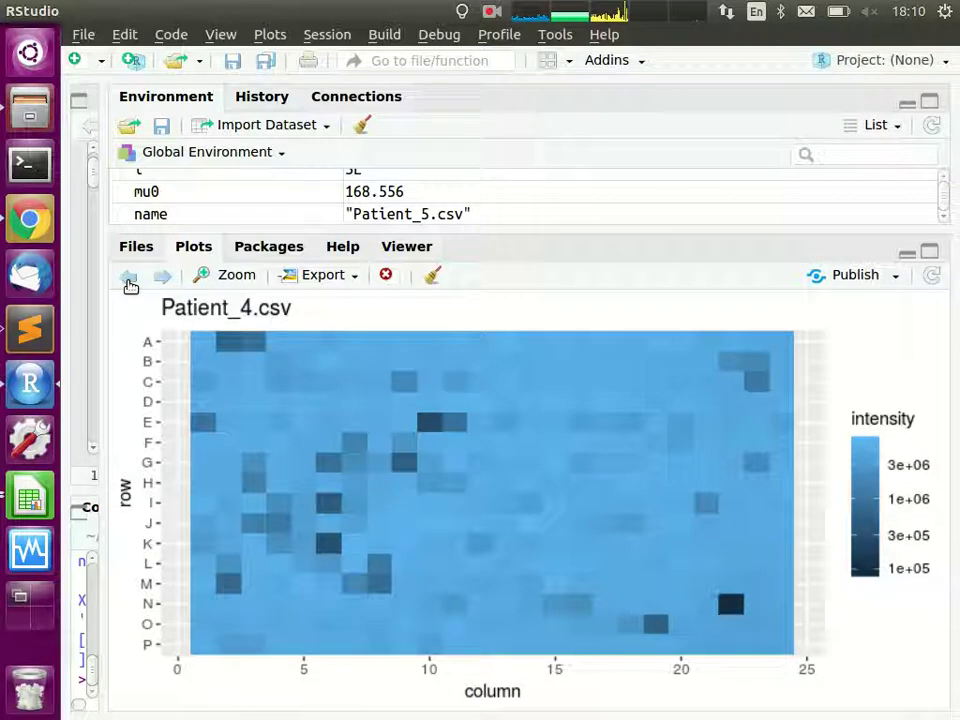
left_click(128, 280)
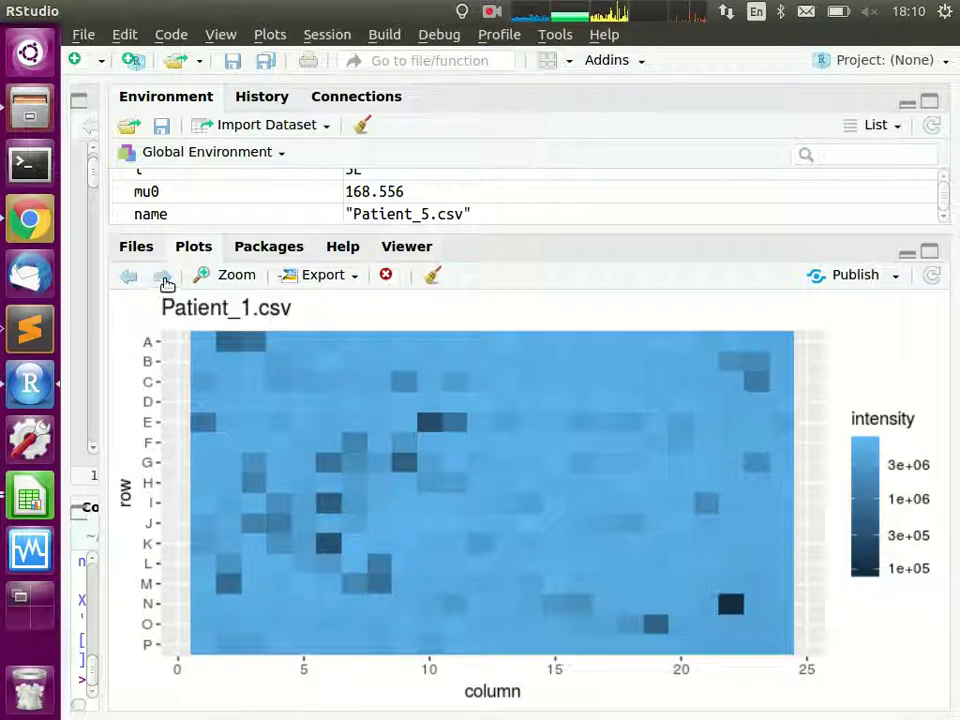
left_click(92, 300)
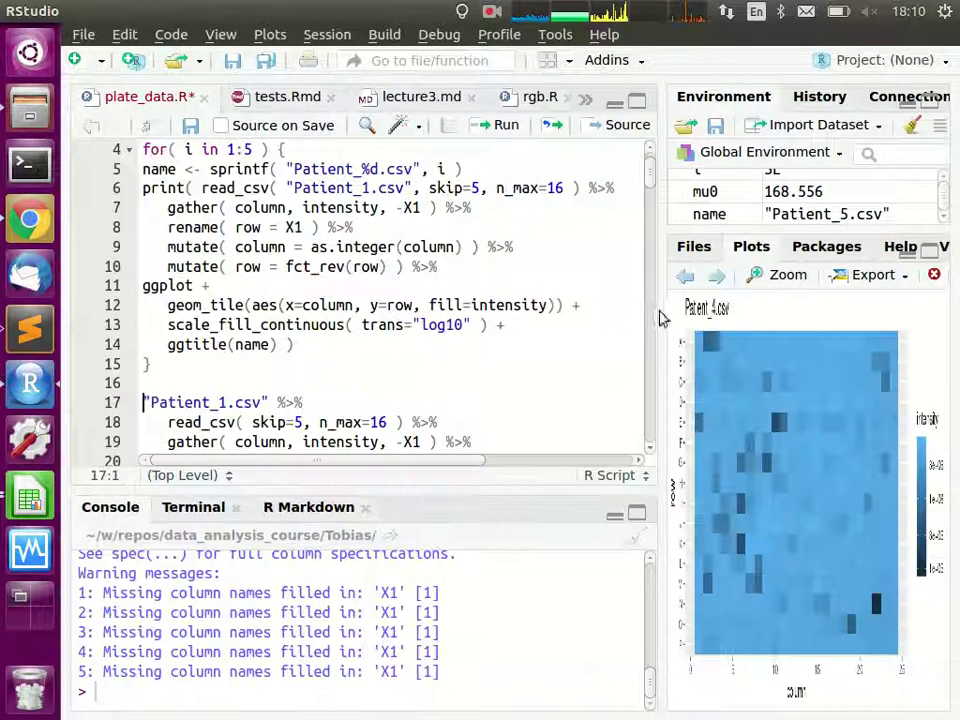
Step: Replace the hard-coded "Patient_1.csv" in read_csv with name, rerun the loop, and enlarge the plot
left_click_drag(286, 188, 287, 169)
key("Down")
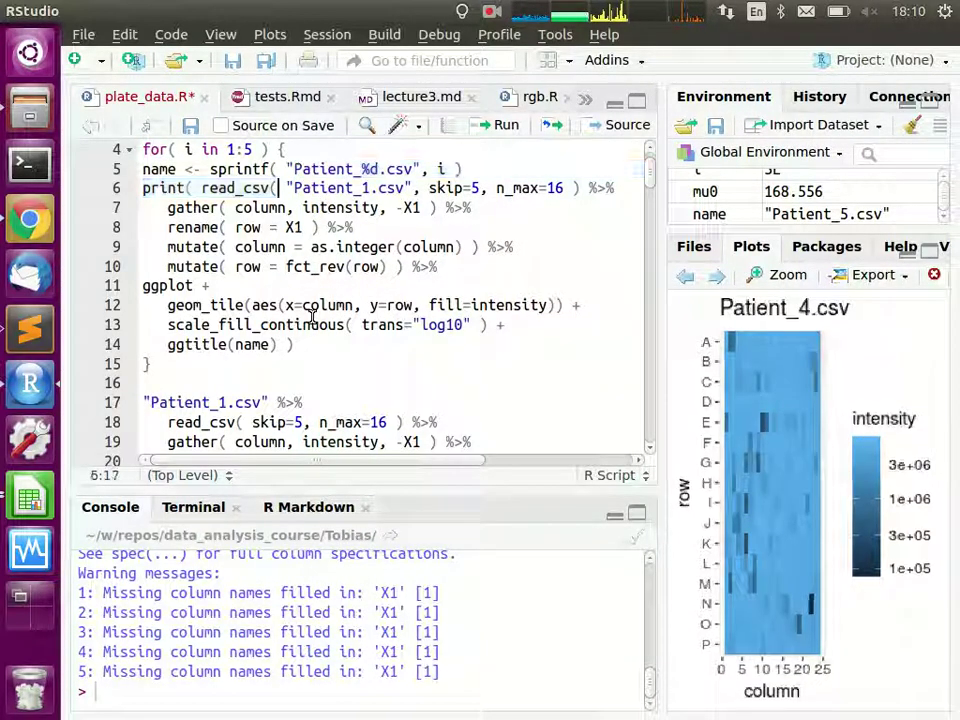
key("shift+Right")
key("shift+Right")
key("shift+Right")
key("shift+Right")
key("shift+Right")
key("shift+Right")
key("shift+Right")
key("shift+Right")
key("shift+Right")
key("shift+Right")
key("shift+Right")
key("shift+Right")
key("shift+Right")
key("shift+Right")
key("shift+Right")
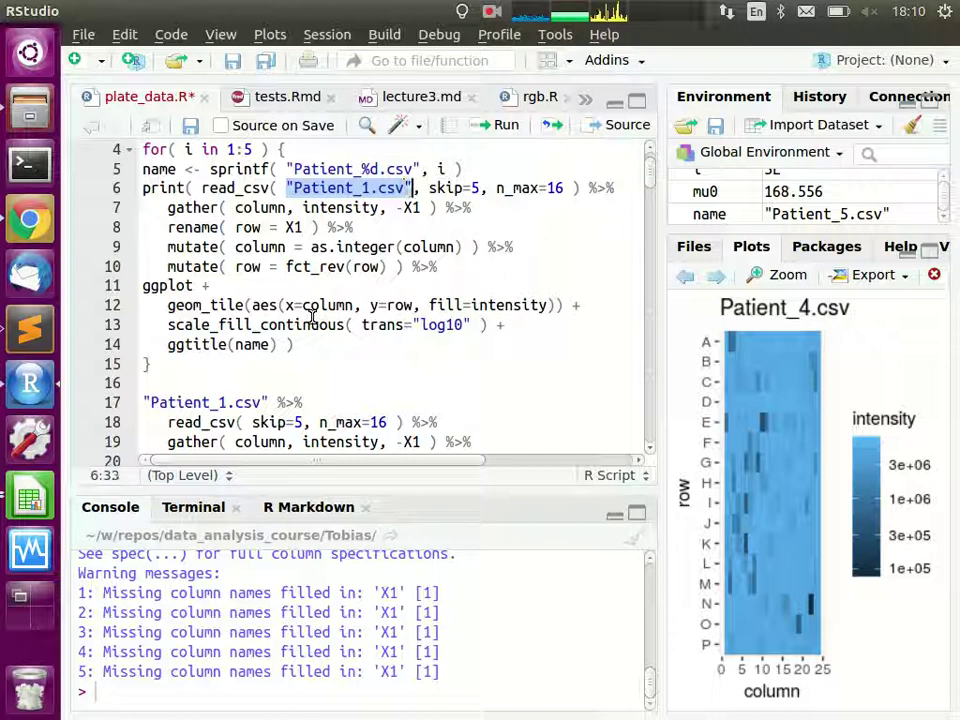
type("name")
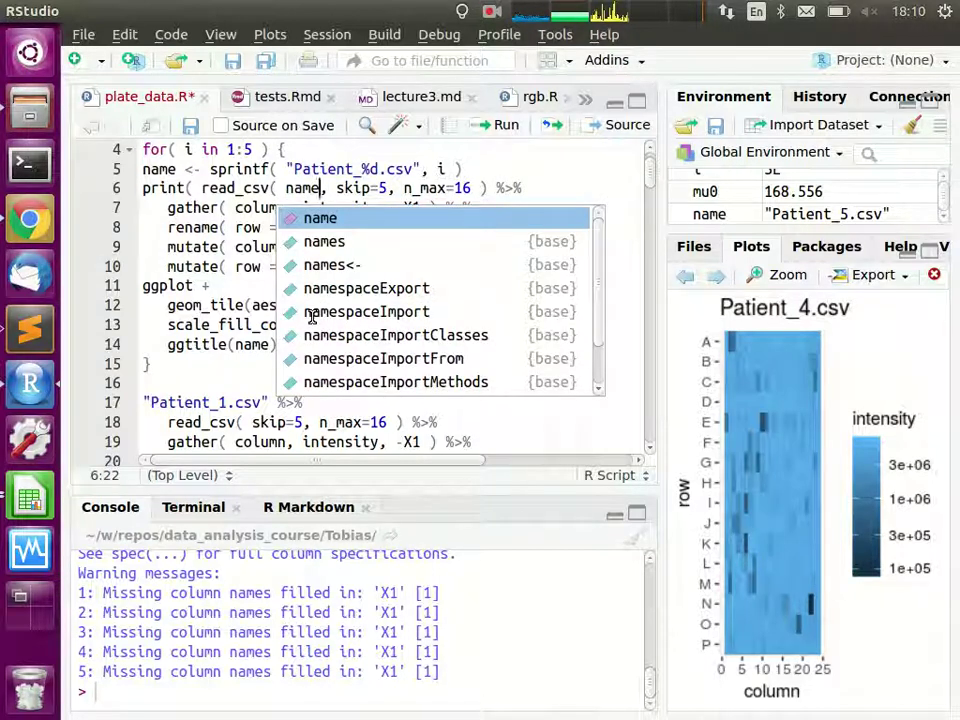
key("Escape")
key("Up")
key("Up")
key("ctrl+Return")
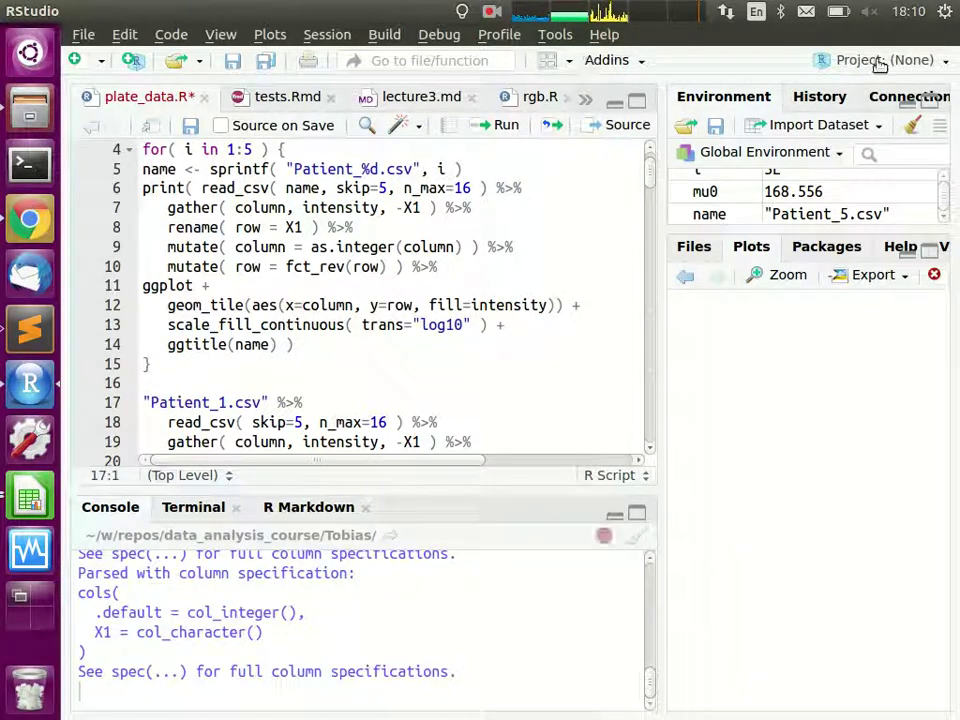
left_click_drag(660, 336, 165, 319)
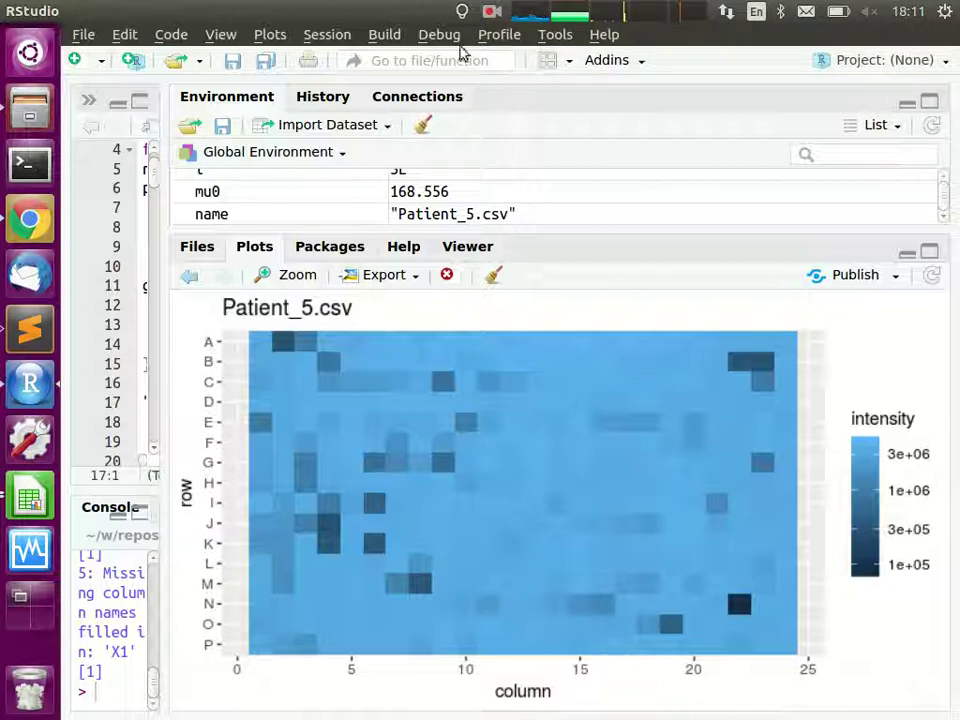
Step: Step back through the heatmaps to Patient_1.csv, then forward to Patient_5.csv
left_click(190, 277)
left_click(190, 277)
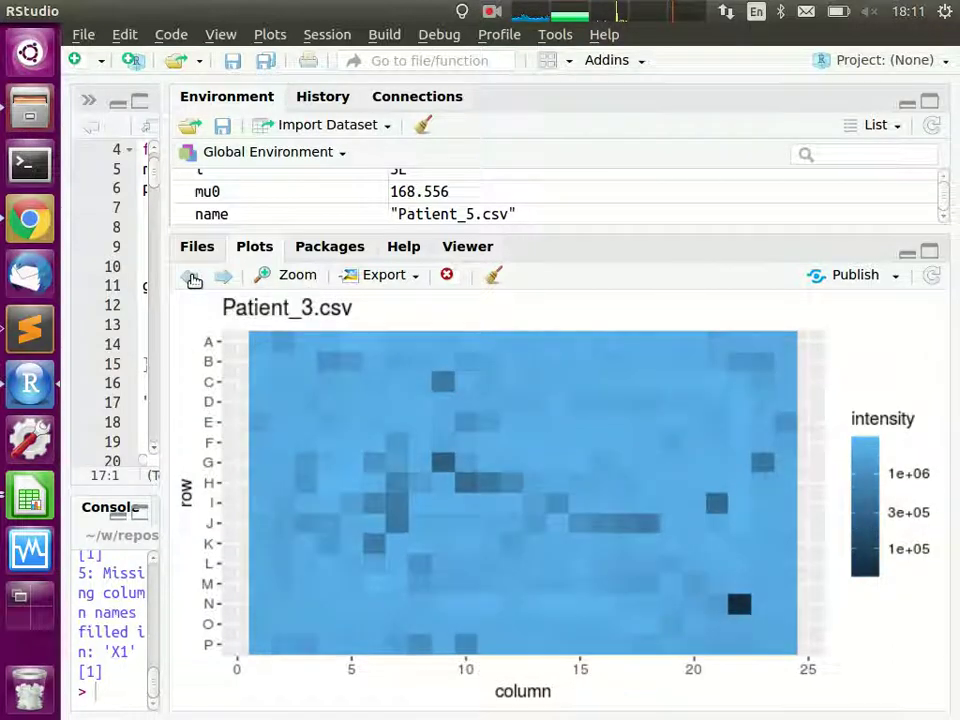
left_click(191, 278)
left_click(191, 278)
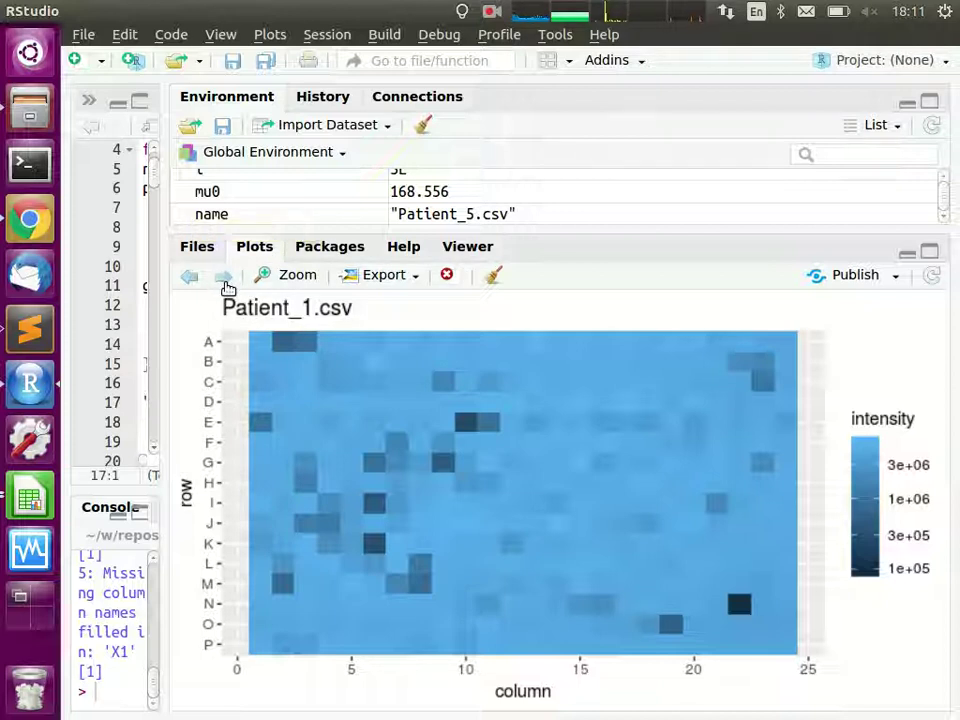
left_click(227, 284)
left_click(227, 285)
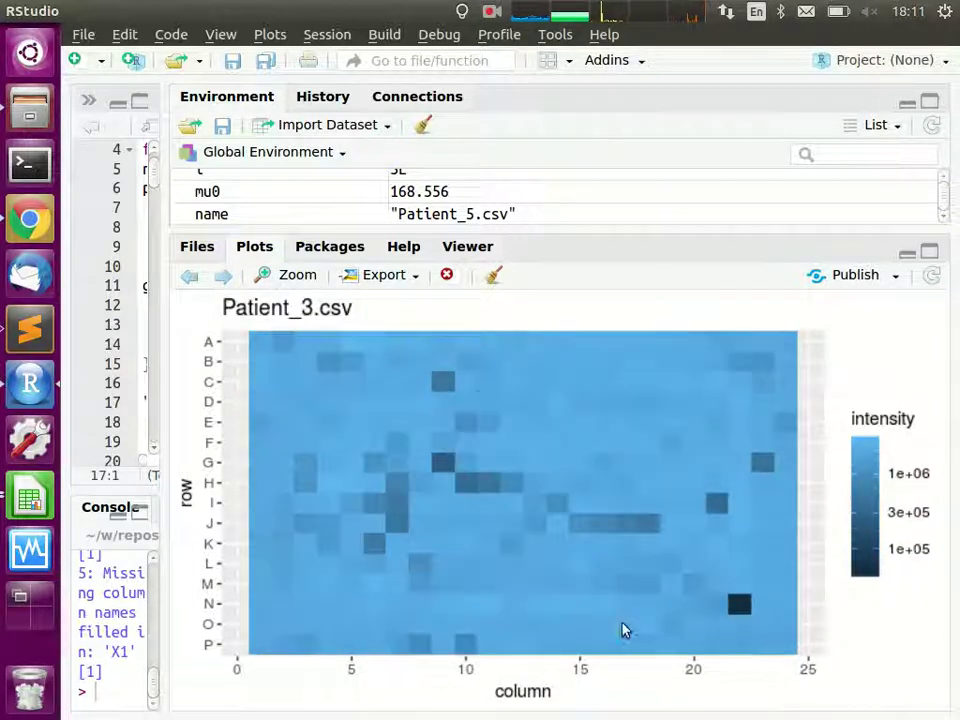
left_click(224, 279)
left_click(220, 283)
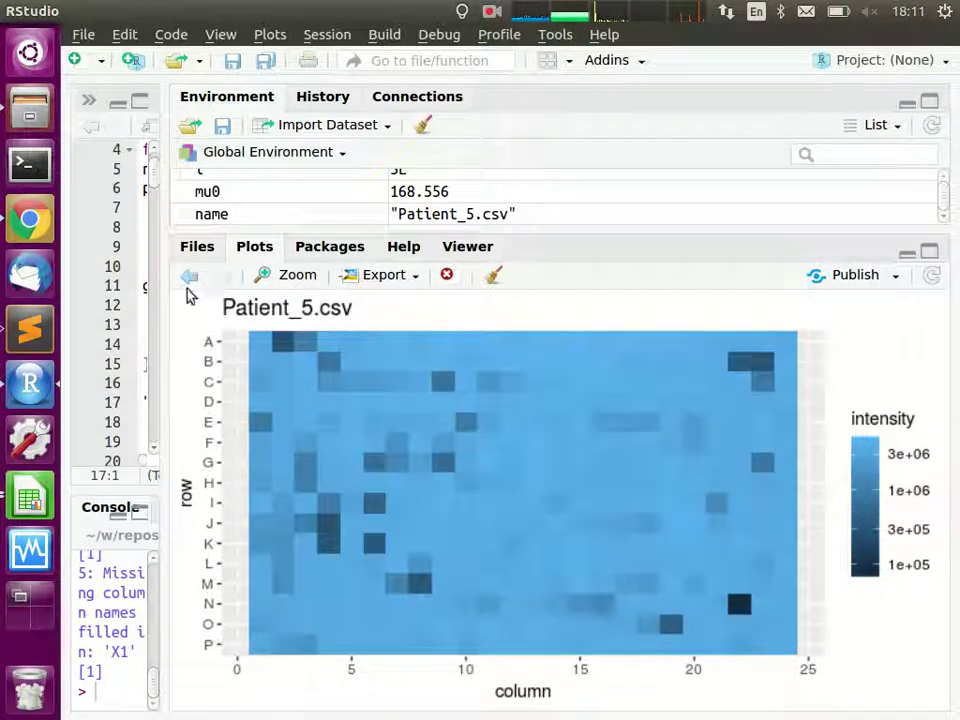
Step: Review the five patient heatmaps a second time, then widen the source editor again
left_click(189, 278)
left_click(185, 284)
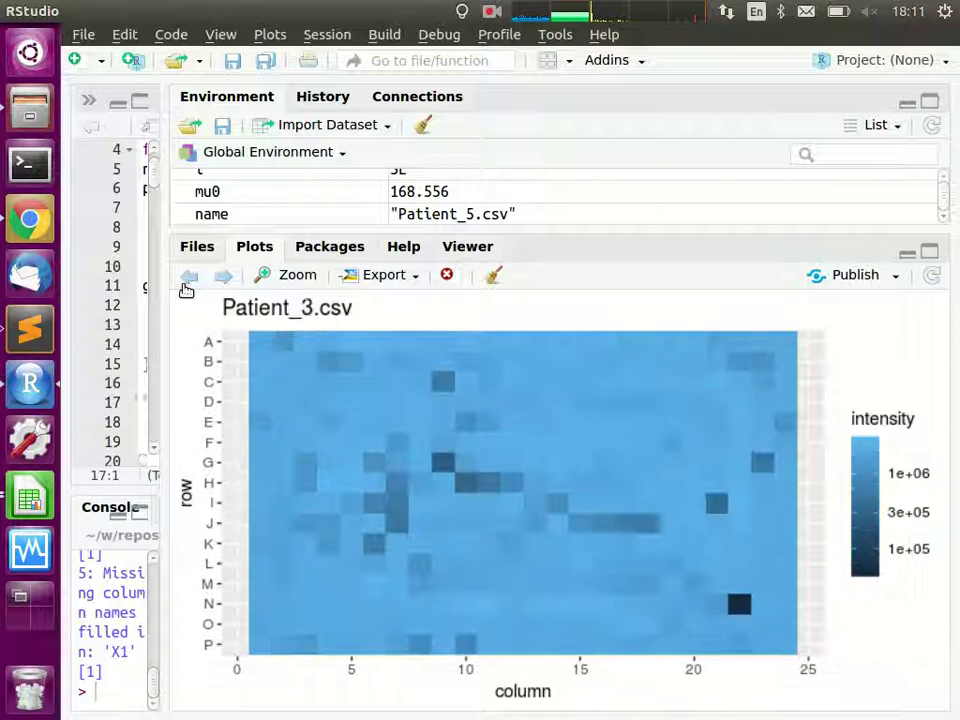
left_click(185, 284)
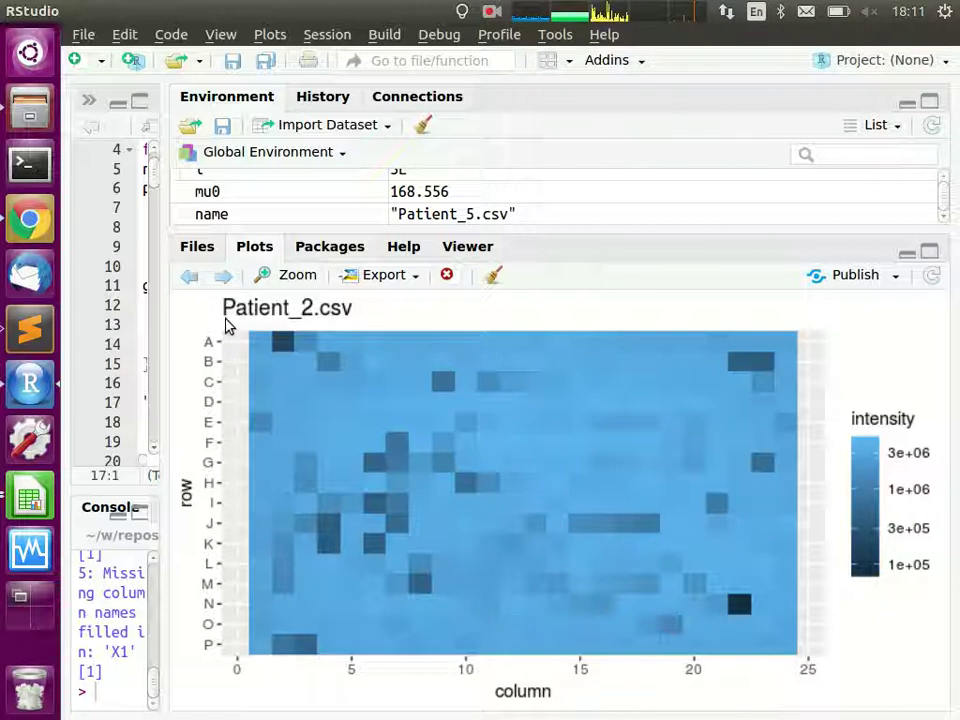
left_click(191, 278)
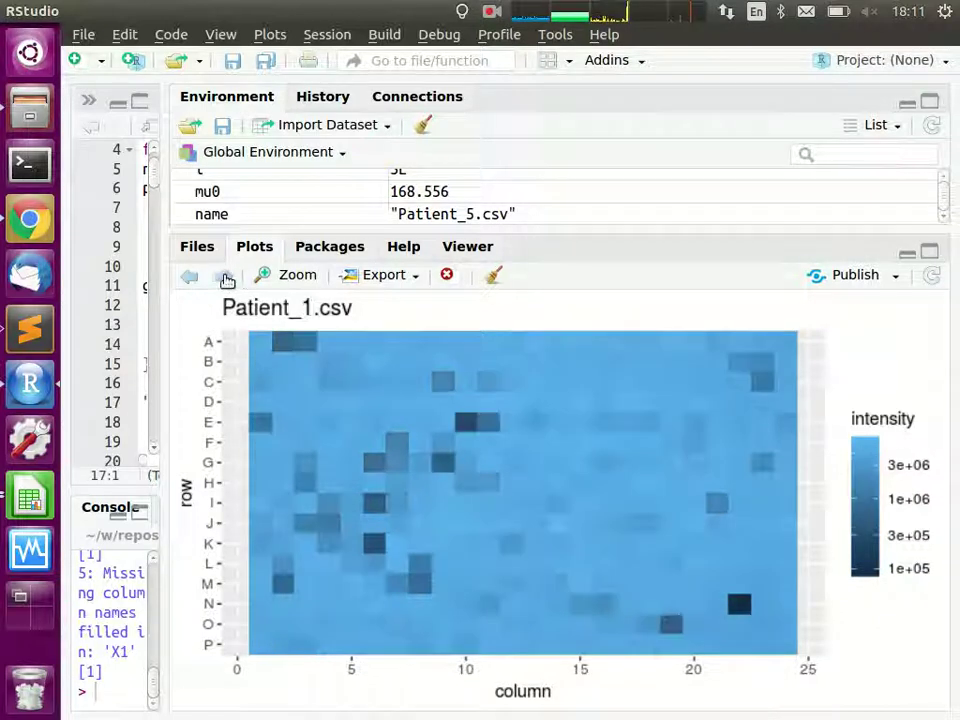
left_click(223, 277)
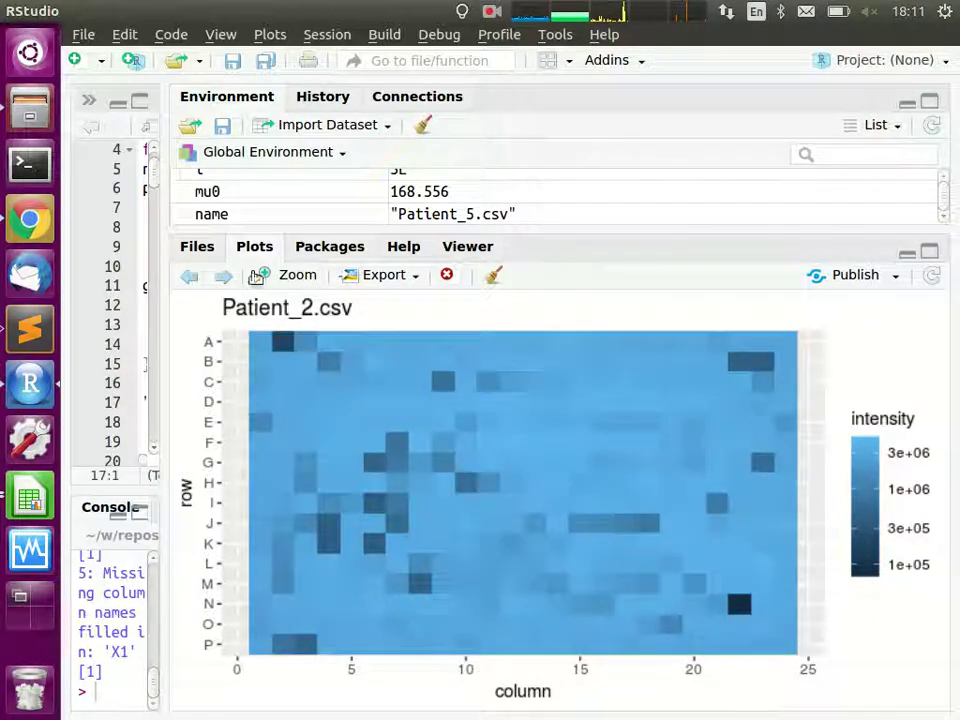
left_click(226, 279)
left_click(226, 279)
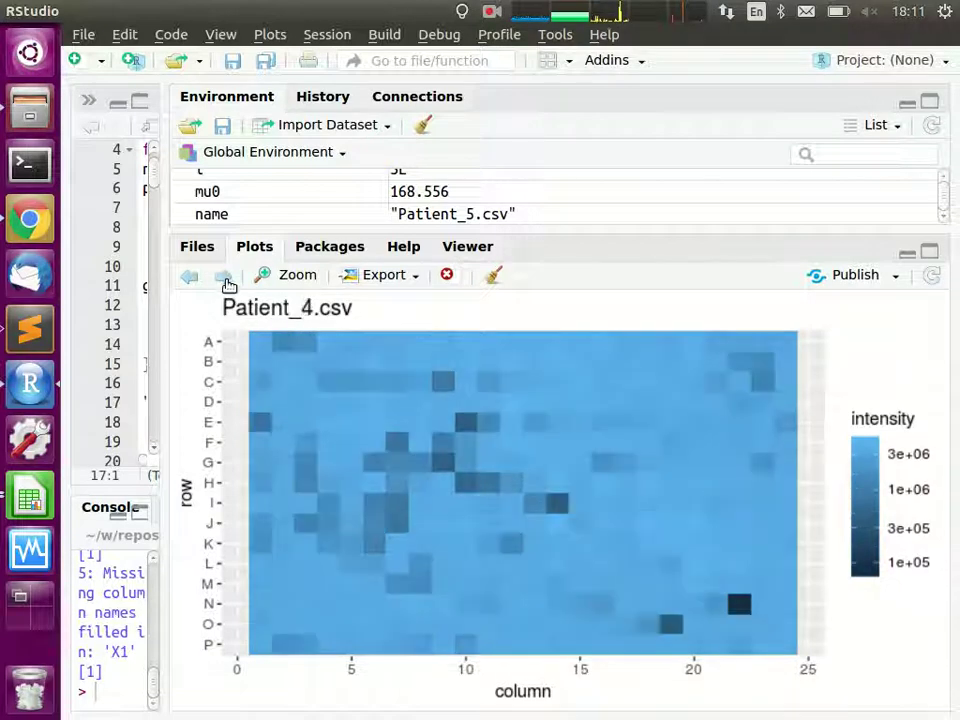
left_click(225, 280)
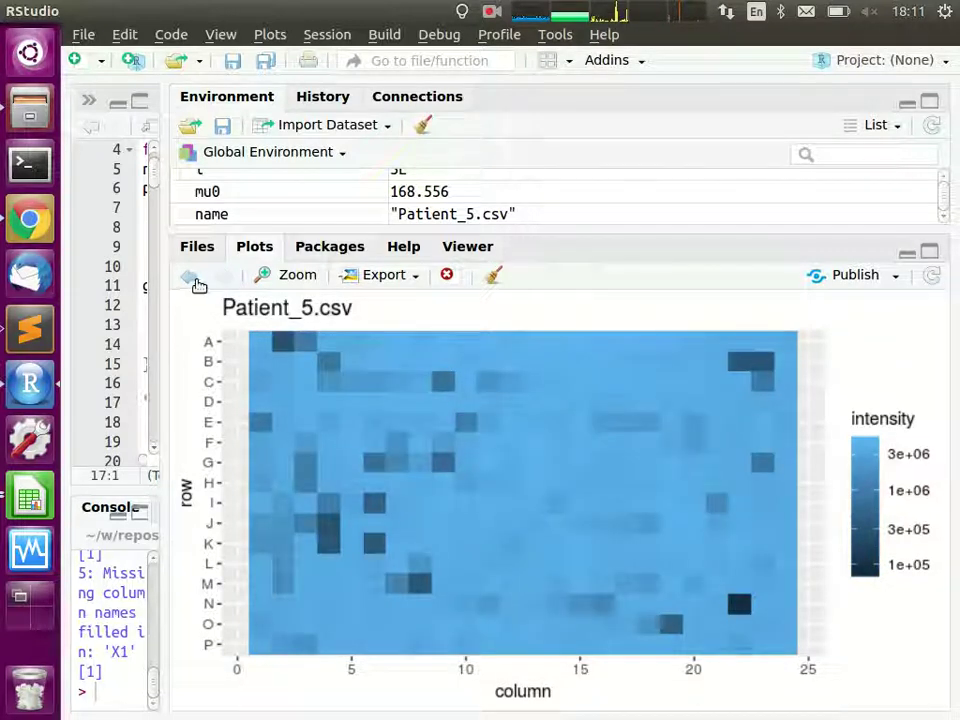
left_click(191, 280)
left_click(190, 280)
left_click(188, 281)
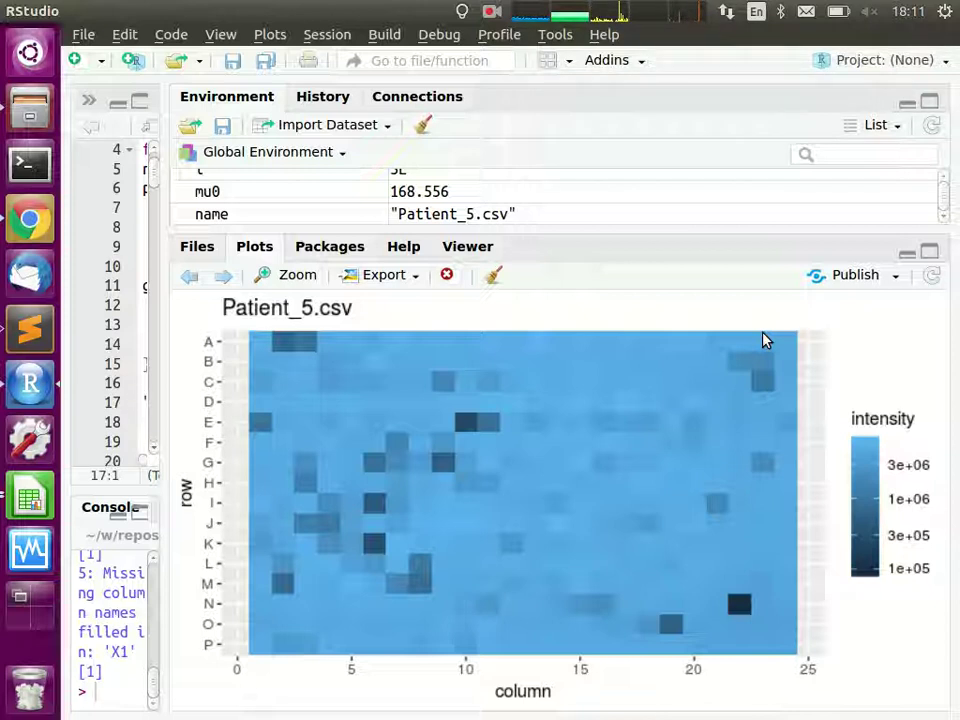
left_click_drag(152, 347, 881, 489)
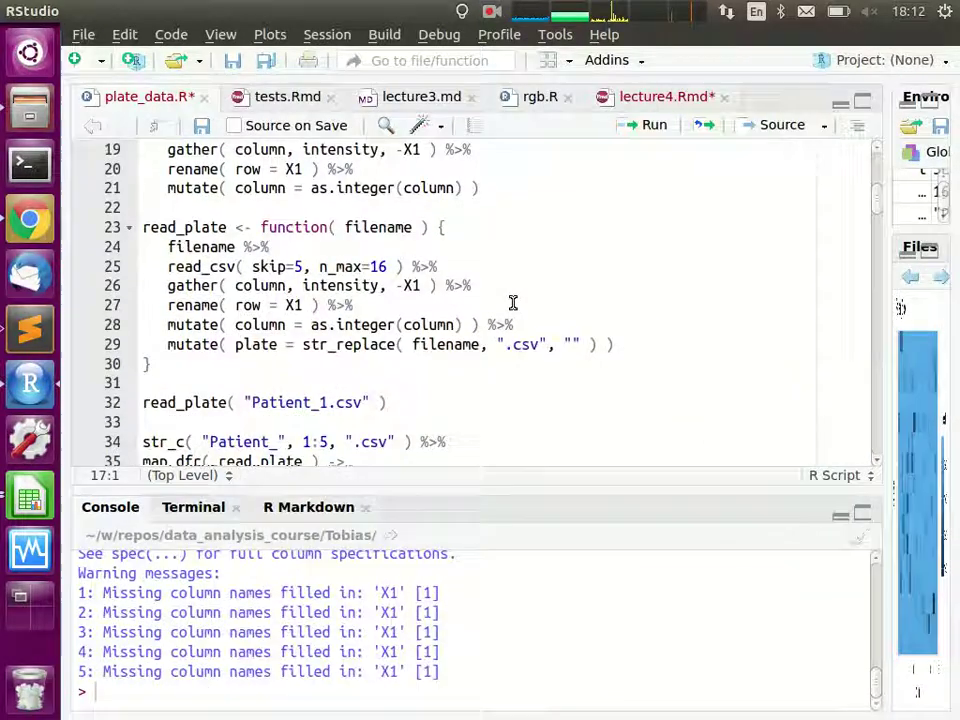
Step: Scroll plate_data.R down to the plate_layout join and DMSO-filtered heatmap code
scroll(512, 303, "down", 5)
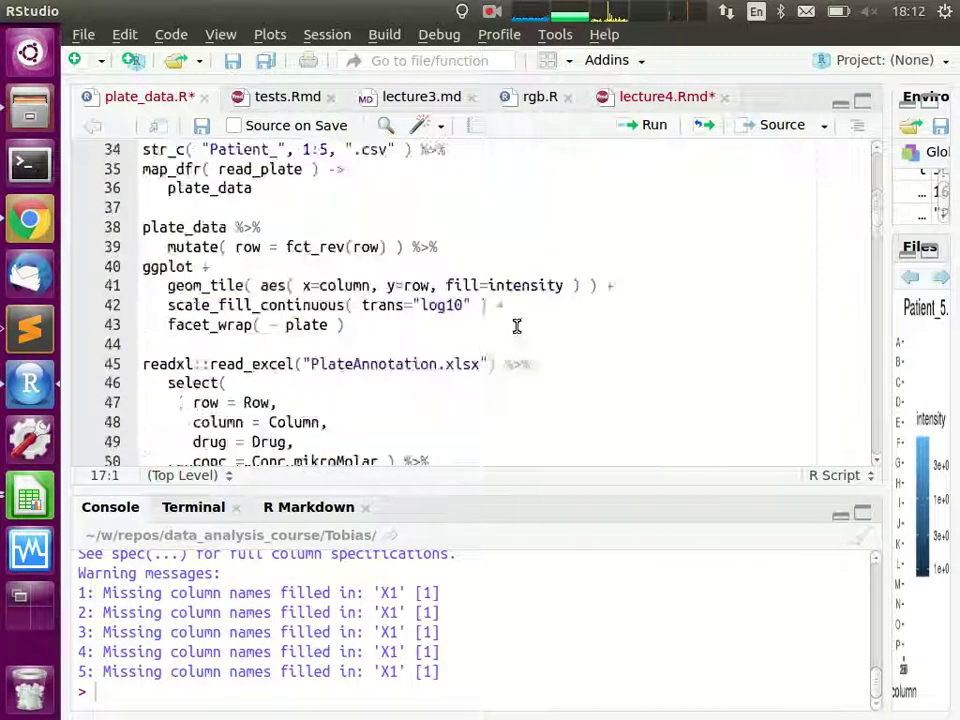
scroll(519, 300, "down", 4)
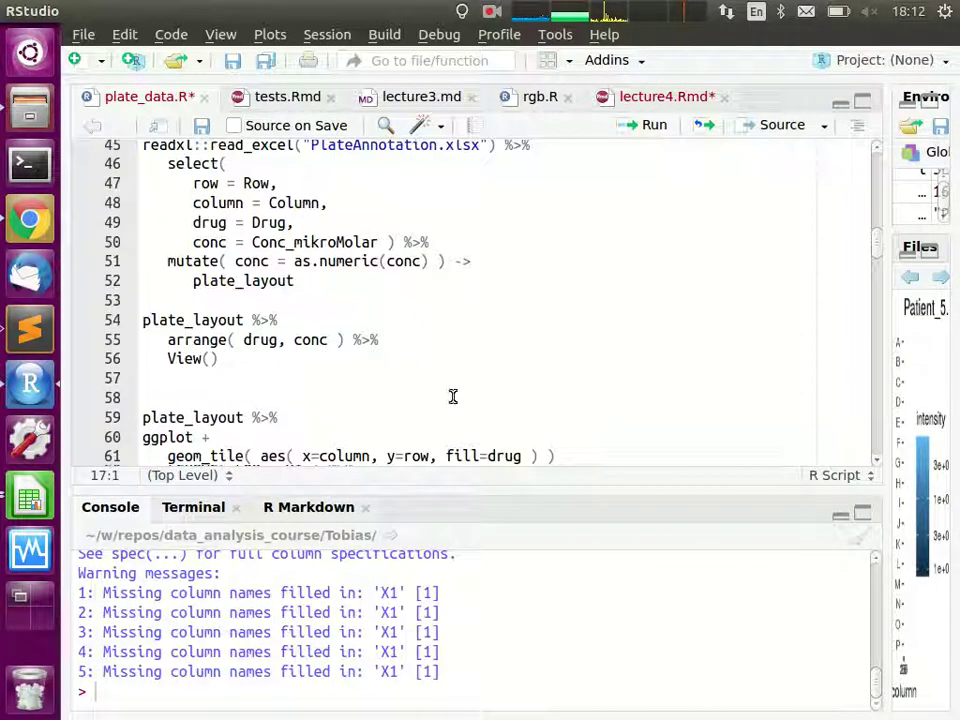
scroll(452, 394, "down", 5)
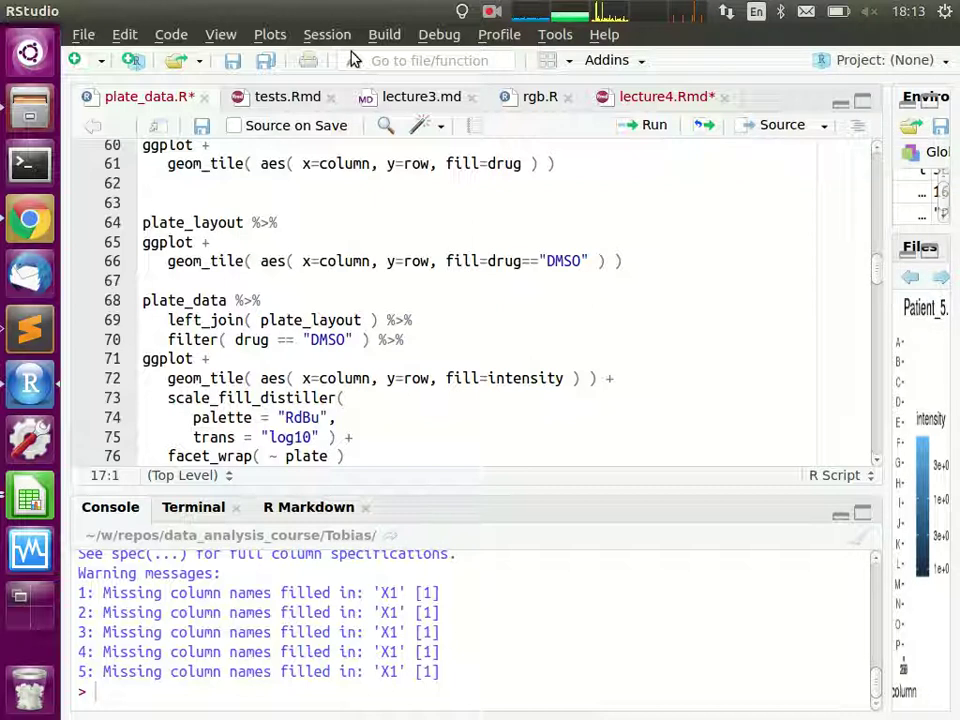
left_click(491, 11)
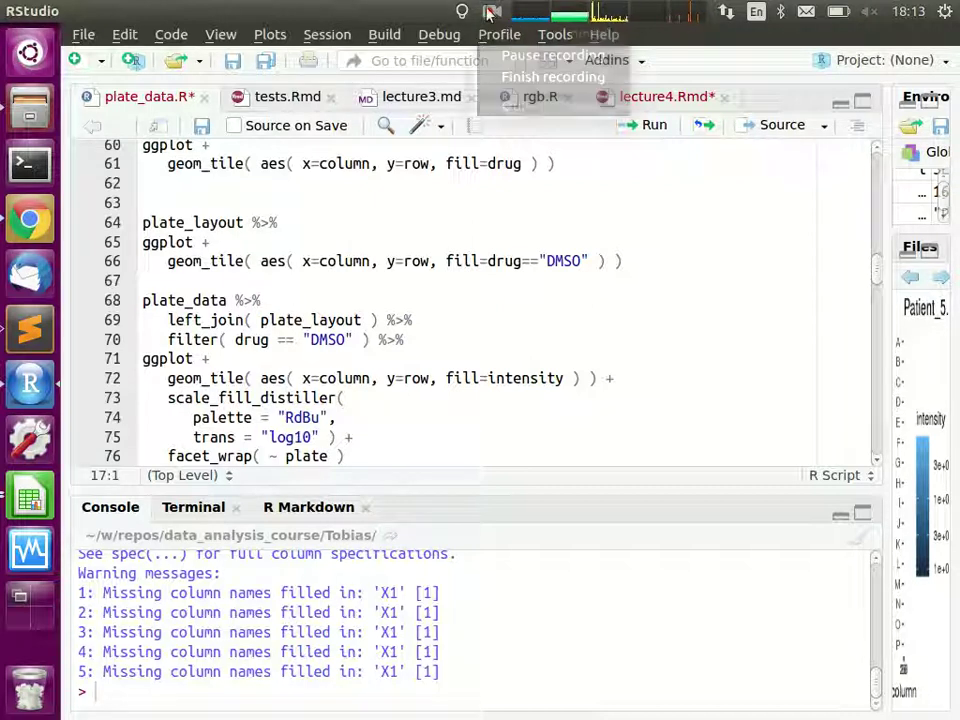